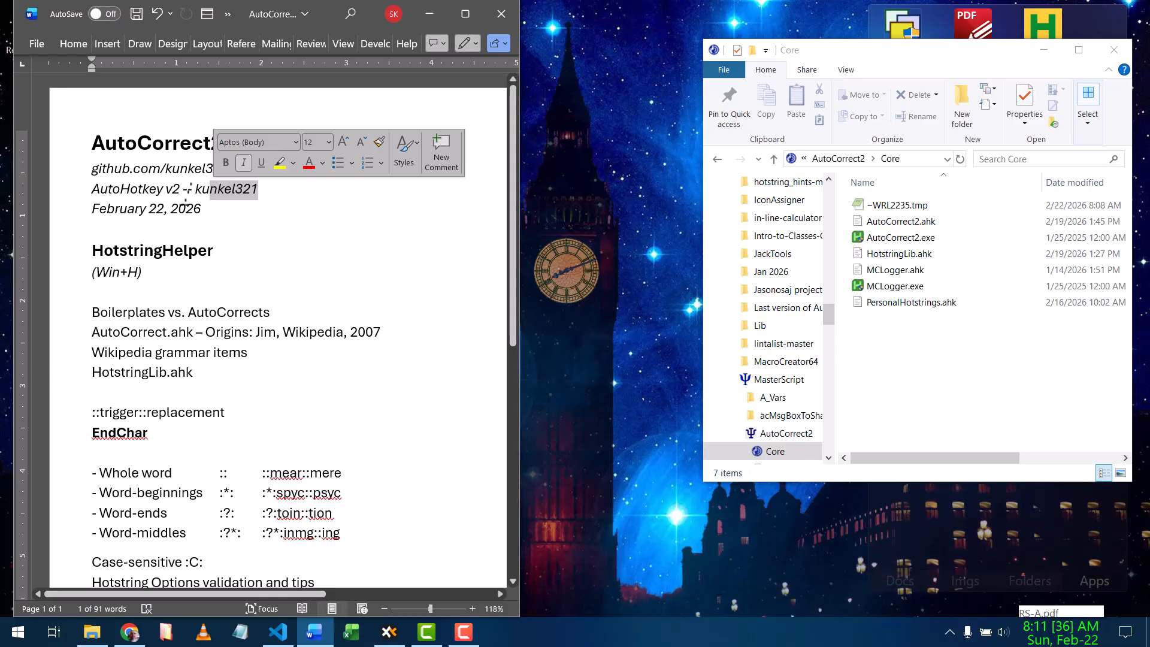
Open the Hotstring Helper dialog and move it up beside the document heading
key(Down)
key(Down)
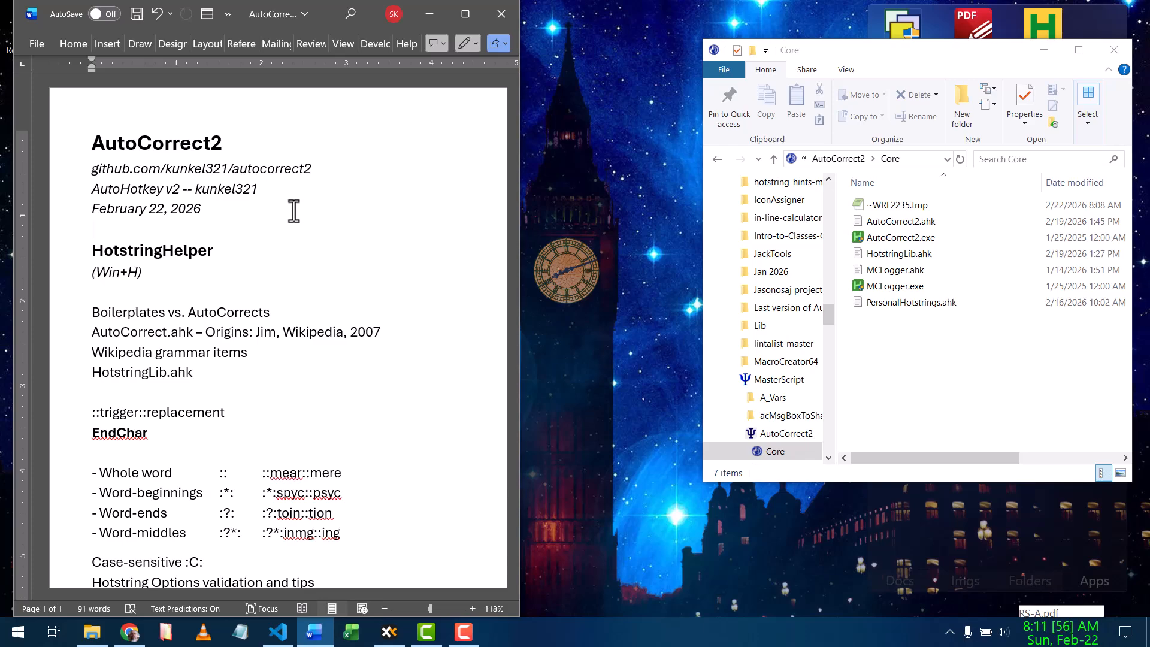
key(super+h)
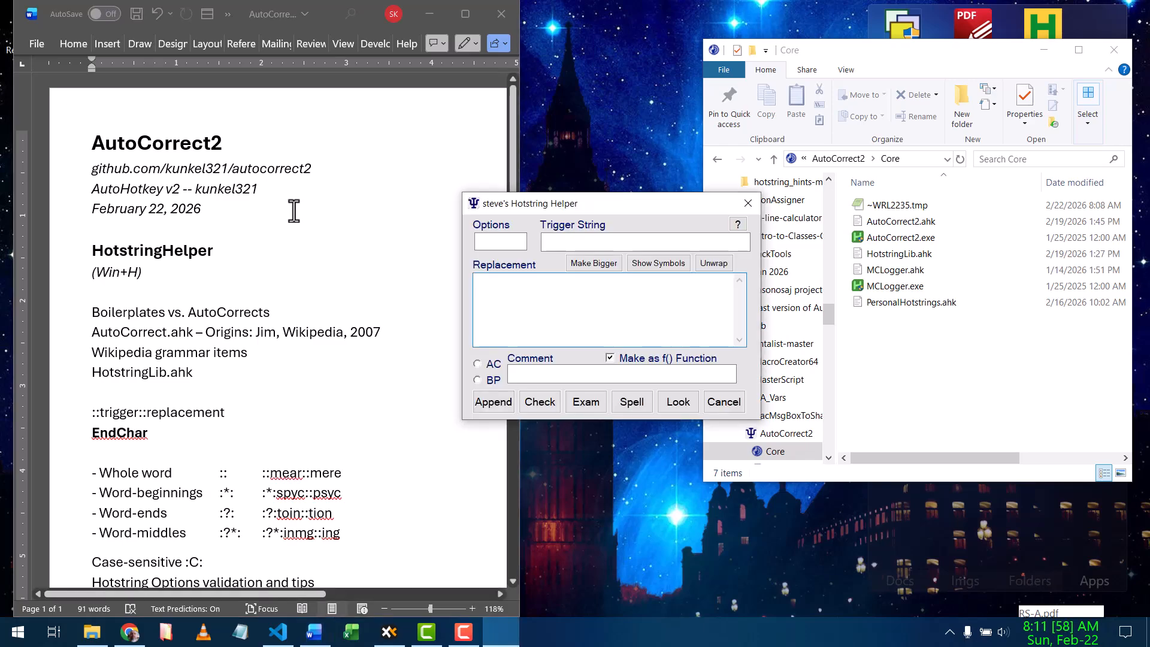
drag(588, 207, 562, 112)
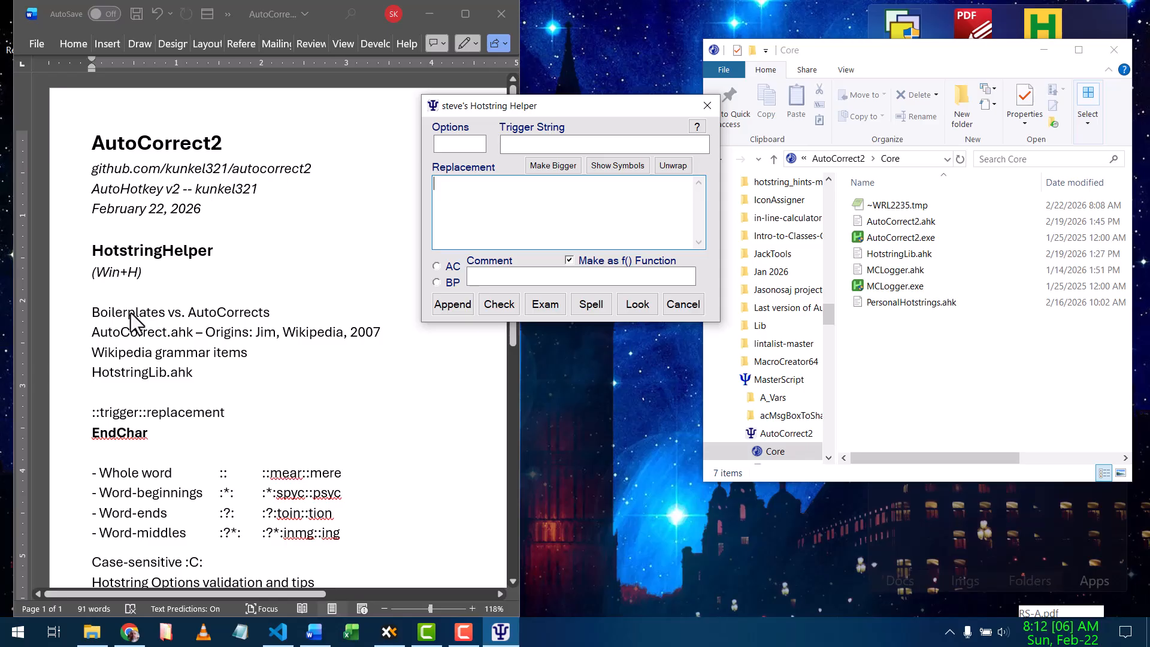
Highlight the word AutoCorrects in the document notes, clear the selection and reposition the Hotstring Helper dialog
key(alt+Tab)
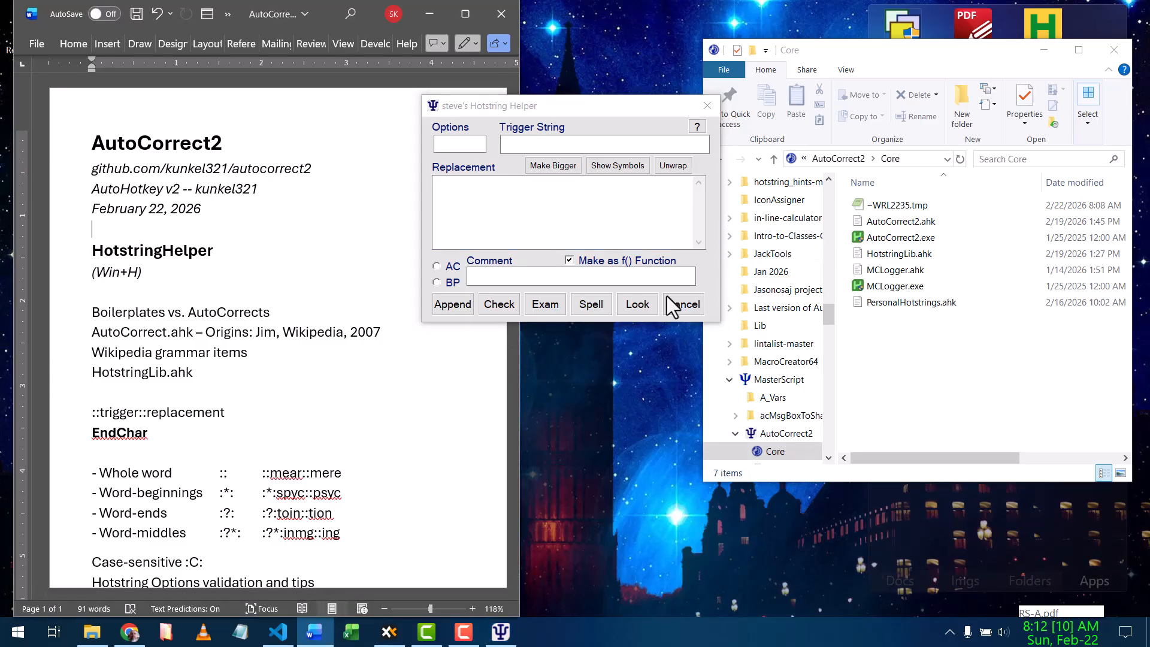
double_click(215, 316)
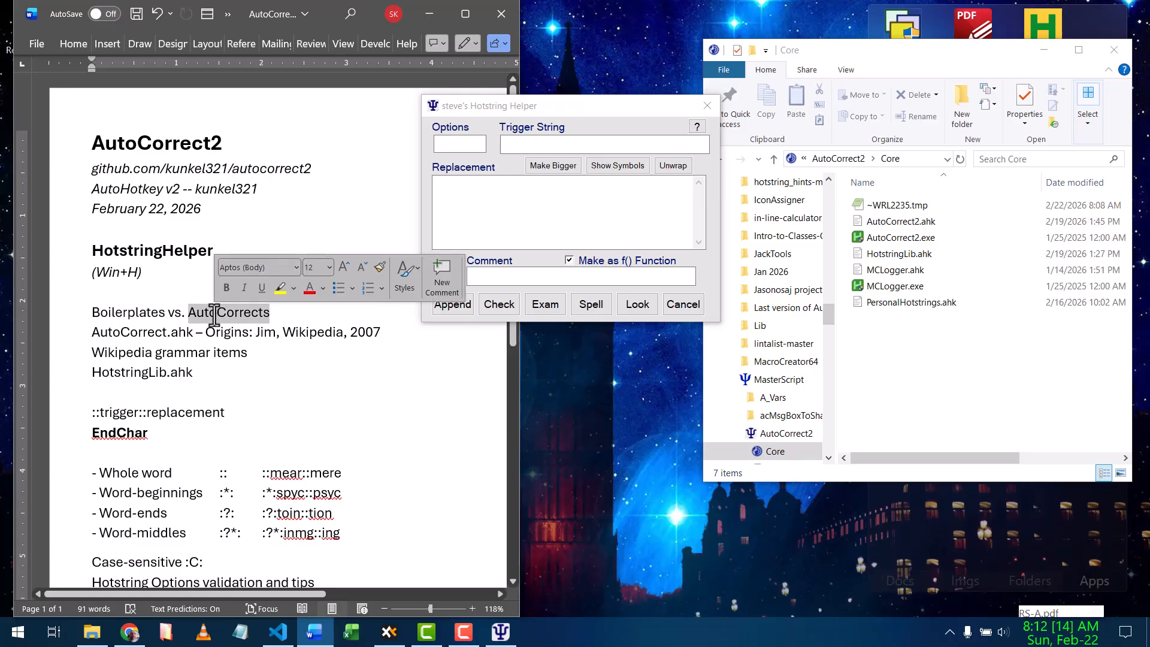
click(227, 313)
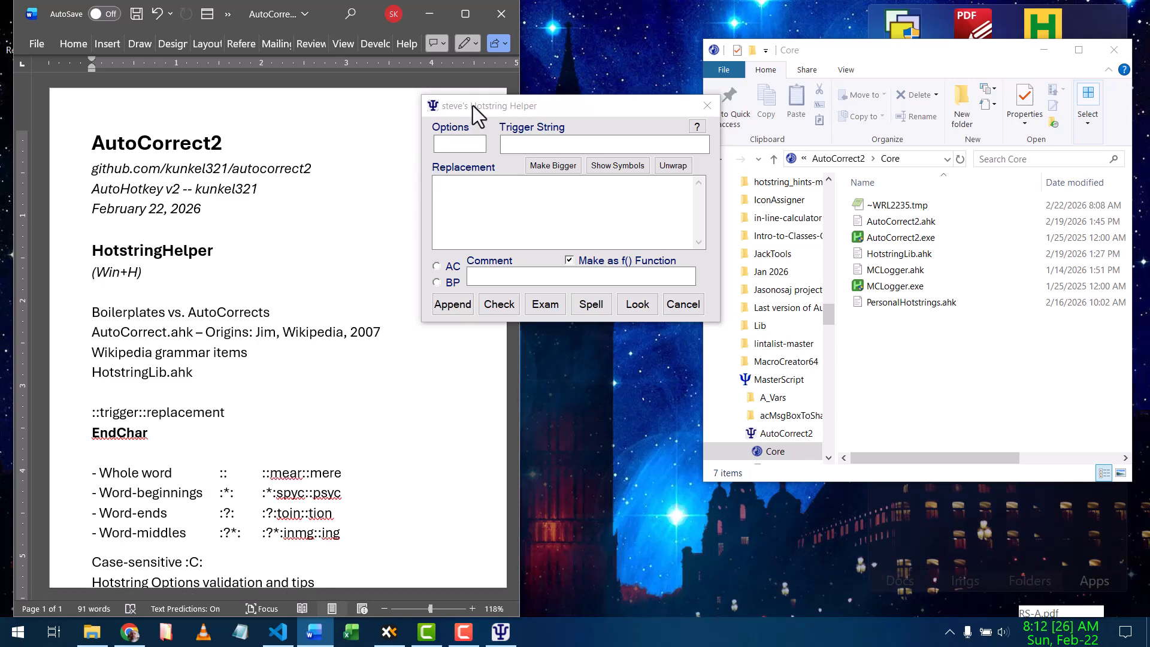
drag(472, 106, 466, 122)
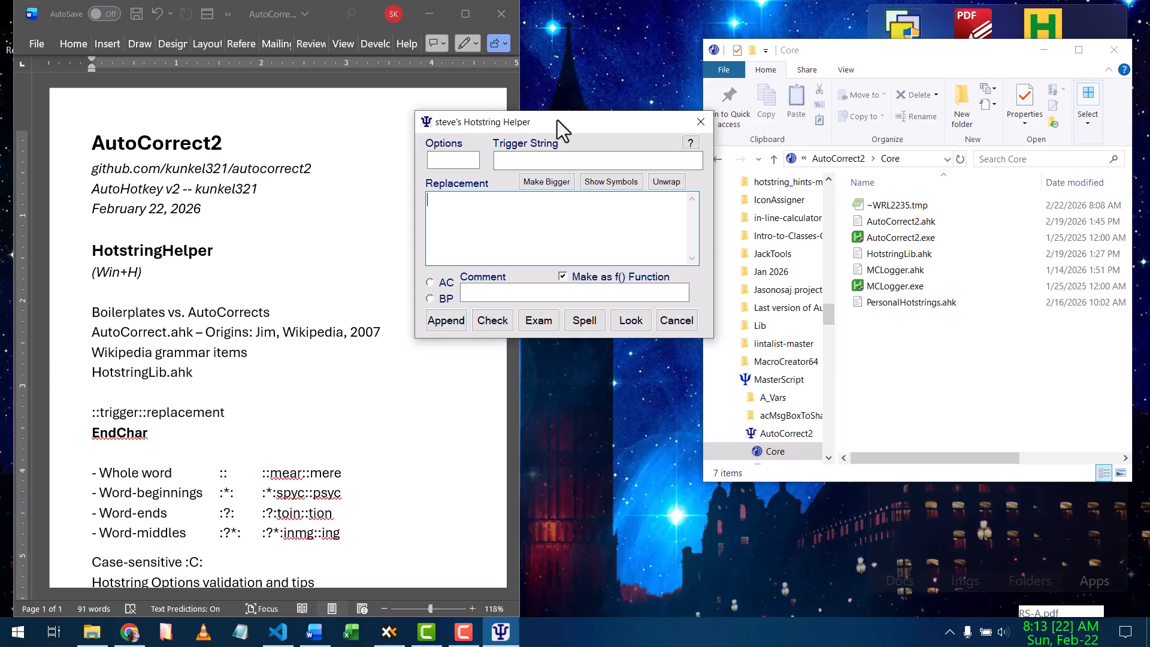
drag(557, 120, 554, 92)
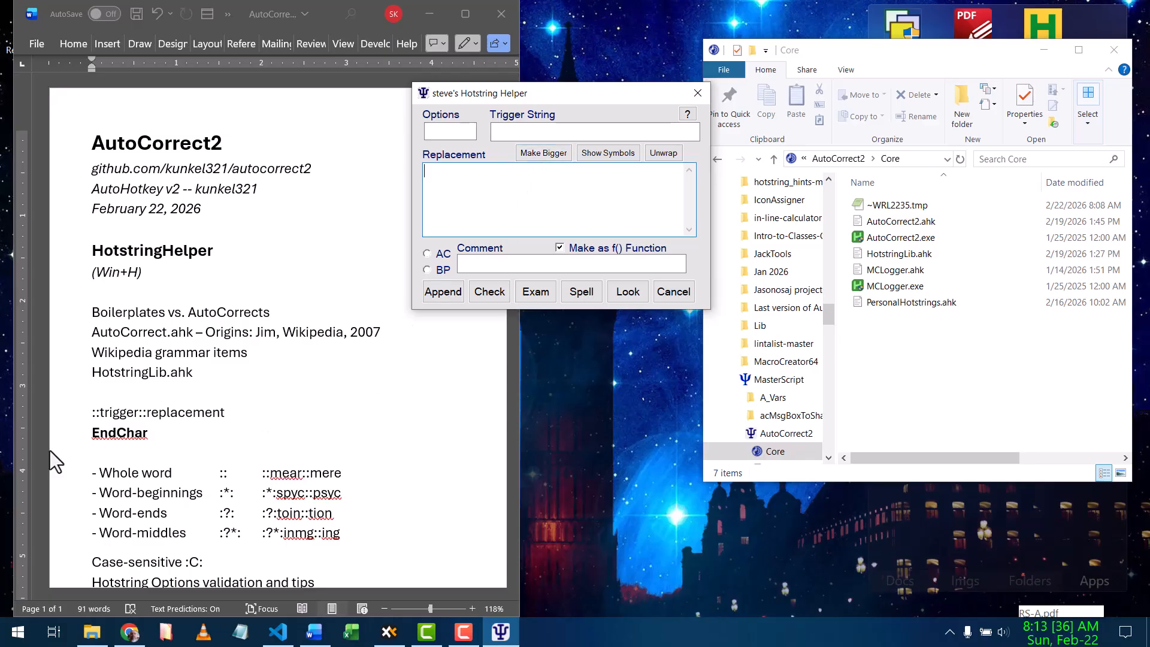
Highlight the HotstringLib.ahk line in the document notes and clear the selection
click(185, 380)
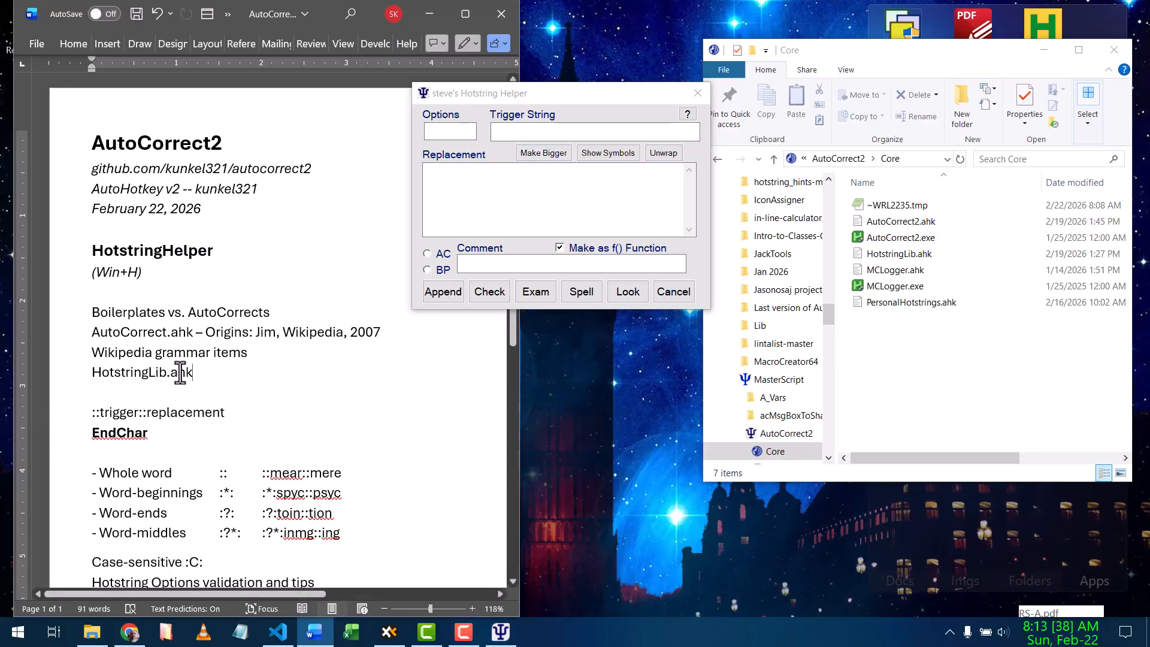
drag(193, 373, 106, 374)
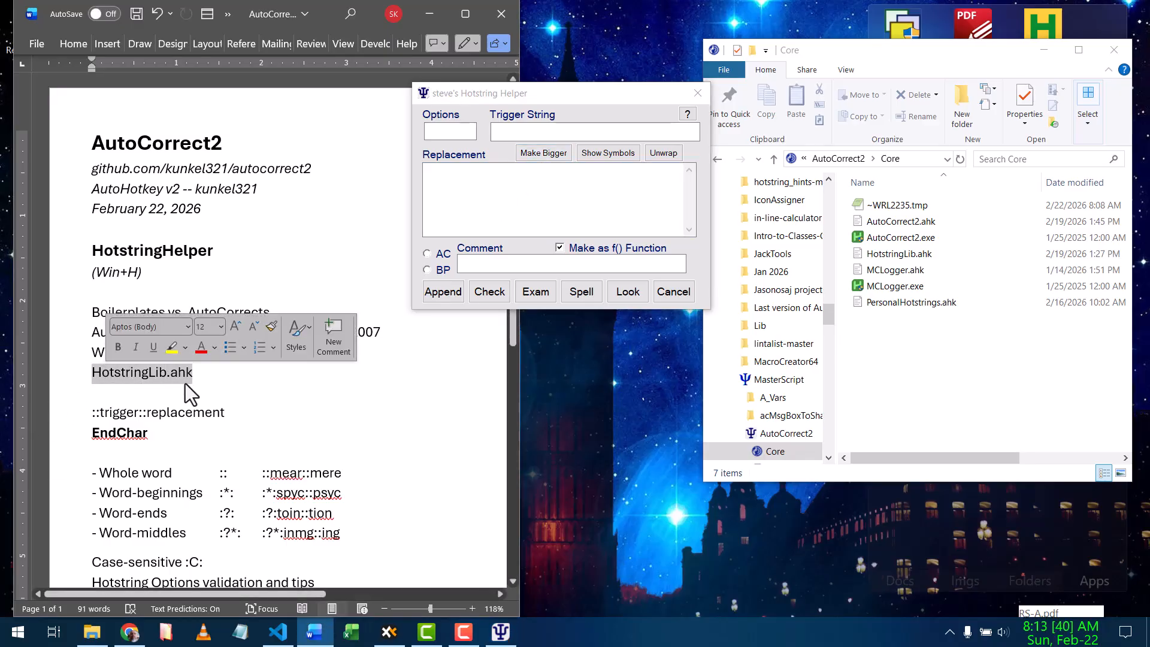
click(214, 381)
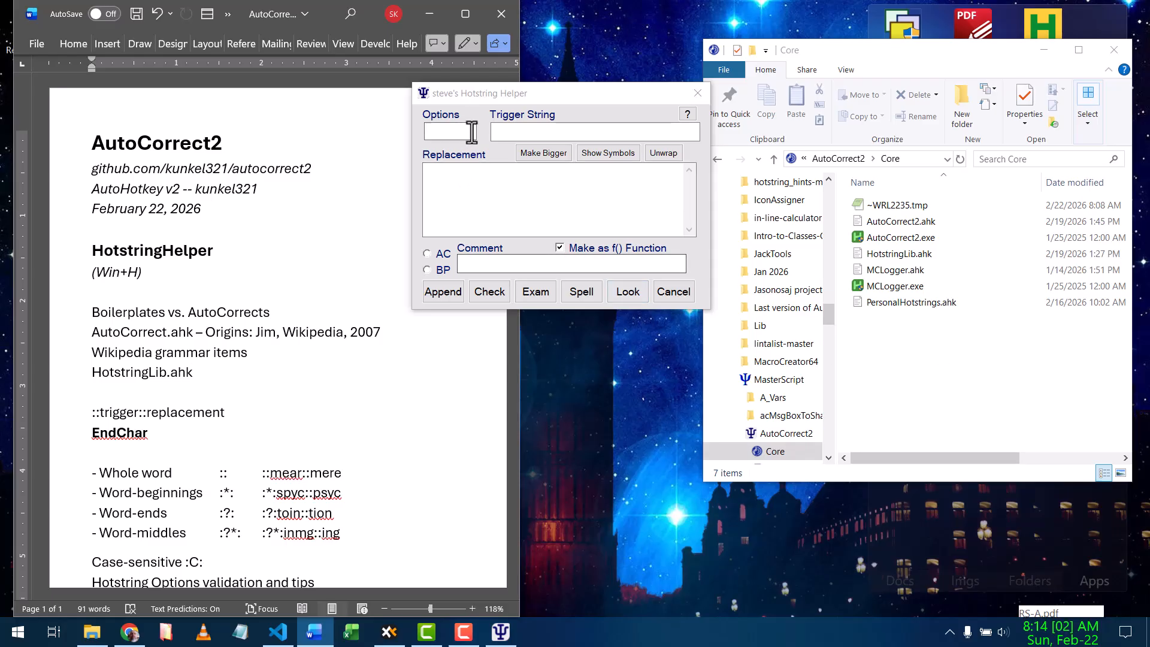
Point out HotstringLib.ahk and PersonalHotstrings.ahk by selecting them in turn in the Core folder
click(937, 324)
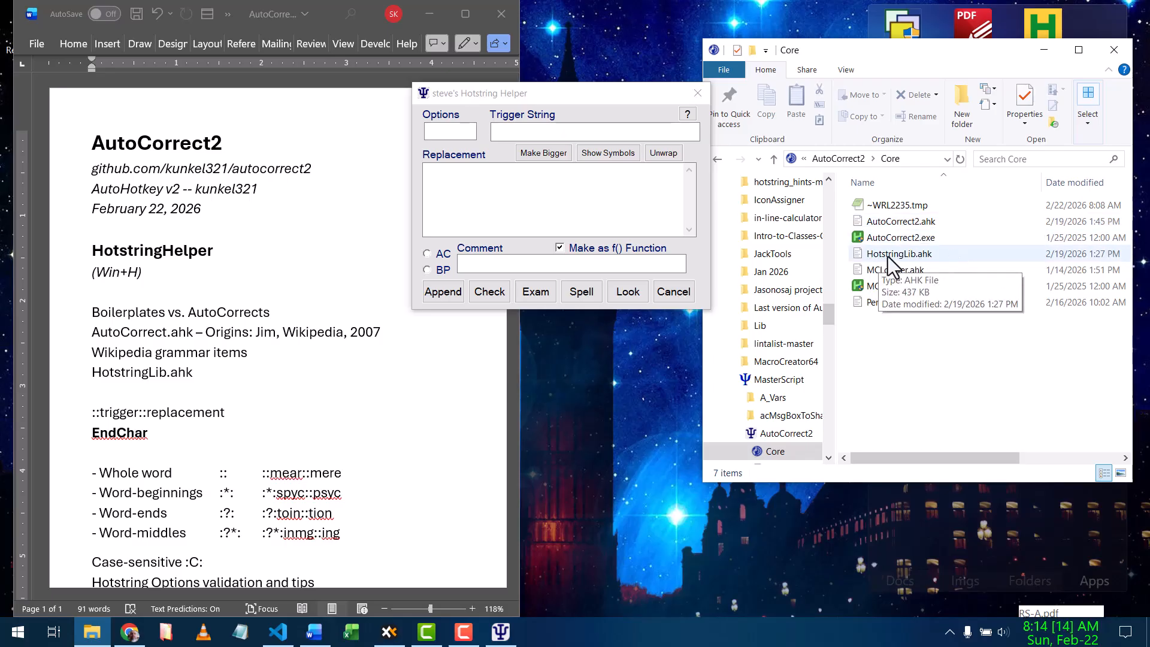
double_click(879, 257)
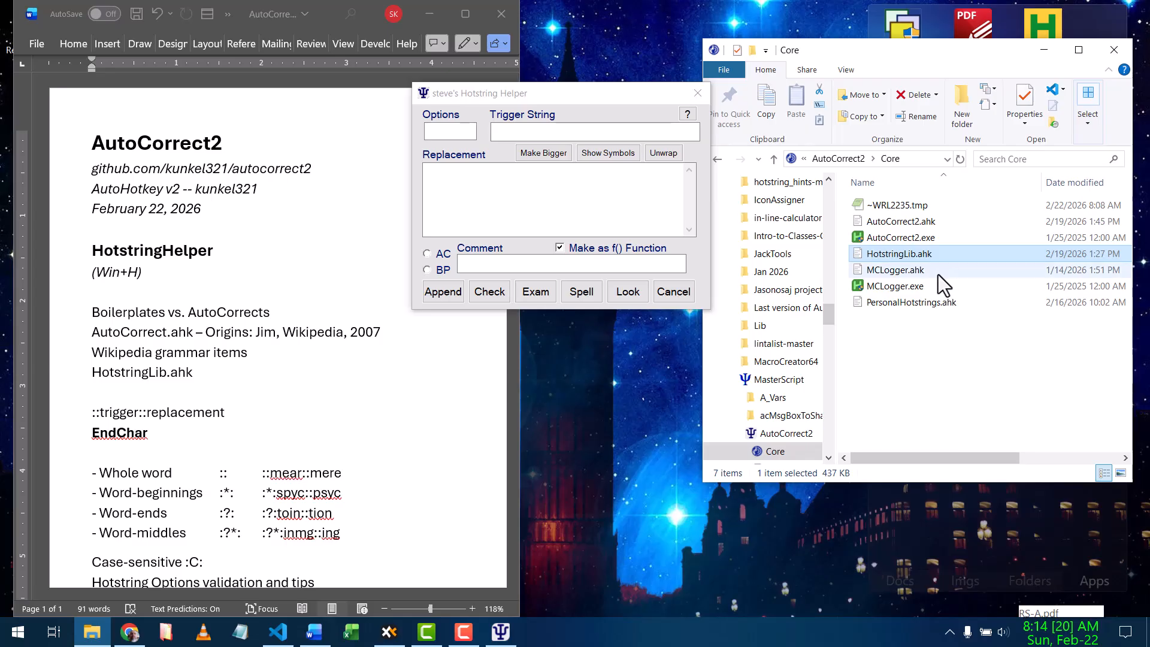
click(920, 304)
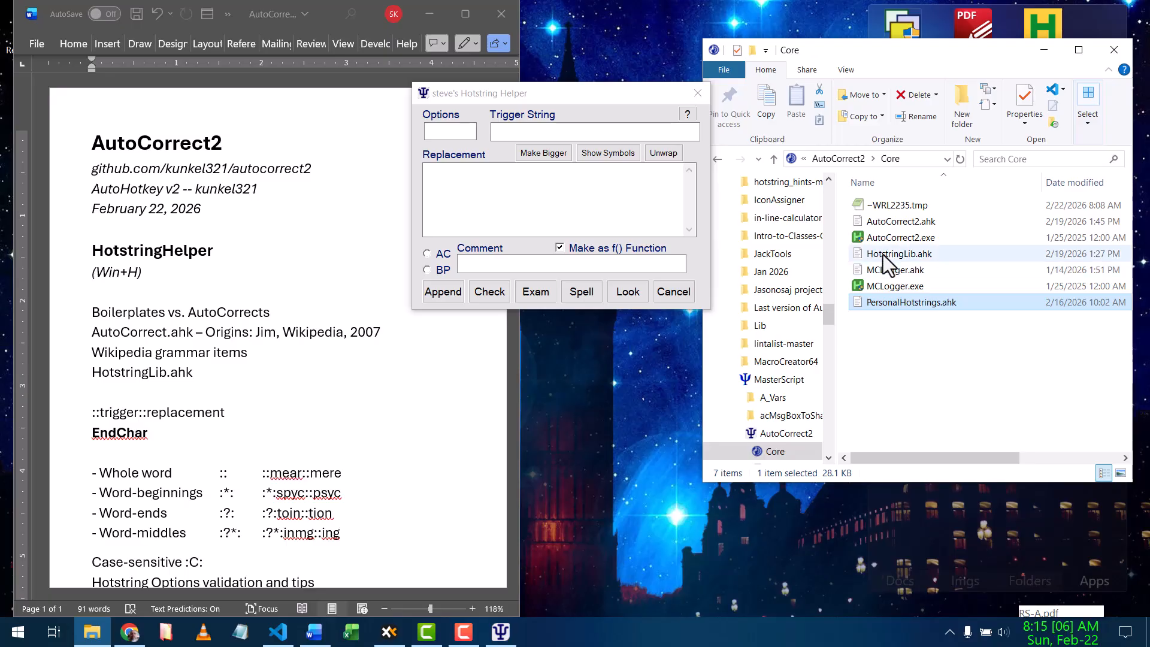
Try to open HotstringLib.ahk from the Core folder, moving Hotstring Helper aside to dismiss the alert
mouse_move(883, 254)
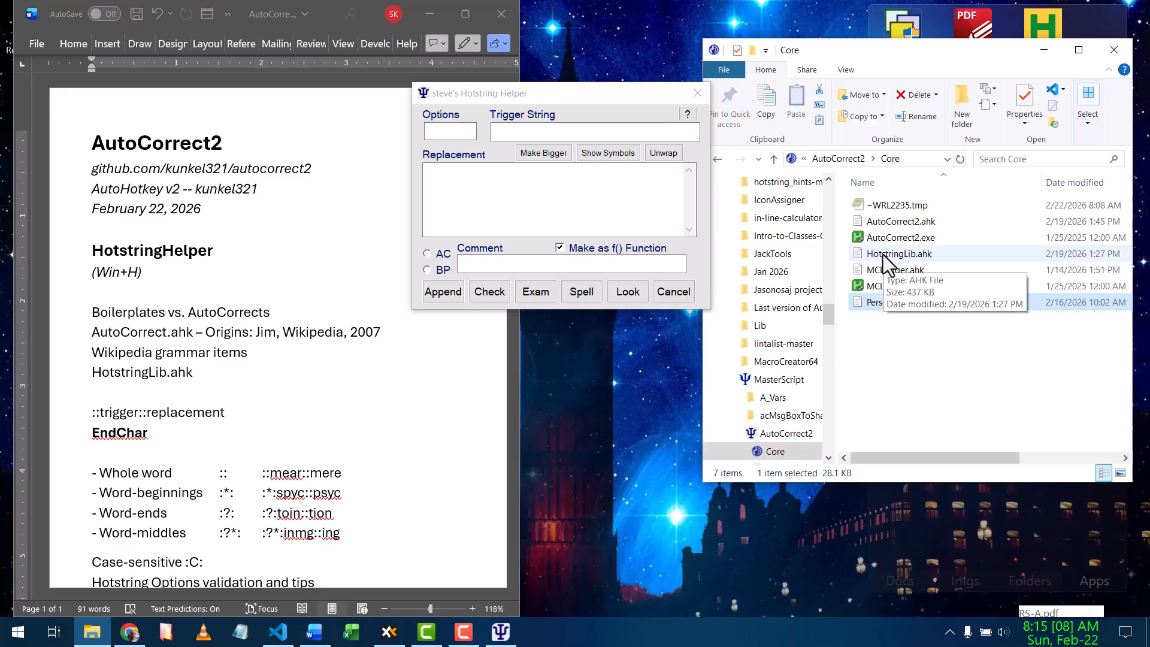
double_click(883, 254)
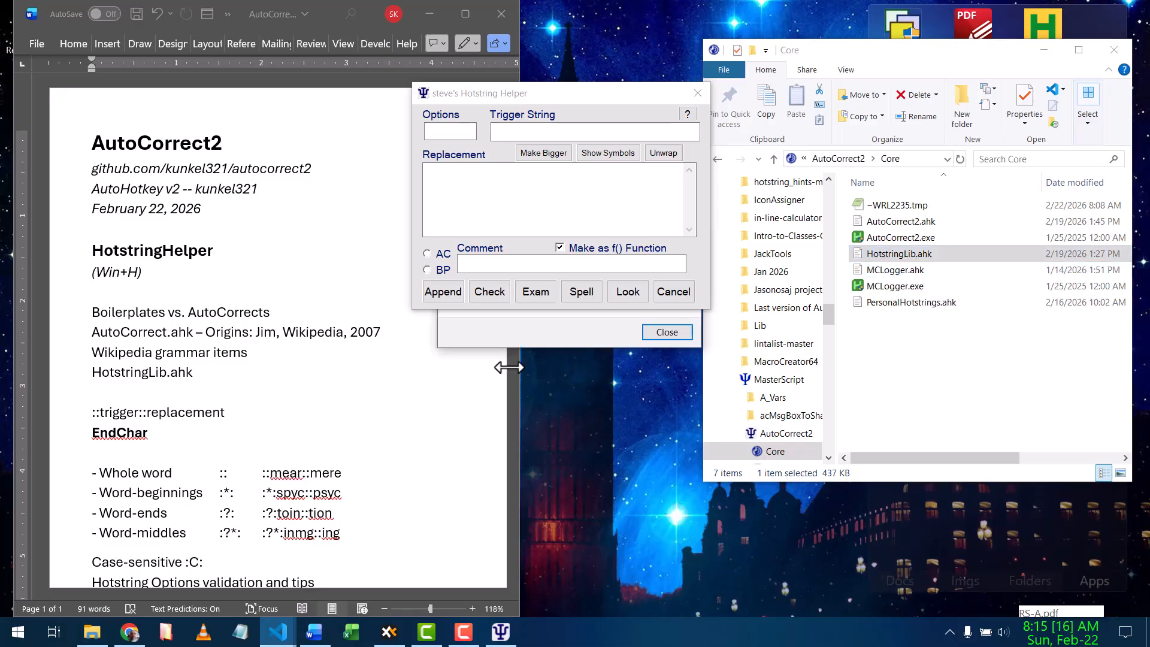
drag(541, 91, 840, 132)
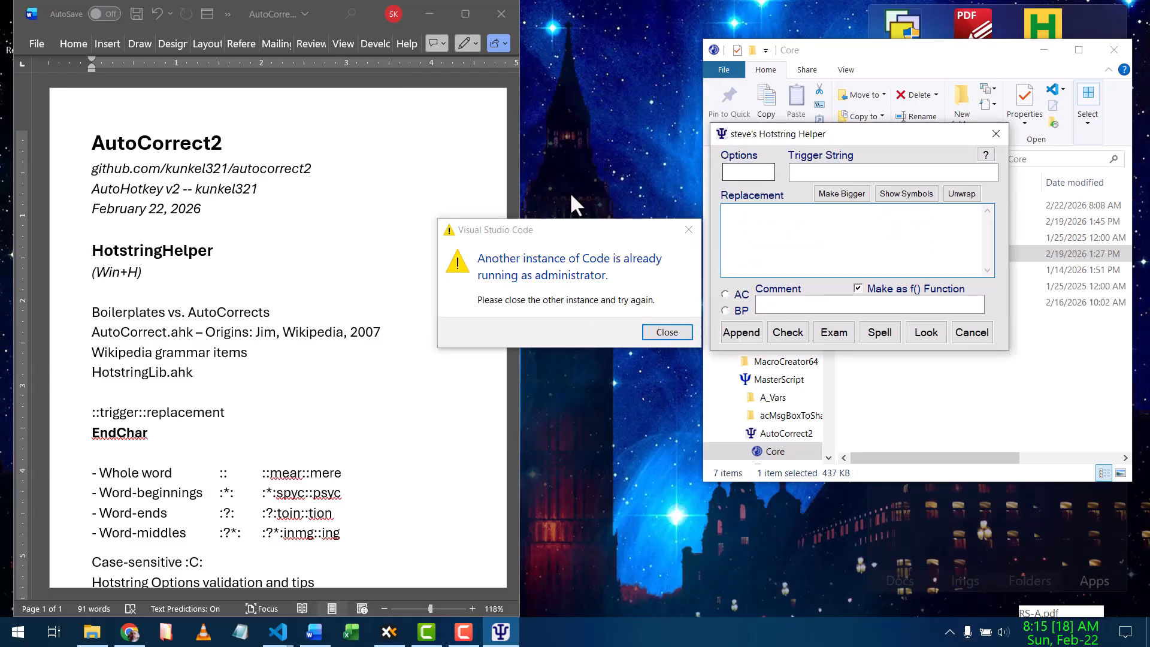
click(653, 332)
click(652, 331)
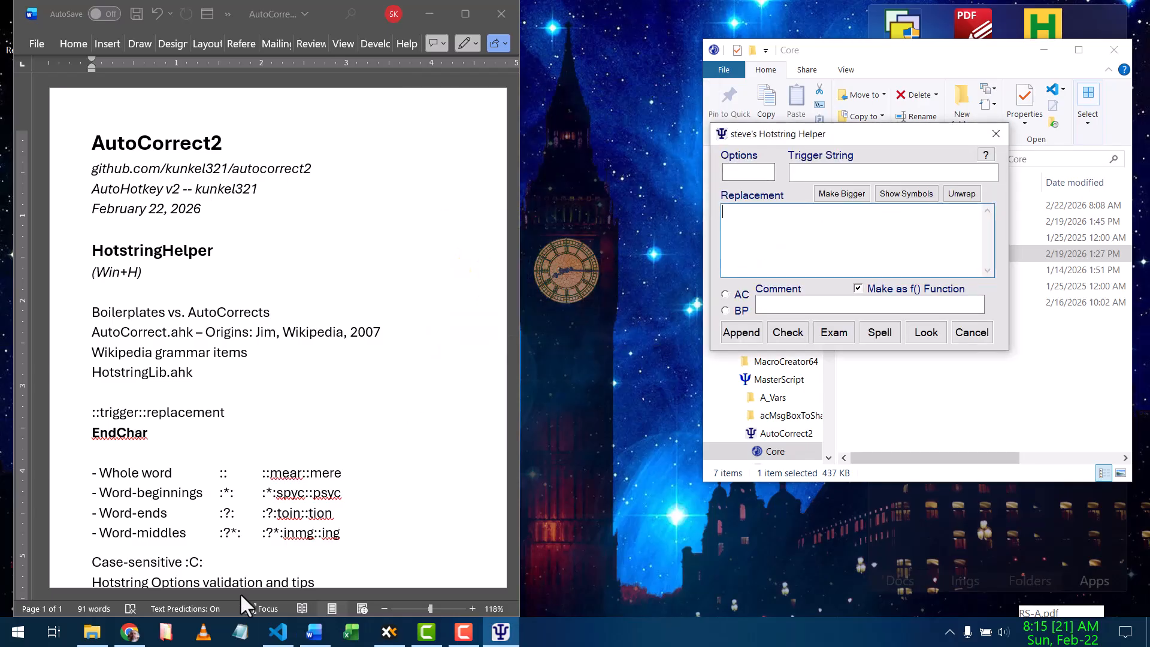
Switch to Visual Studio Code and highlight the f( call, the B0X option and replacement text in HotstringLib.ahk's workd and workh entries
click(278, 633)
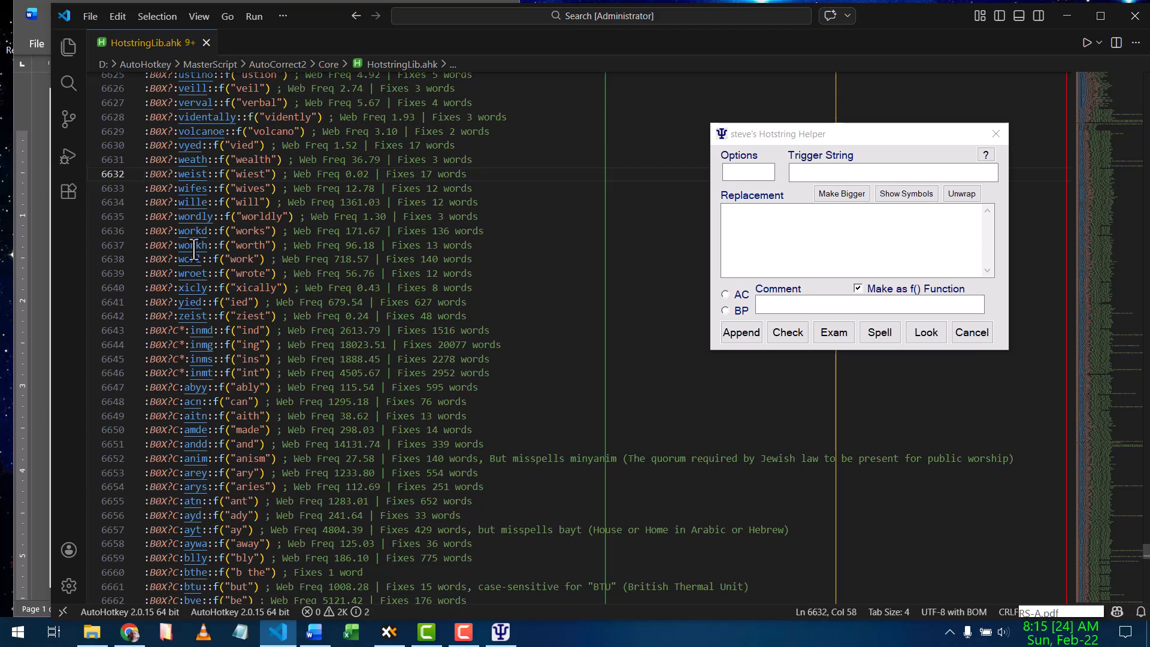
double_click(227, 233)
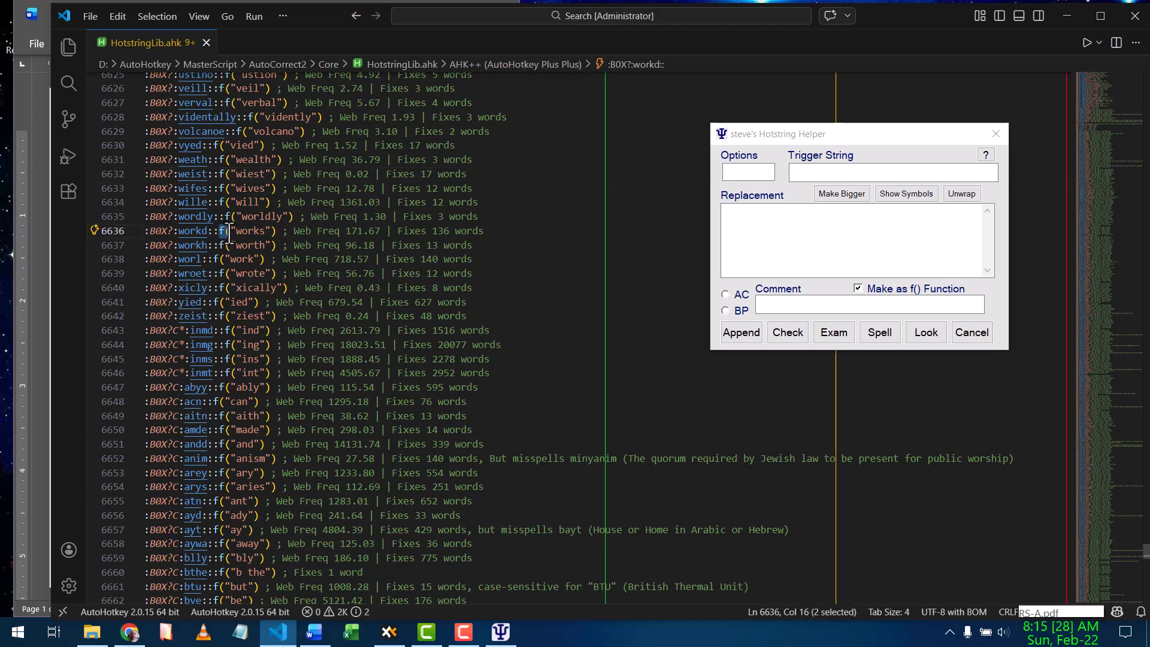
drag(168, 235, 150, 235)
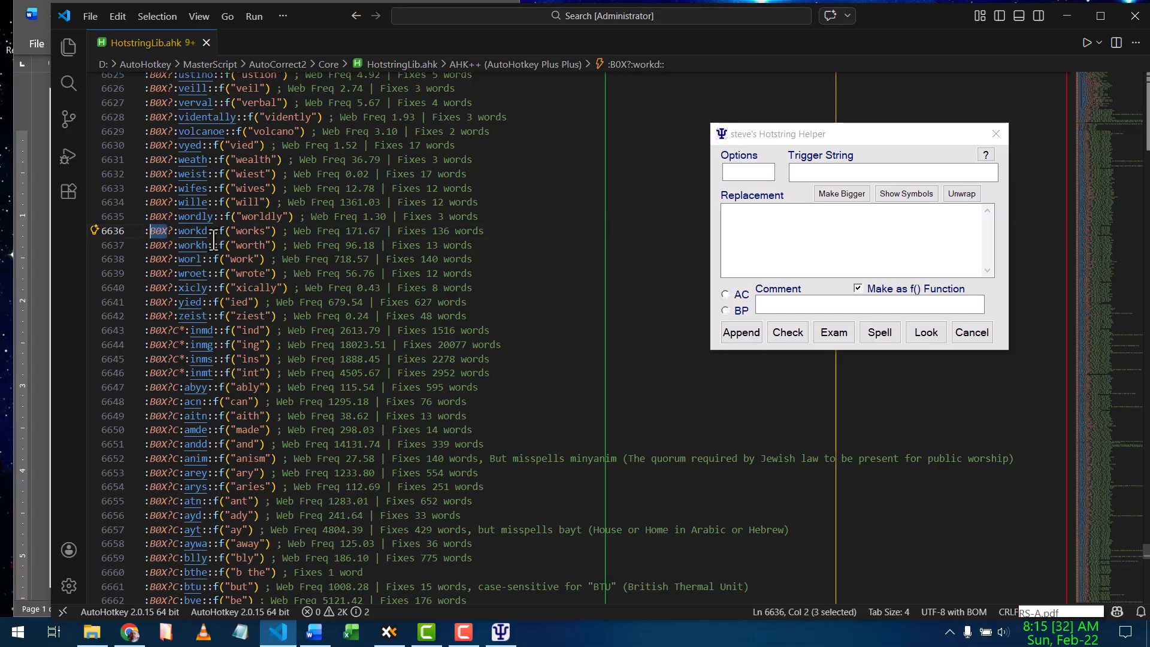
drag(242, 239, 248, 240)
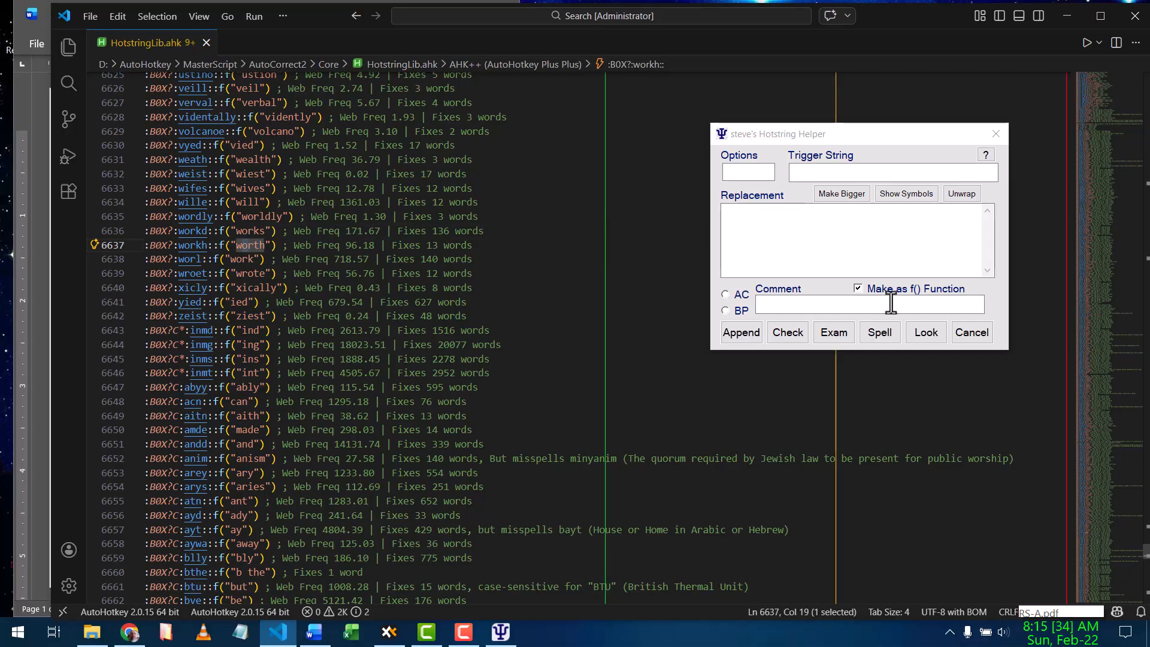
Turn Make as f() Function off and on again in Hotstring Helper so the options contain B0X
click(860, 289)
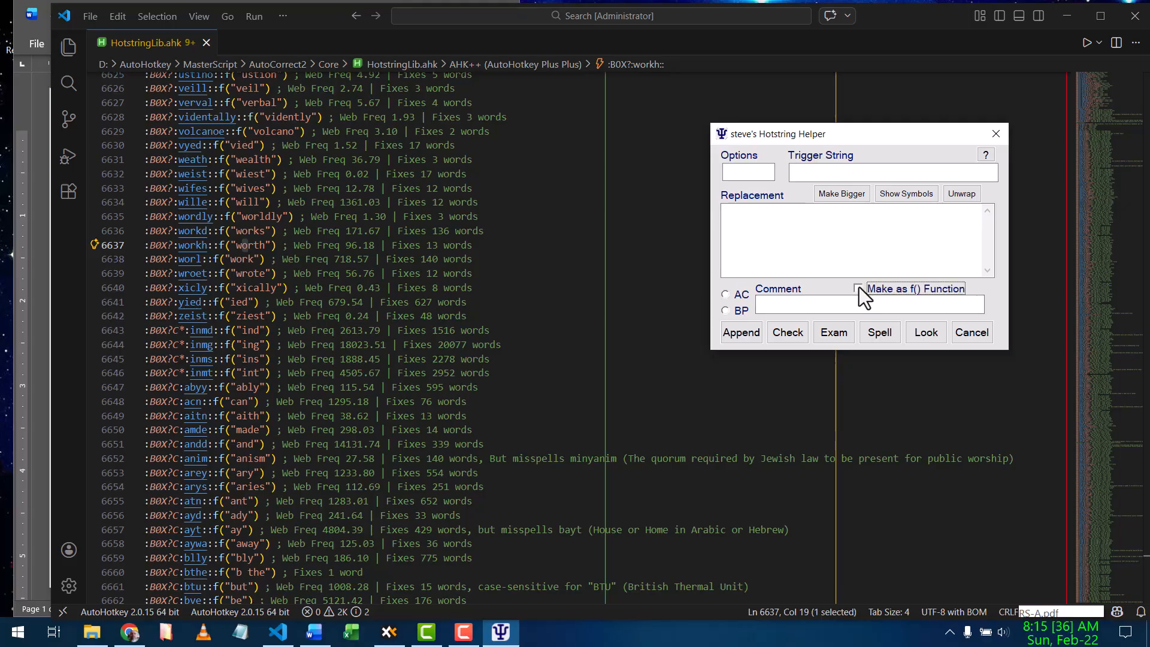
click(859, 287)
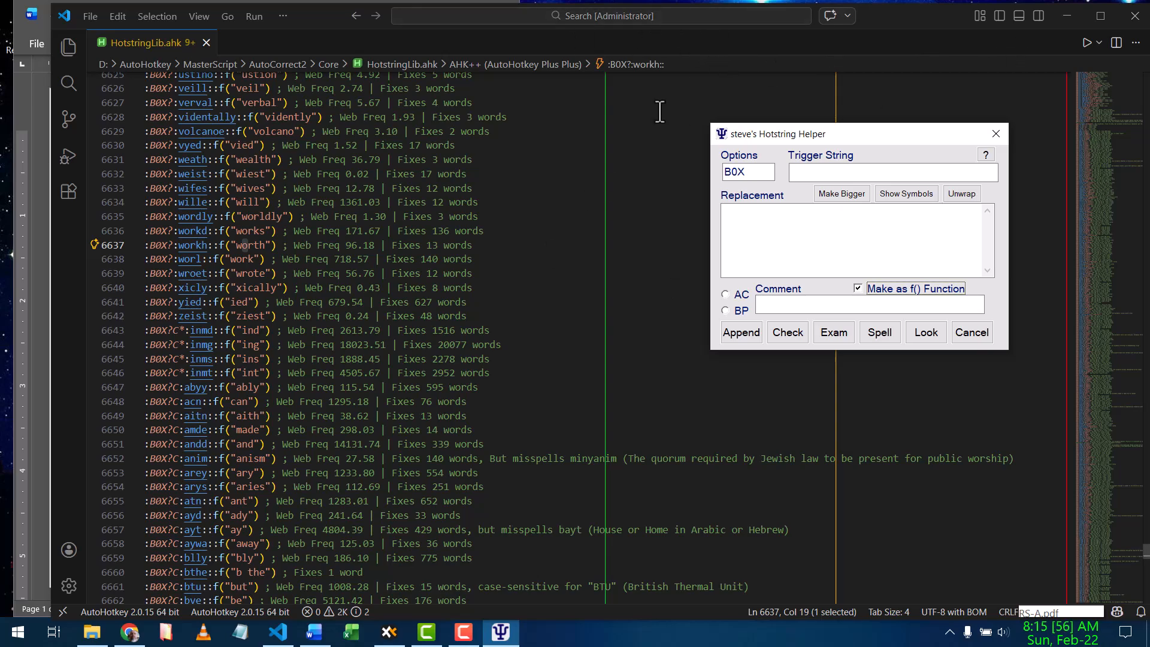
click(420, 287)
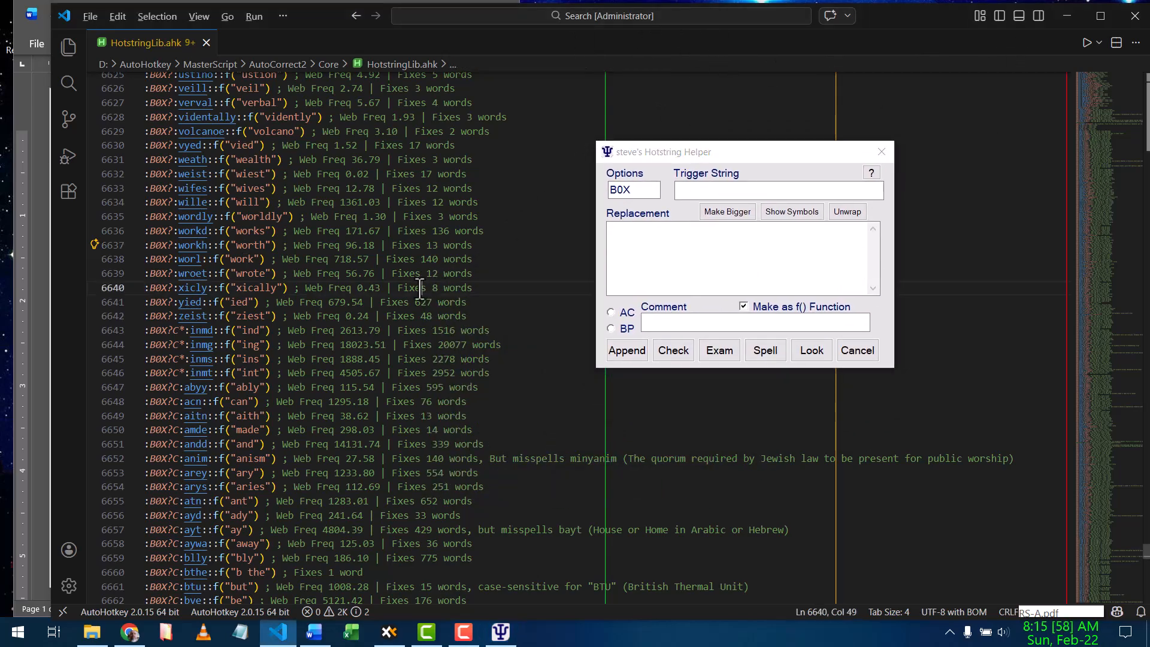
Return from the code editor to the Word notes and place Hotstring Helper clear of the document text
drag(580, 152, 509, 297)
click(994, 160)
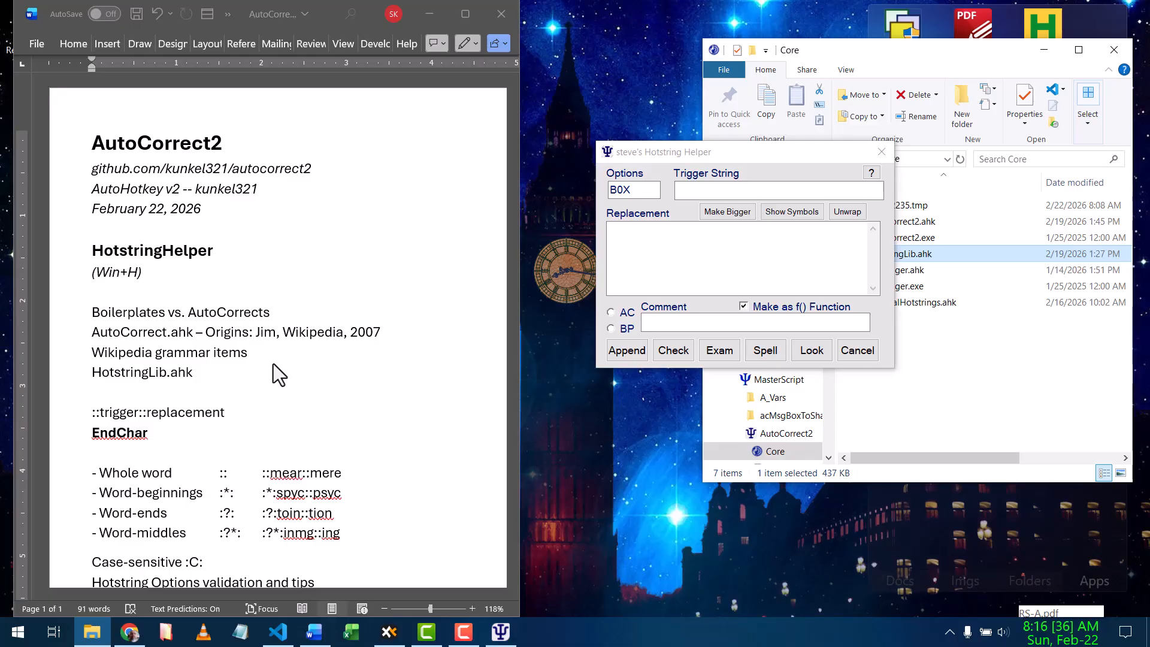
click(735, 149)
drag(722, 138, 711, 116)
click(340, 205)
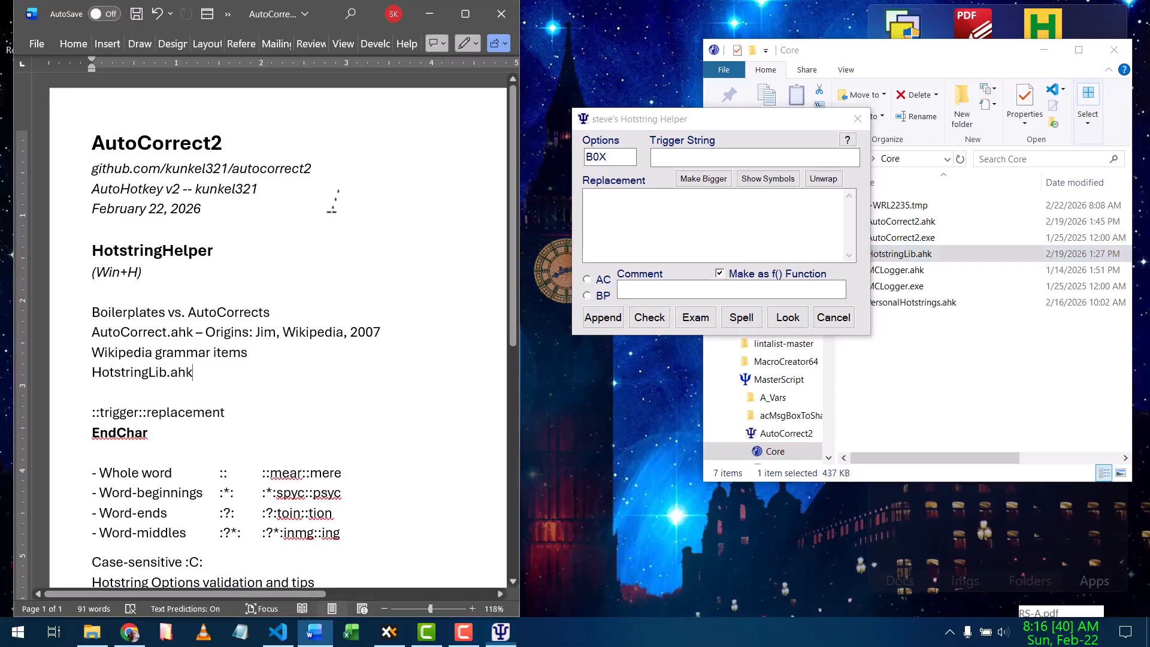
click(310, 379)
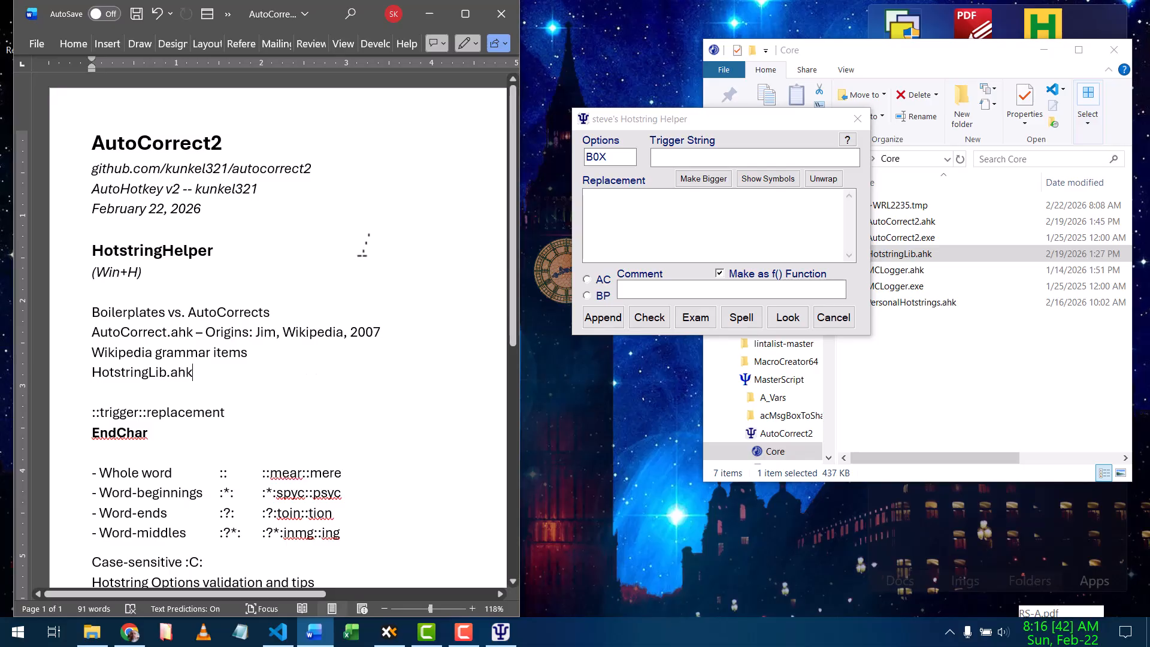
drag(515, 213, 480, 331)
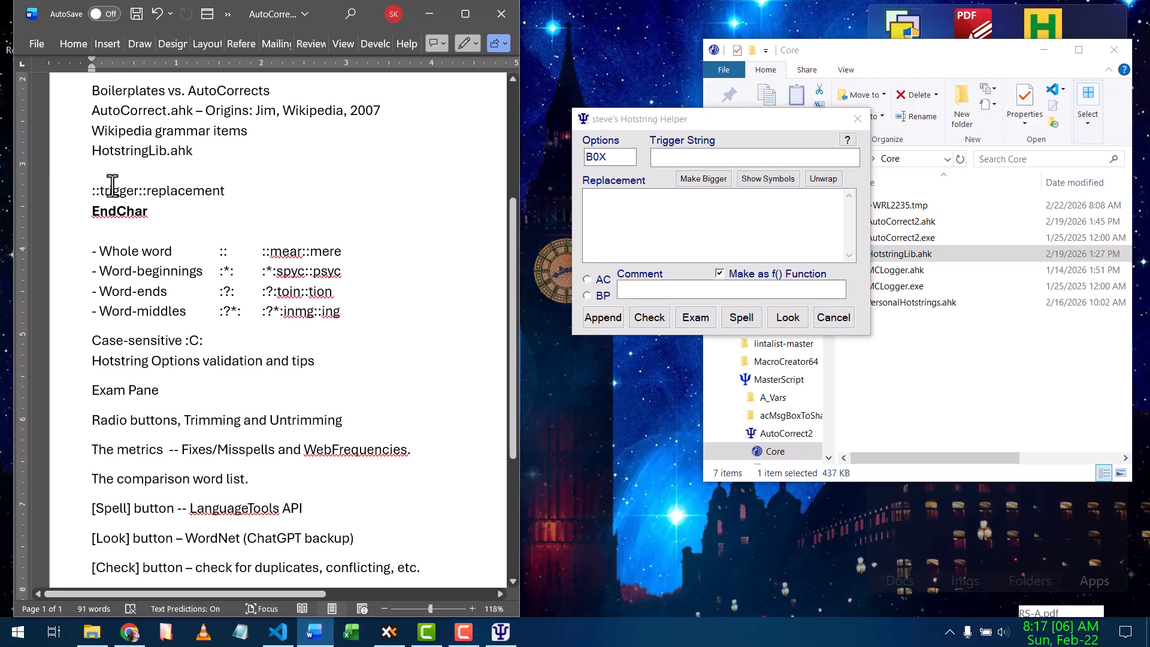
Highlight the trigger part of the ::trigger::replacement line, then place the cursor in its replacement part
drag(92, 193, 146, 193)
click(132, 192)
click(171, 193)
Highlight the word Boilerplates in the notes, then place the cursor in AutoCorrects on the same line
scroll(282, 192, up, 2)
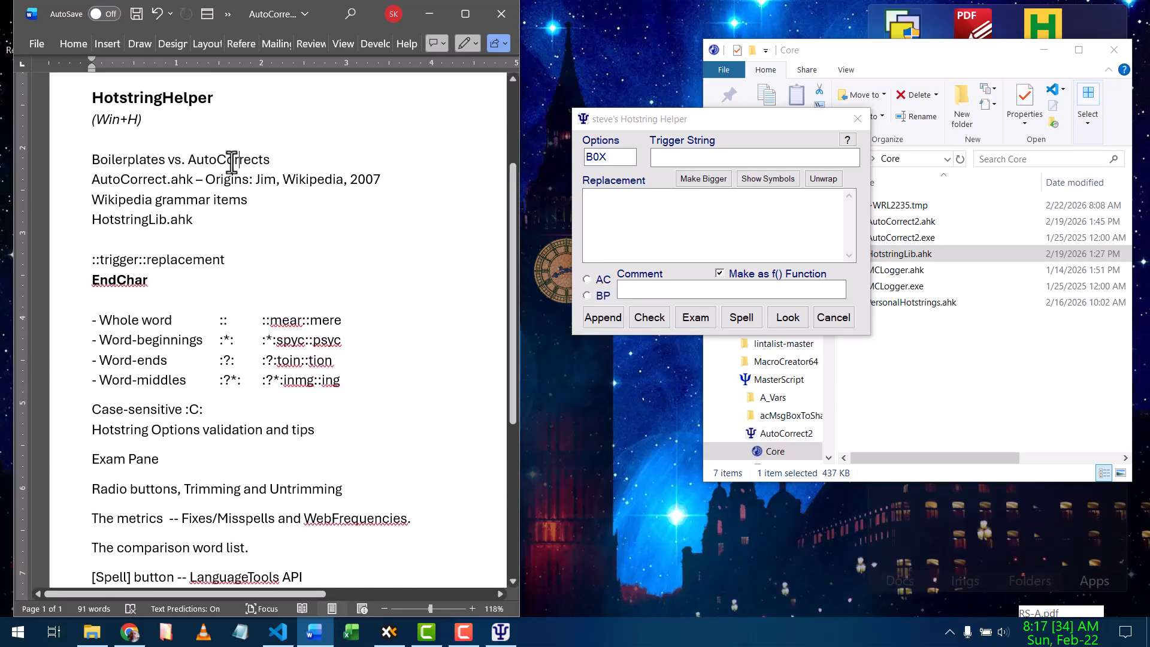
double_click(112, 161)
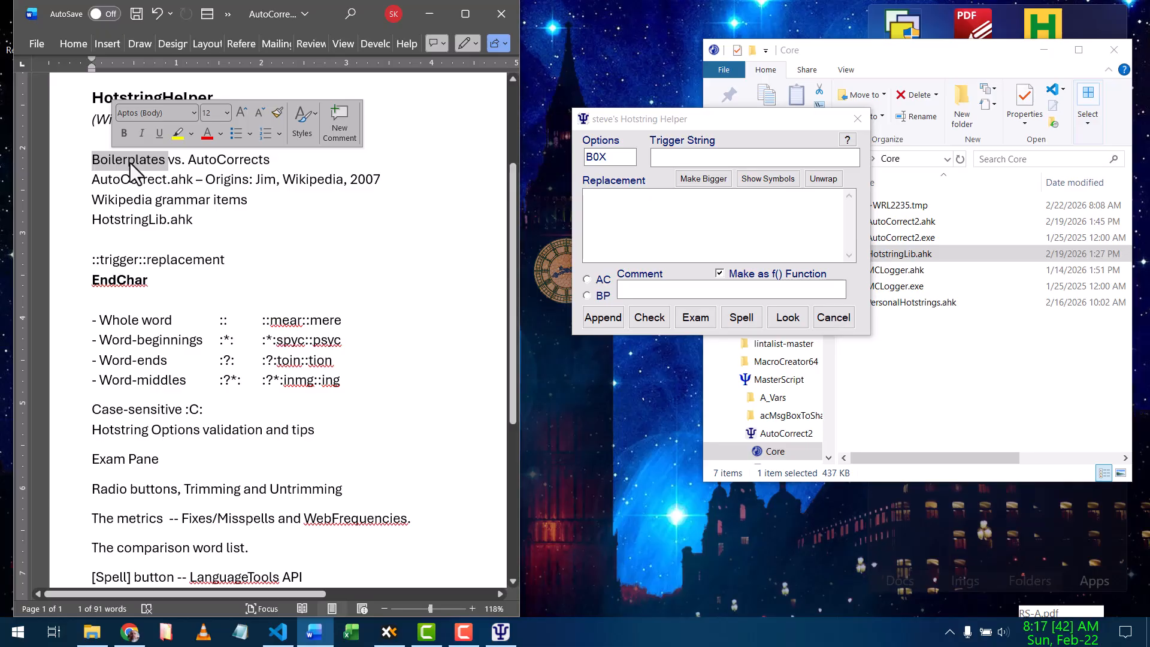
click(217, 161)
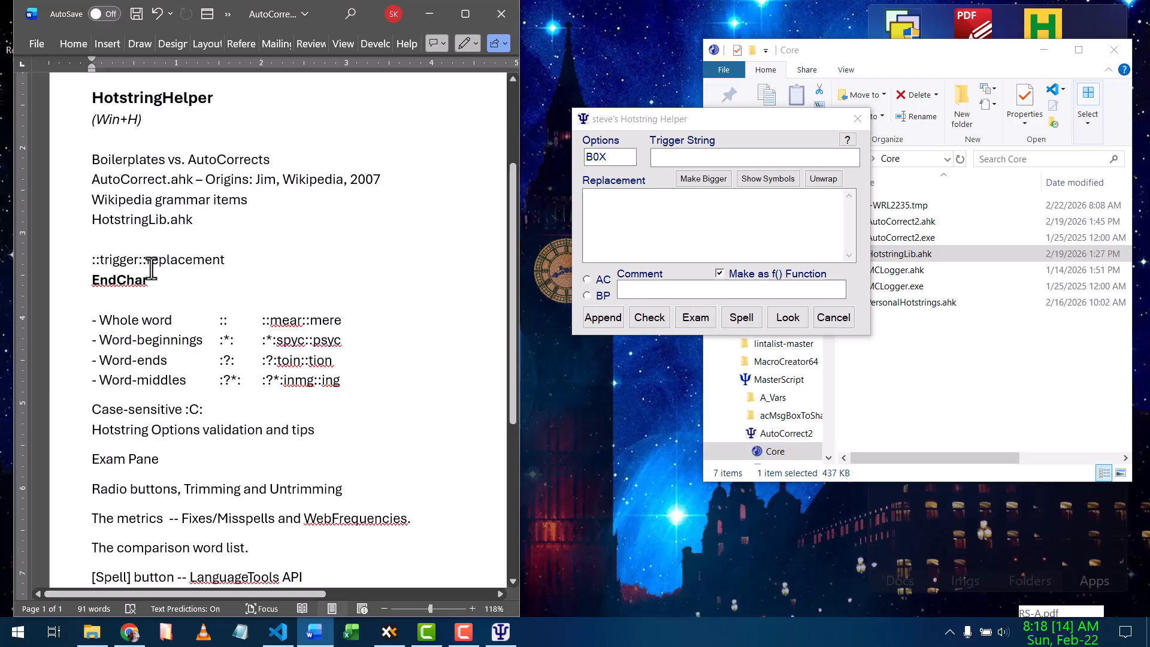
Highlight the word EndChar and the end position after replacement in the ::trigger::replacement line
double_click(111, 280)
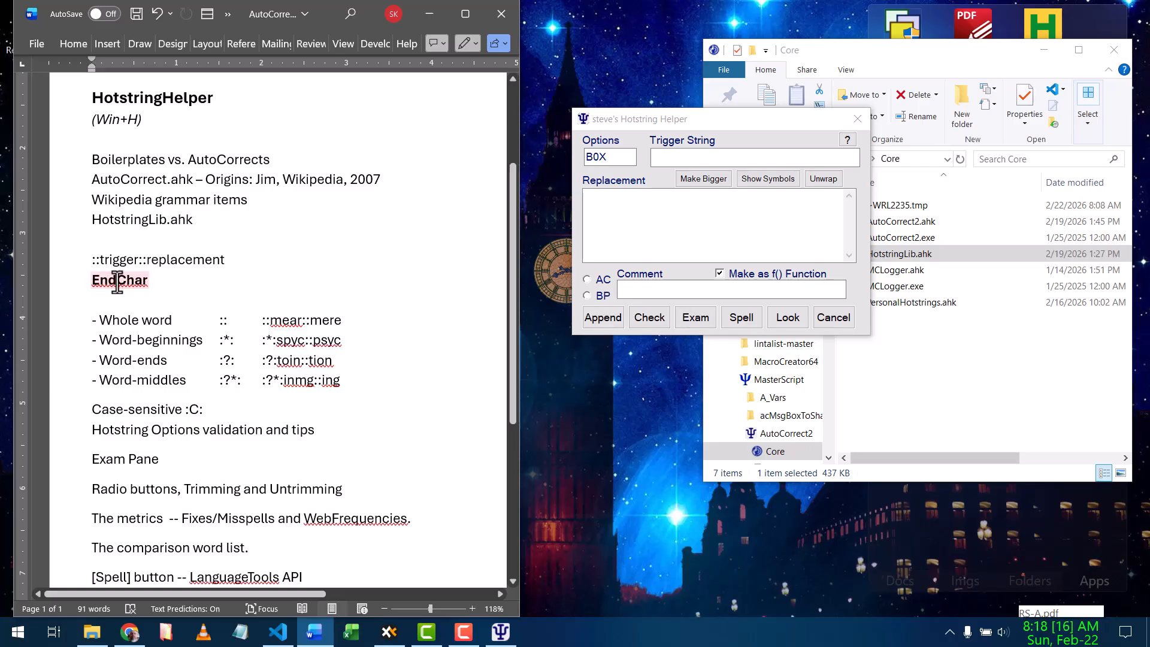
click(165, 279)
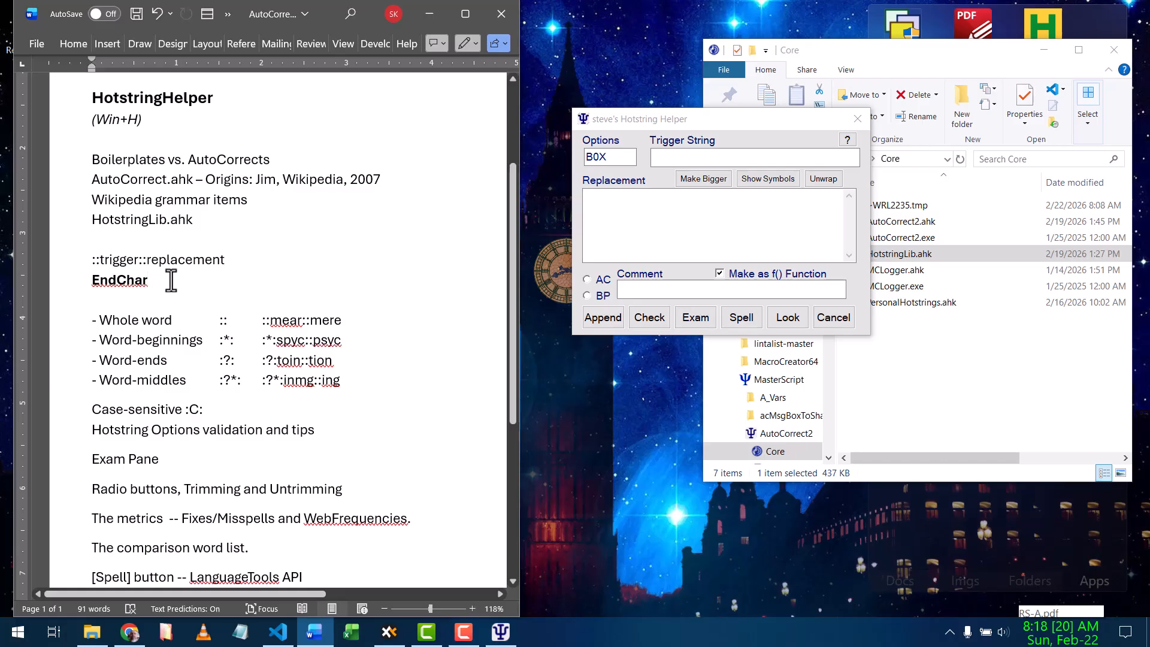
click(226, 259)
drag(227, 262, 243, 264)
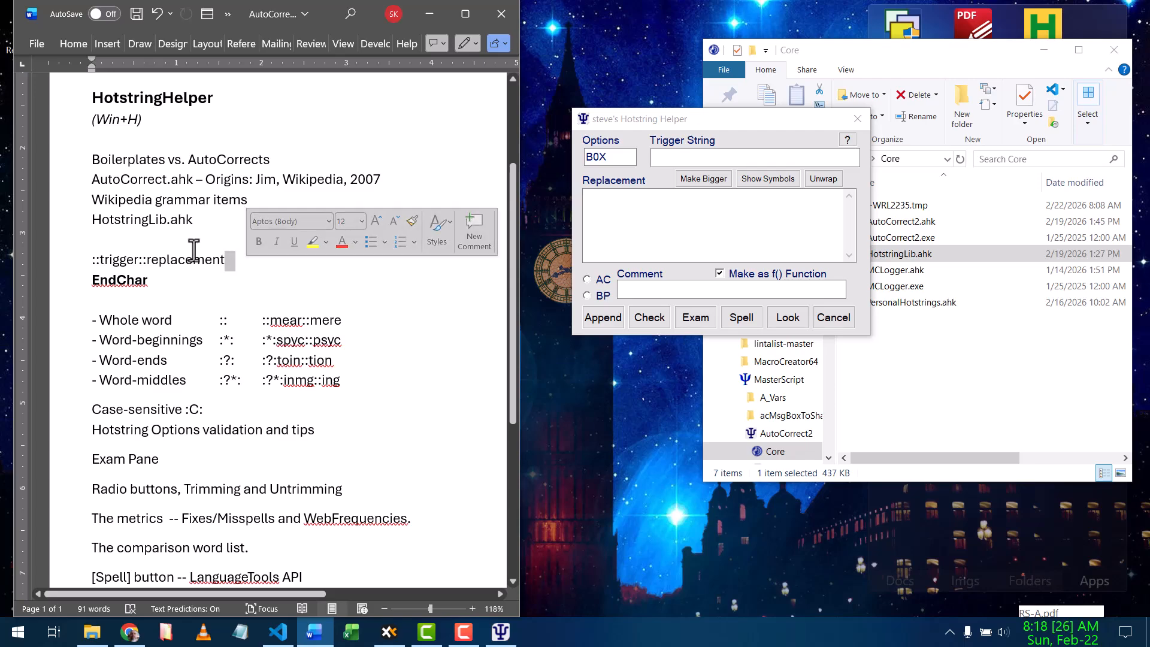
Enter the word "the" on the blank line above ::trigger::replacement in the notes, then remove it again
key(Up)
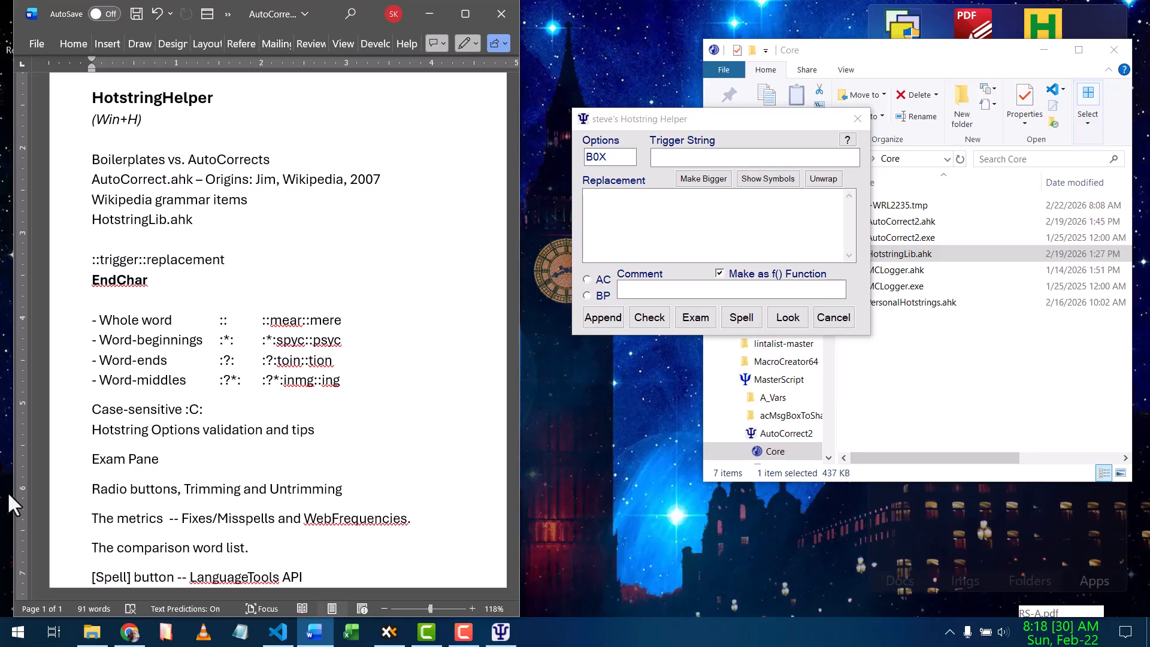
text(the)
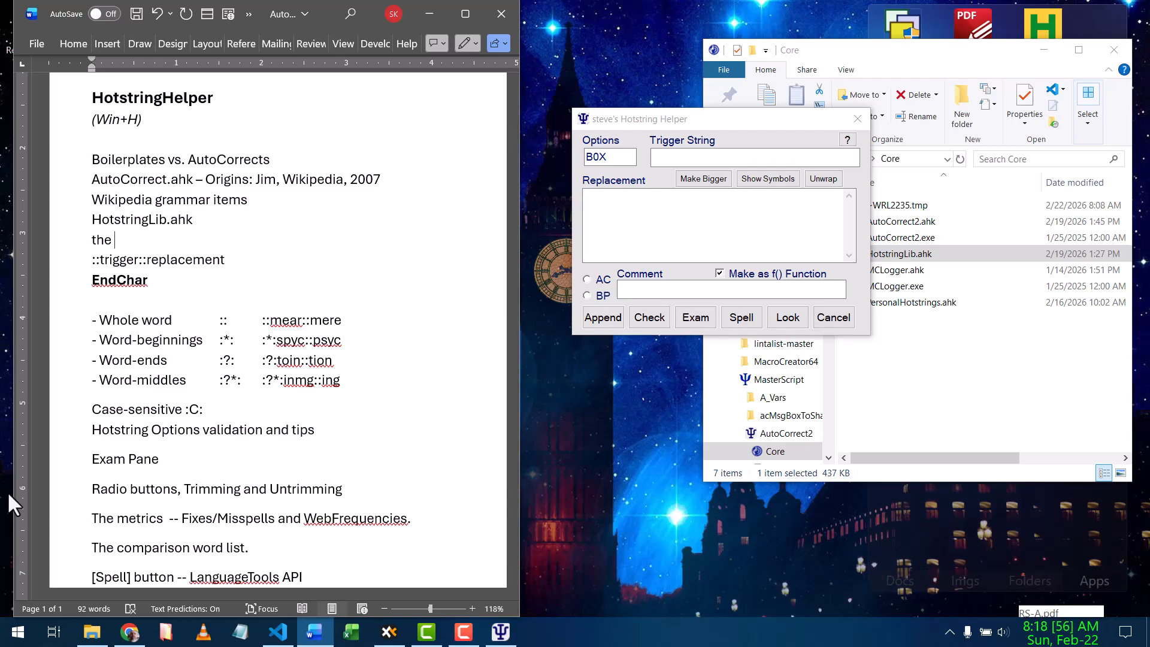
scroll(101, 147, up, 3)
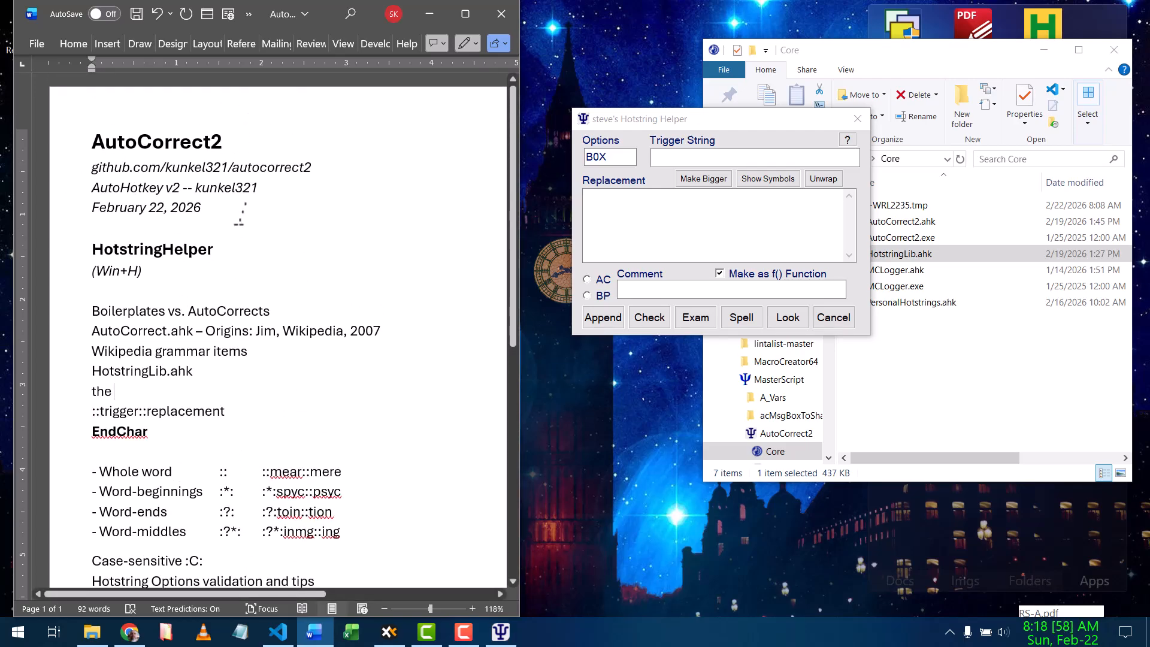
scroll(240, 299, down, 3)
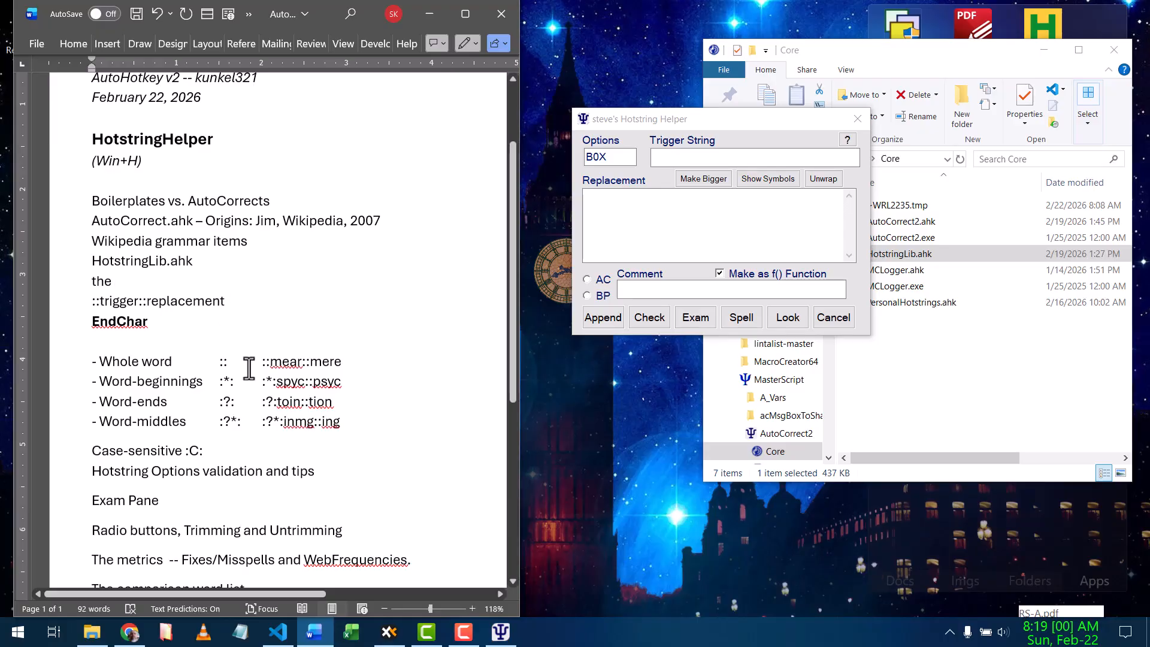
scroll(258, 342, down, 2)
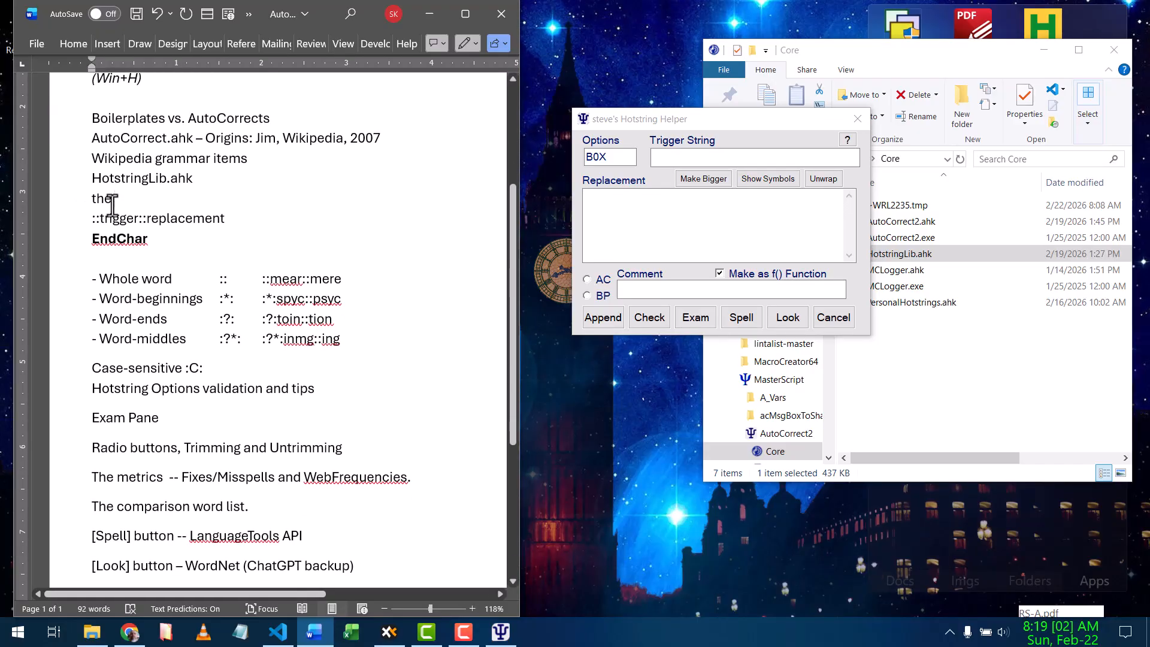
double_click(103, 198)
key(Delete)
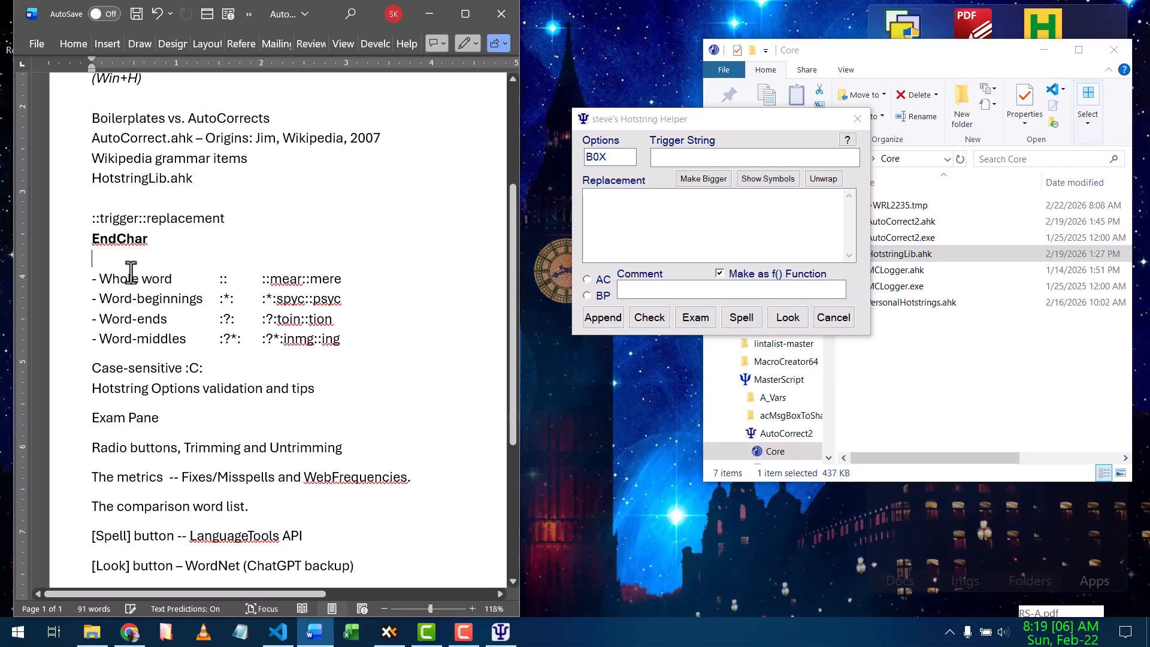
Move Hotstring Helper beside the notes' hotstring examples and turn off Make as f() Function
scroll(137, 269, down, 2)
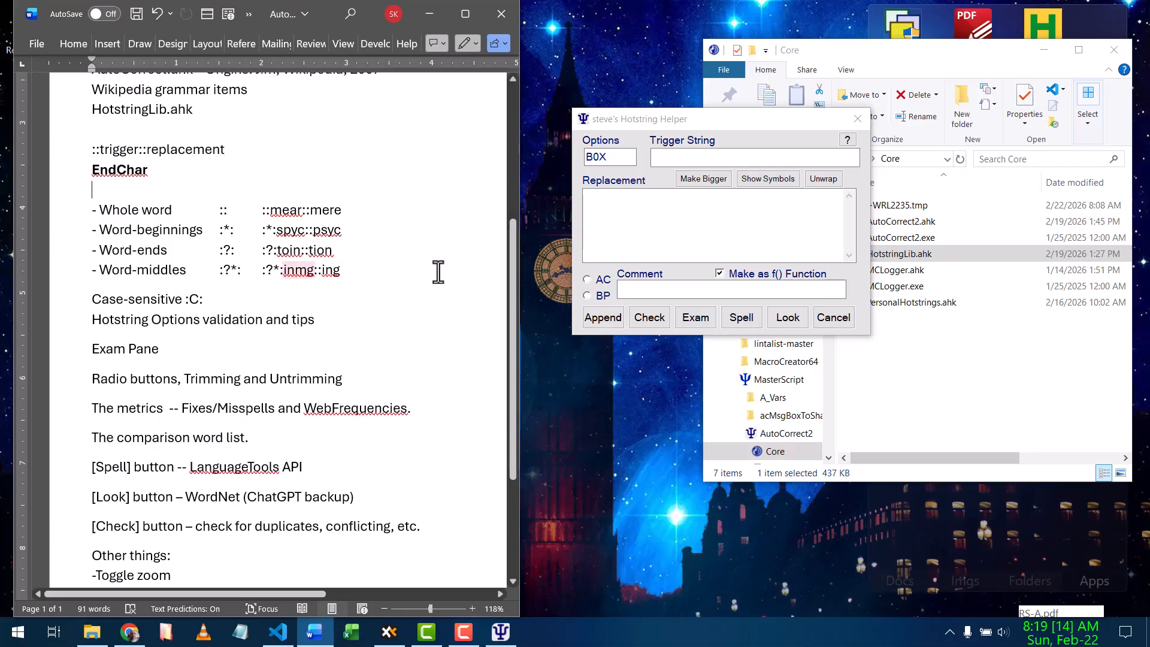
click(681, 115)
drag(681, 117, 561, 99)
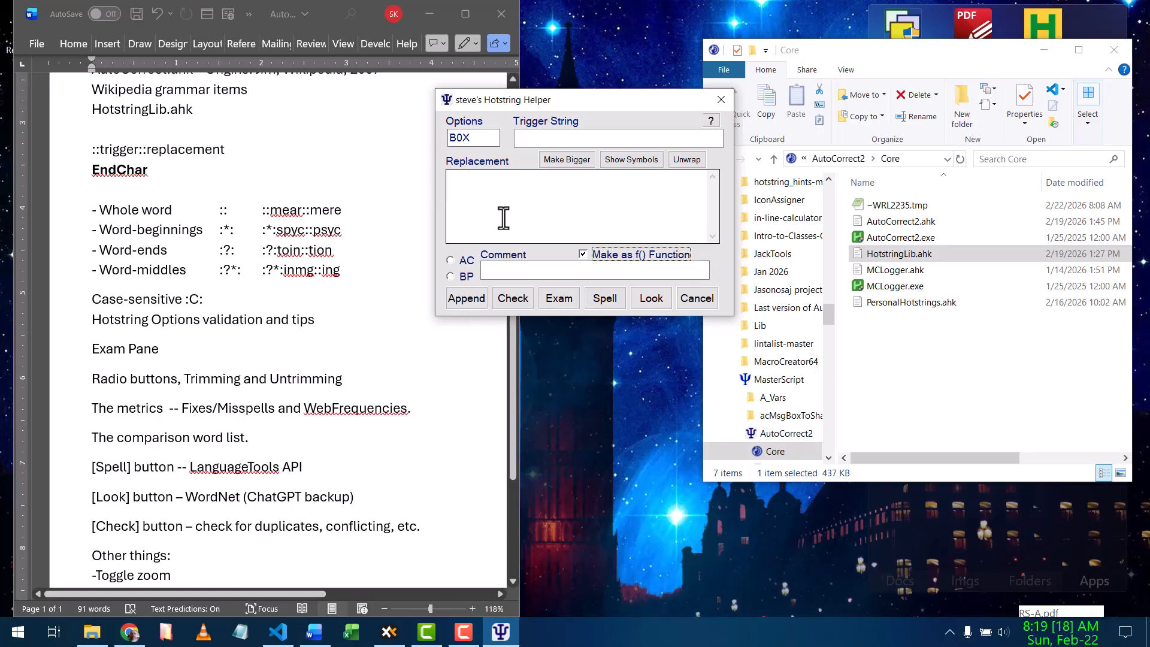
click(584, 254)
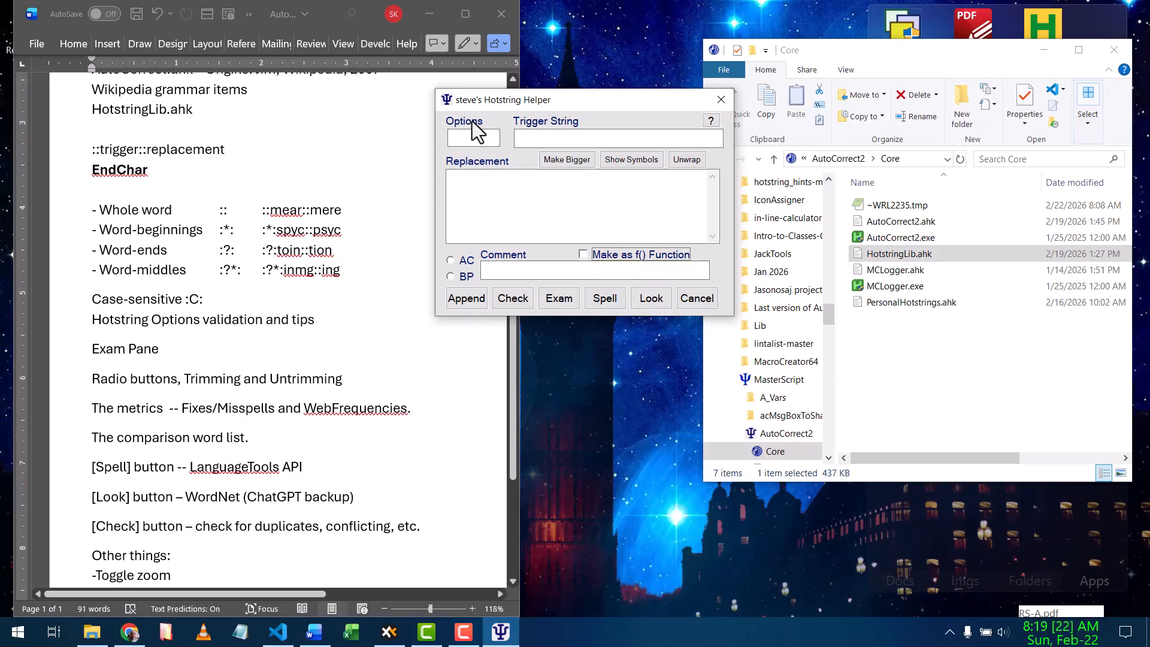
Point out the Trigger String, Replacement and Options boxes in turn, relating them to the ::trigger::replacement line in the notes
click(546, 139)
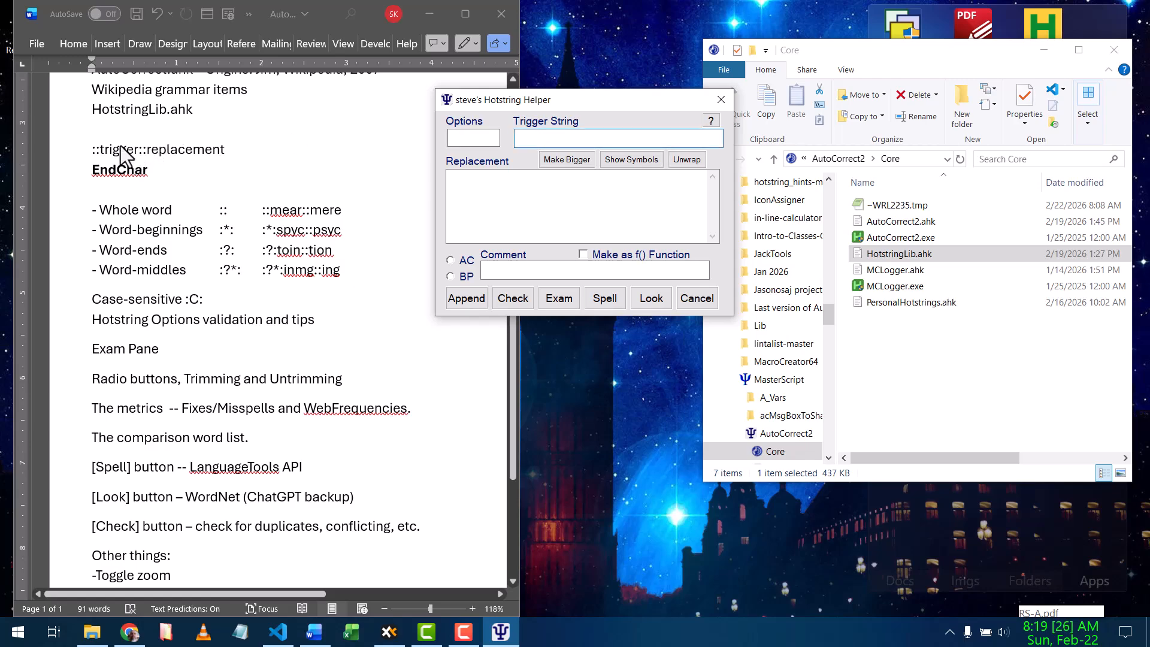
click(518, 180)
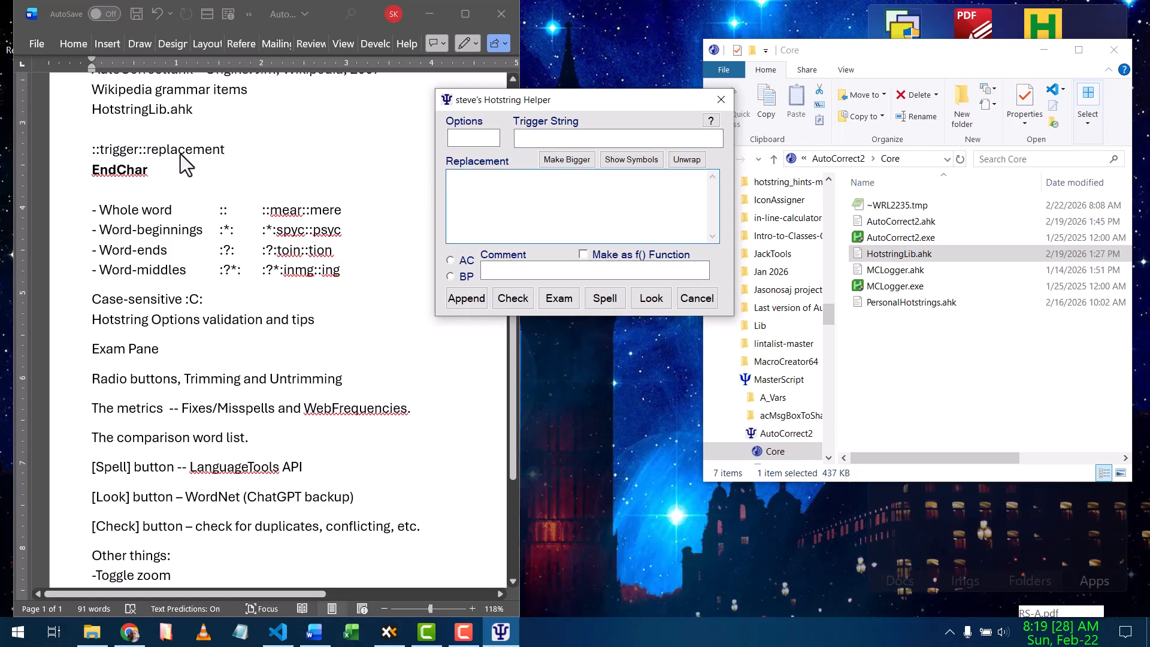
click(533, 139)
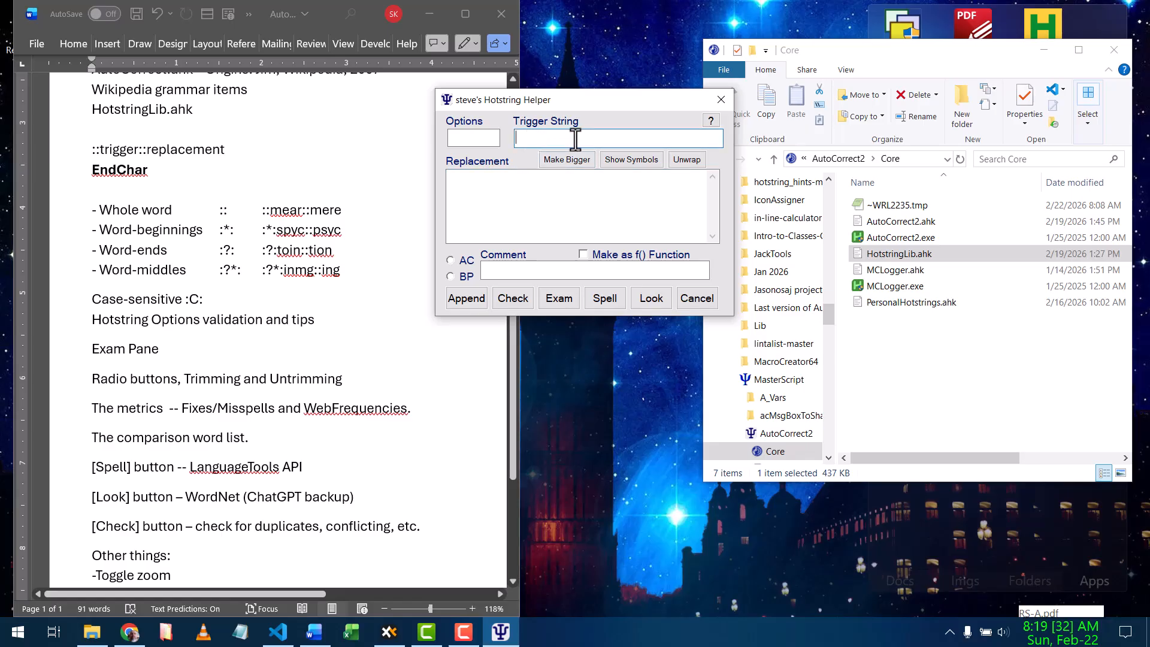
click(487, 209)
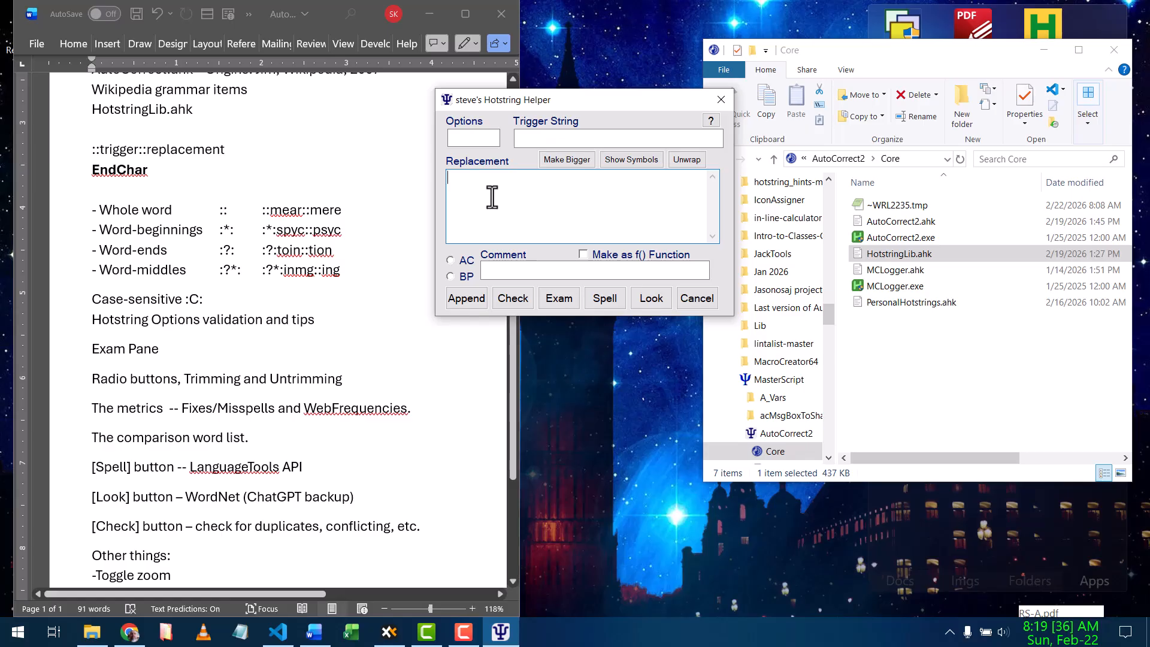
click(544, 140)
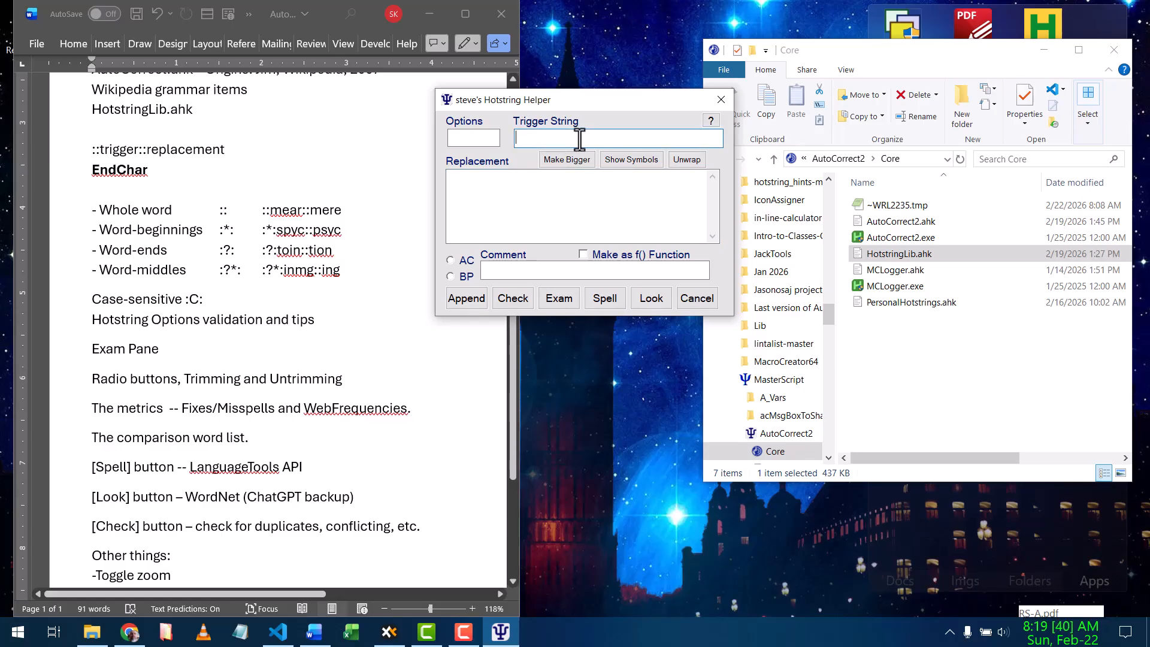
click(486, 190)
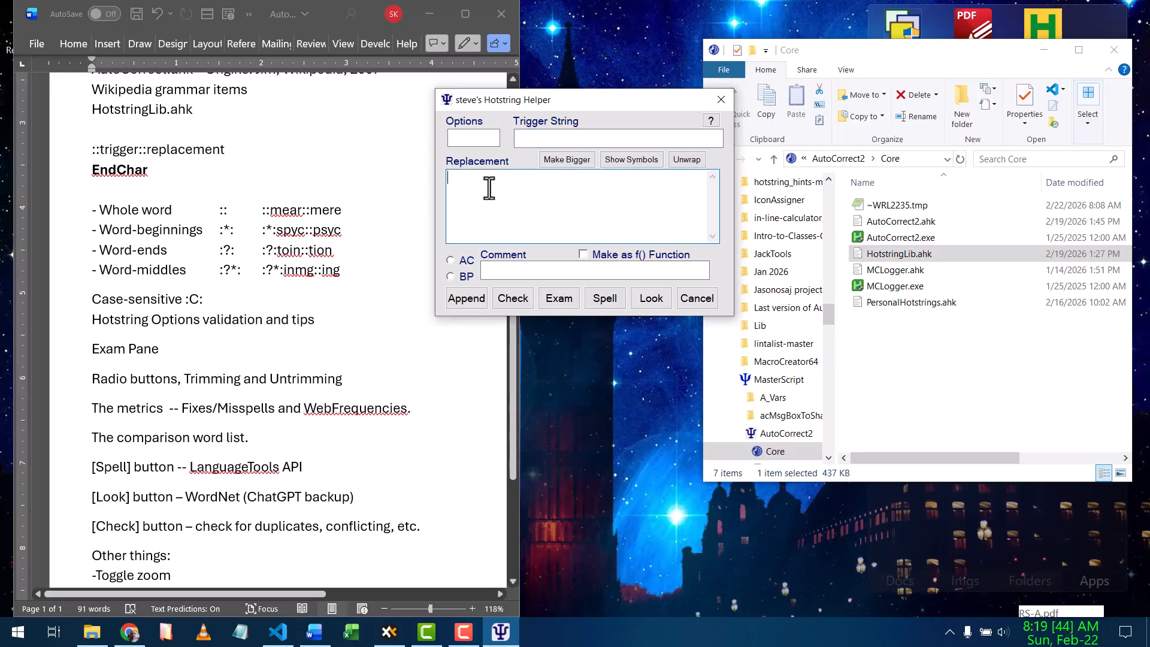
click(468, 131)
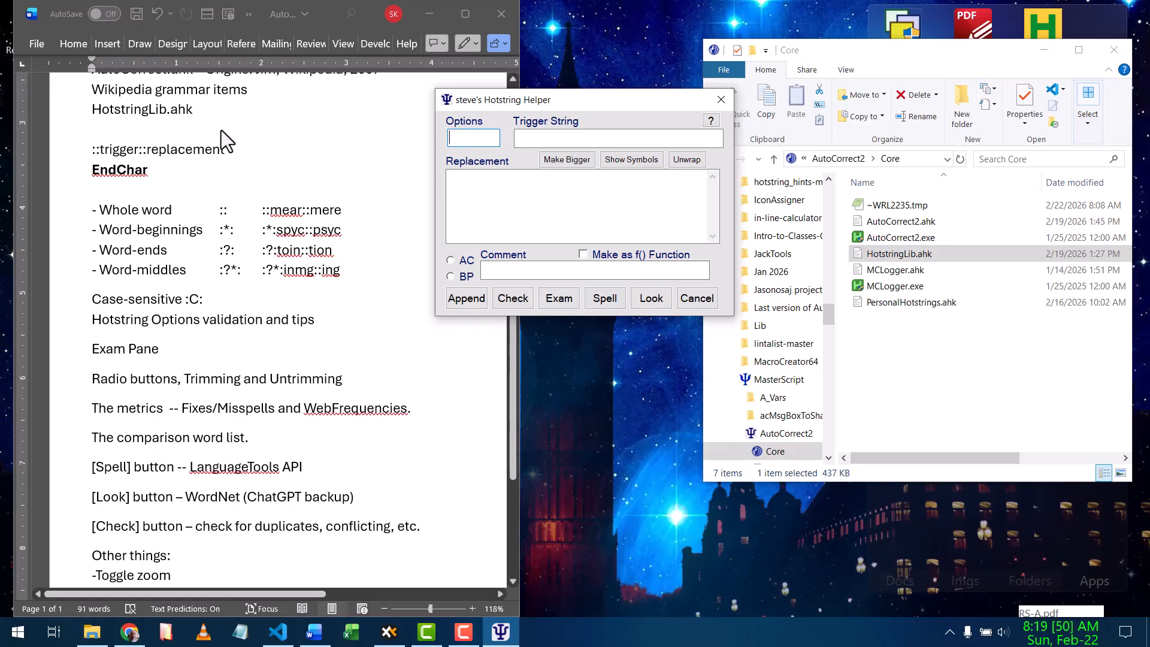
click(94, 151)
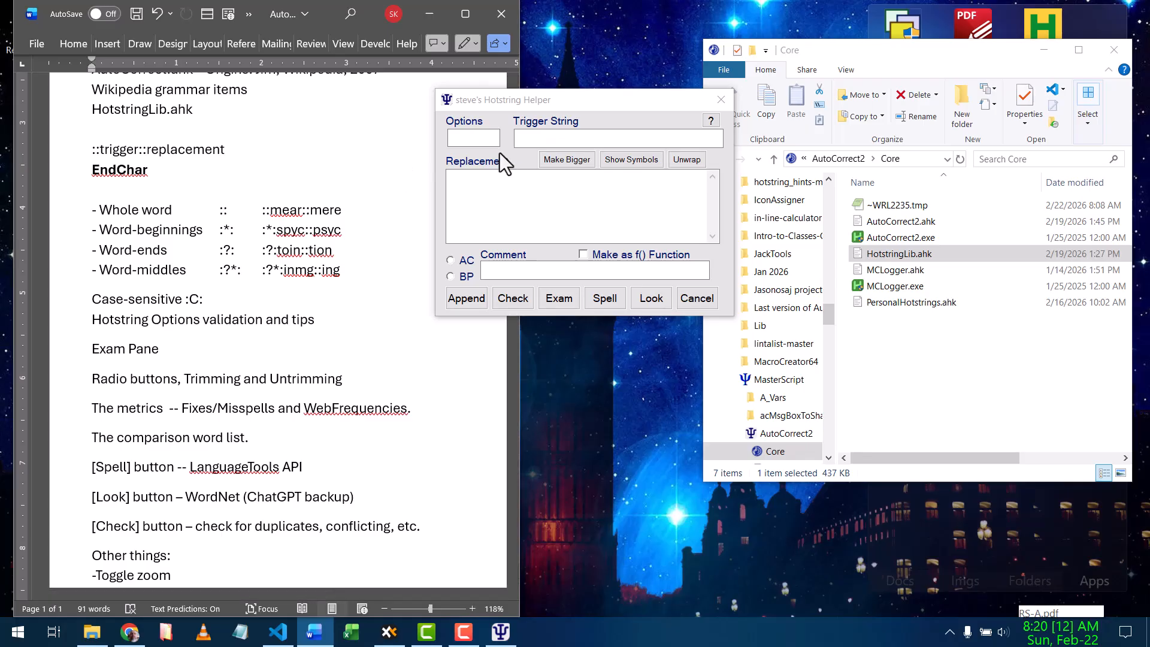
Enter zz as the hotstring options, run the validity check, and highlight zz in the report
drag(487, 103, 484, 95)
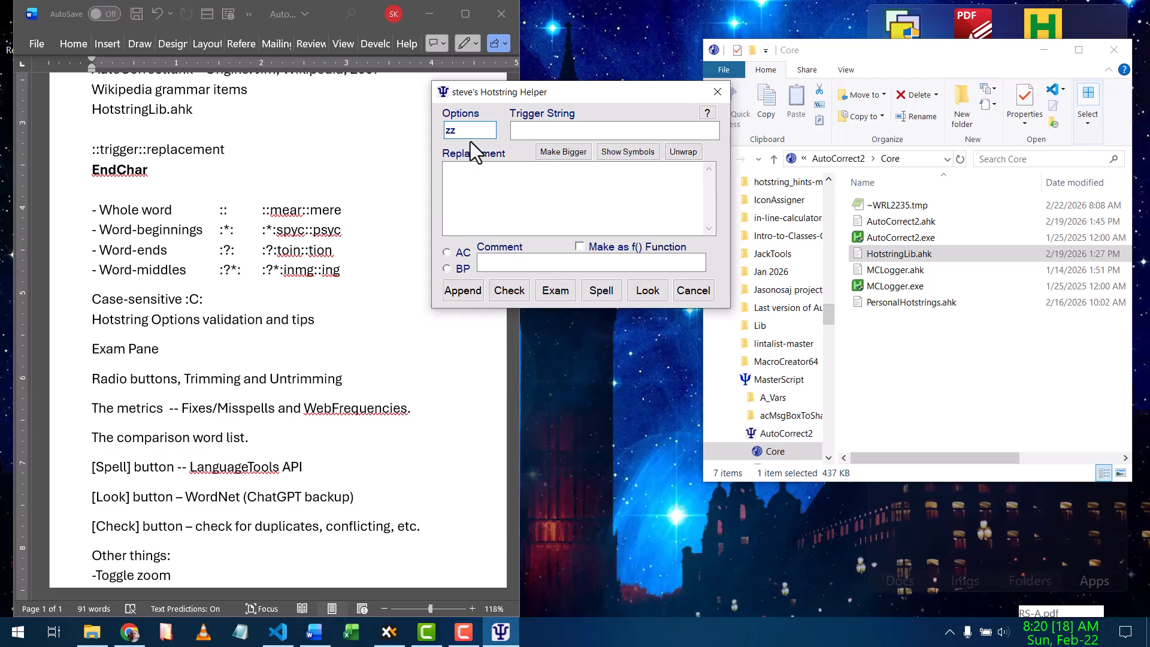
click(502, 291)
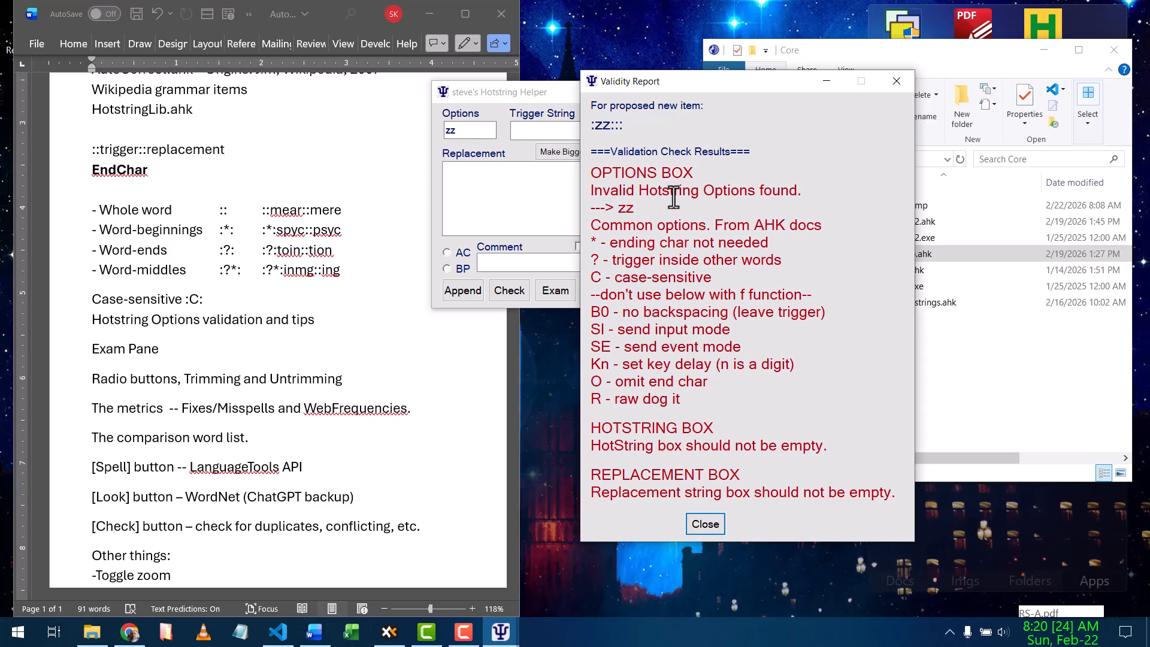
double_click(626, 208)
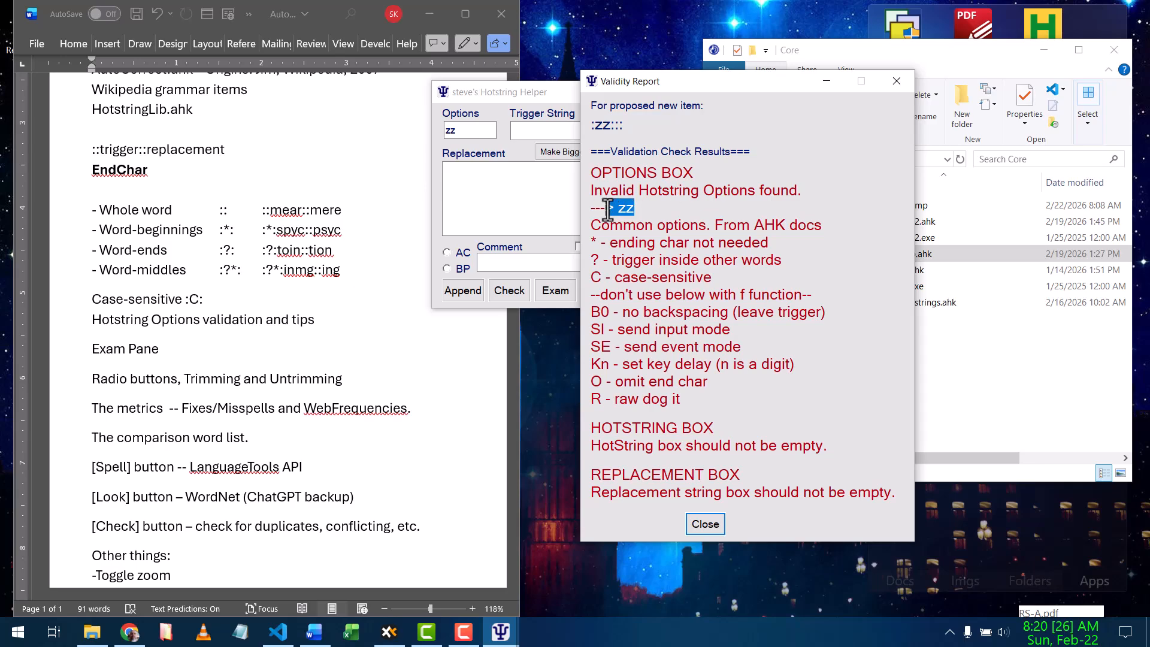
Highlight the * option line, the options not meant for the f function, and B0 in the validity report
drag(645, 234, 664, 231)
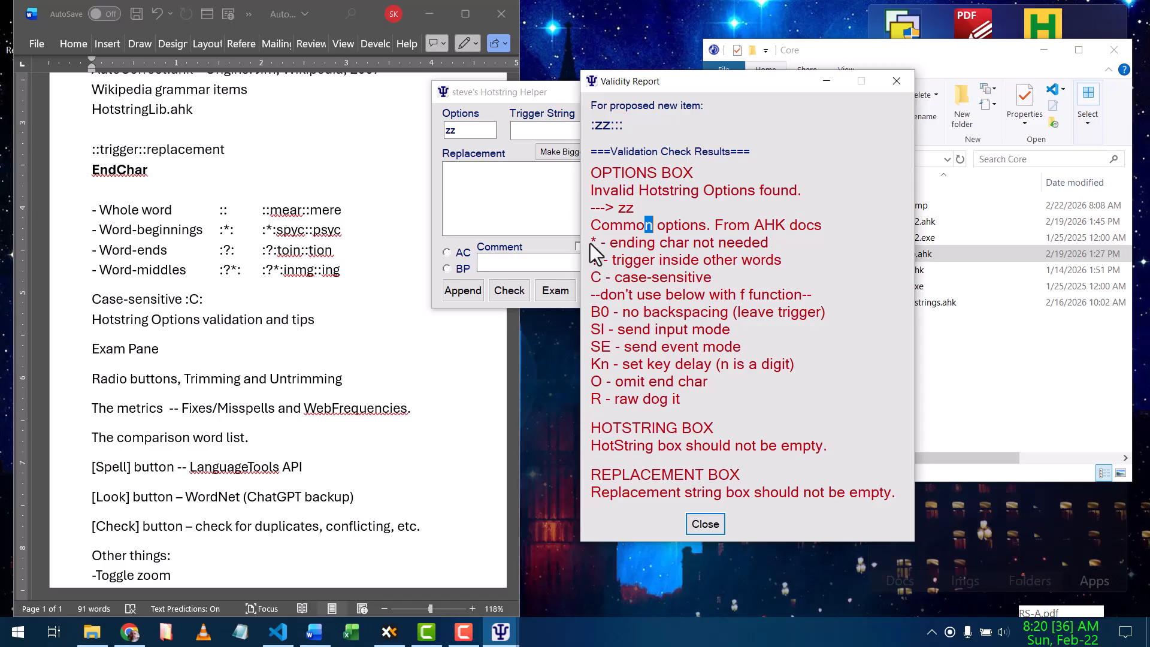
drag(592, 243, 785, 242)
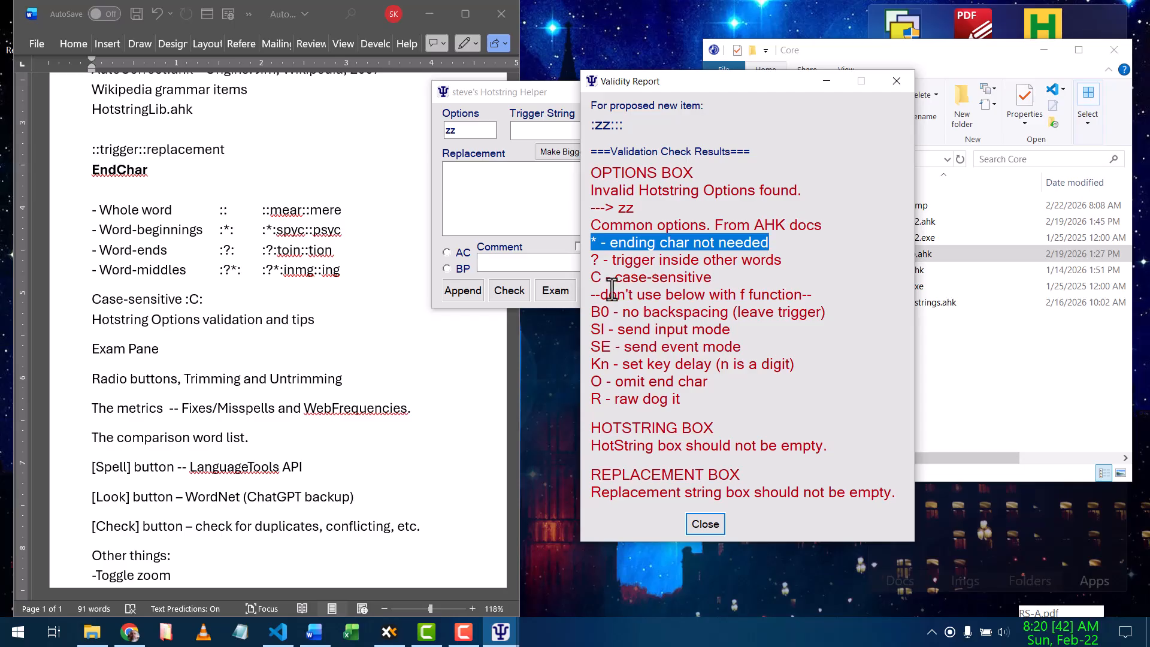
drag(639, 312, 663, 397)
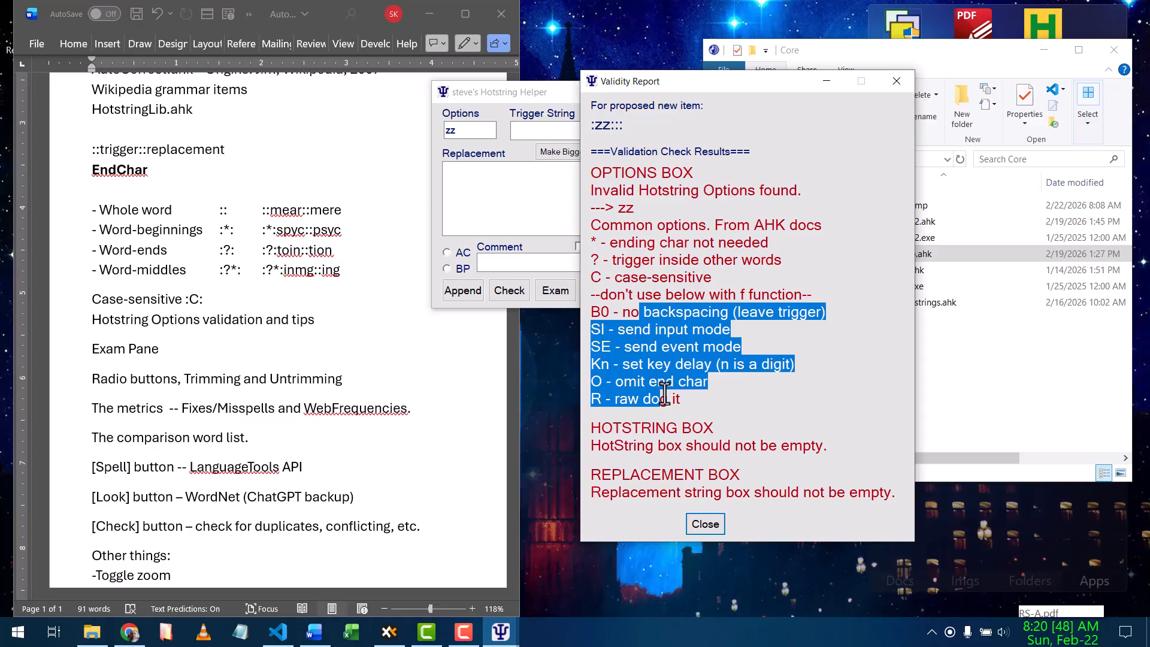
click(664, 395)
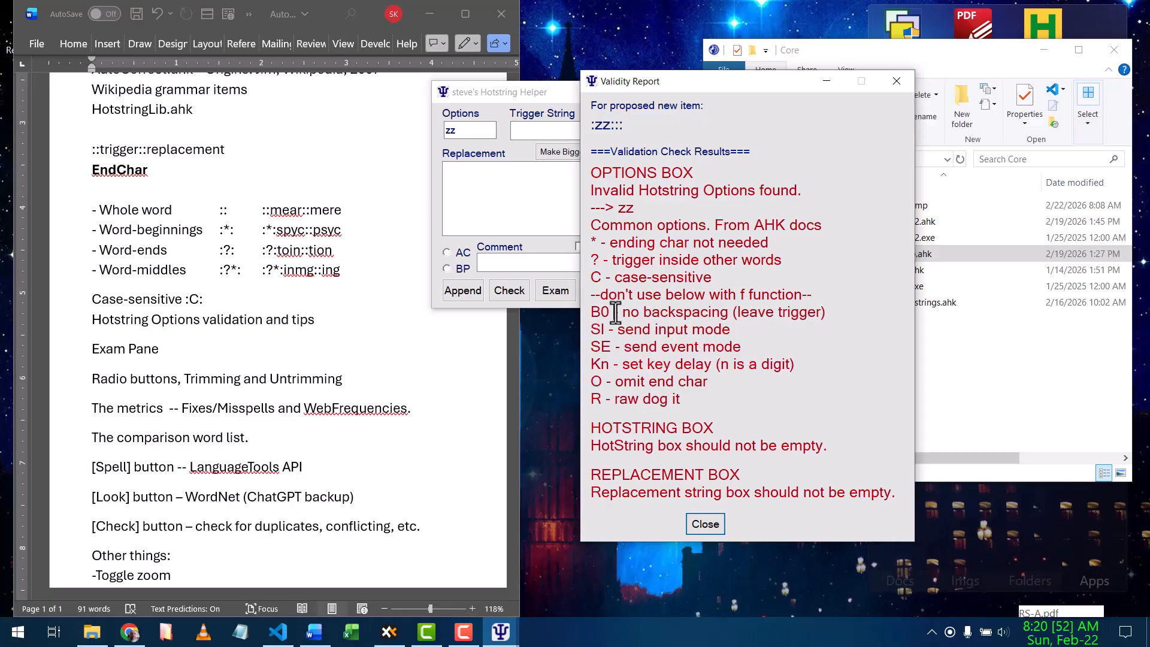
drag(612, 312, 653, 382)
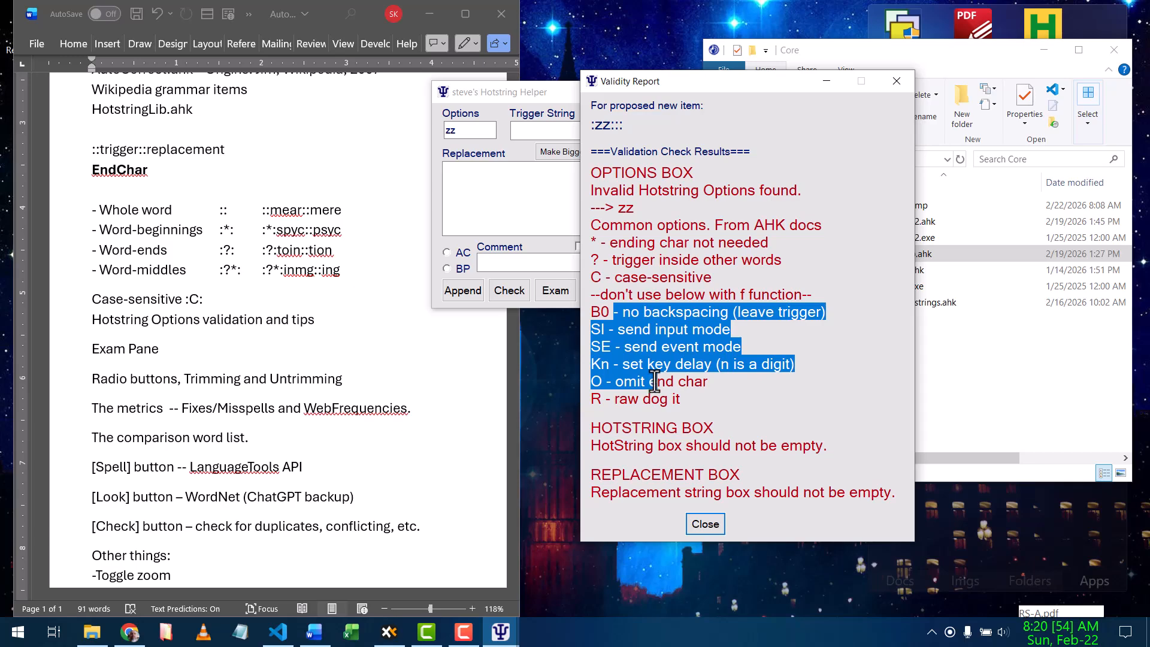
click(610, 312)
drag(610, 312, 590, 314)
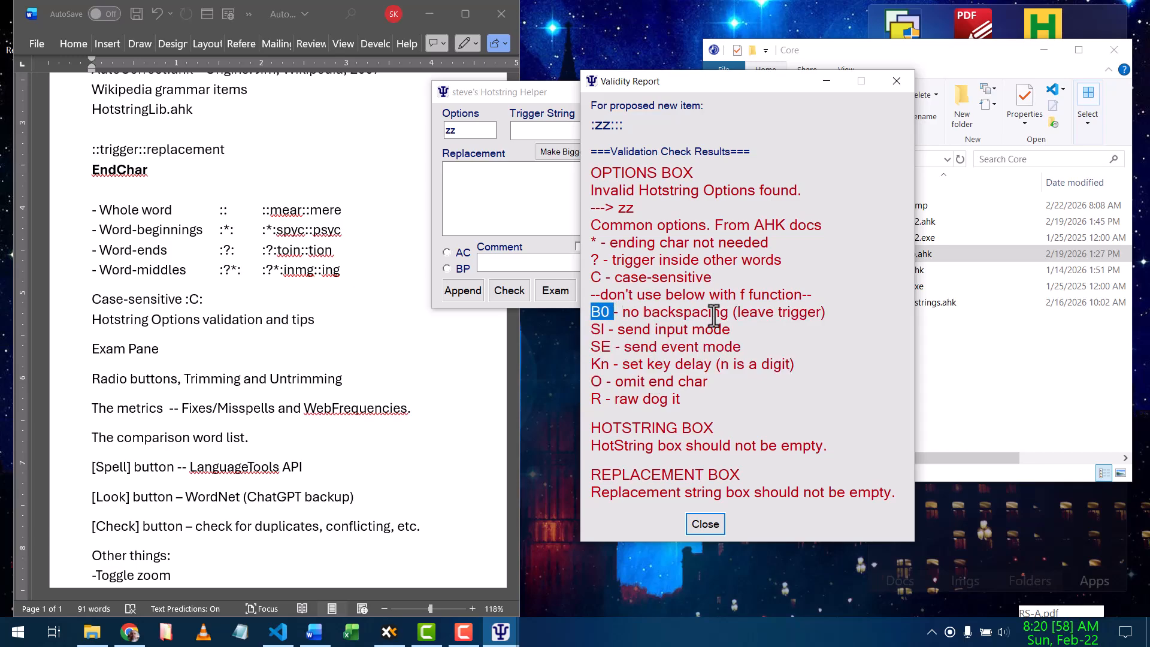
click(666, 382)
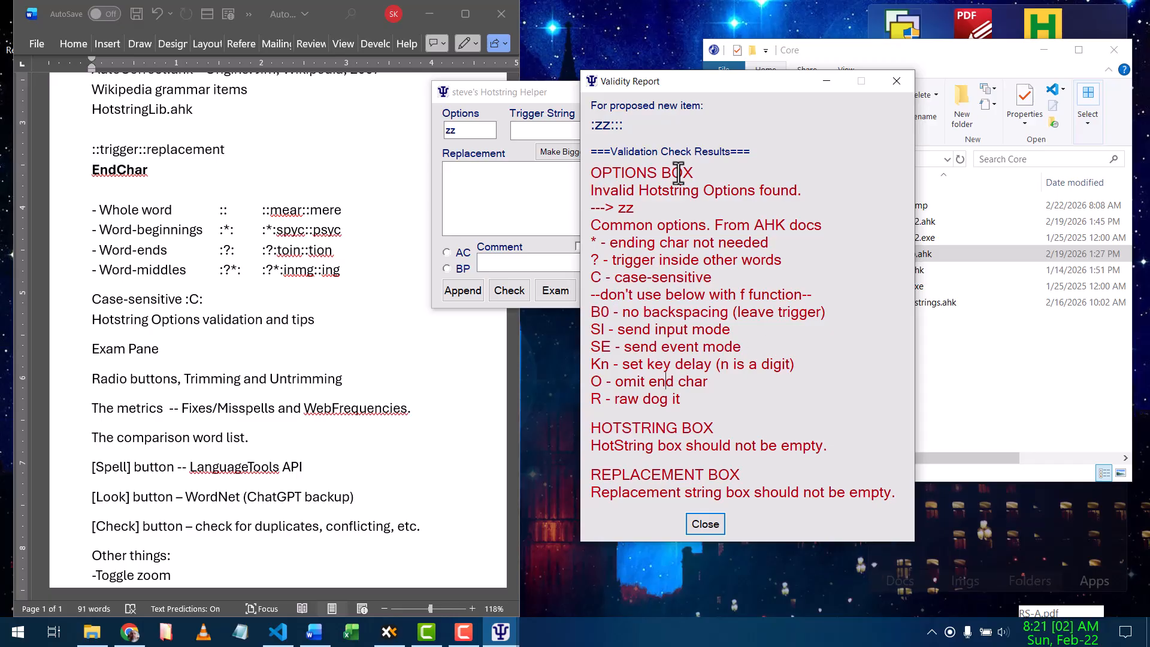
Close the validity report and clear the text from the Options box
click(705, 524)
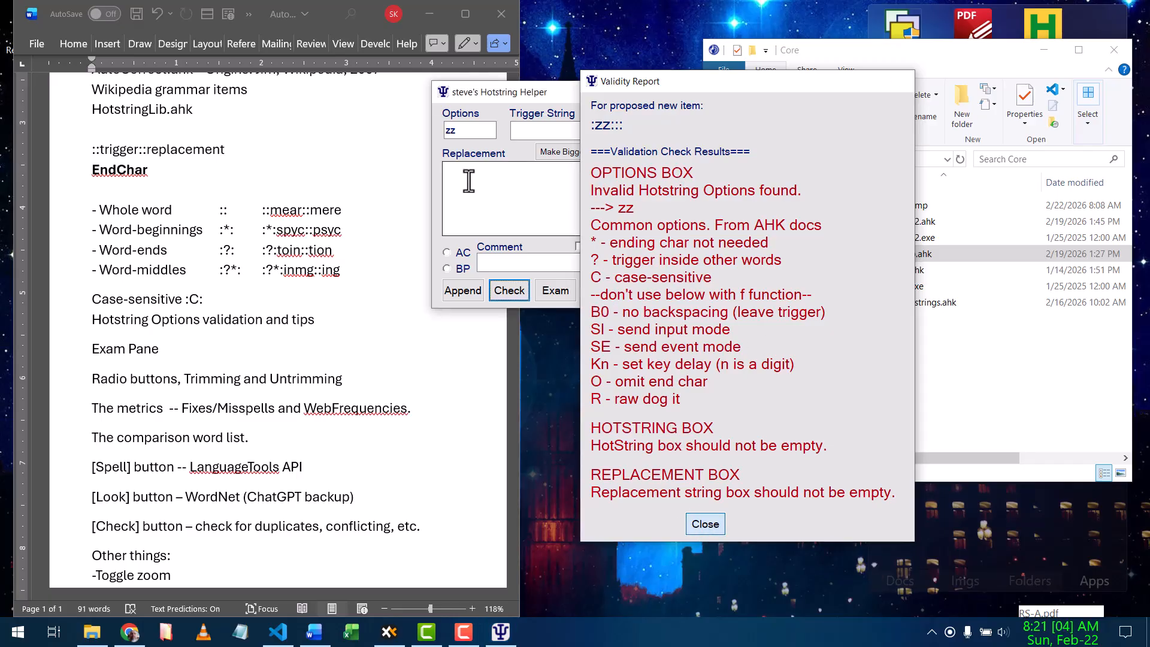
click(461, 127)
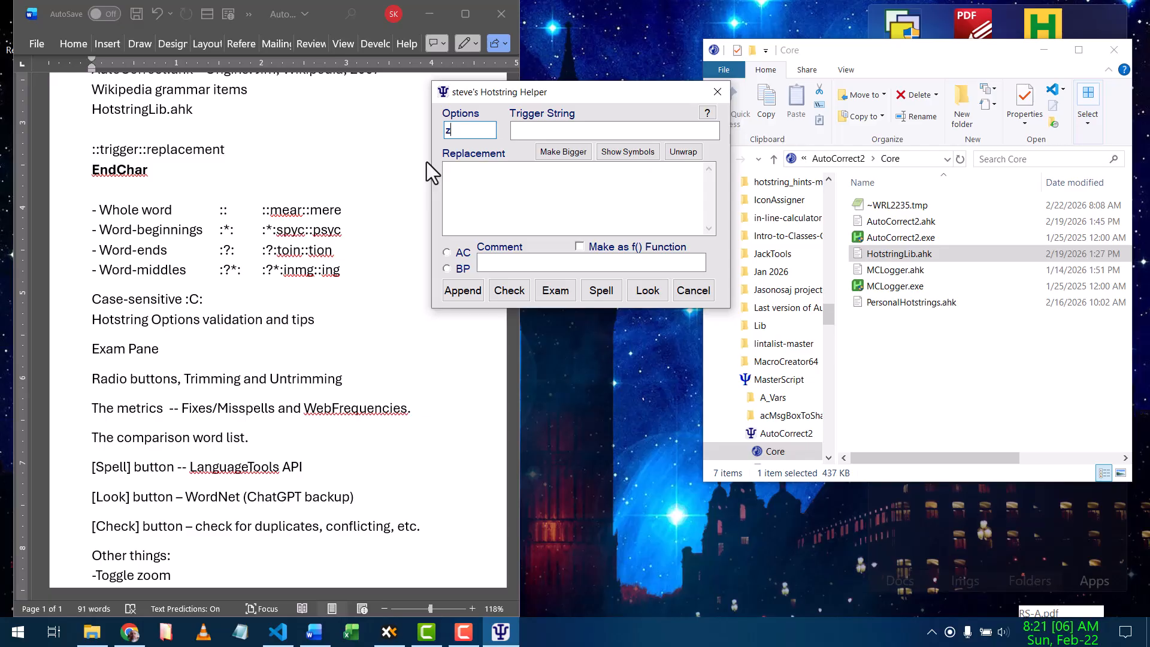
Highlight the whole-word example ::mear::mere in the notes, then place the cursor after :*:spyc::psyc
click(283, 214)
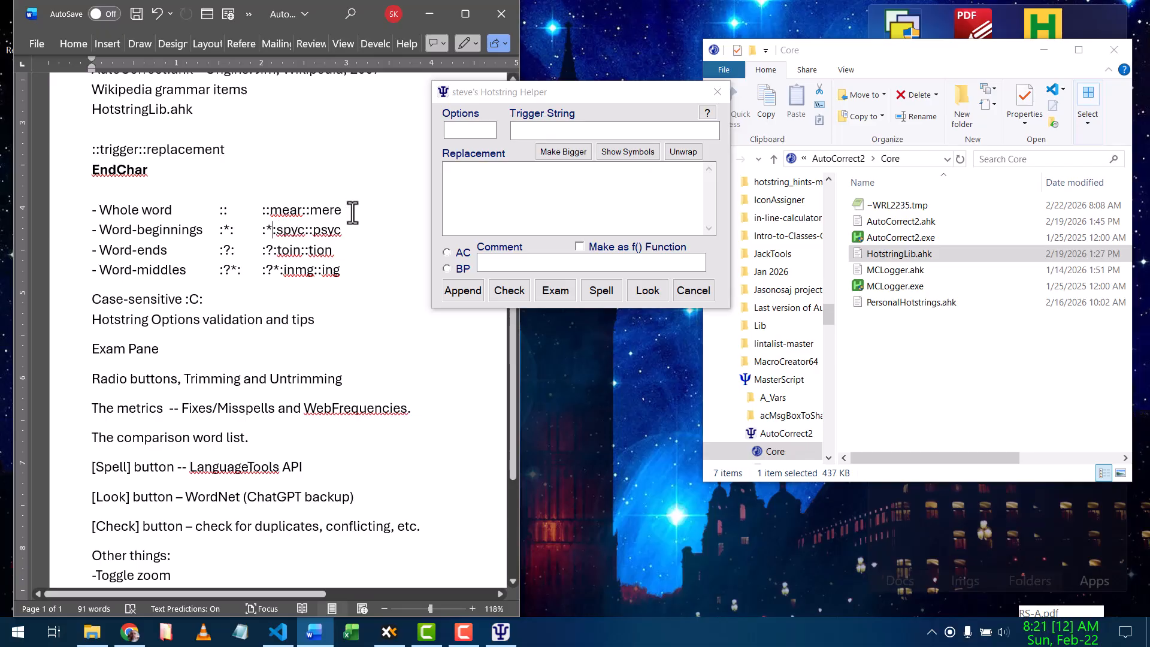
drag(352, 211, 261, 210)
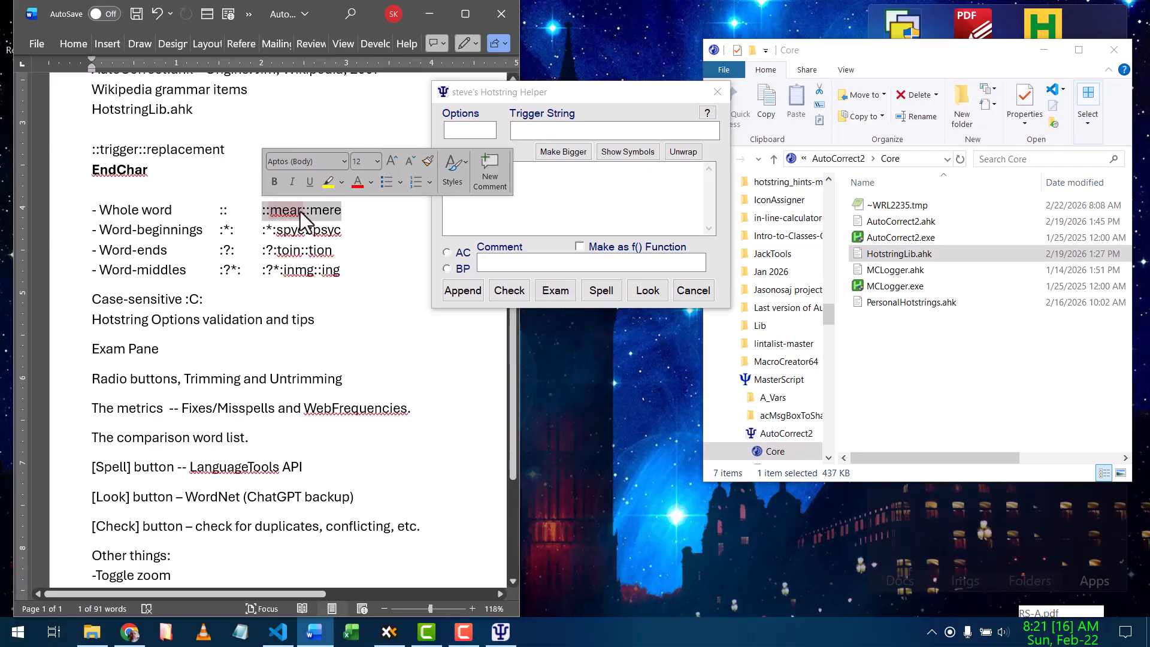
click(354, 231)
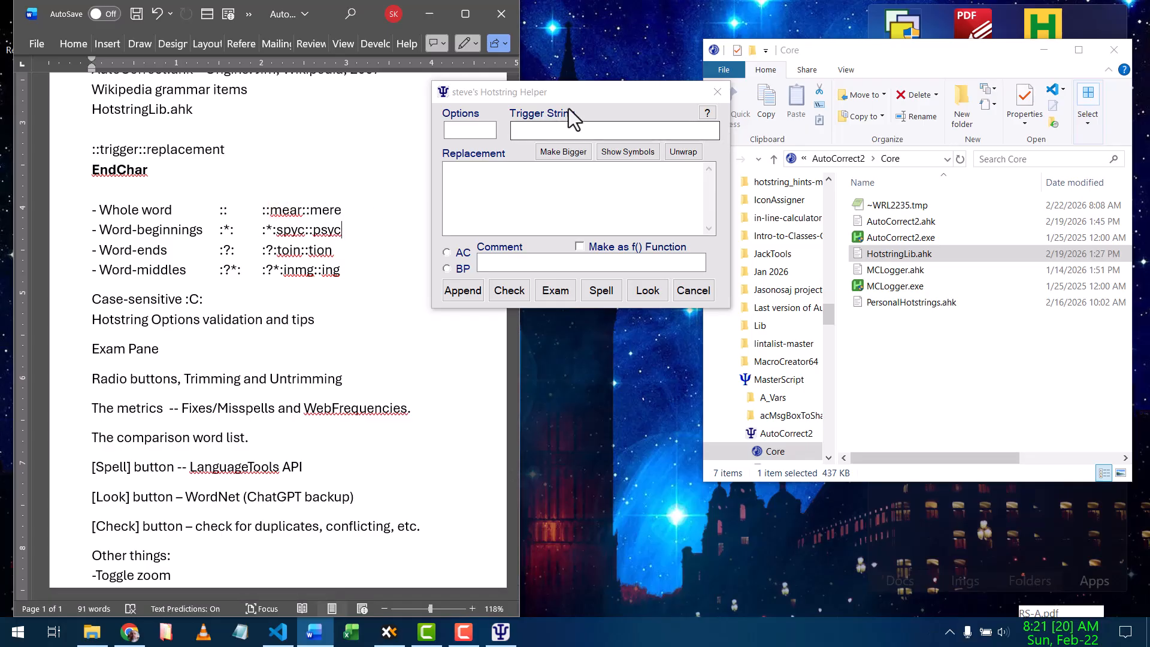
Move Hotstring Helper clear of the notes and test the trigger as mear and xxmear on the blank line above Whole word
drag(575, 105, 682, 176)
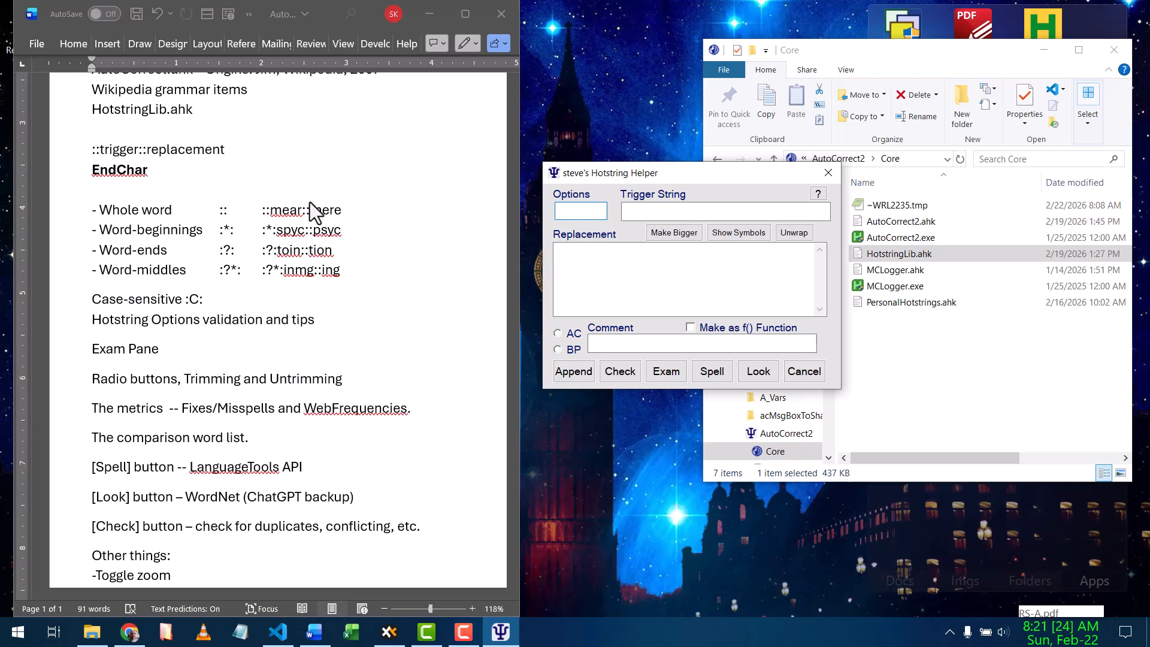
click(145, 190)
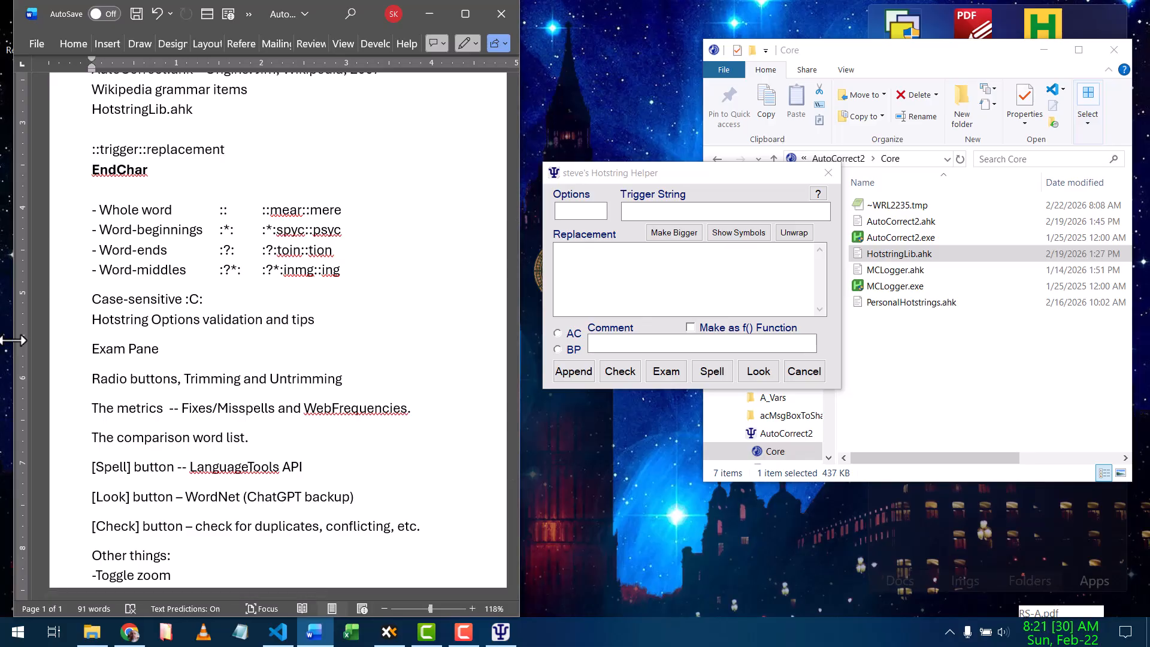
text(mea)
text(r)
text(xx)
text(mea)
text(r )
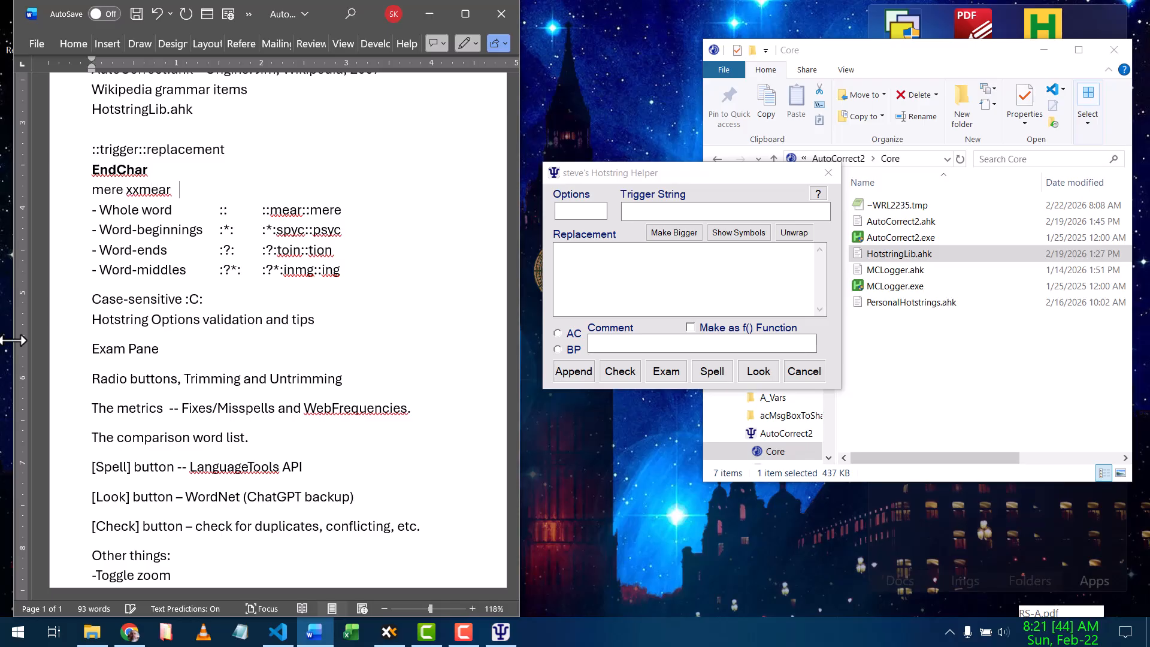
Extend the whole-word test line with mearxx and a standalone mear, then highlight mear::mere in the Whole word example
text(mear)
text(xx)
text( me)
text(ar)
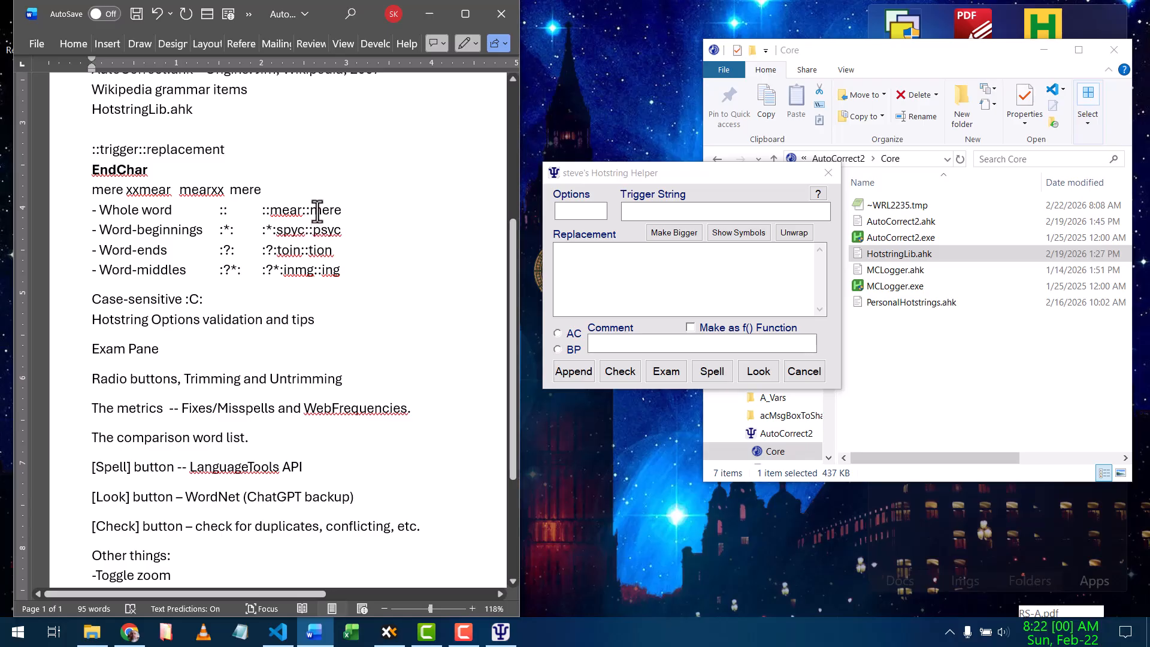
drag(351, 213, 272, 213)
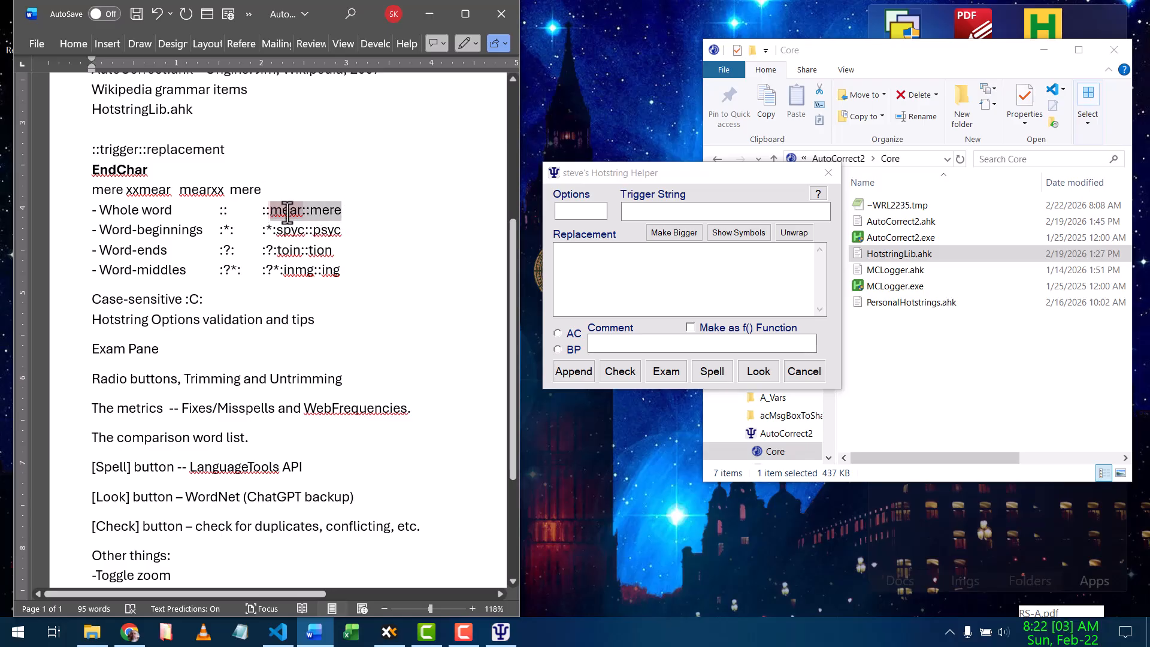
click(345, 211)
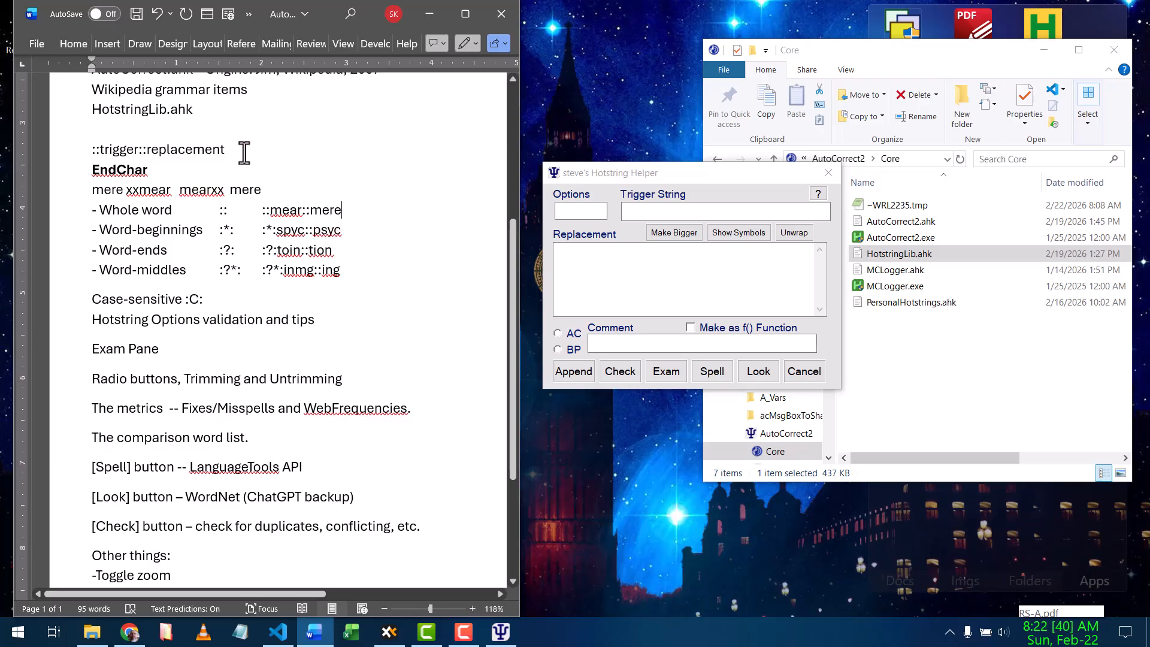
Add blank lines below the mear tests and try the word-beginning trigger with psy and spycholo
click(272, 191)
key(Return)
key(Return)
key(Return)
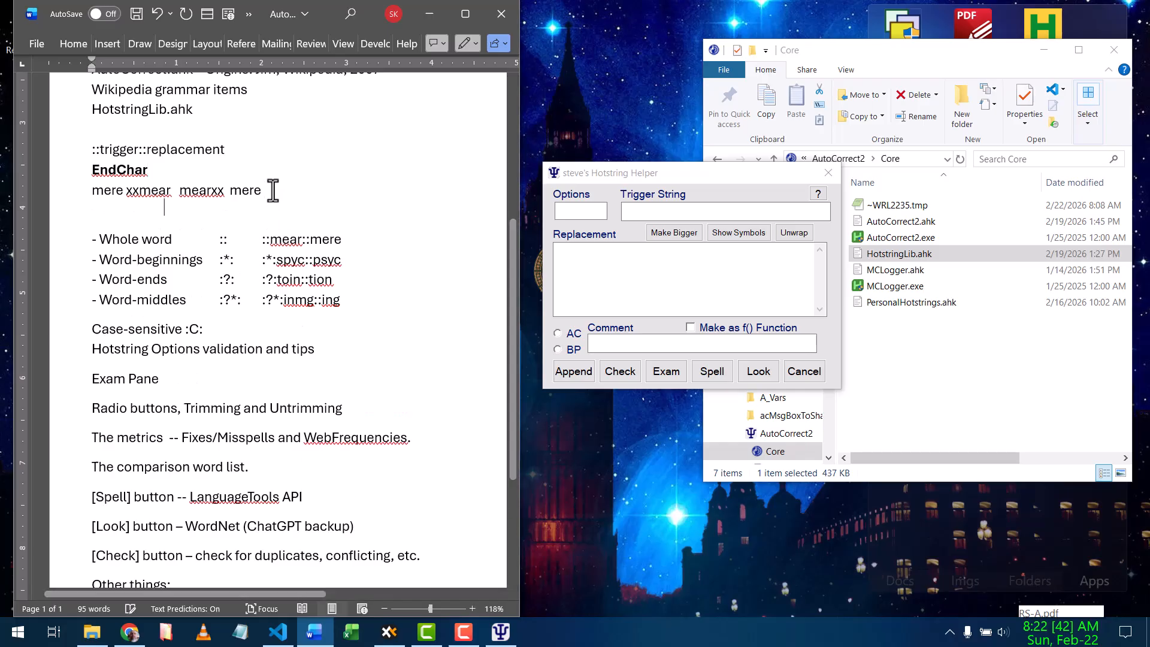
click(98, 221)
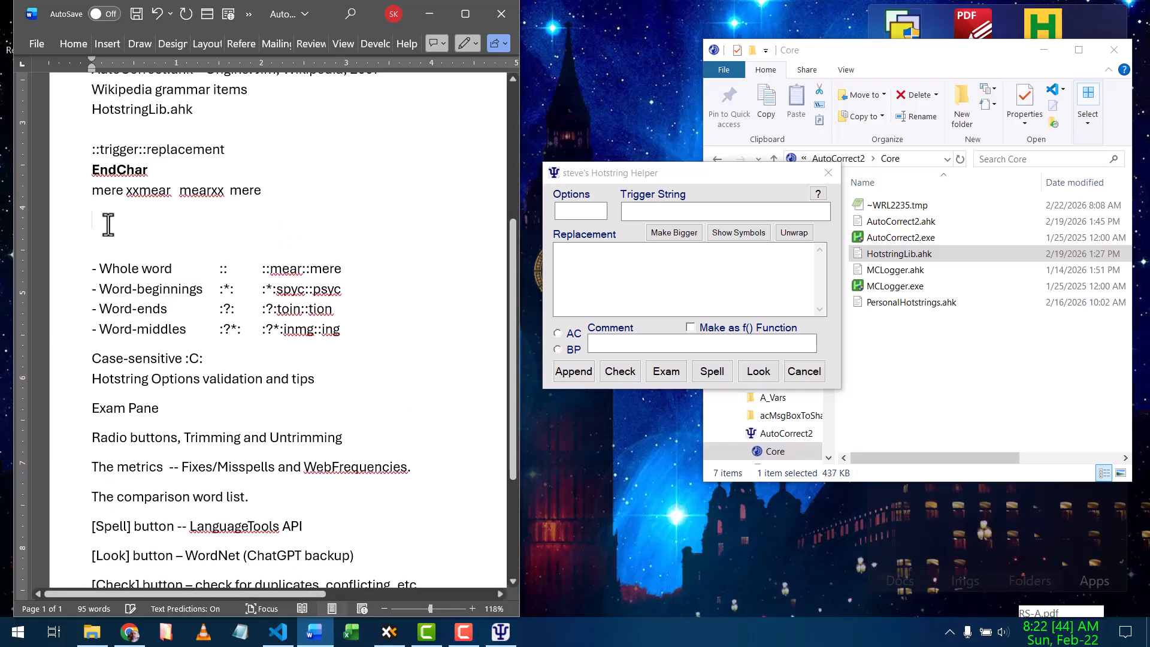
text(psy)
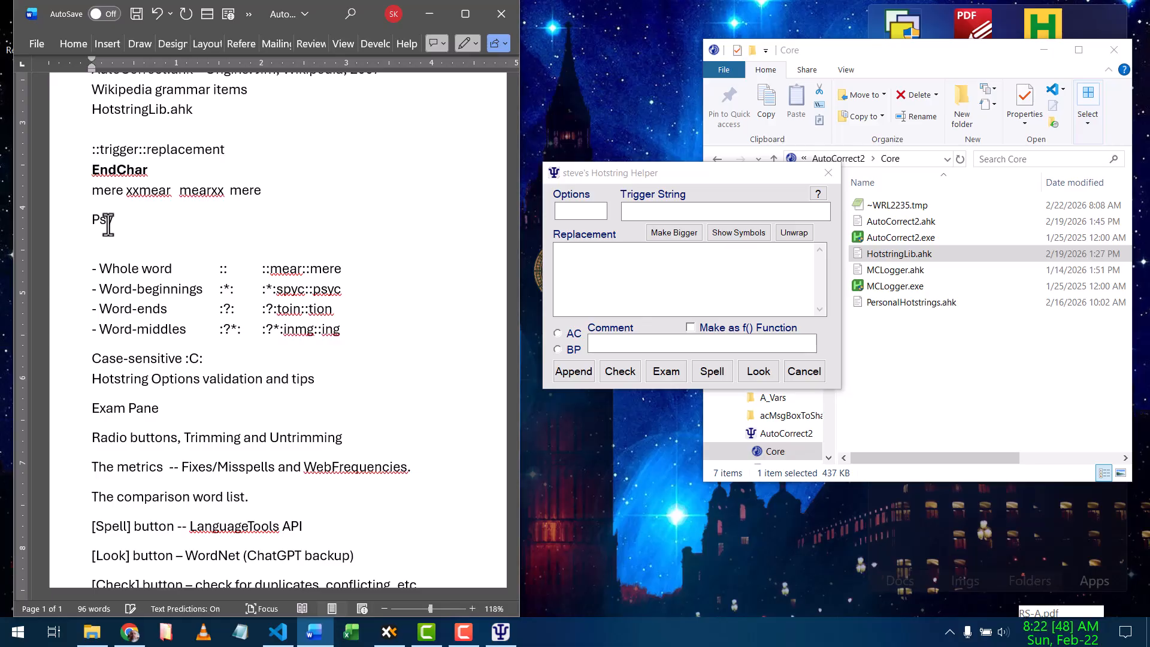
text( spycholo)
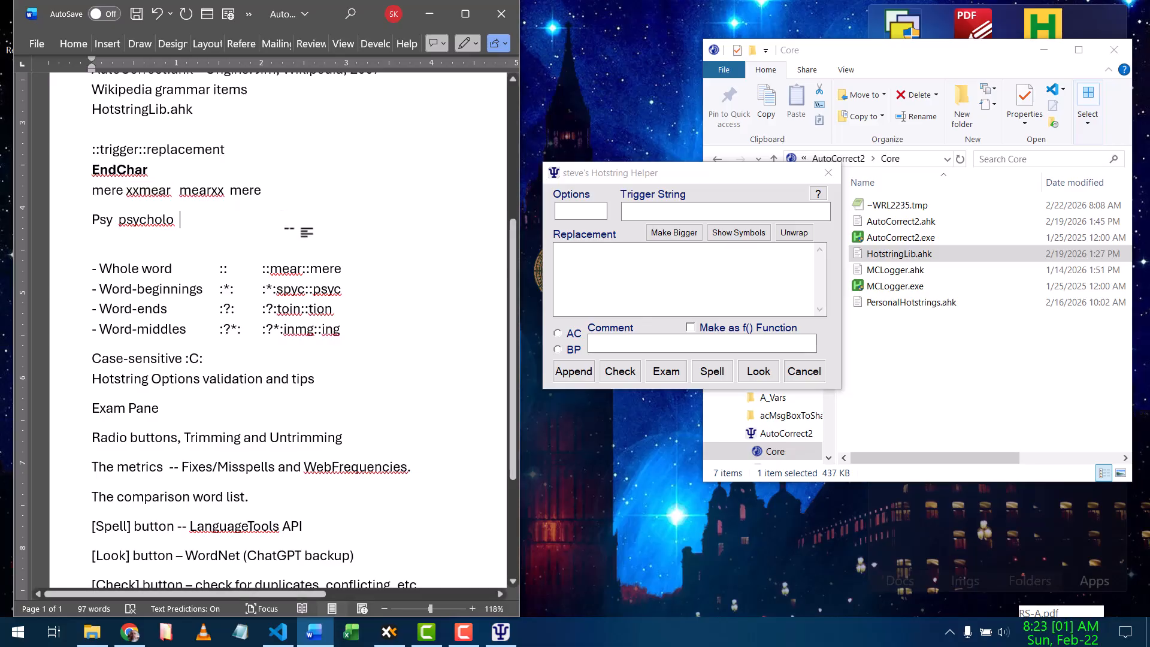
Highlight the word-beginning example :*:spyc::psyc, followed by the ? option on the Word-ends line
drag(341, 290, 262, 294)
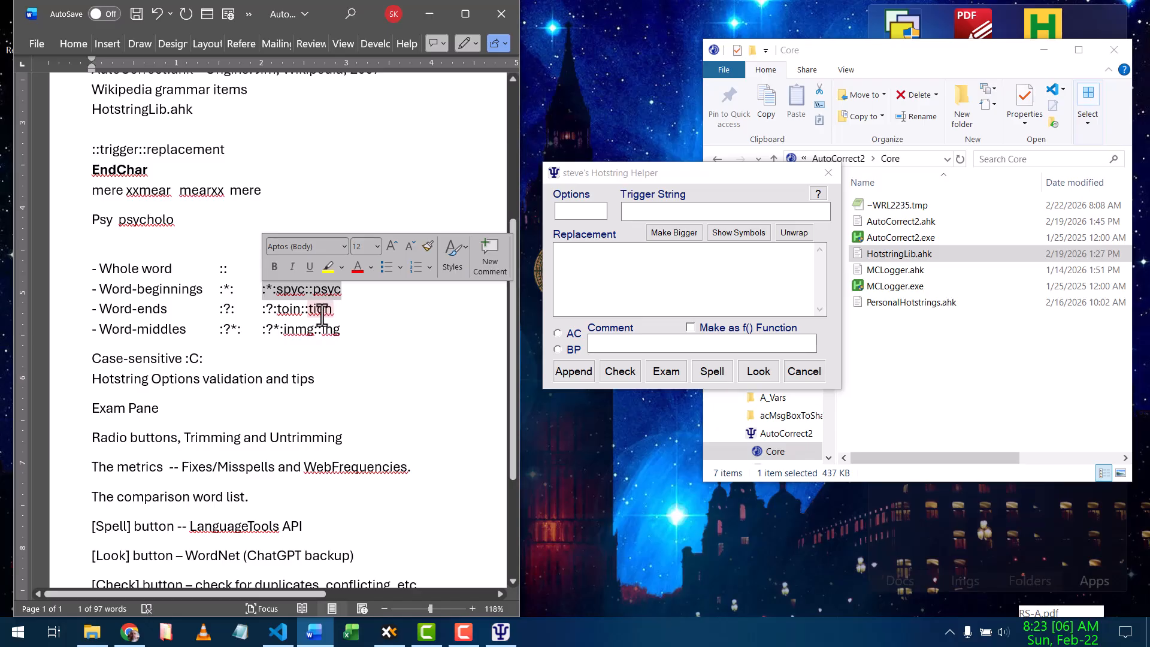
click(141, 312)
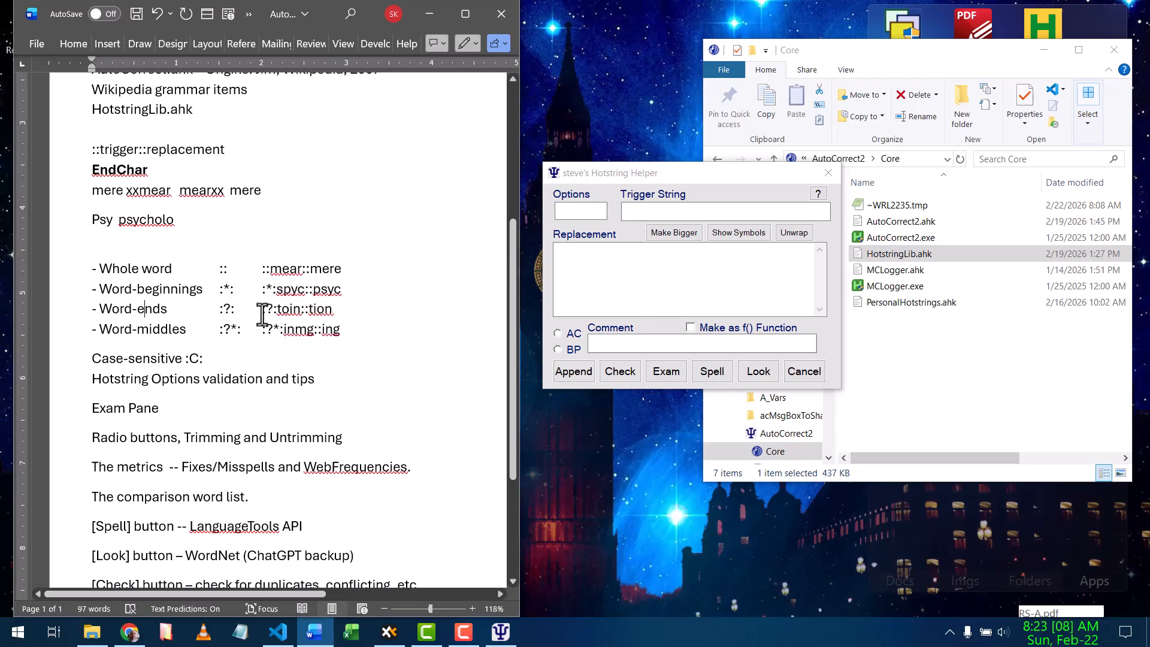
double_click(227, 309)
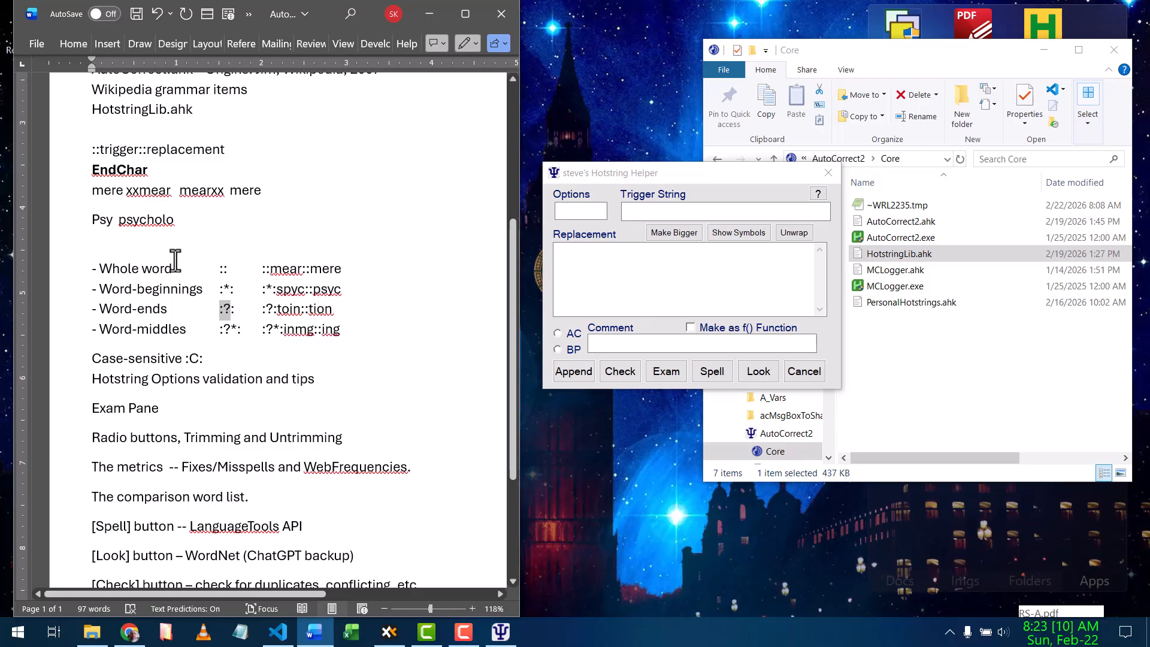
Continue the word-beginning test line after psycholo with psych and xxxpsyc
click(182, 219)
text(p)
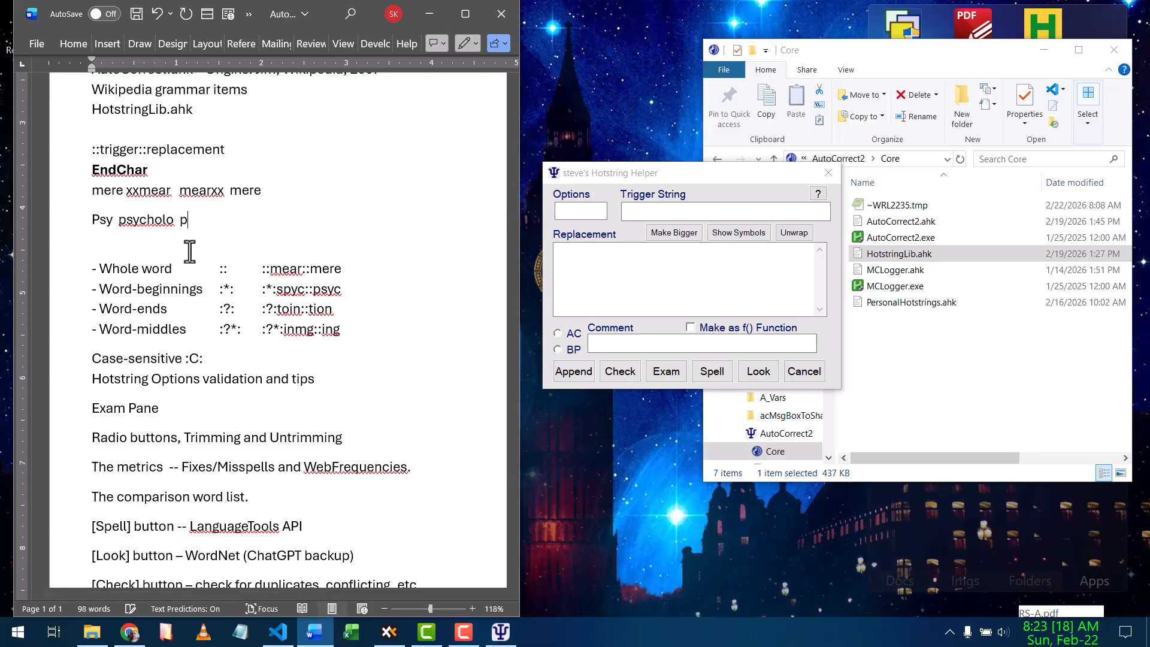
key(BackSpace)
text(sy  psych)
key(Return)
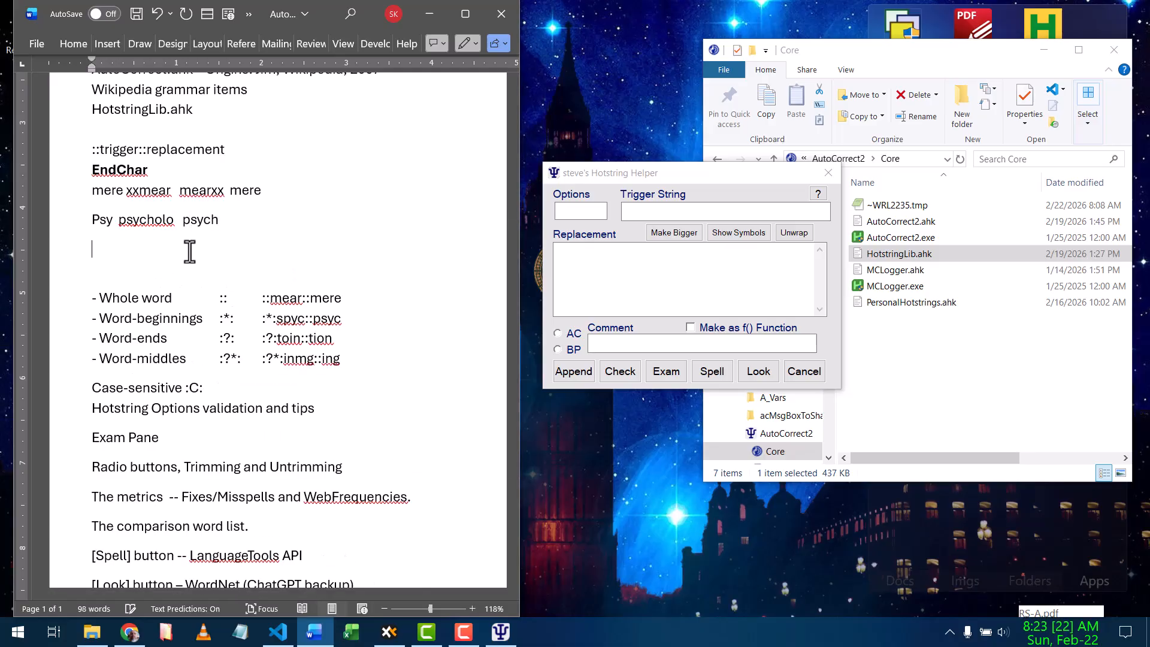
key(BackSpace)
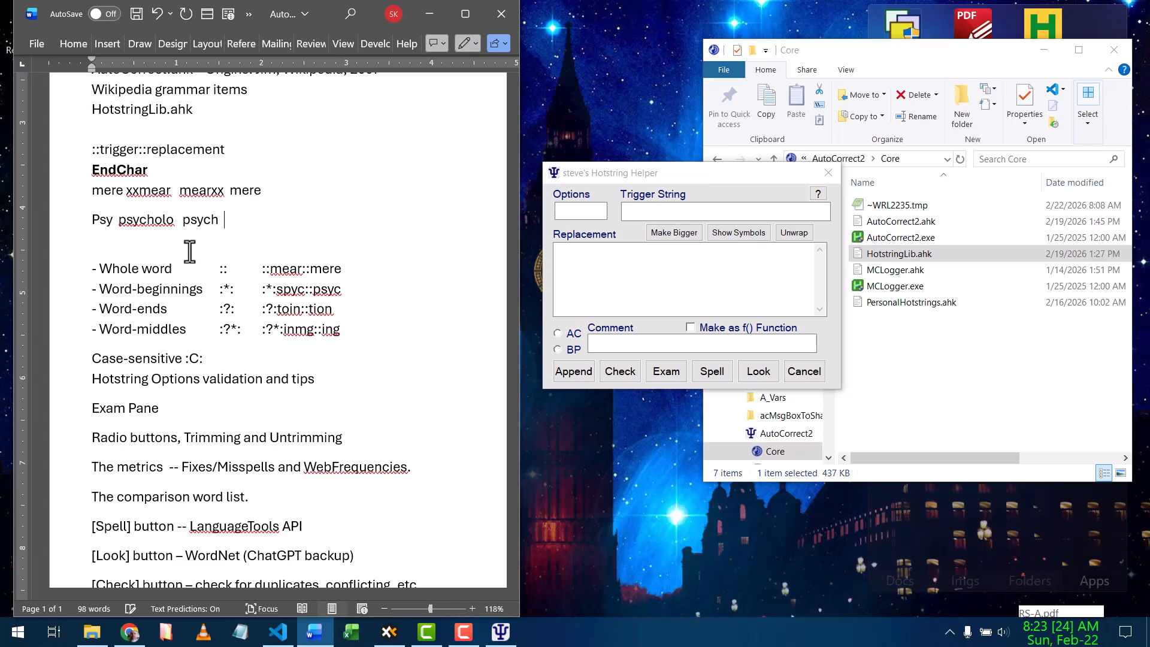
text(xxxspyc)
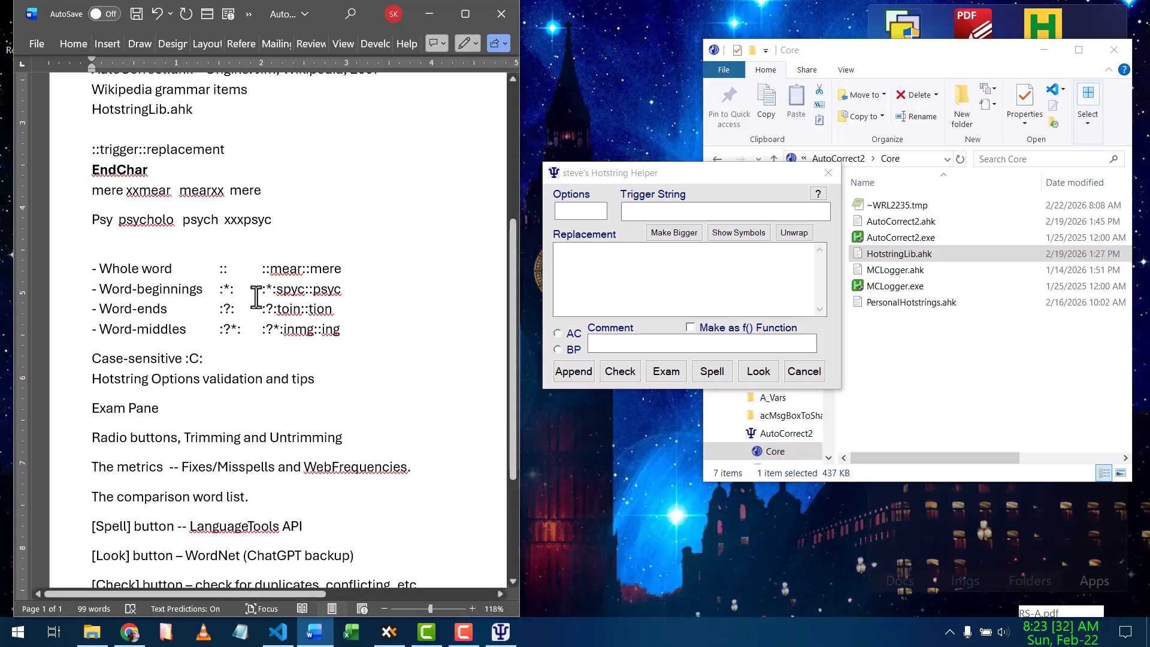
Point out the ? option and the toin::tion example on the Word-ends line
right_click(292, 308)
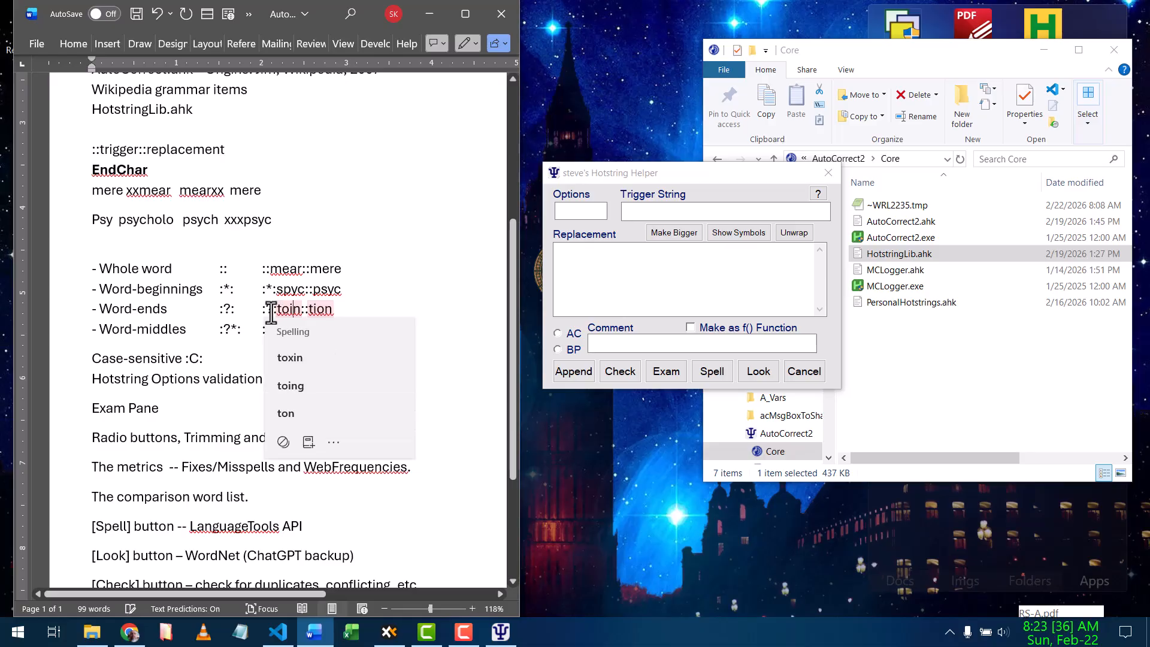
double_click(230, 309)
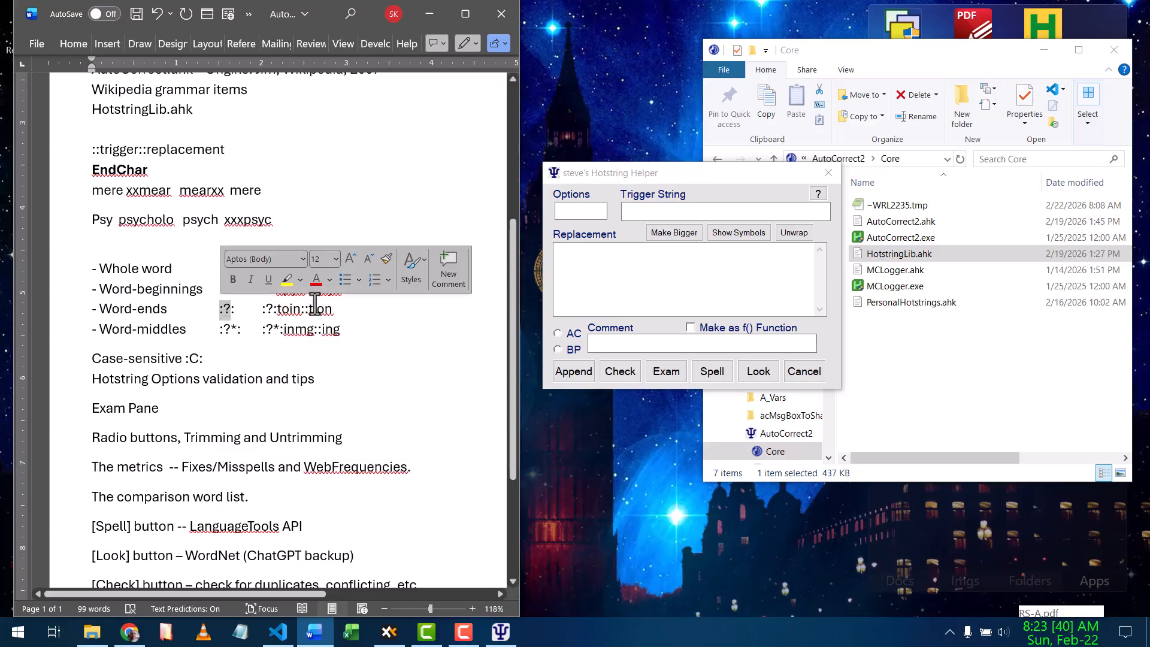
double_click(343, 315)
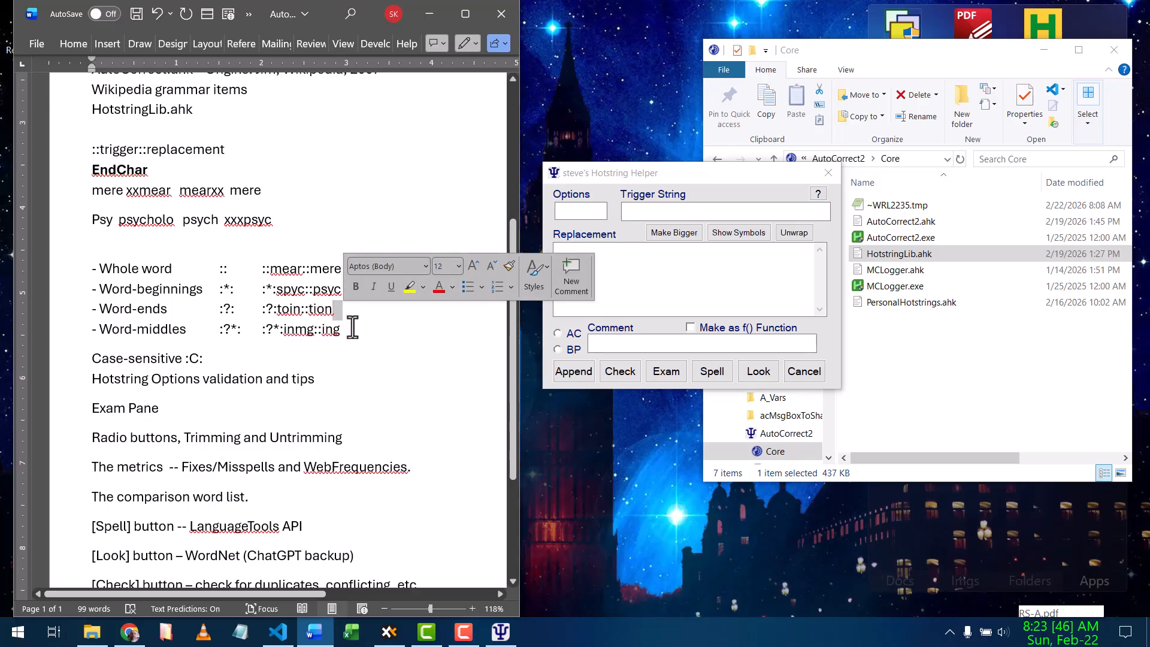
click(280, 316)
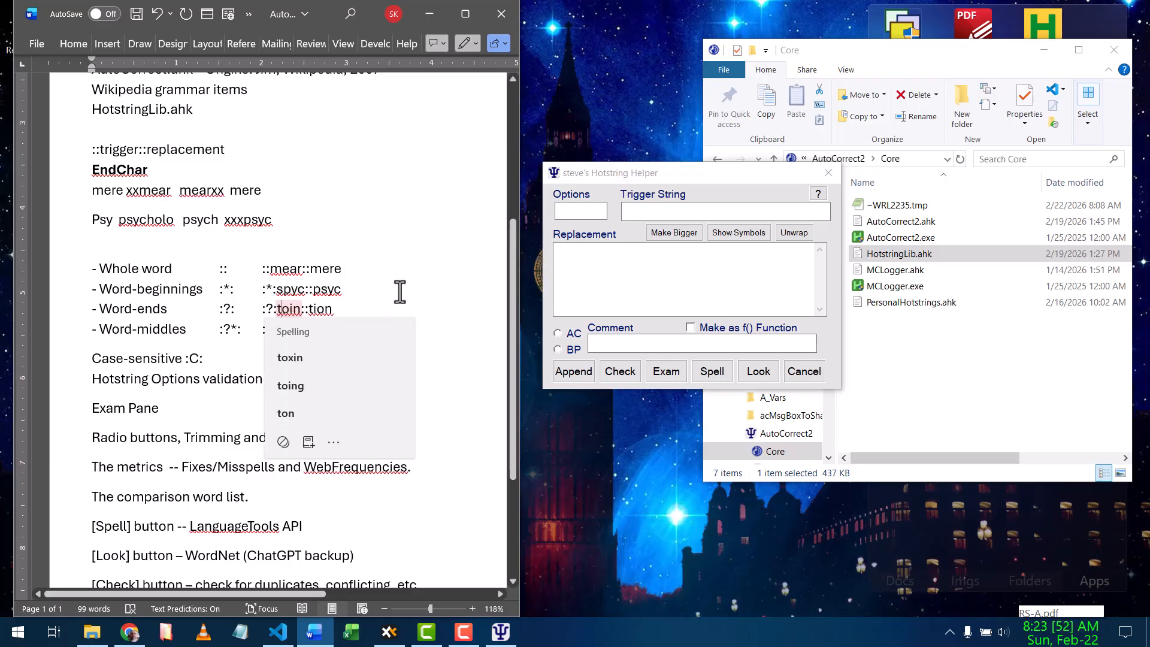
click(350, 310)
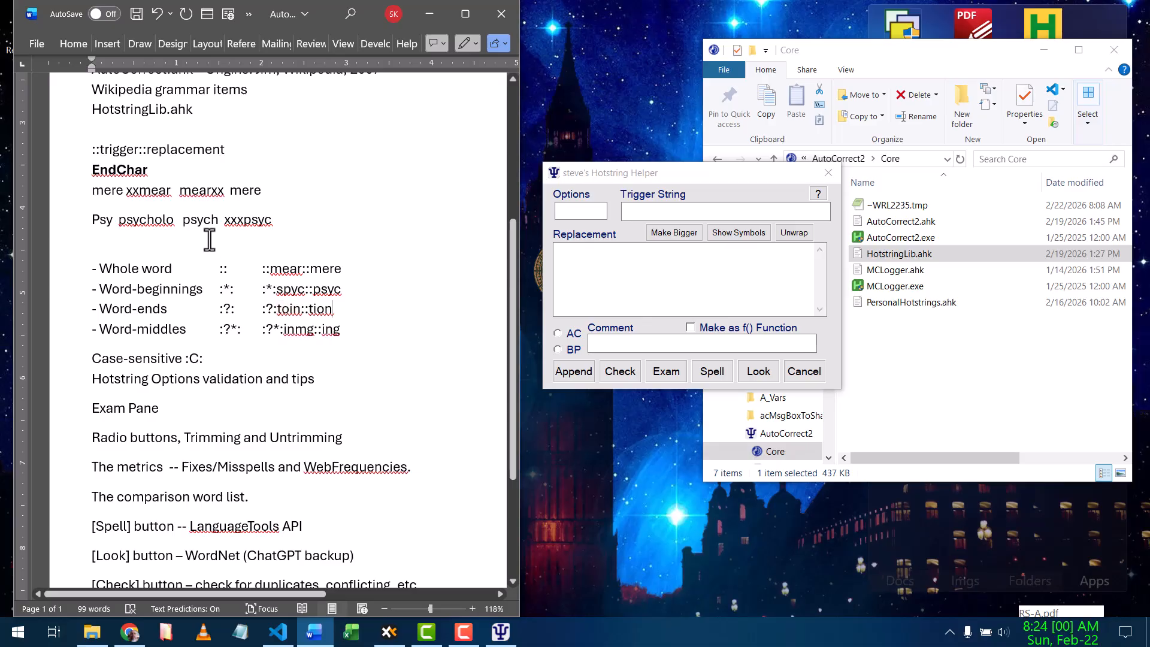
Start a new line below the psych tests and try the word-end hotstring with tion, vacation and tionxxx
click(290, 219)
key(Return)
text(tior)
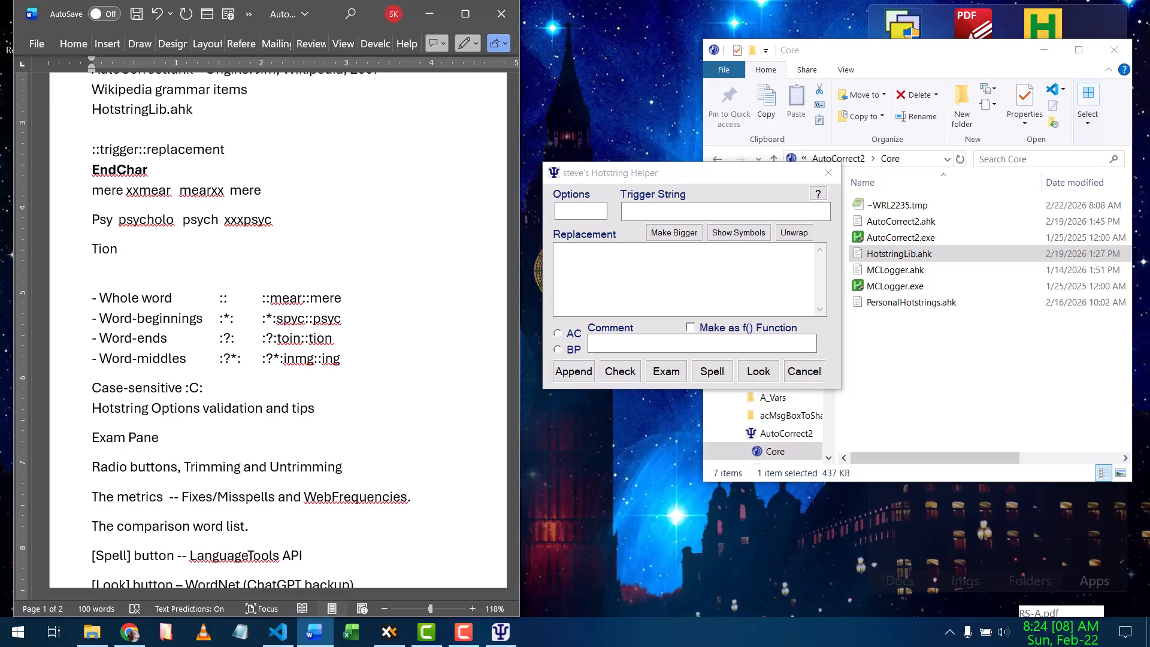
text( vacation  ttionxxx)
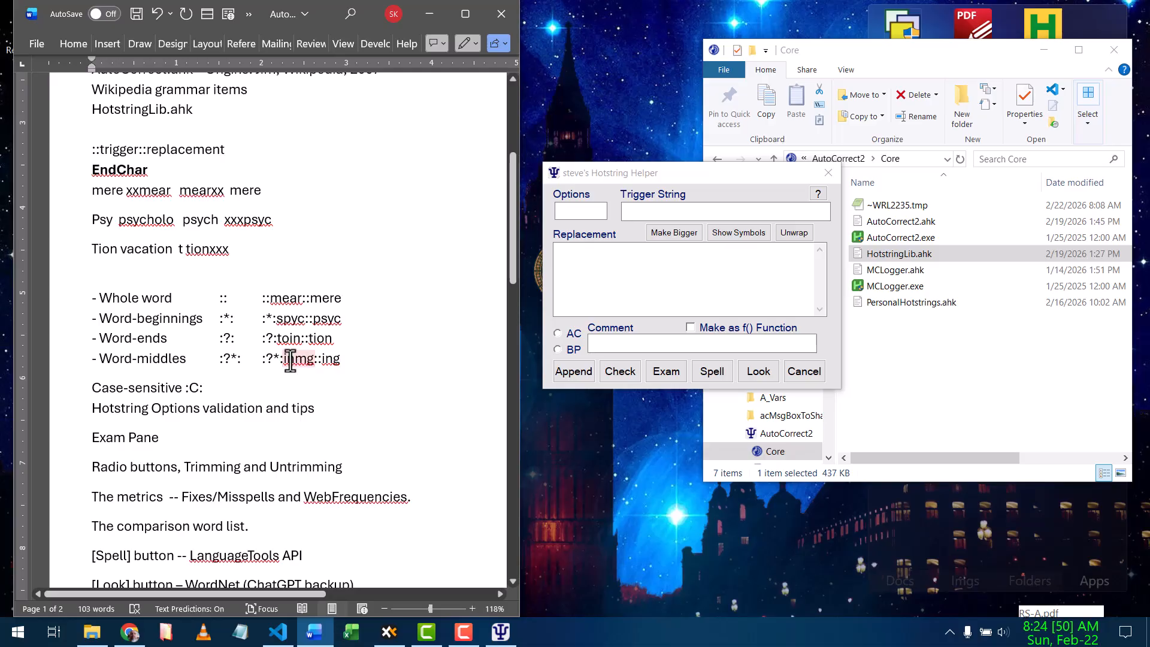
Point out inmg::ing in the Word-middles example and test the inmg trigger on the blank line above Whole word
click(290, 361)
click(327, 360)
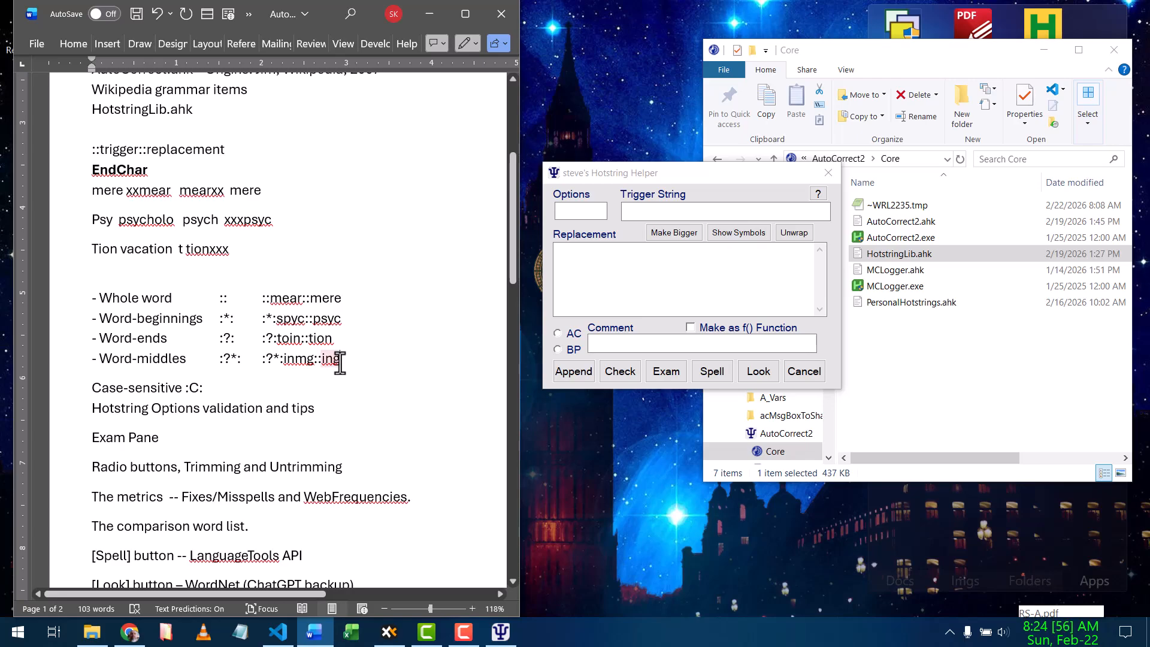
click(113, 271)
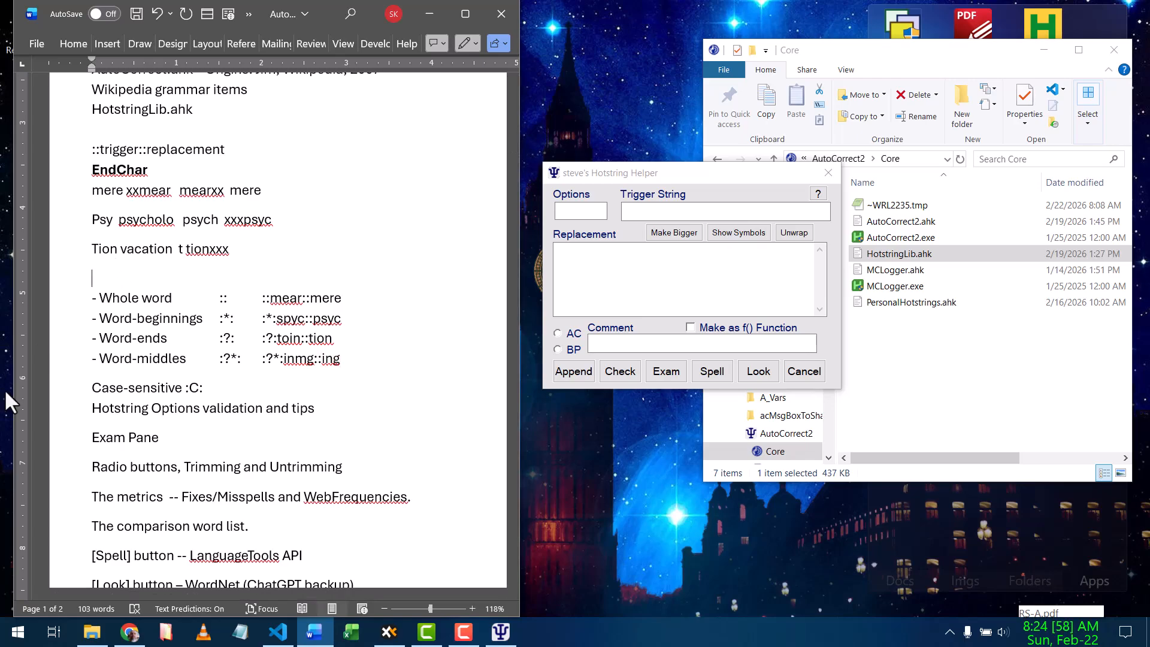
text(inm)
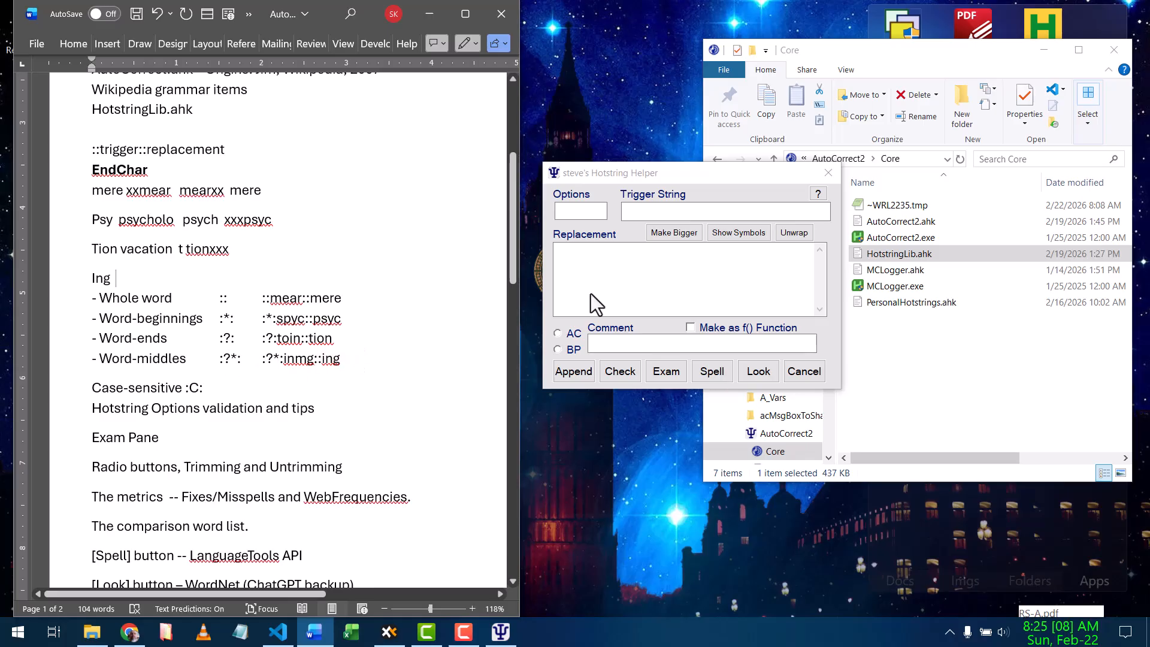
Load the word mear from the Whole word example into Hotstring Helper and keep its window clear of the notes
drag(712, 181, 620, 116)
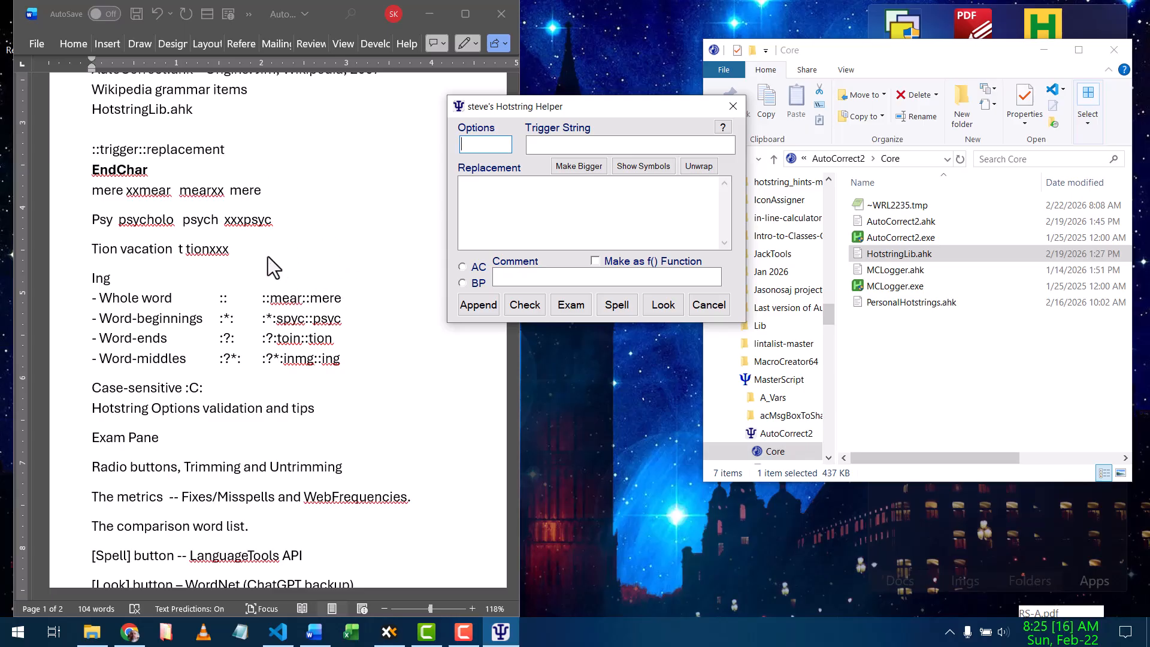
double_click(297, 300)
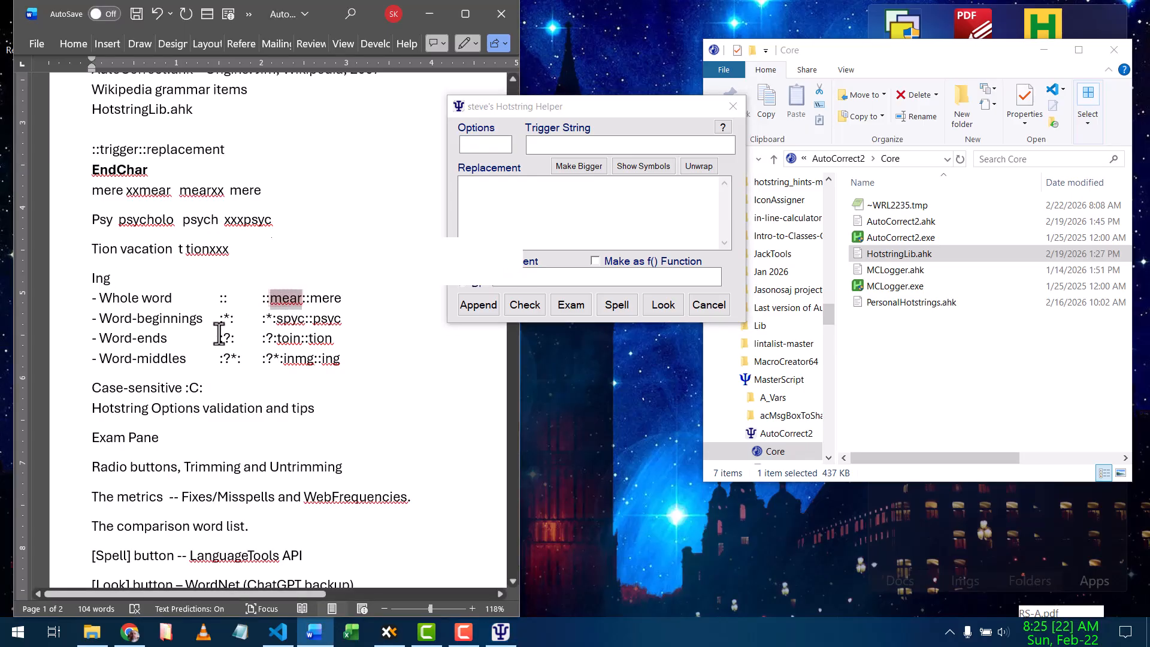
key(super+h)
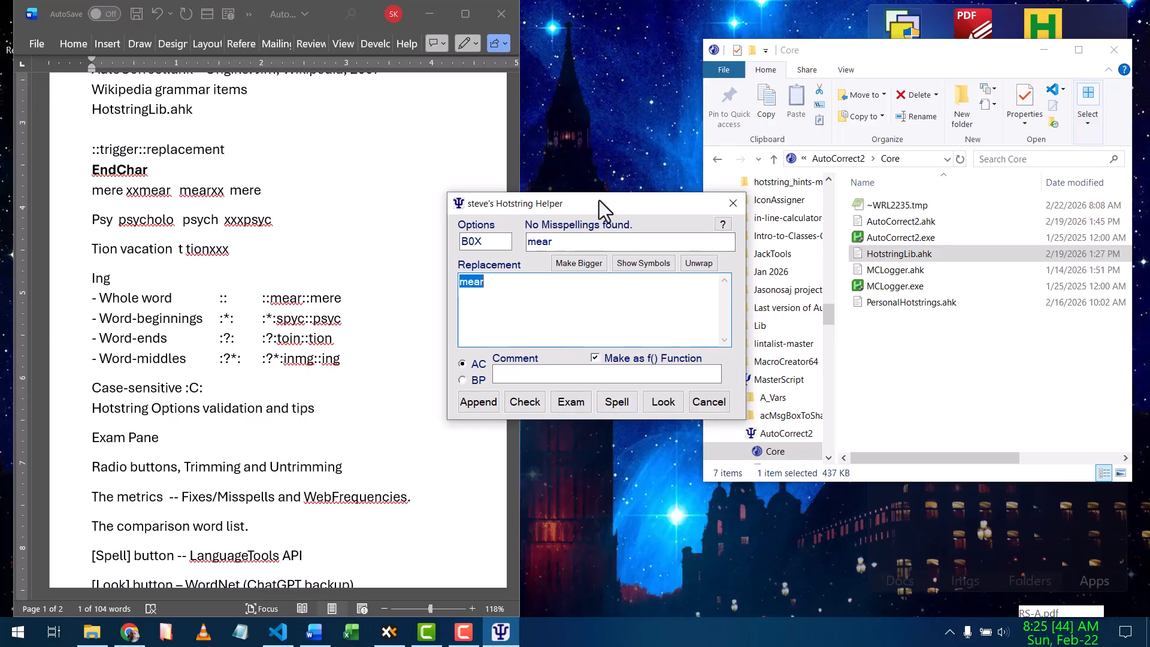
drag(599, 200, 591, 94)
click(572, 179)
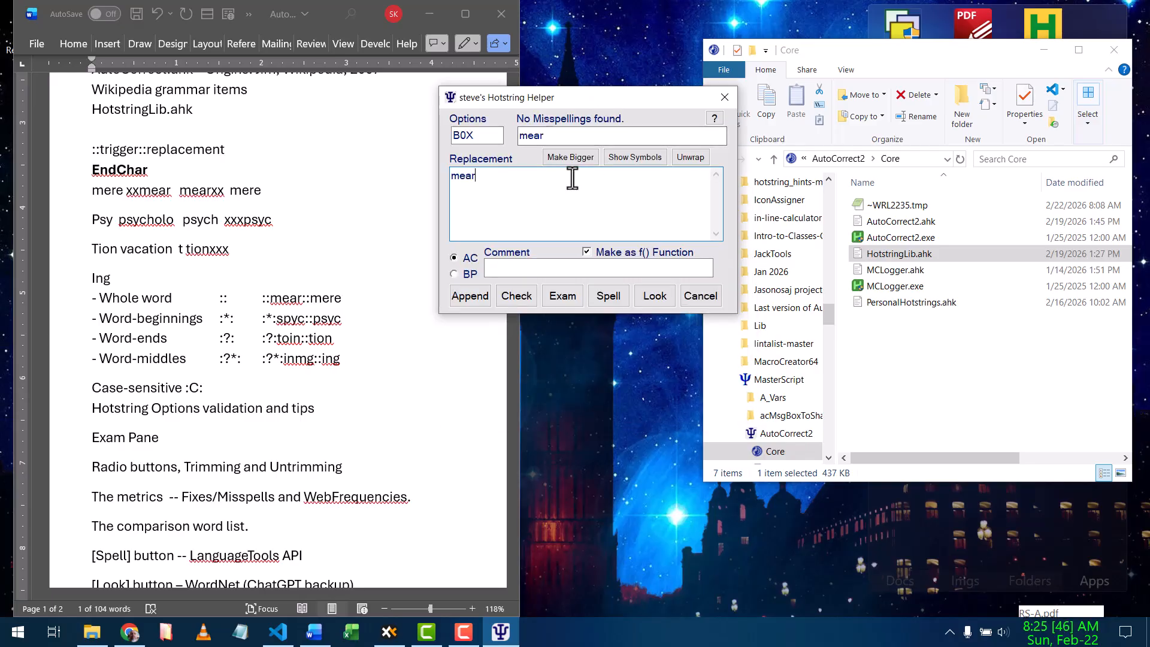
drag(492, 189, 414, 175)
click(307, 324)
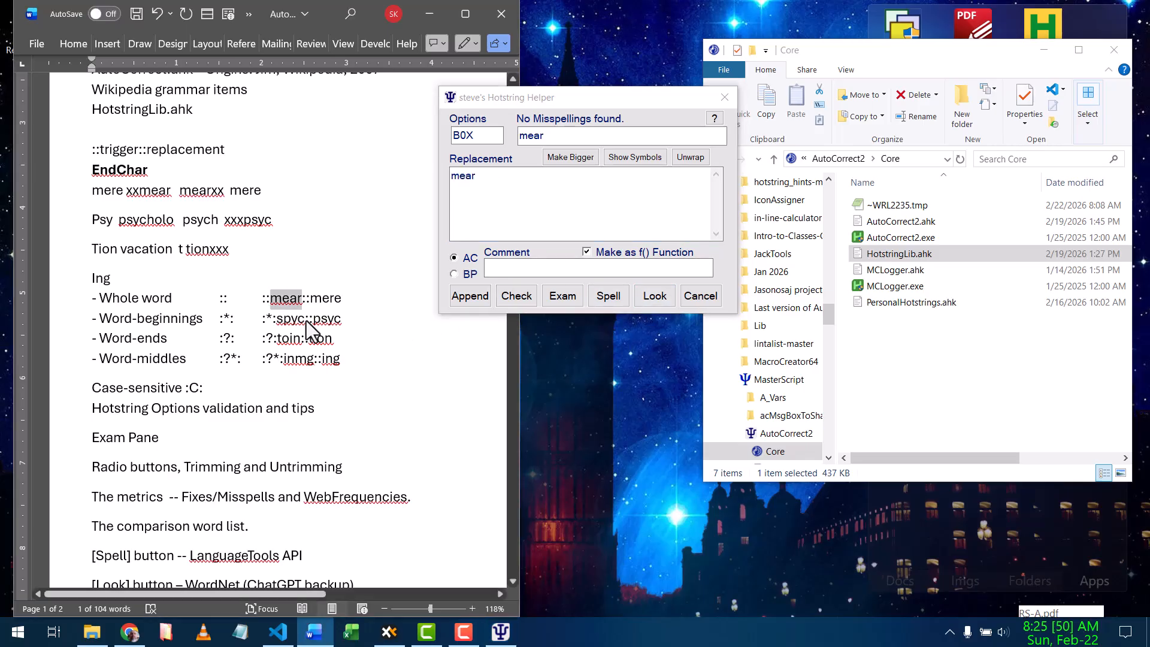
Load the whole hotstring :*:spyc::psyc from the notes into Hotstring Helper, collapse the Exam pane, and move the window up
click(341, 318)
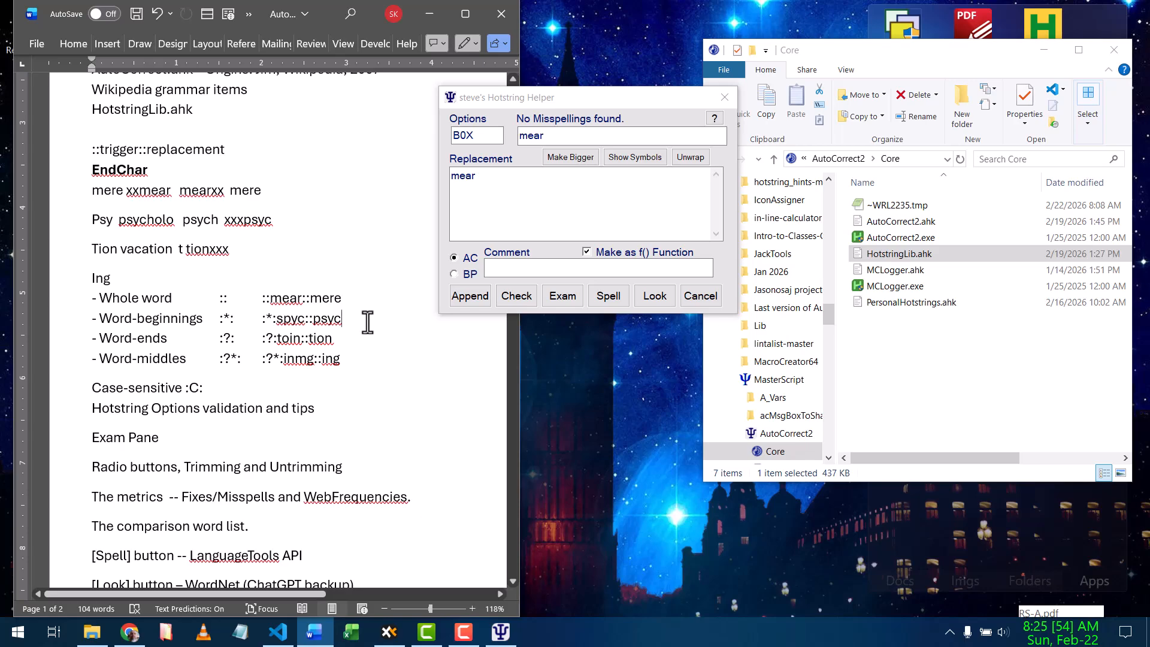
drag(368, 322, 258, 318)
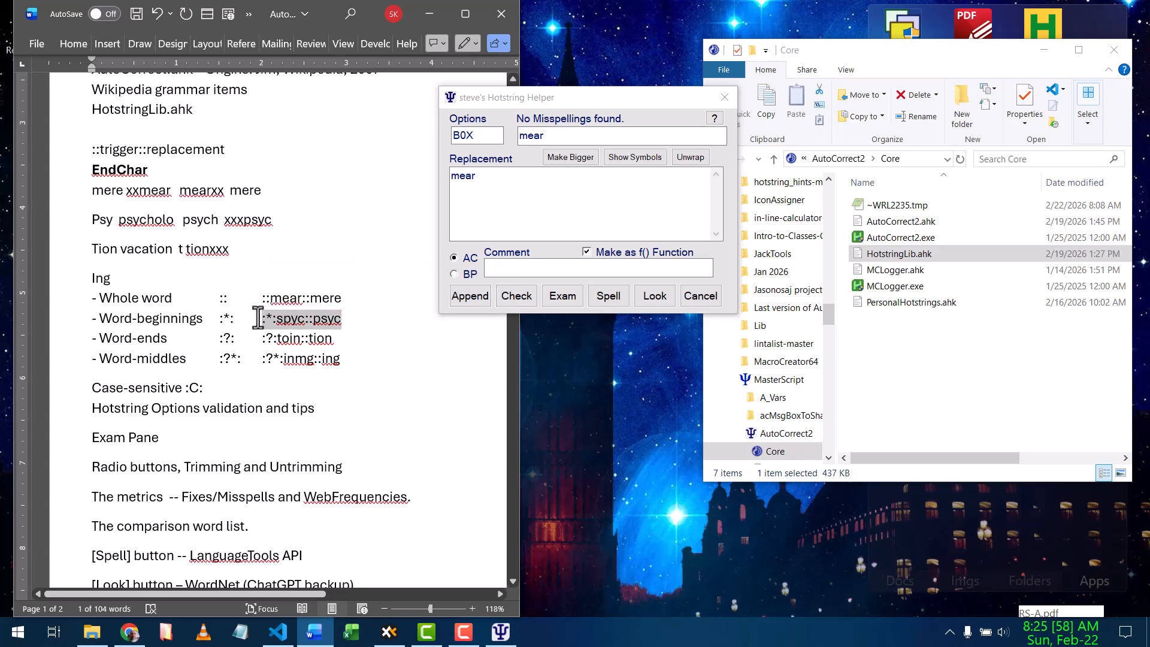
key(super+h)
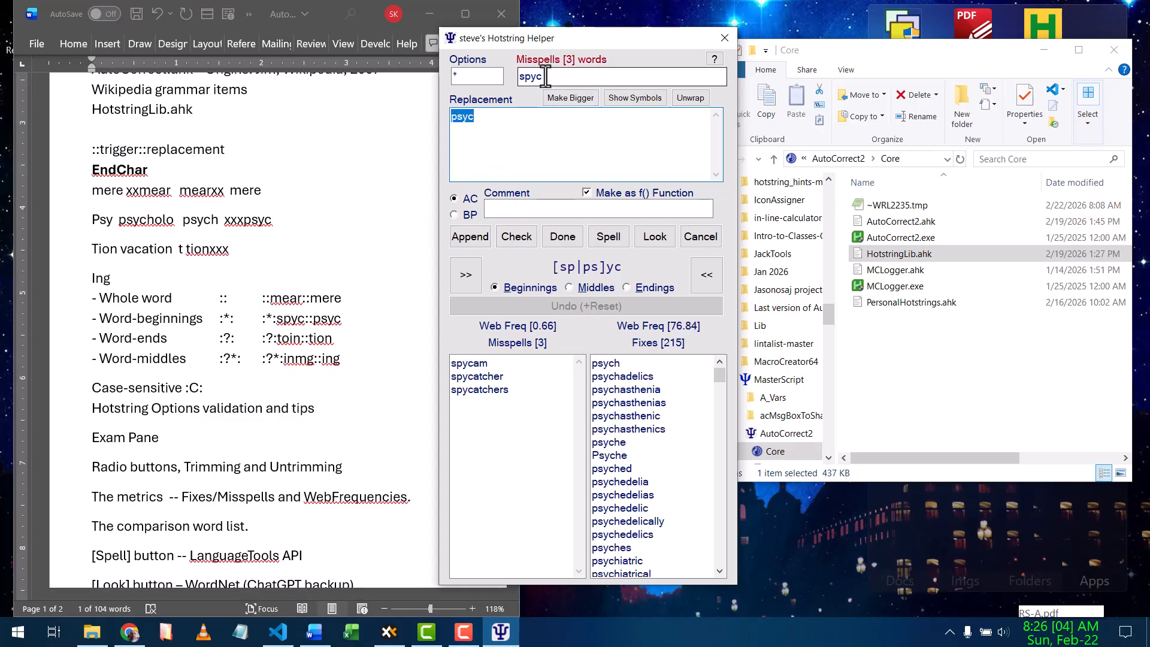
click(490, 135)
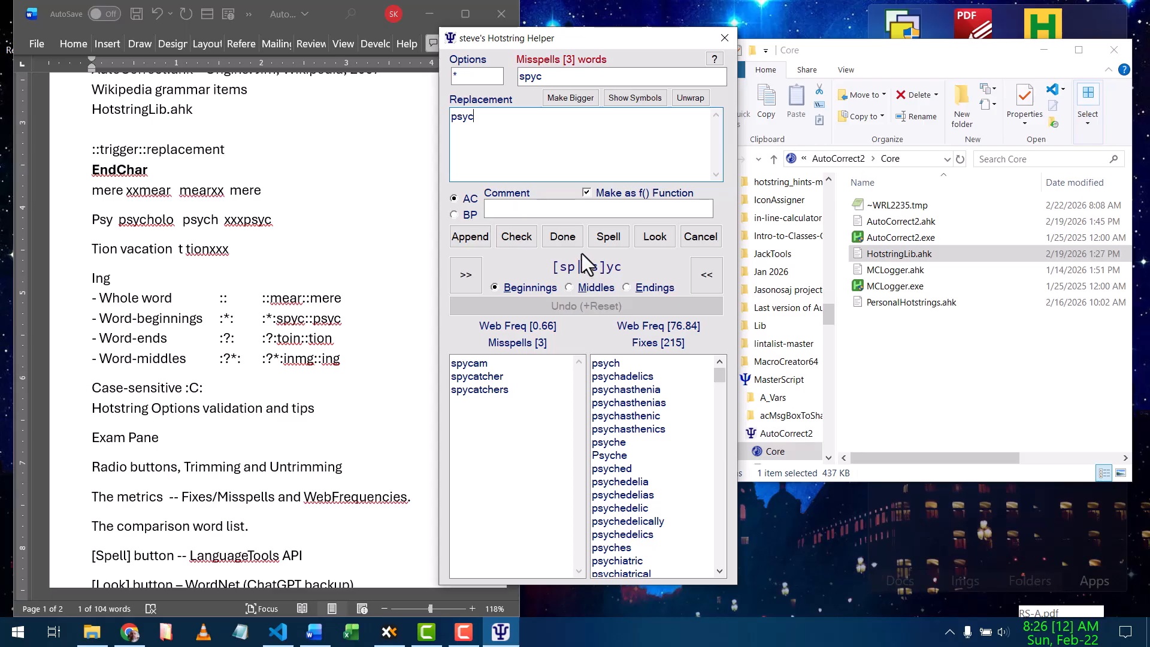
click(563, 237)
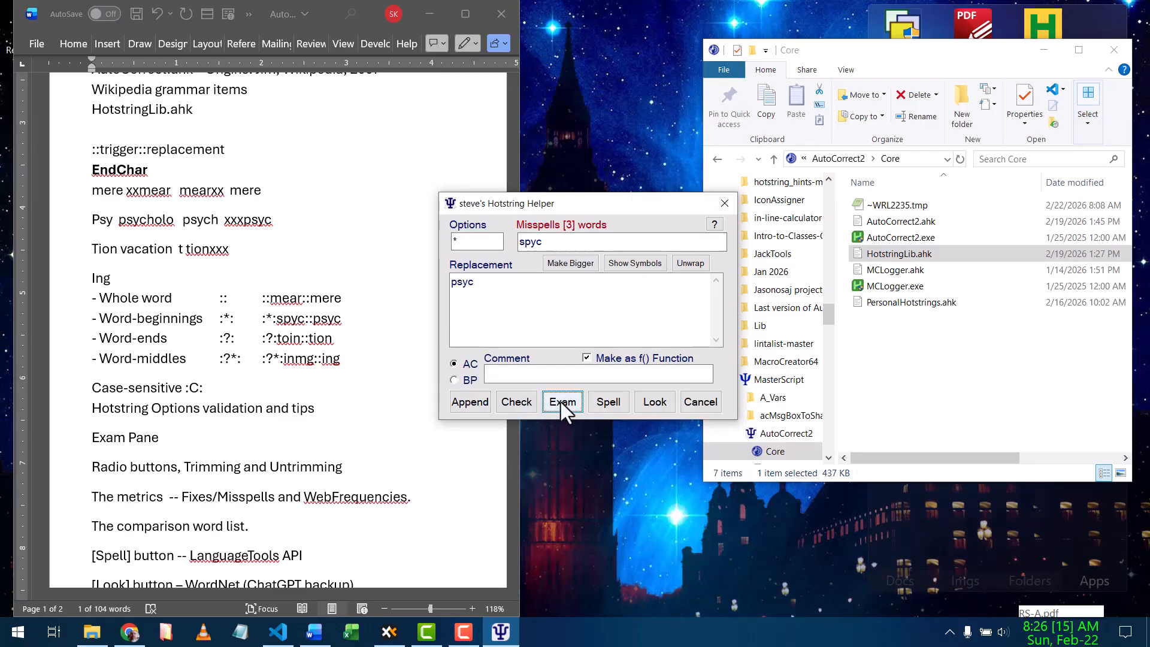
drag(579, 200, 569, 75)
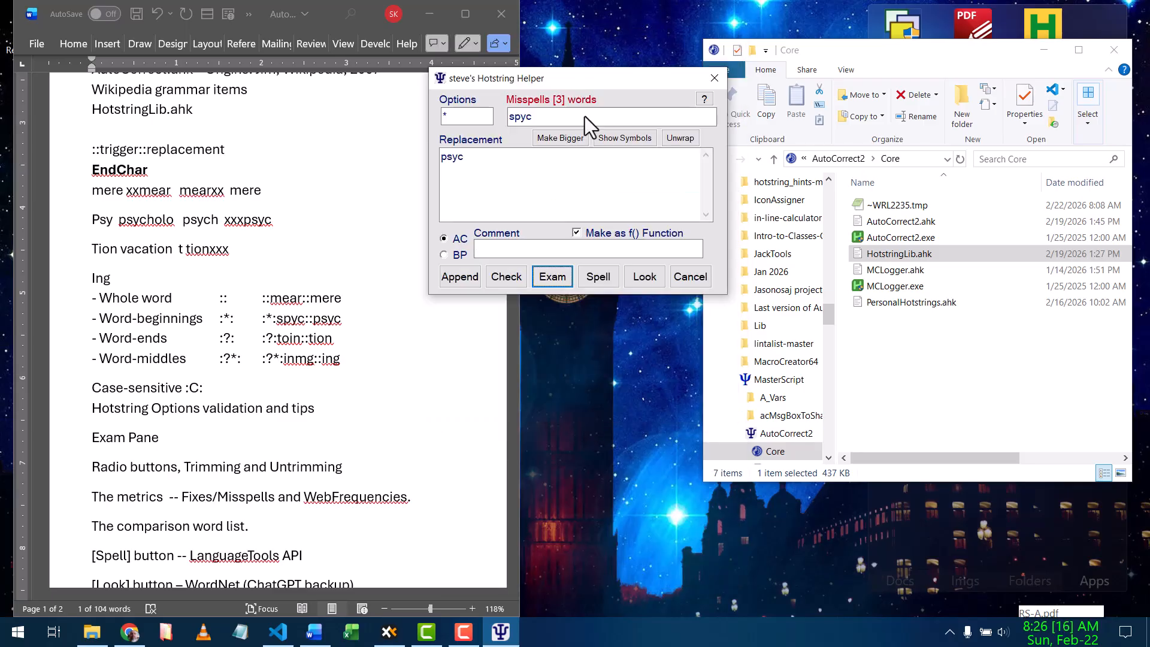
Expand the Exam pane again and load the whole hotstring :?*:inmg::ing from the Word-middles example into Hotstring Helper
click(552, 282)
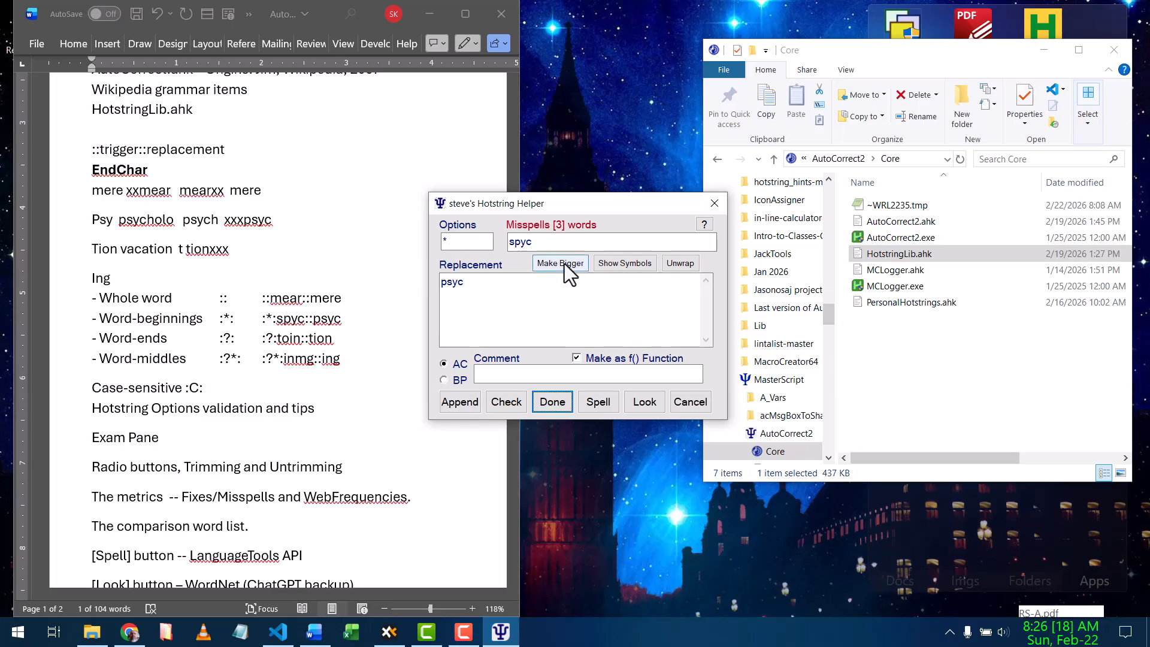
click(552, 403)
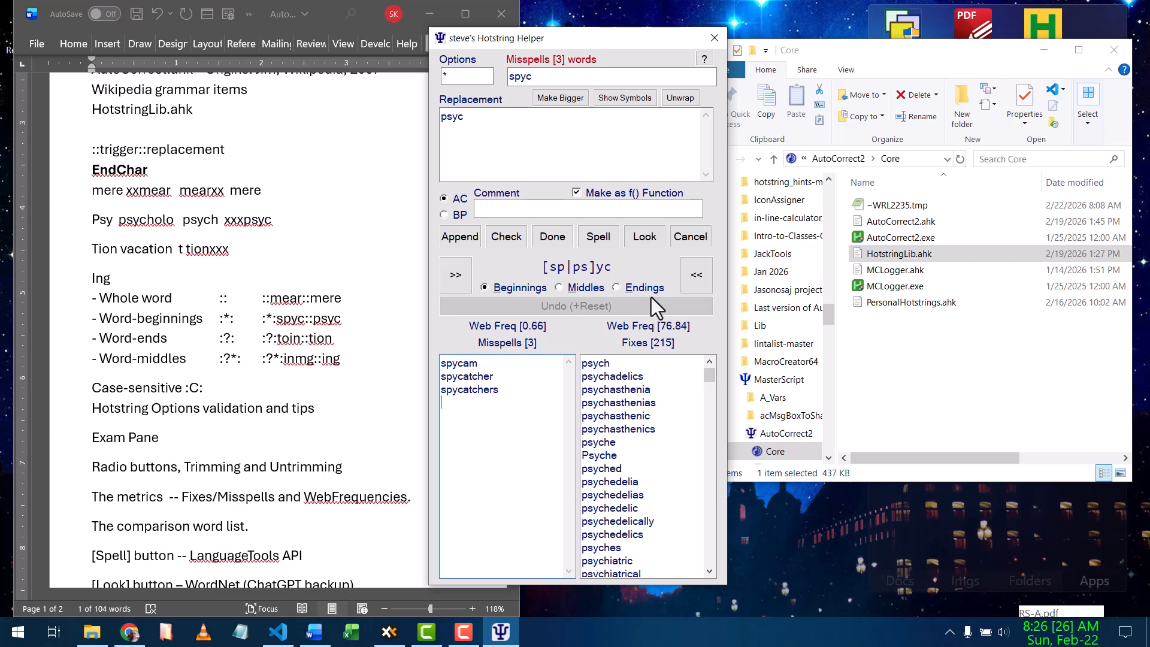
click(339, 362)
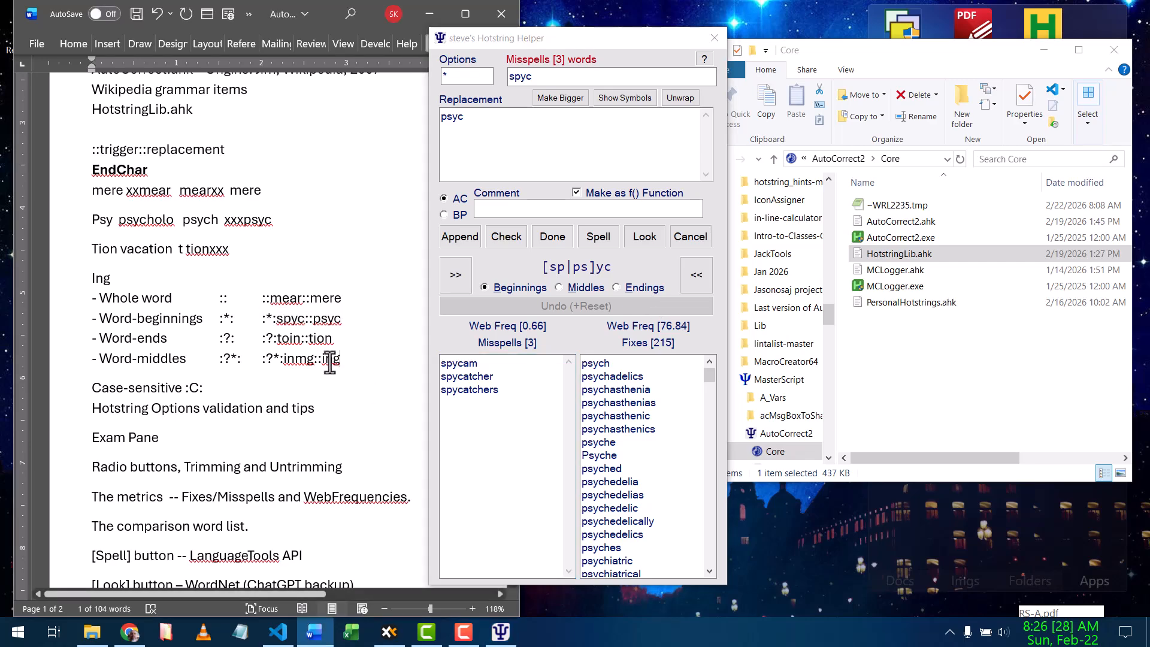
drag(339, 362, 260, 361)
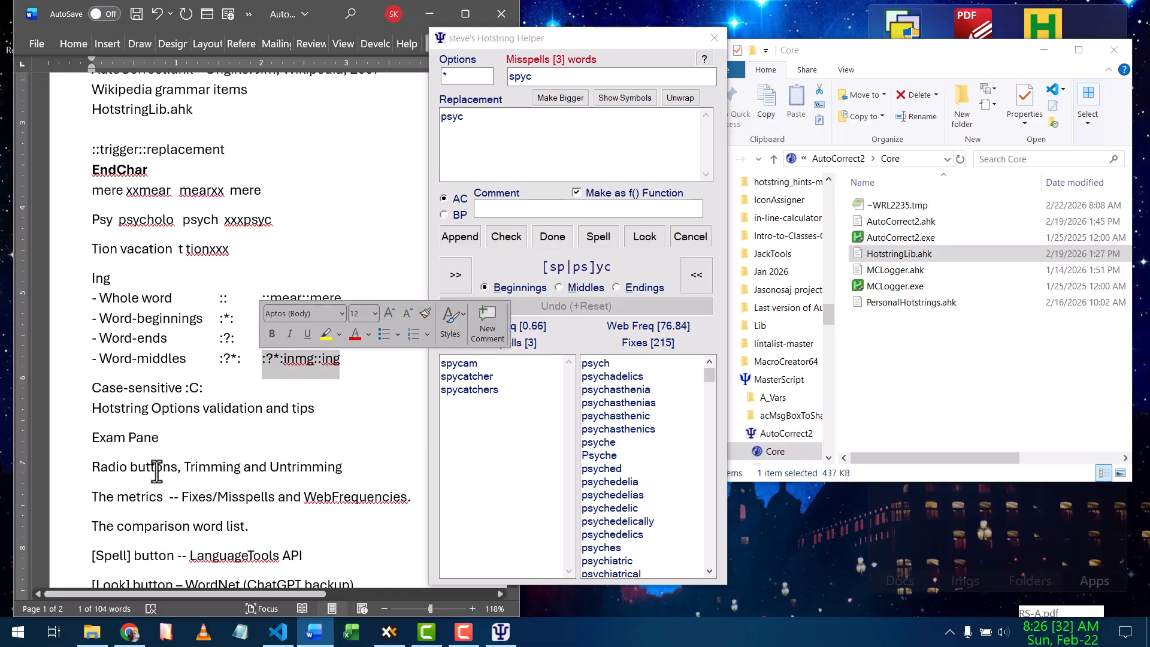
key(super+h)
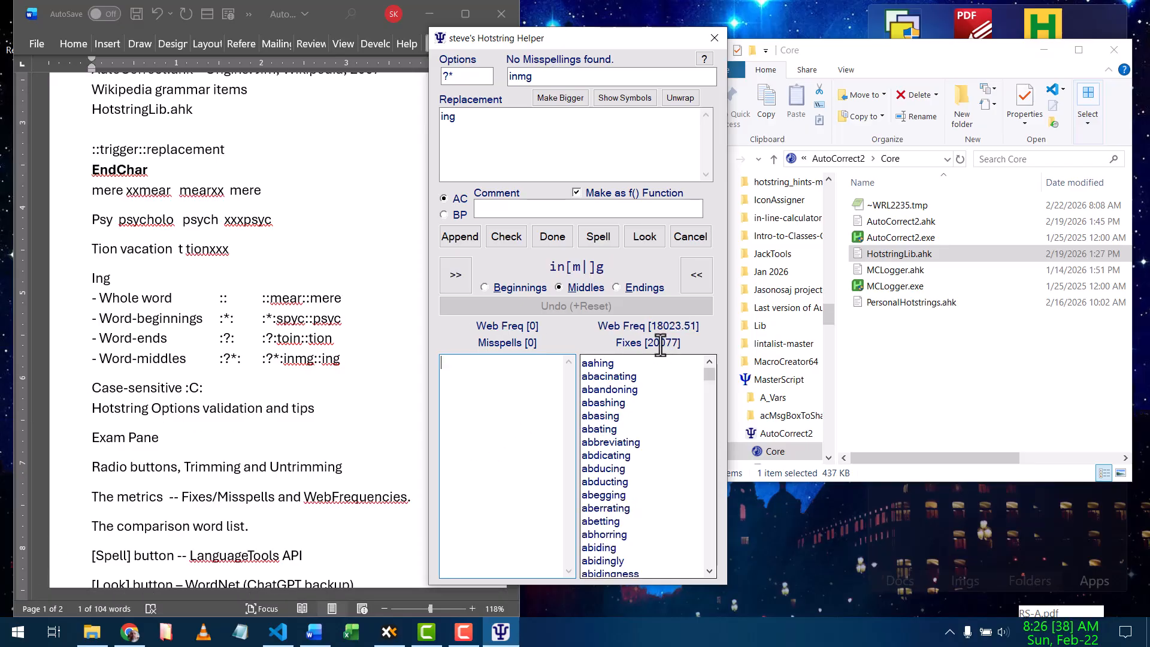
Examine the Fixes word list for the inmg hotstring, highlighting a few entries, and compare it with the Misspells list
click(641, 395)
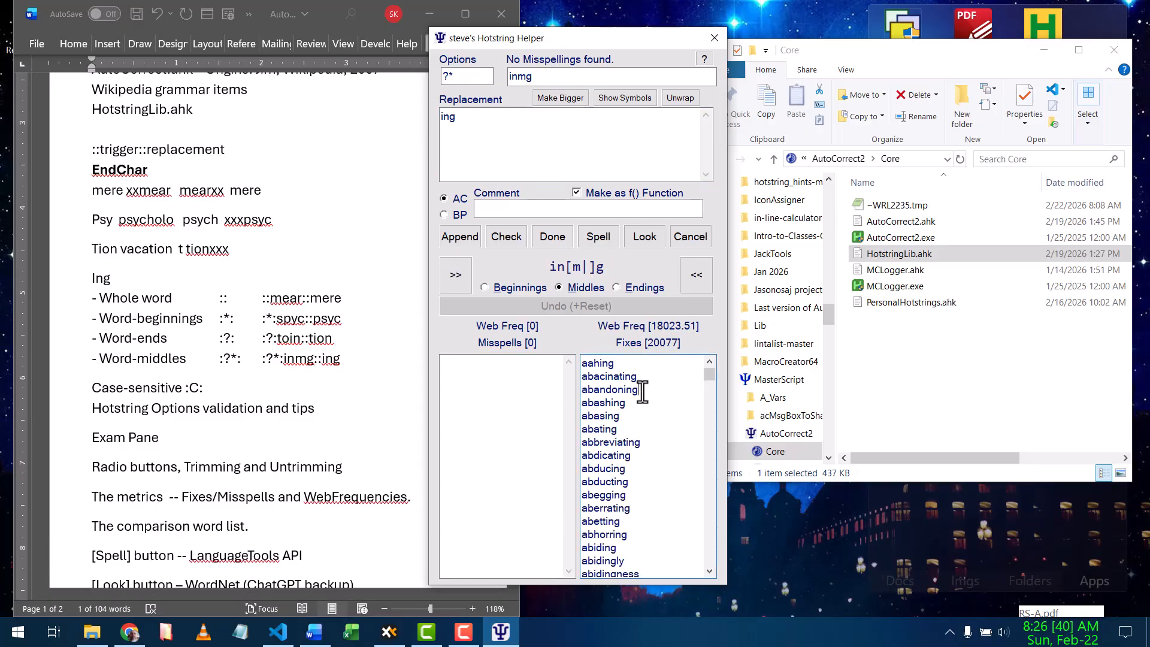
drag(593, 377, 611, 465)
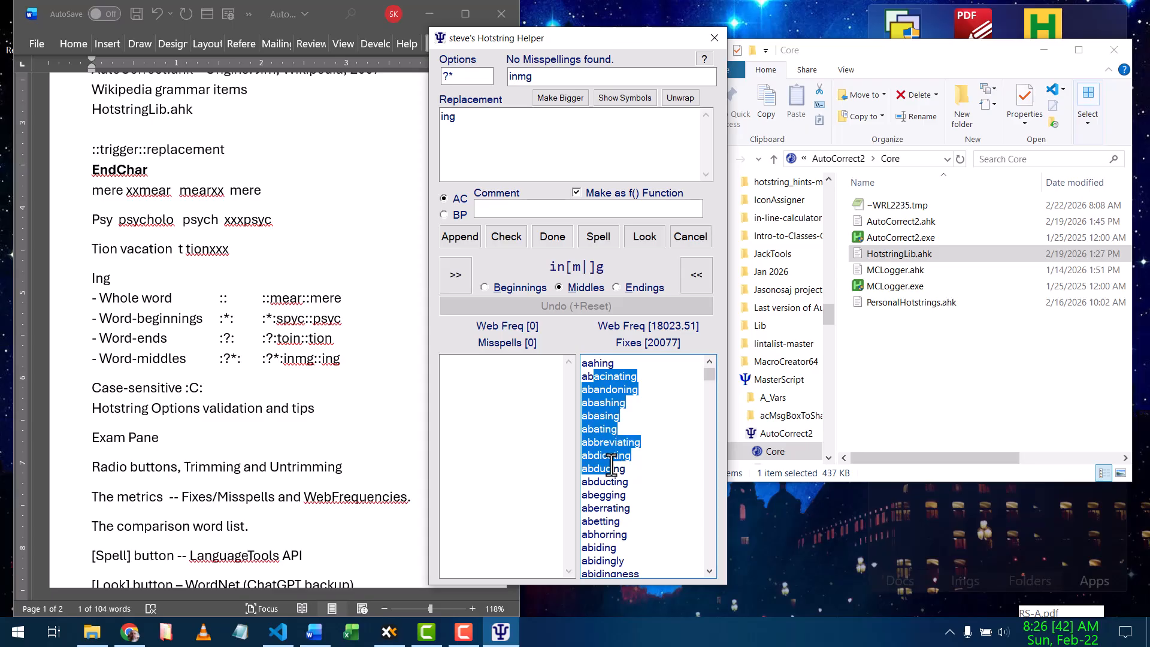
click(632, 406)
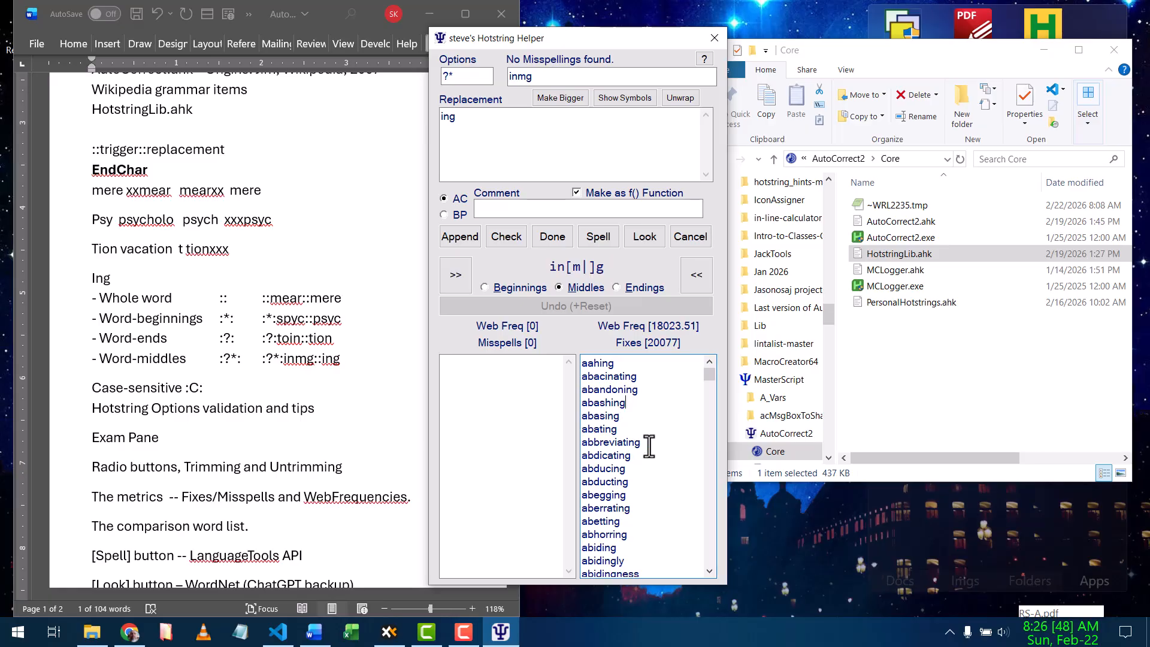
click(495, 390)
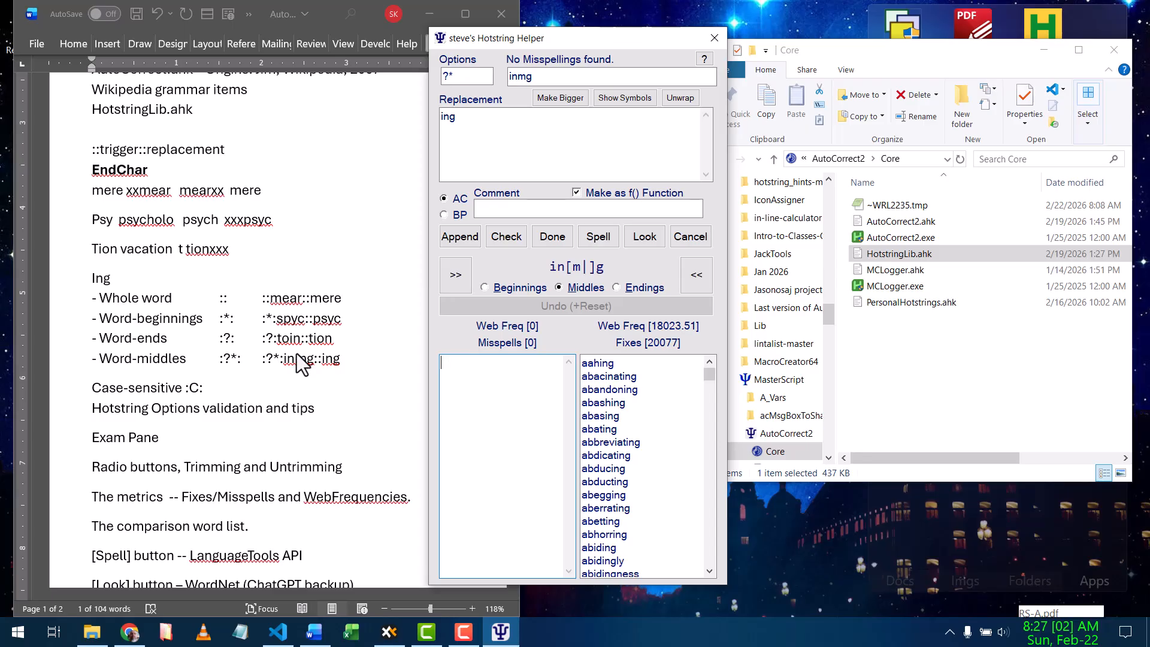
Point out the Case-sensitive :C: note and add C to the options of the inmg hotstring
click(203, 388)
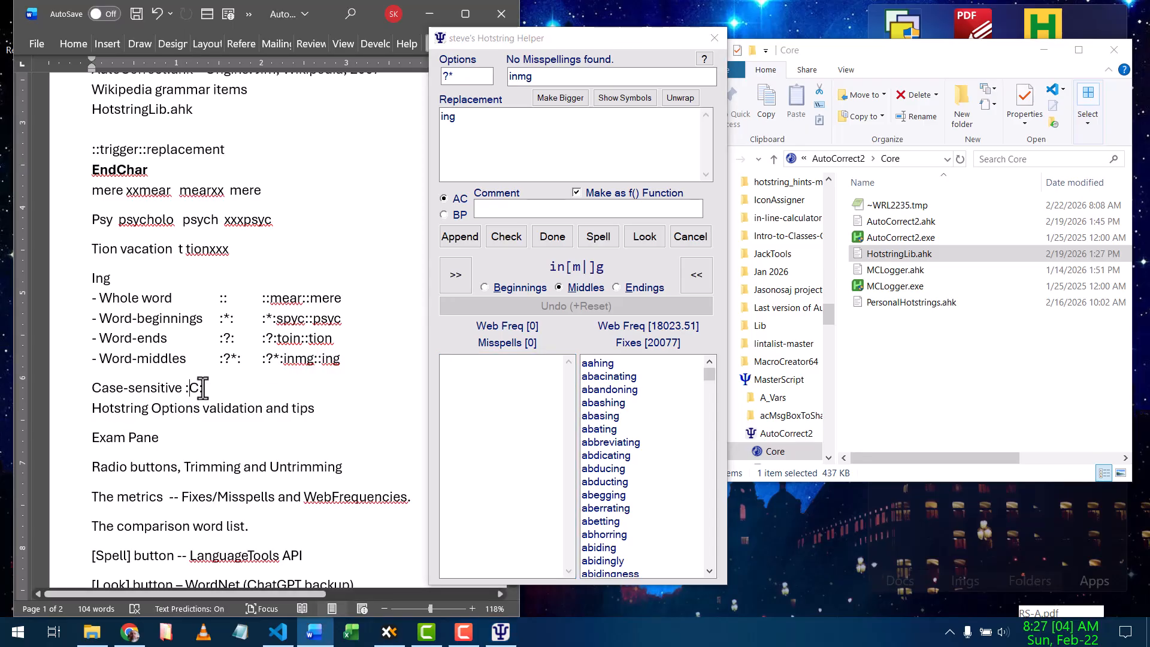
click(460, 77)
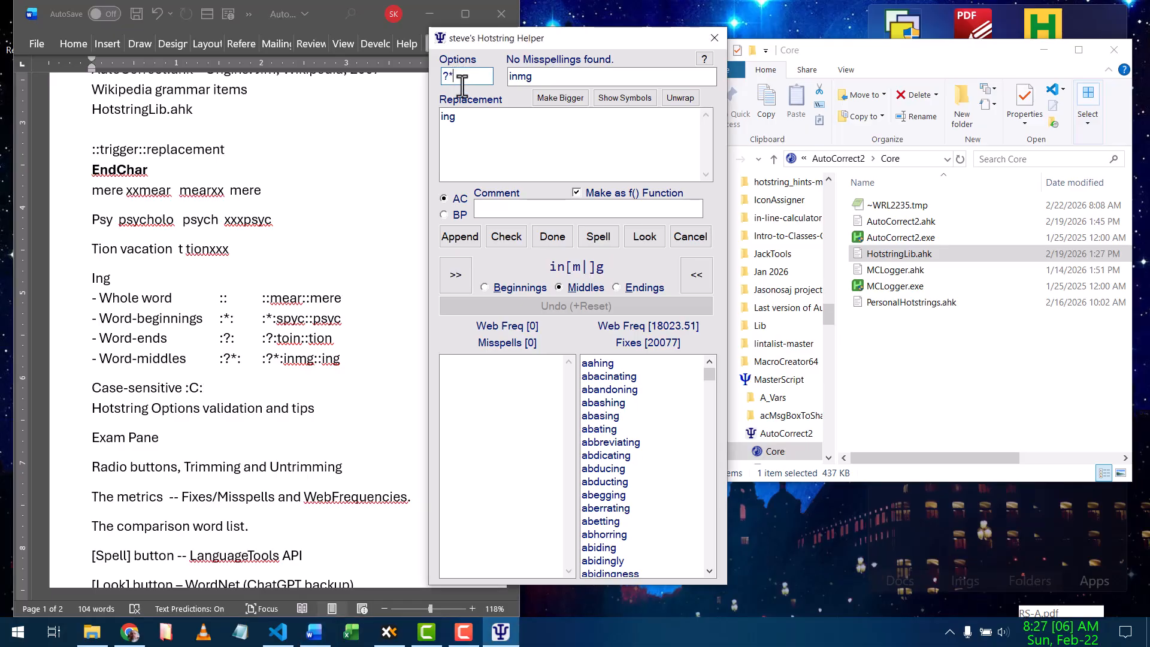
text(C)
click(541, 77)
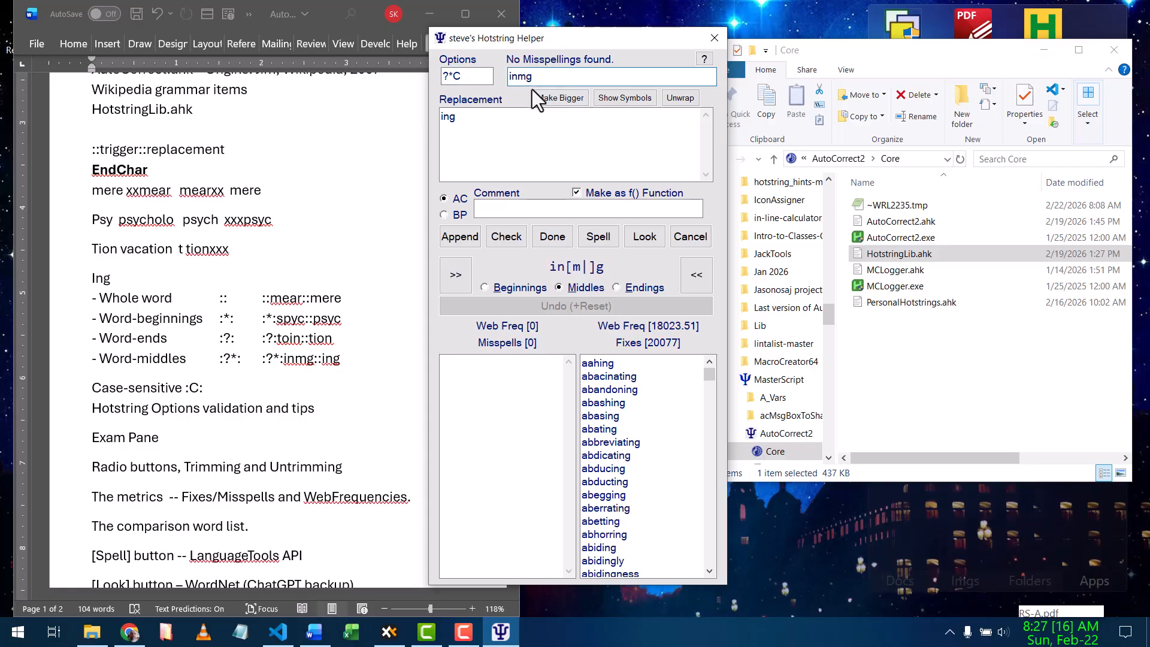
click(491, 76)
click(540, 76)
Run the validity check on :?*C:inmg::ing and examine the conflicting inmg entry in the report
click(260, 250)
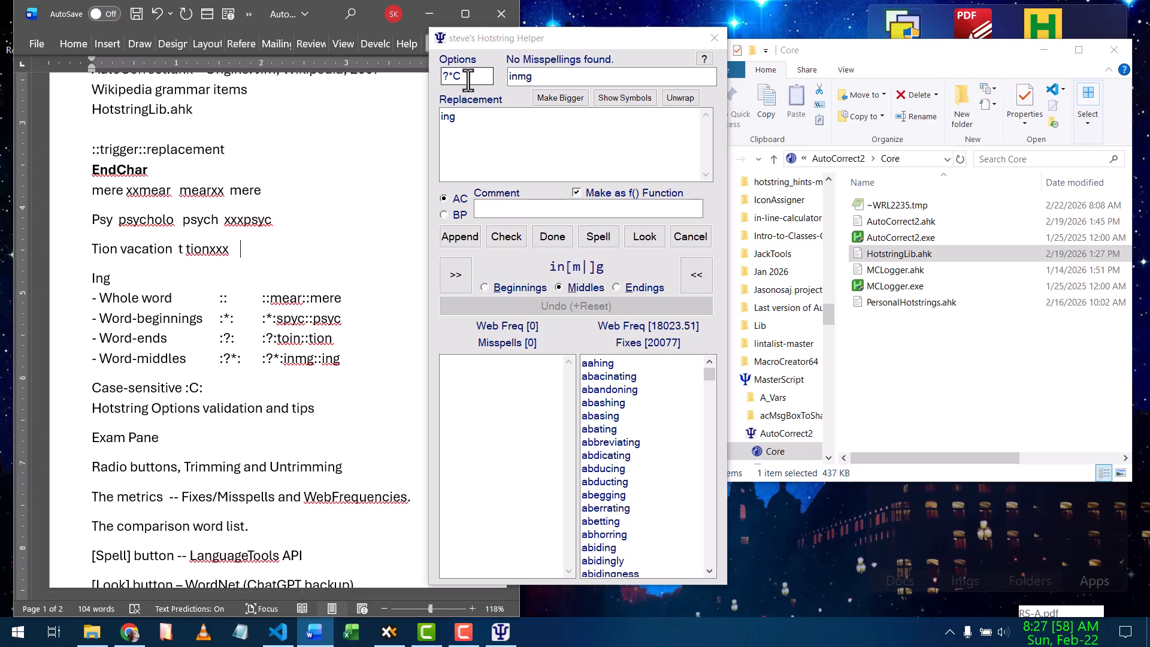
click(503, 236)
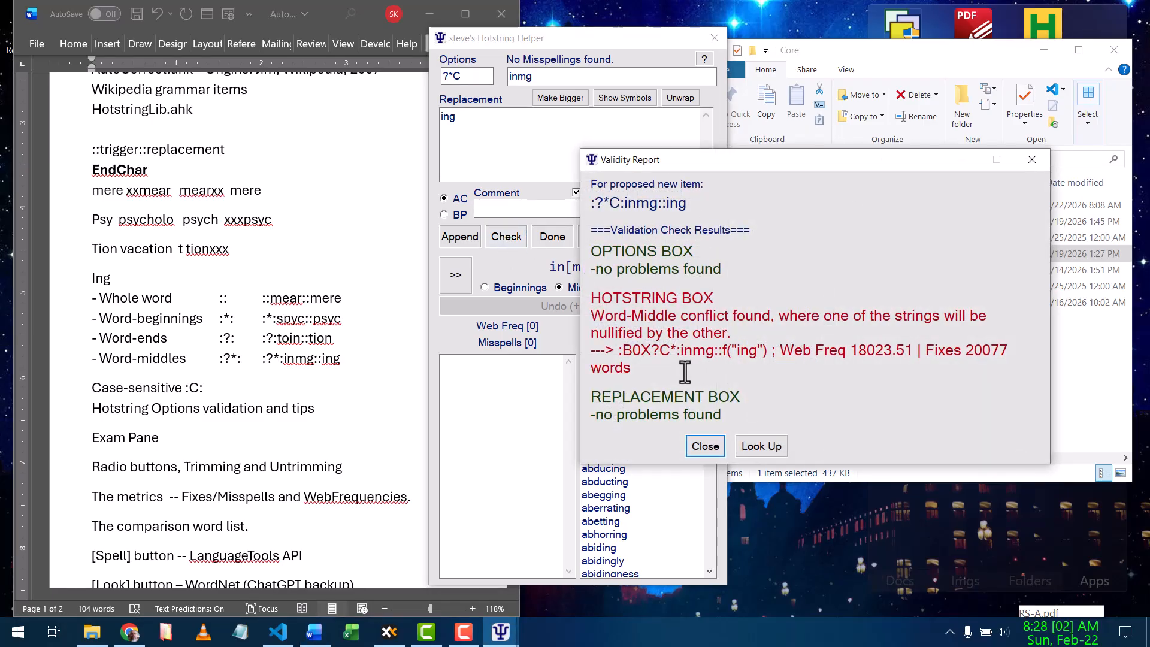
drag(672, 352, 659, 352)
Test case sensitivity by adding INMG and ing after tionxxx in the notes, and close the validity report
click(263, 252)
text(INMG)
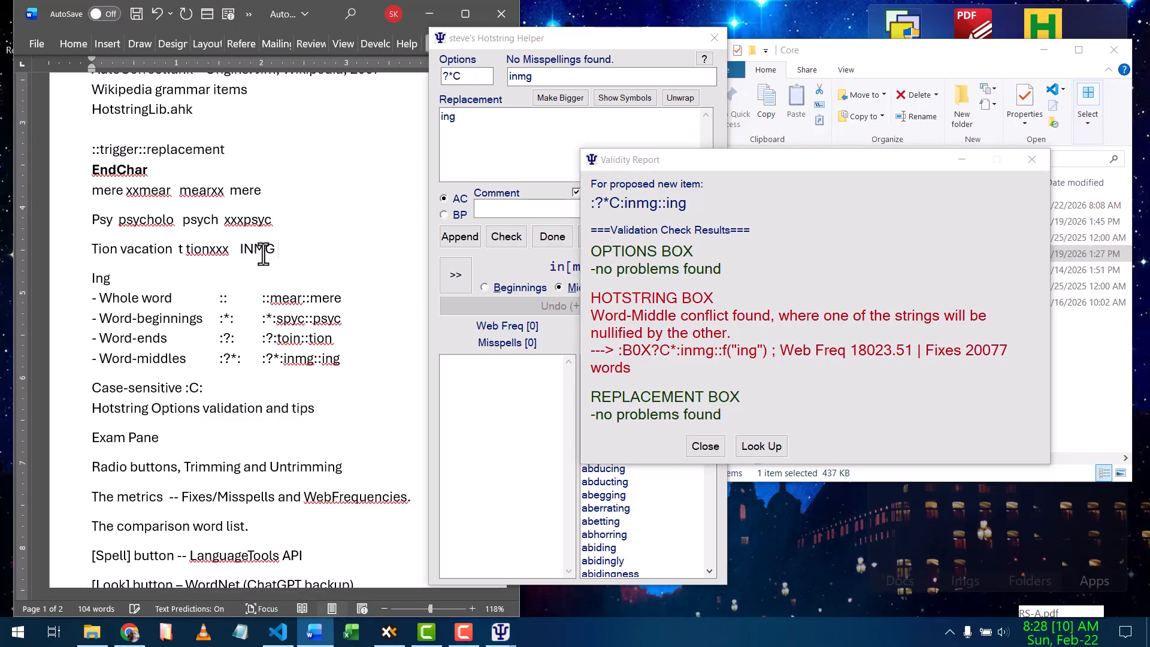
text( ing)
click(693, 450)
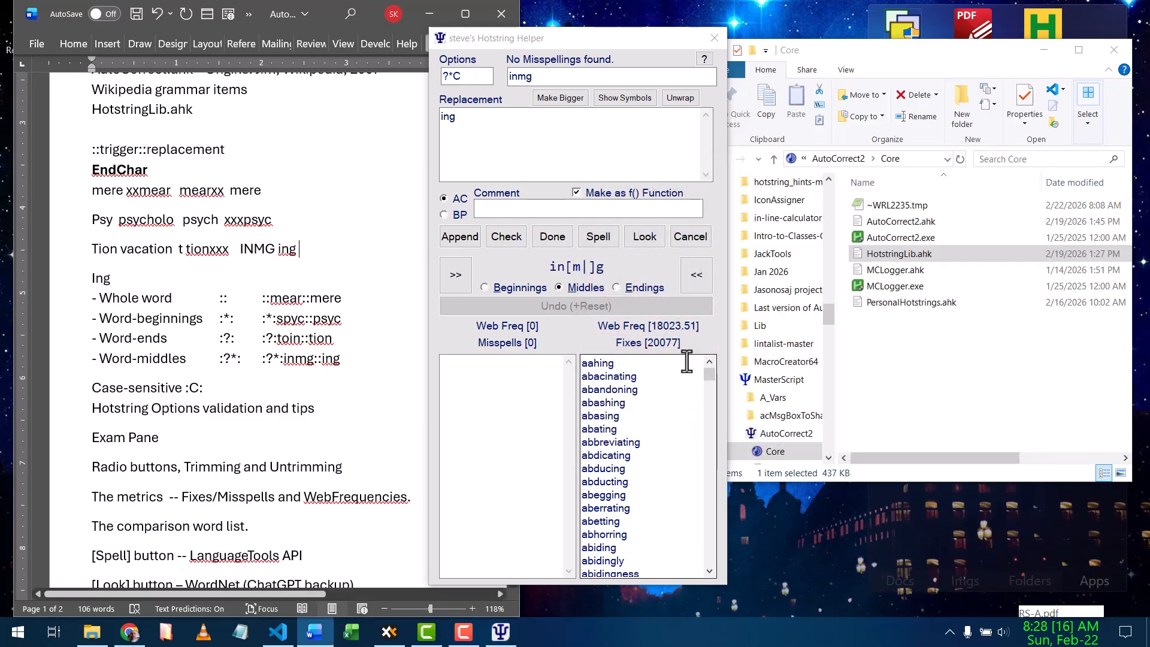
Append the invalid letters zz to the hotstring options, run the validity check to review the options tips, and close the report
click(251, 298)
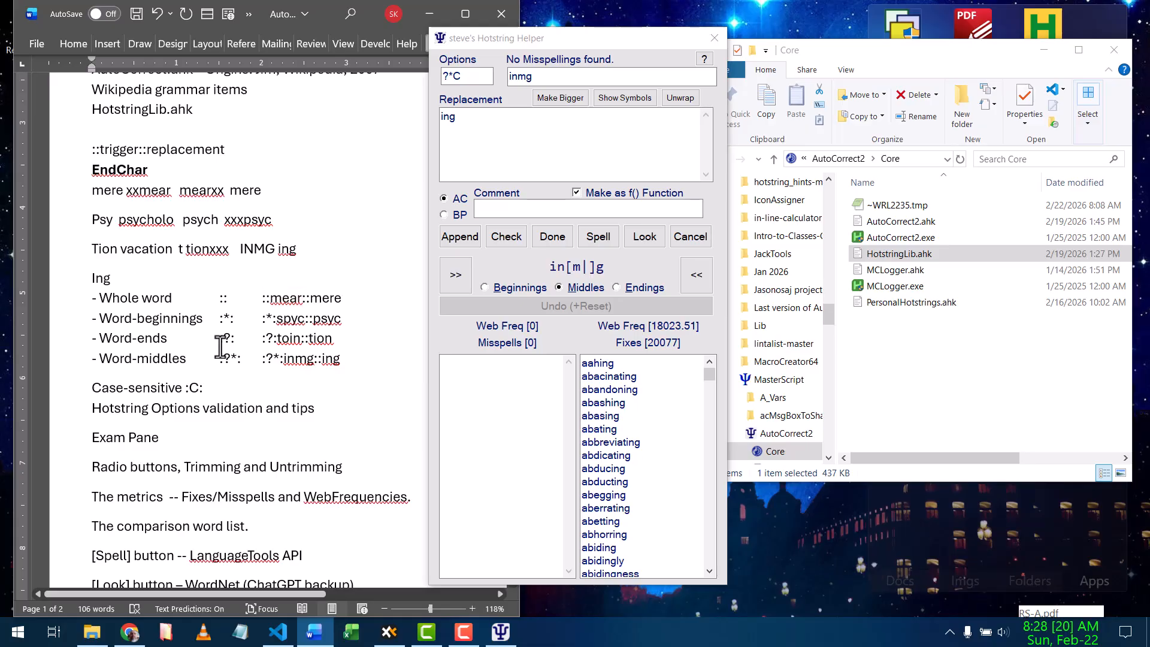
scroll(227, 371, down, 1)
scroll(258, 382, down, 2)
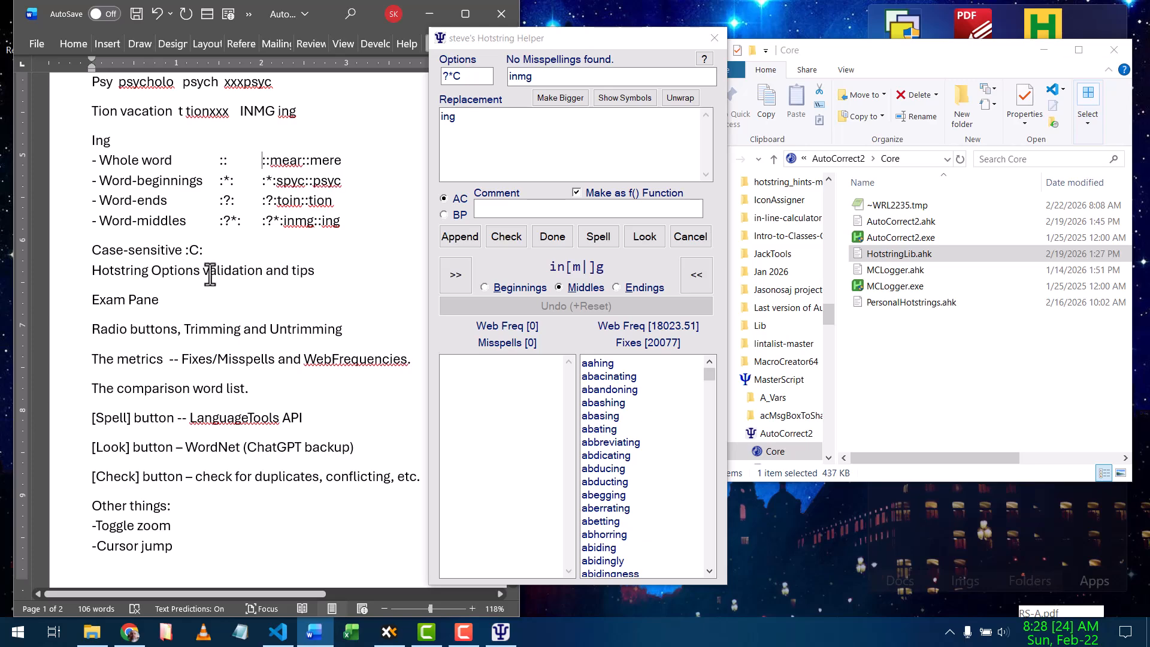
click(465, 76)
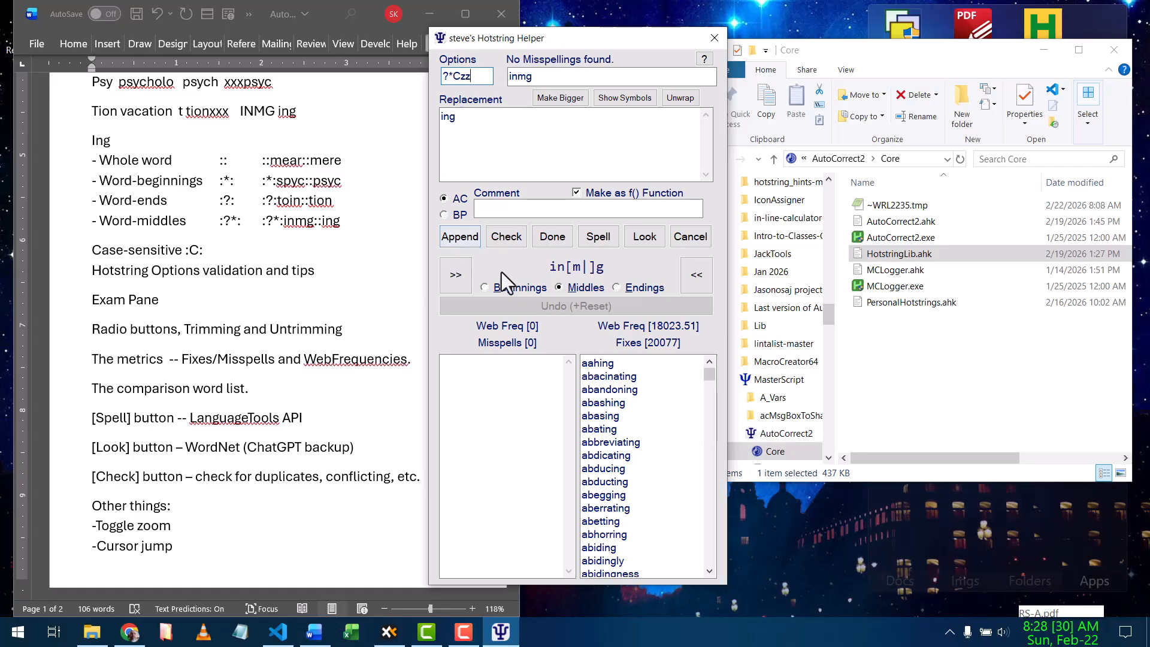
click(505, 237)
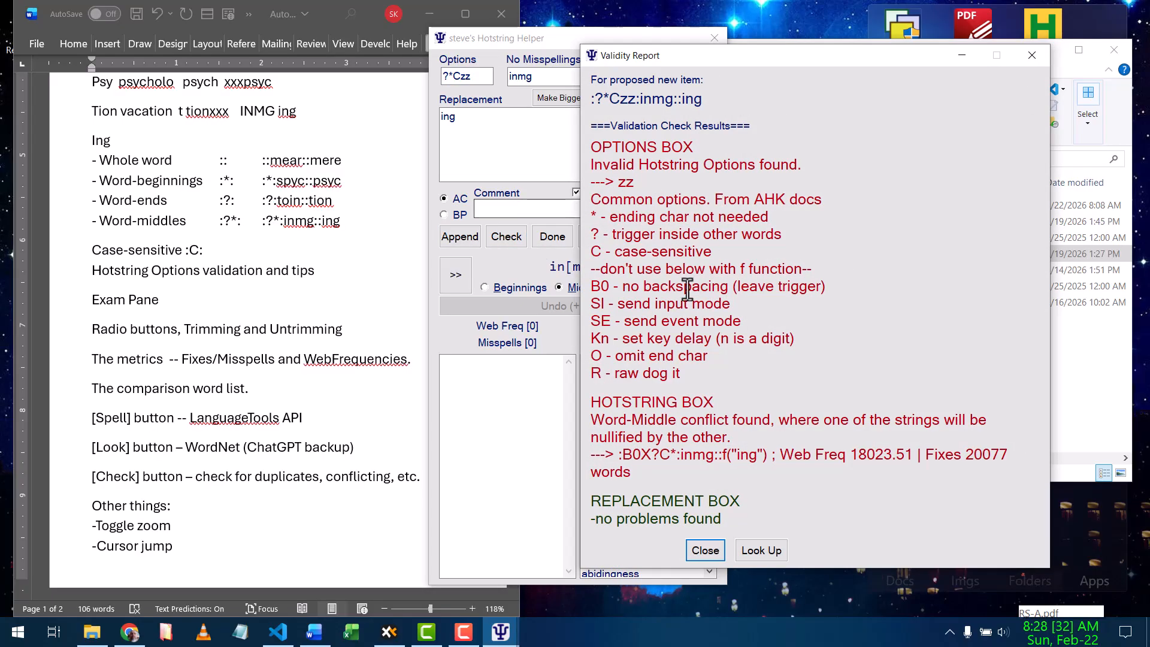
click(709, 552)
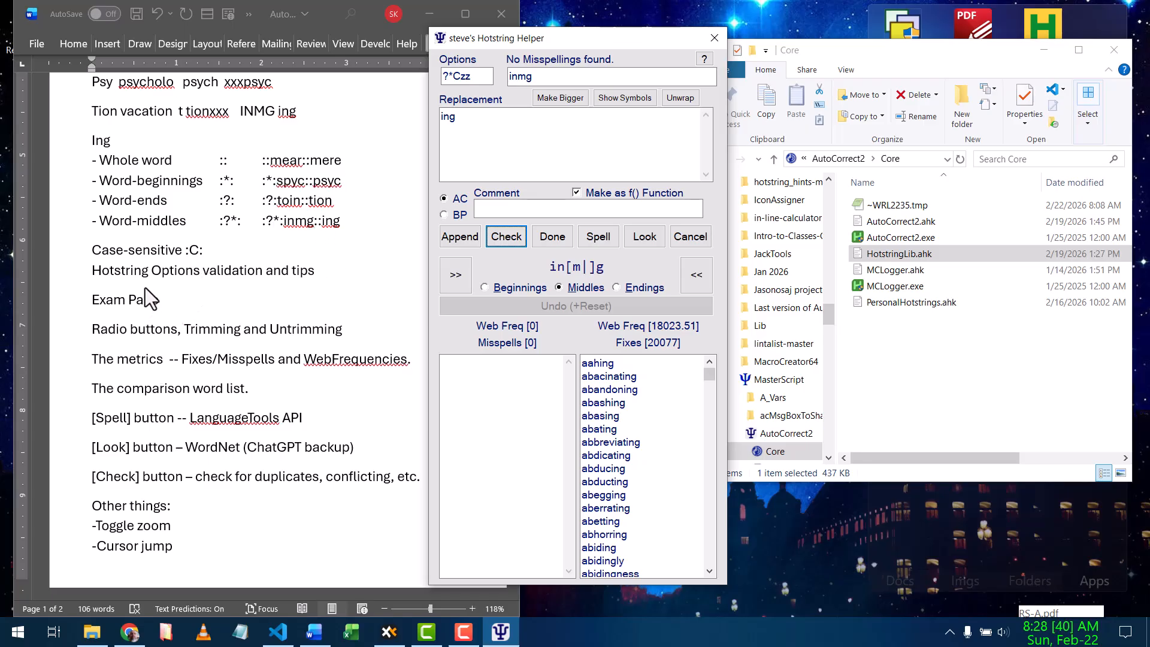
Point out the Exam Pane note and the trigger-replacement difference display in Hotstring Helper's Exam pane
click(129, 301)
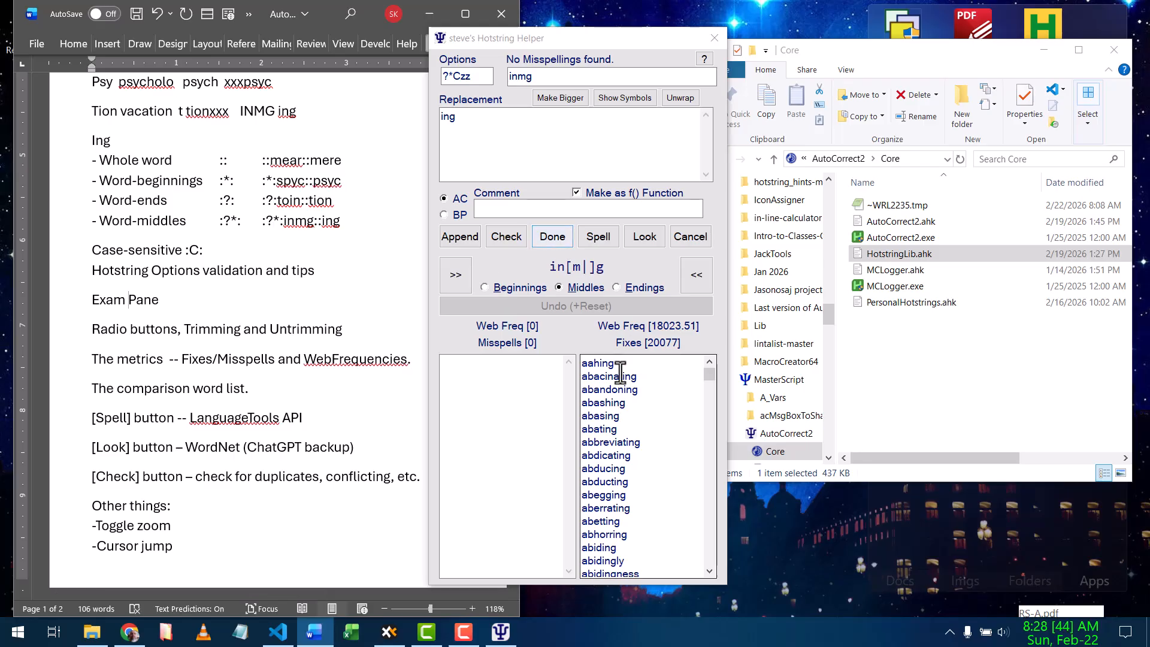
click(577, 274)
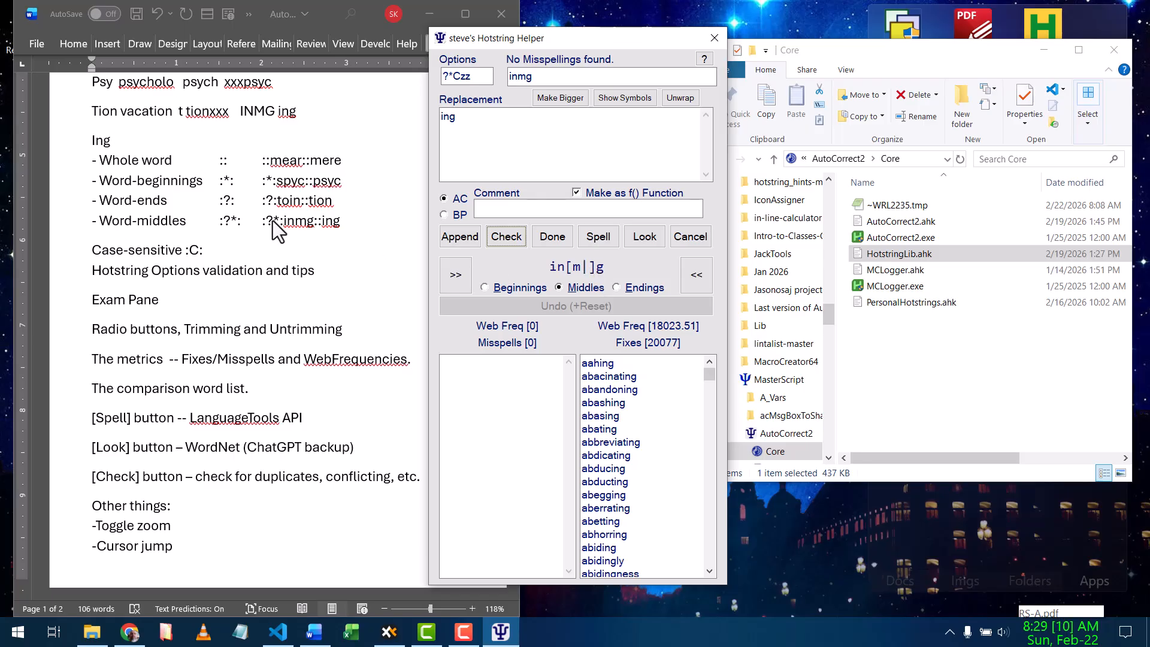
click(232, 252)
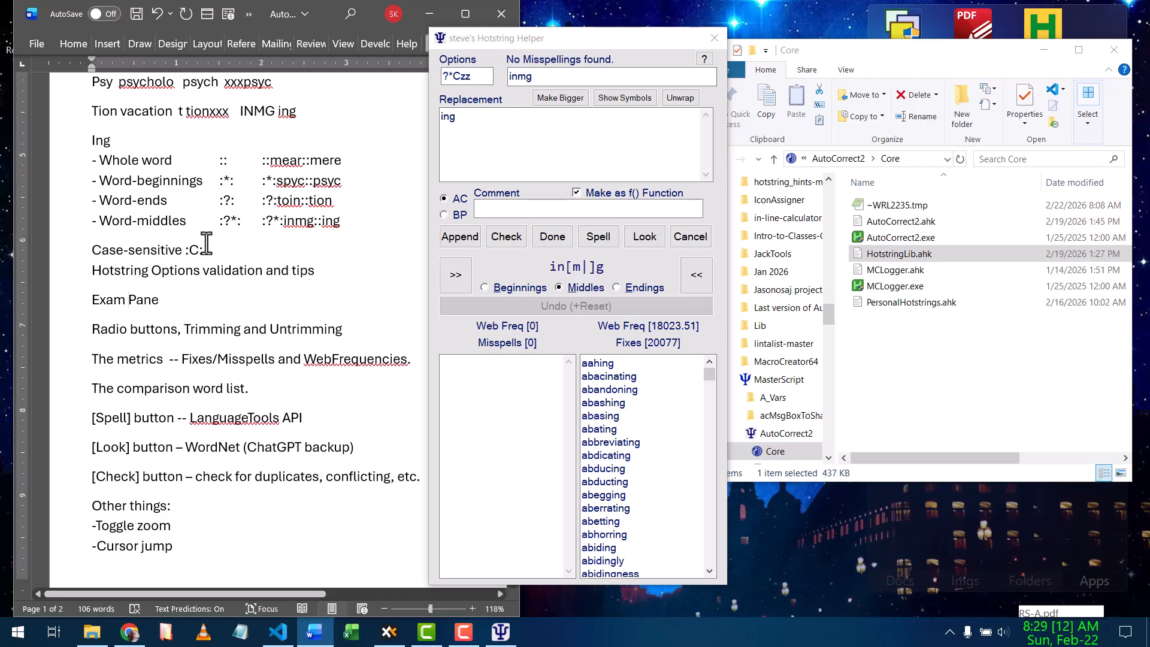
click(160, 236)
key(Return)
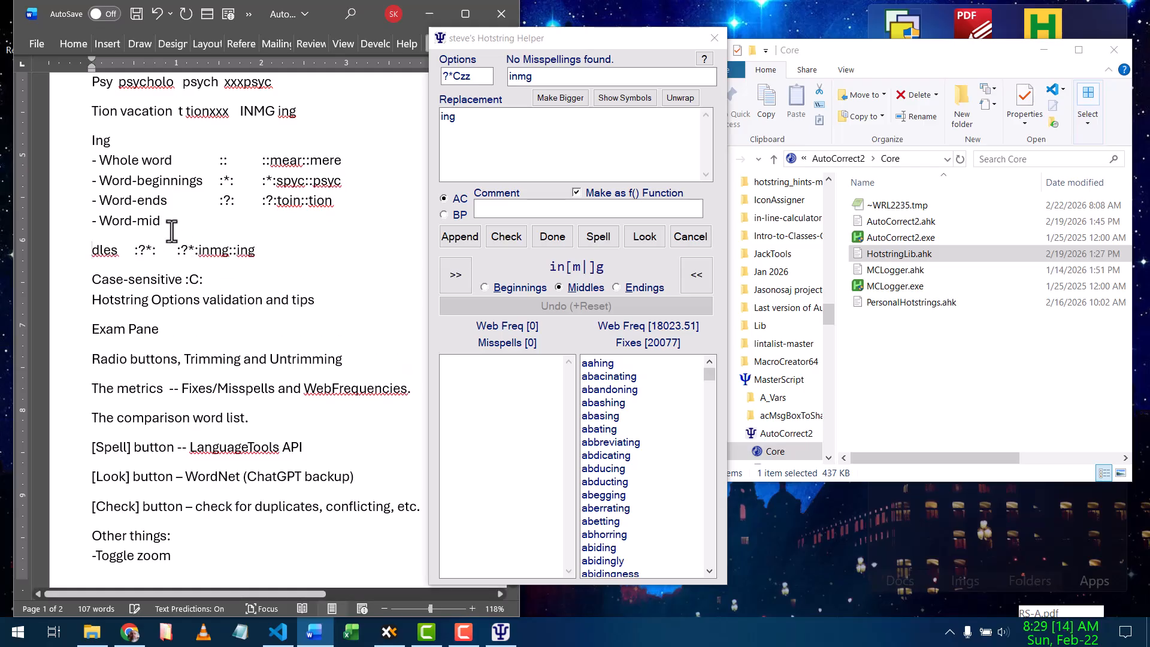
key(BackSpace)
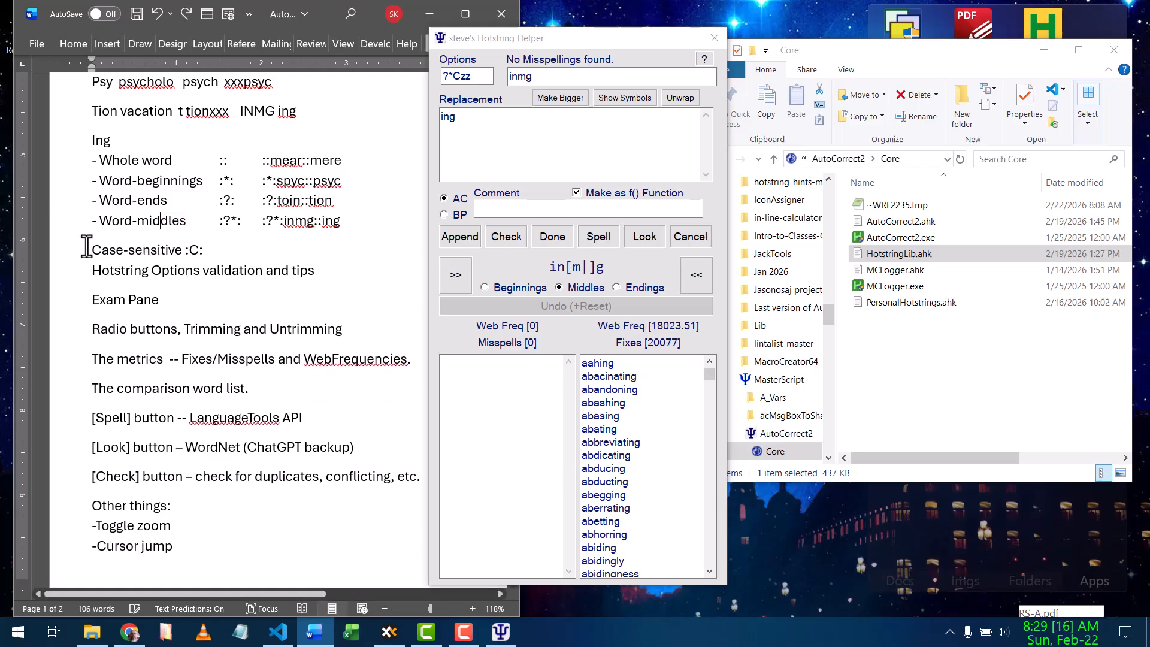
Insert a new line above the Case-sensitive note and enter the misspelled word disconbobulated
click(87, 249)
key(Return)
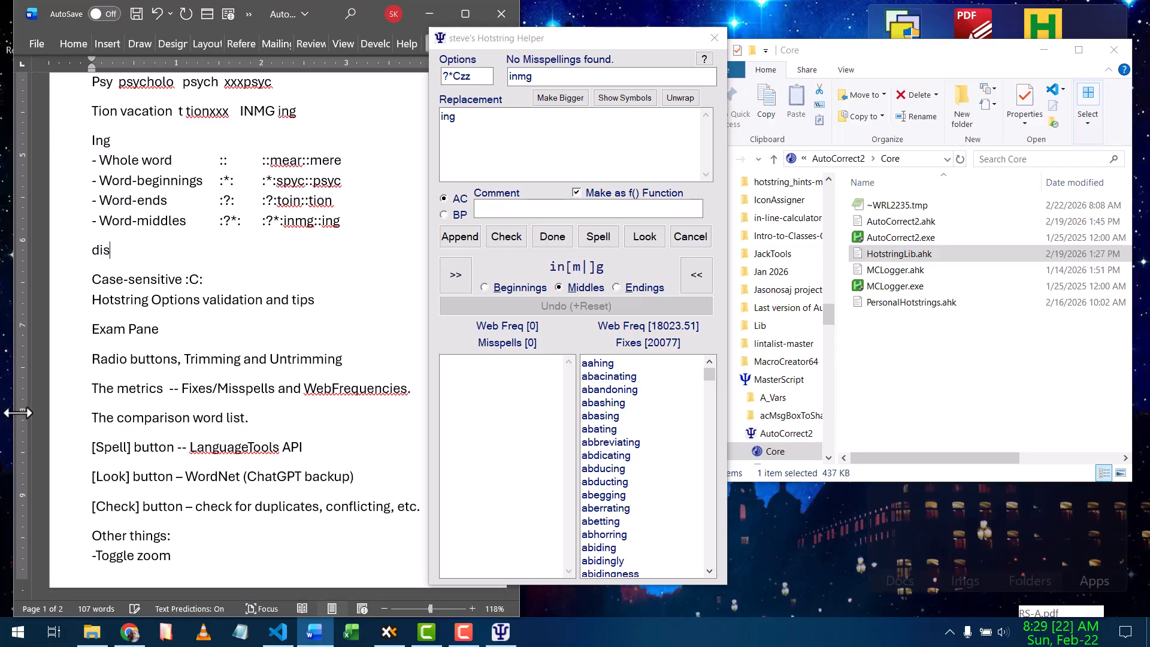
text(disconbobulated)
Try to load the selected word disconbobulated from the notes into the open Hotstring Helper
double_click(136, 252)
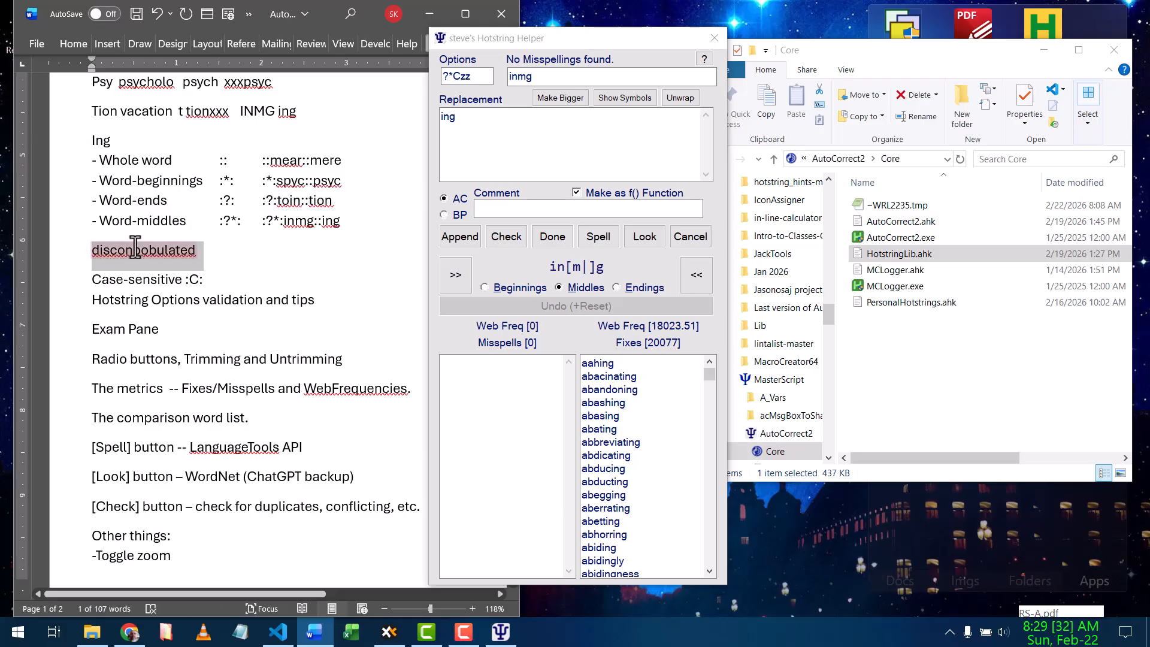
key(super+h)
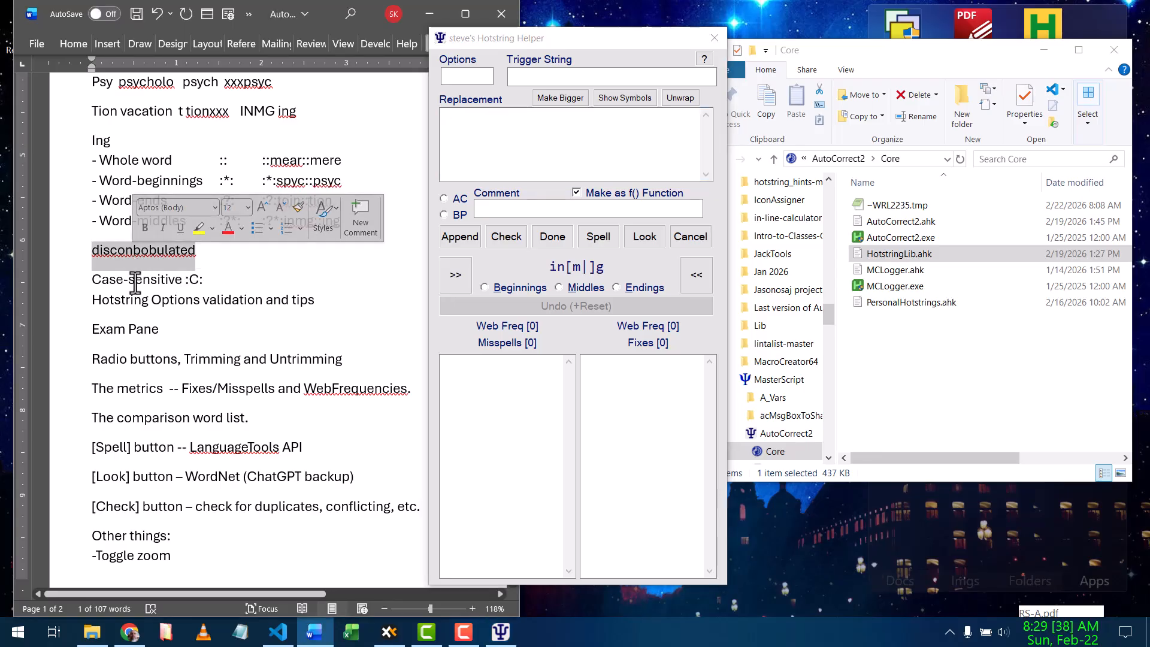
click(137, 251)
double_click(134, 251)
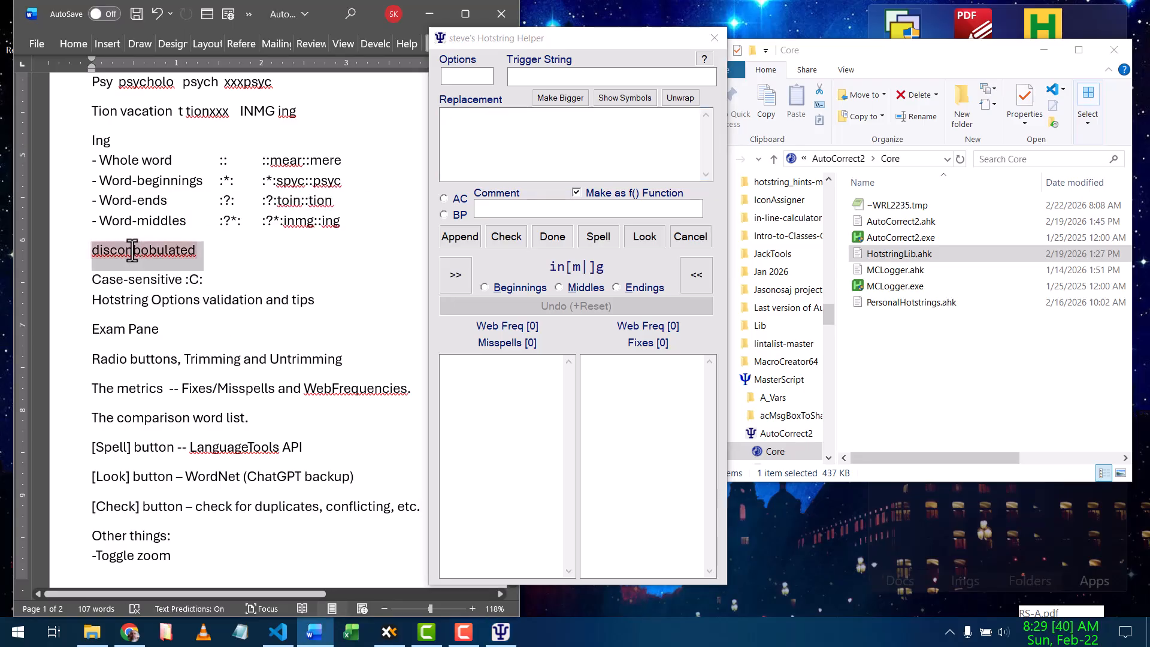
key(super+h)
click(127, 251)
click(124, 249)
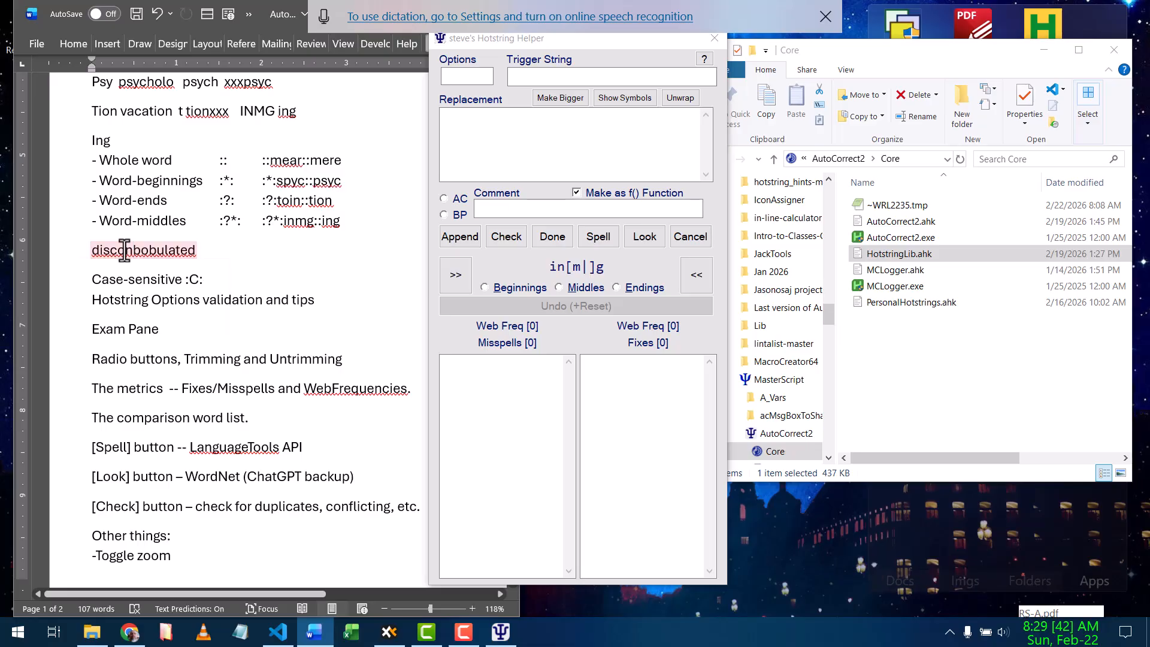
Close the Hotstring Helper window, reselect disconbobulated in the notes, and load it into a reopened Hotstring Helper
click(486, 155)
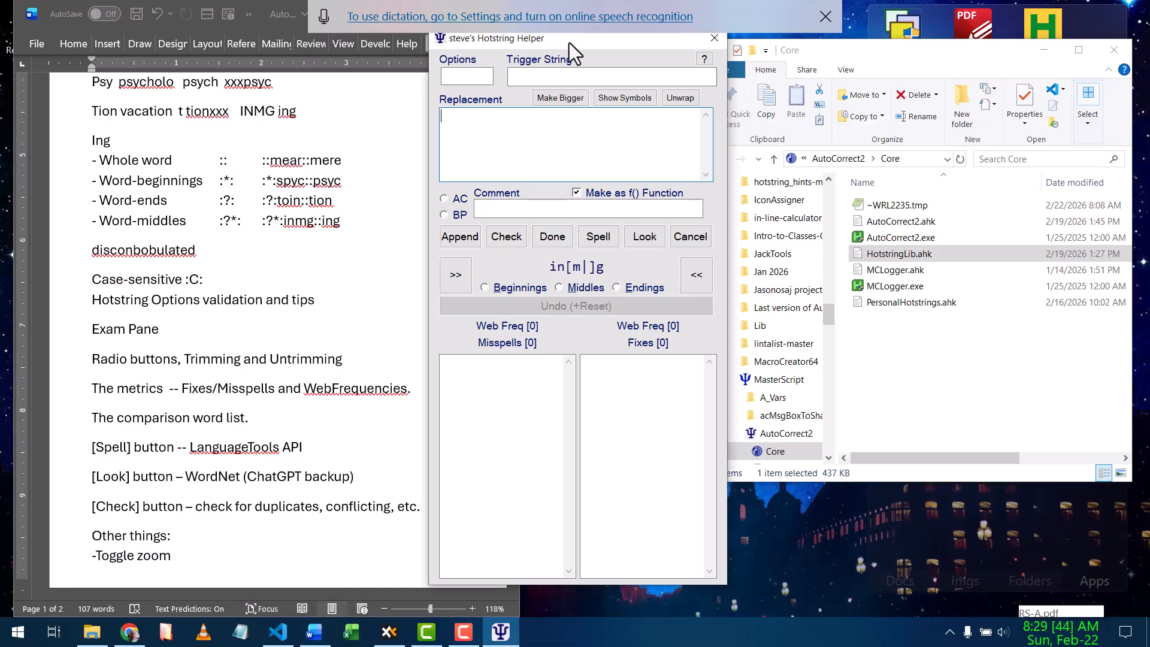
click(709, 51)
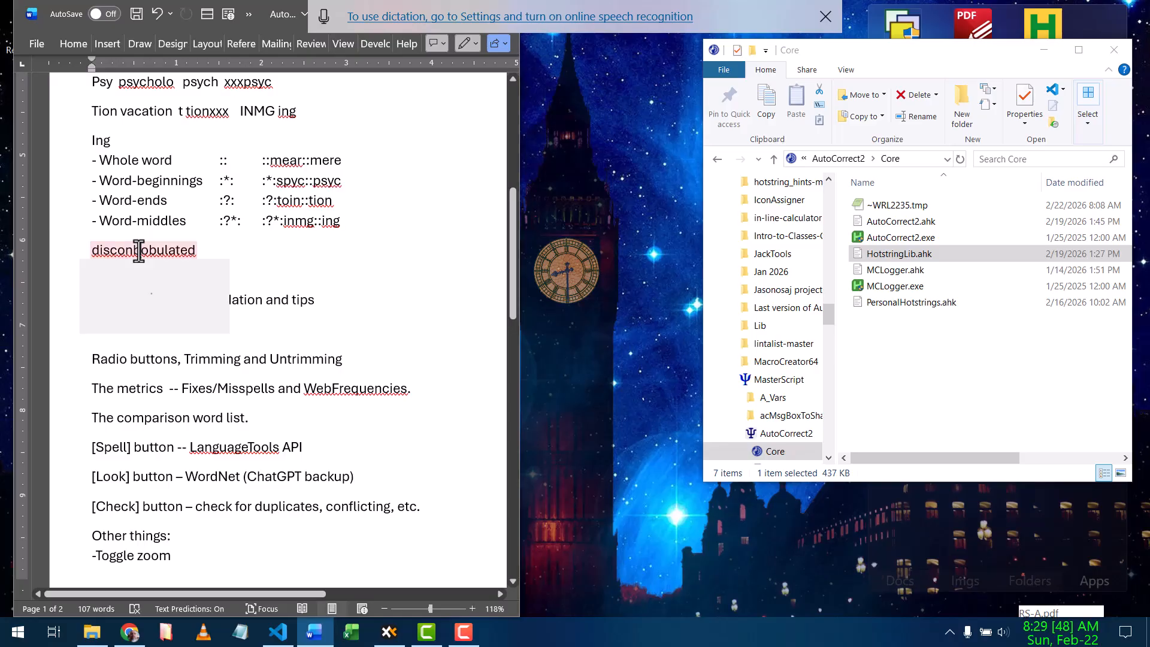
double_click(140, 251)
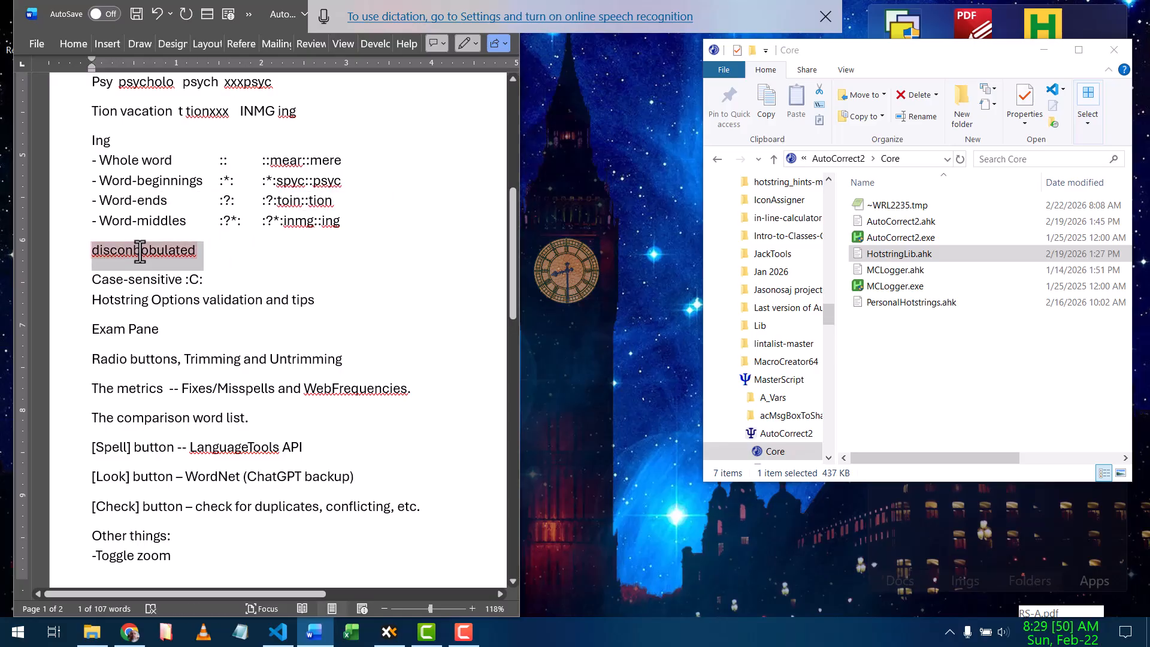
key(super+h)
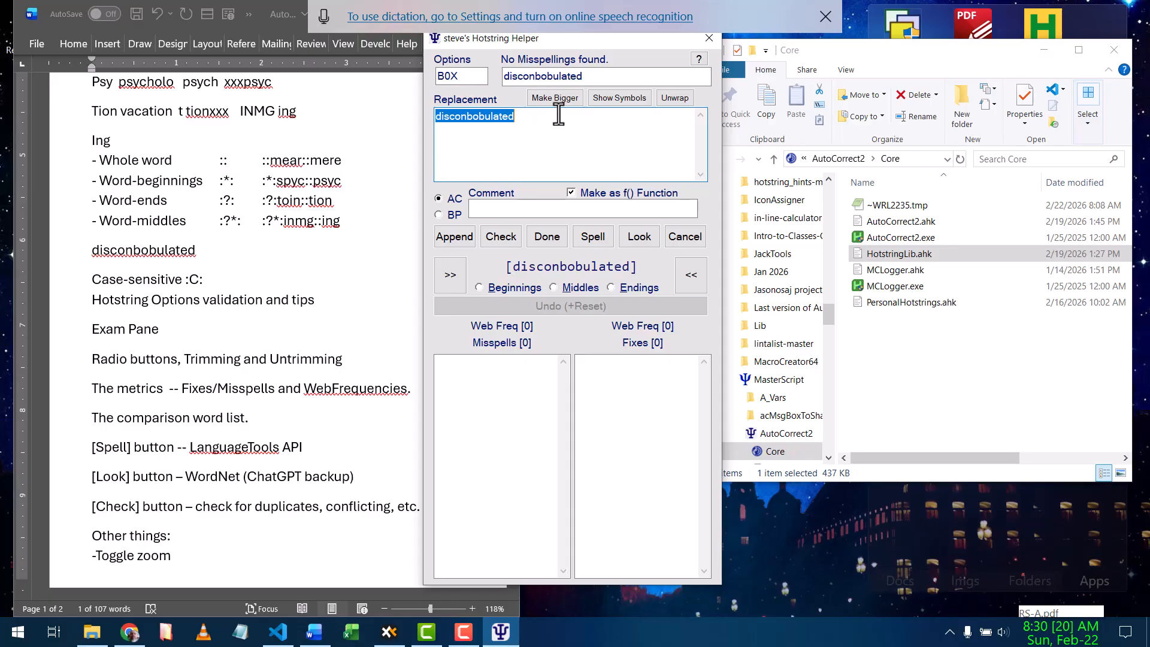
Spell-check the replacement, accept the suggestion discombobulated, and refresh the trigger-replacement comparison
click(463, 118)
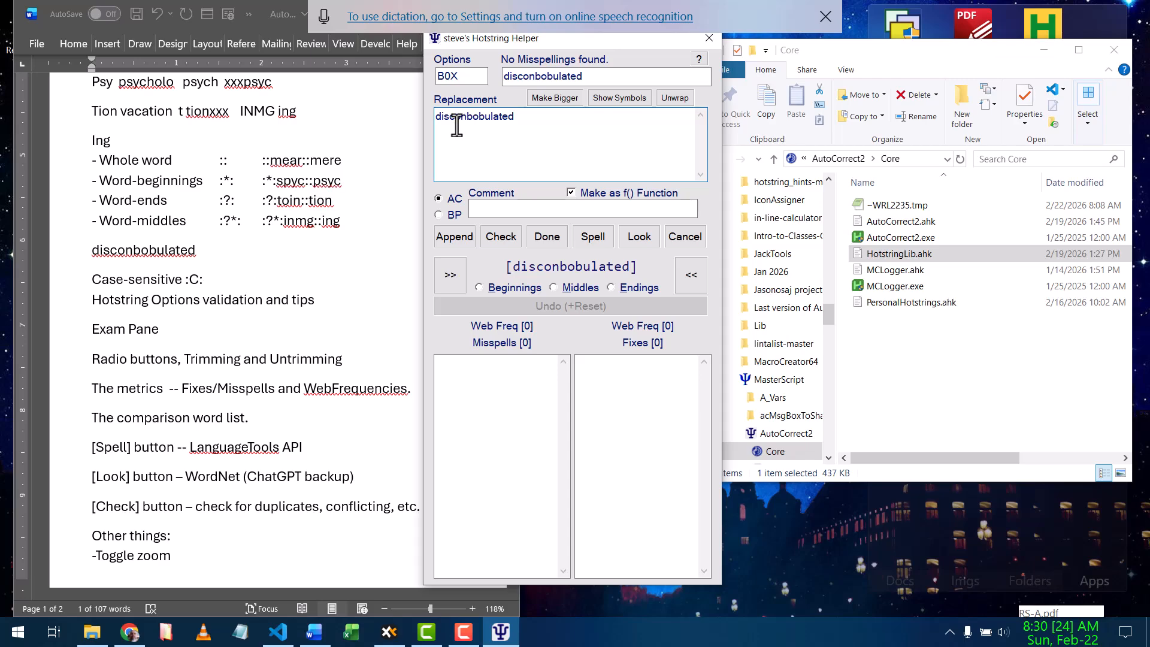
click(465, 116)
click(591, 240)
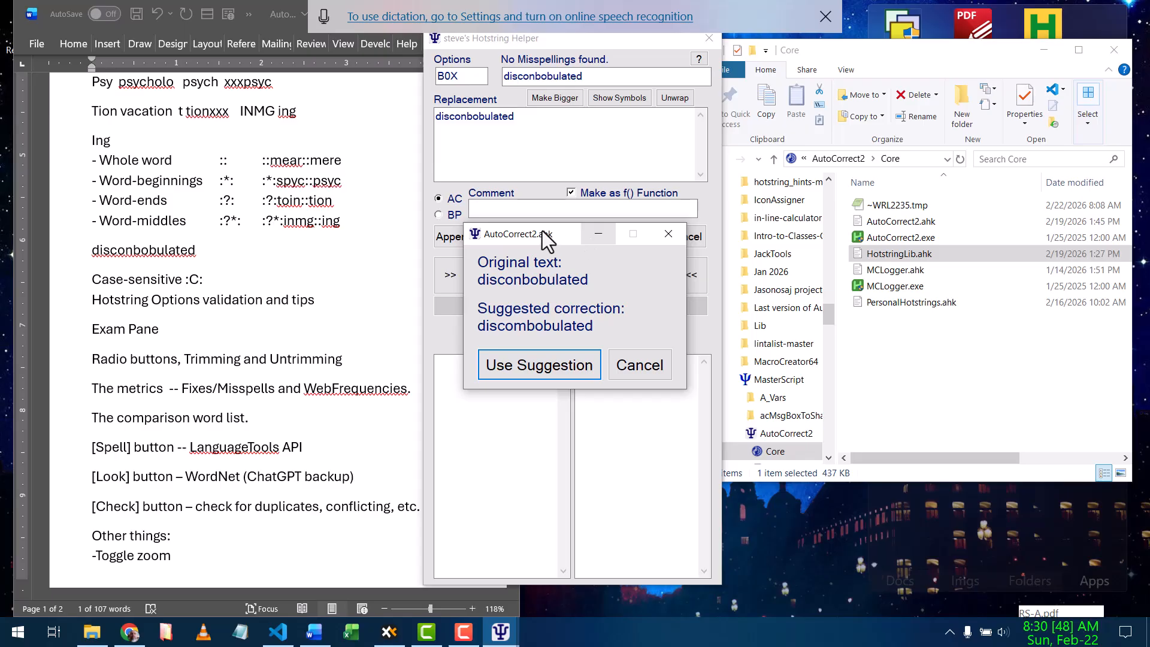
drag(555, 236, 627, 162)
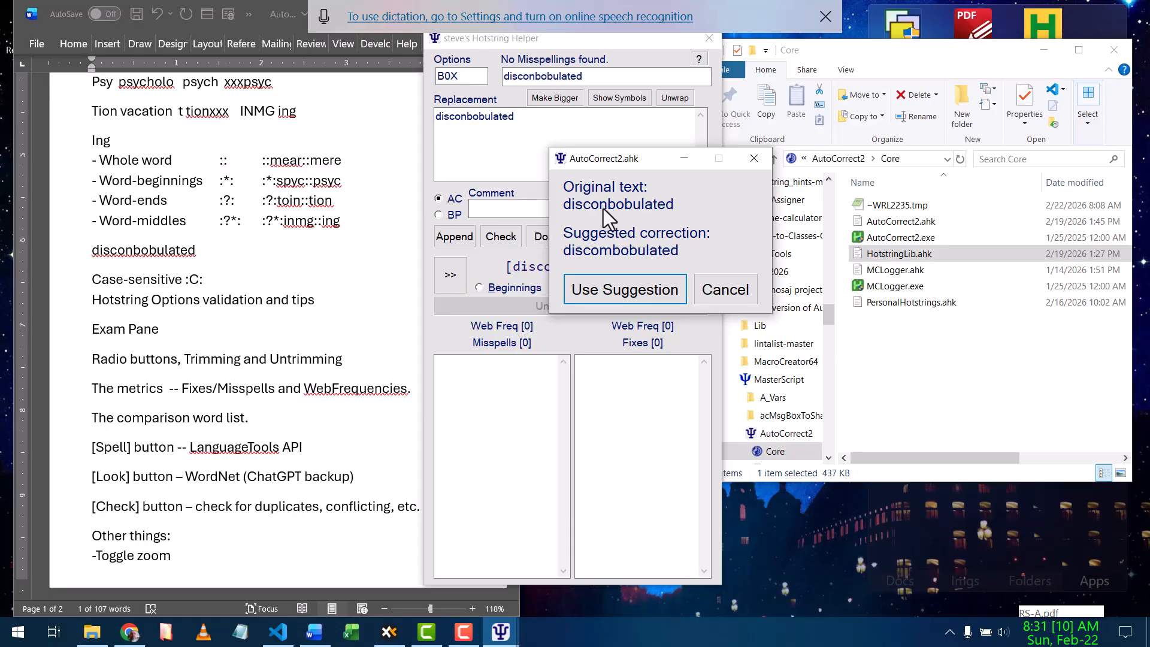
click(617, 289)
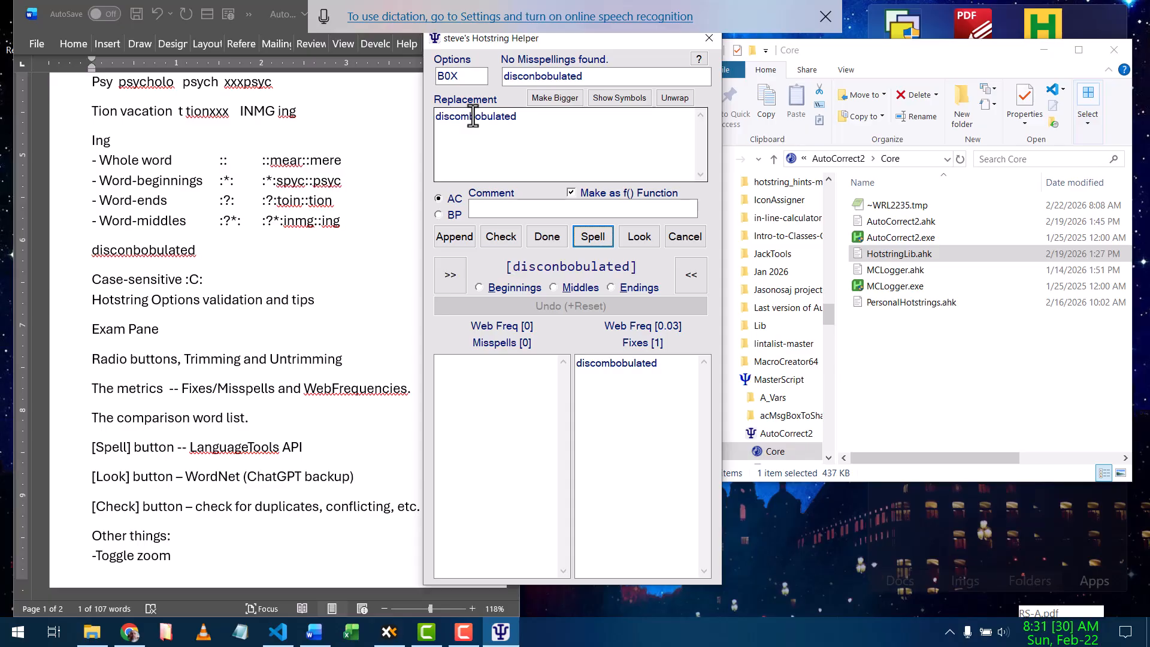
click(593, 240)
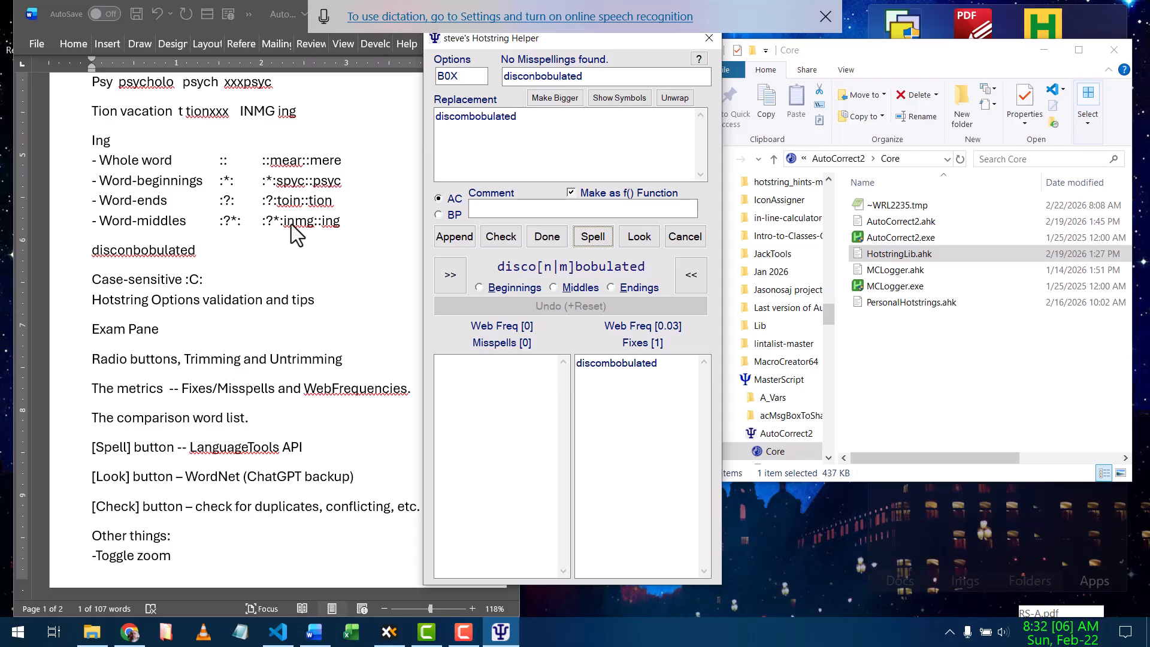
Set the disconbobulated hotstring to match word middles and turn off making it as an f() function
click(568, 288)
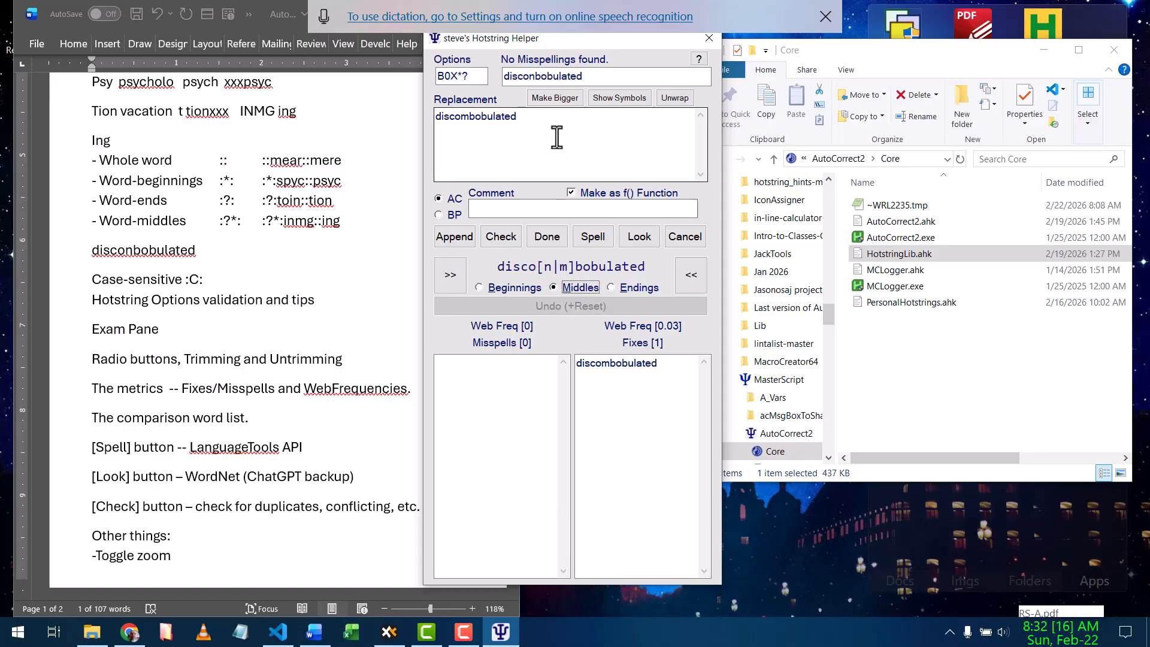
click(571, 193)
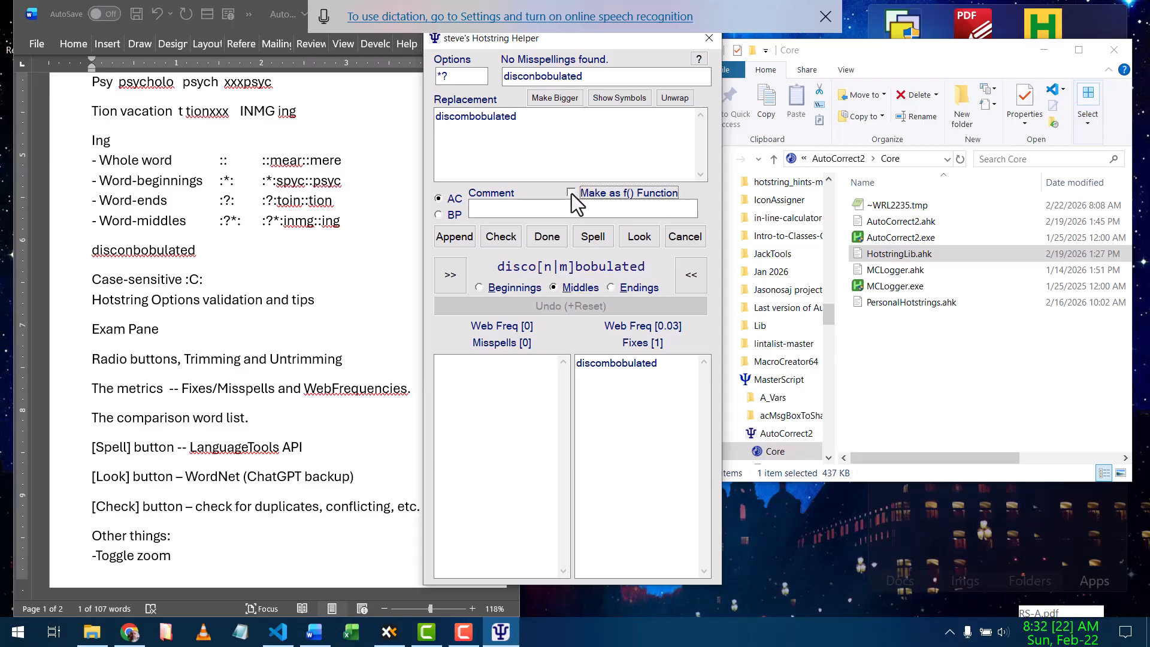
click(572, 193)
click(572, 193)
click(458, 76)
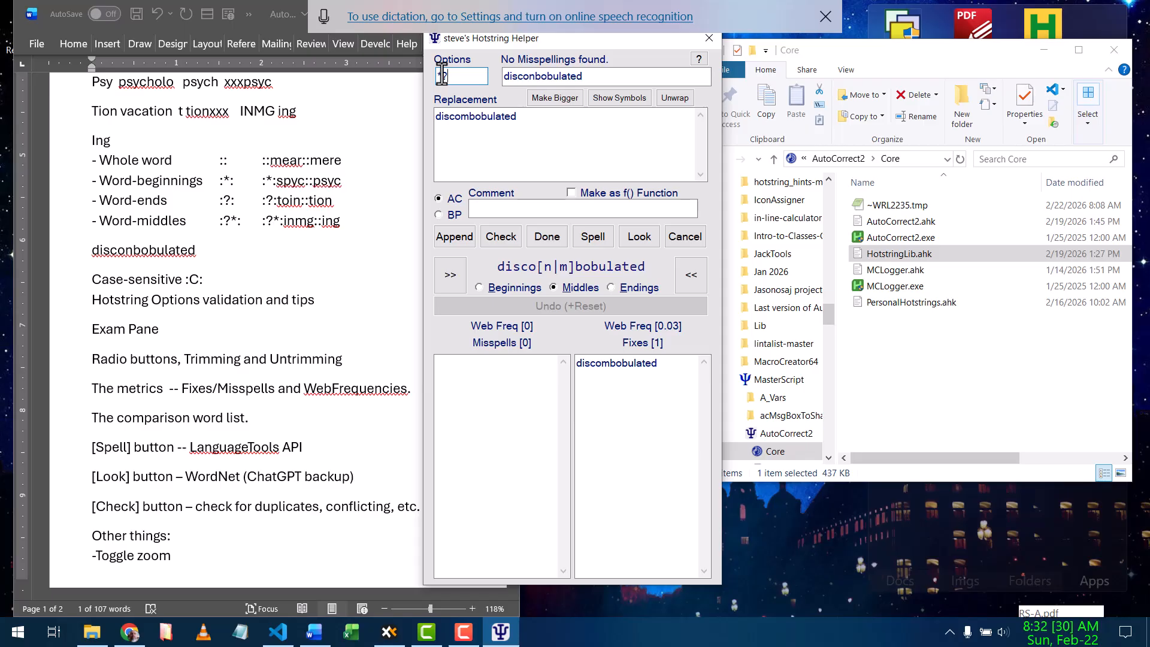
Cycle the match type through Beginnings, Endings, Middles and back to Beginnings, and close the Exam pane
click(512, 288)
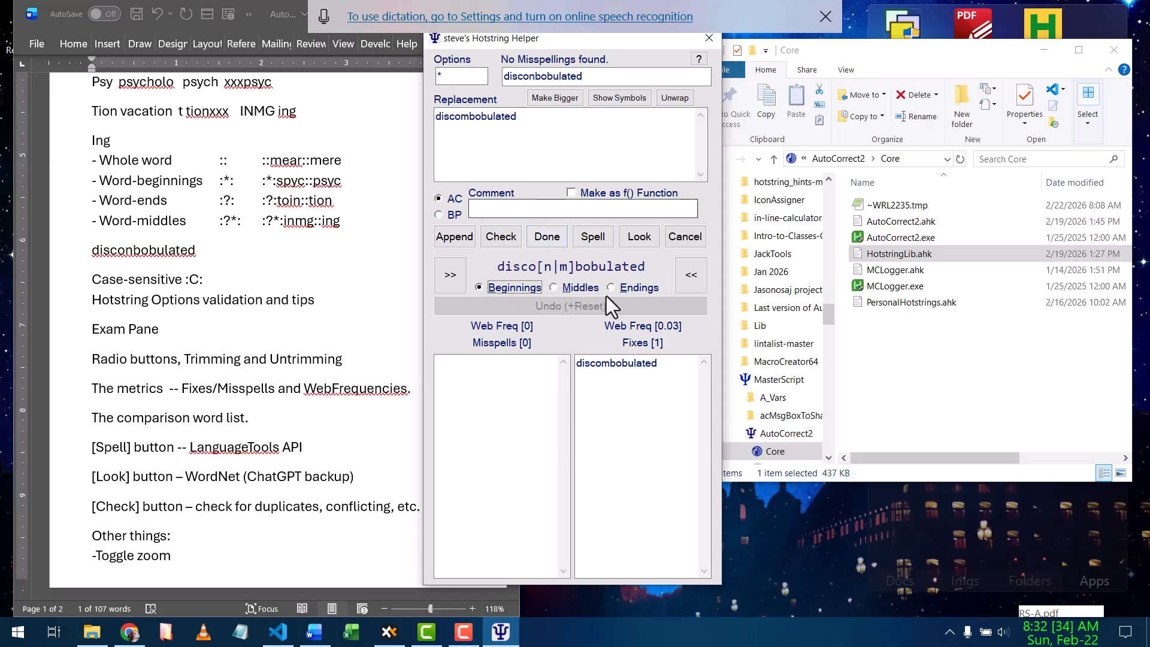
click(623, 288)
click(581, 286)
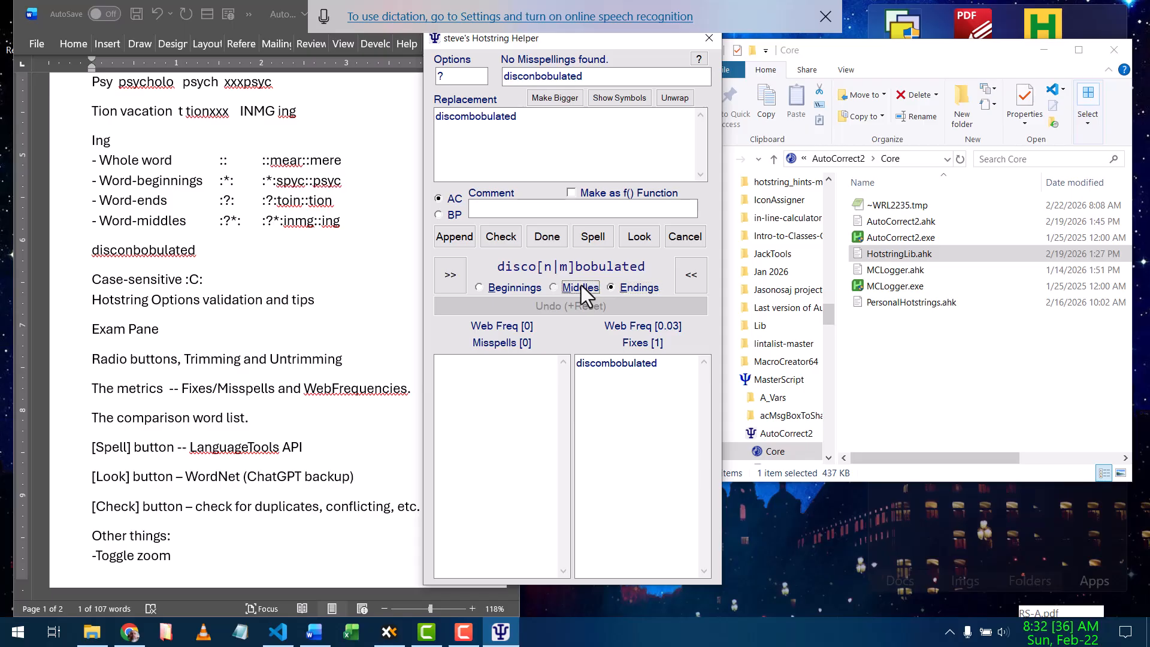
click(524, 287)
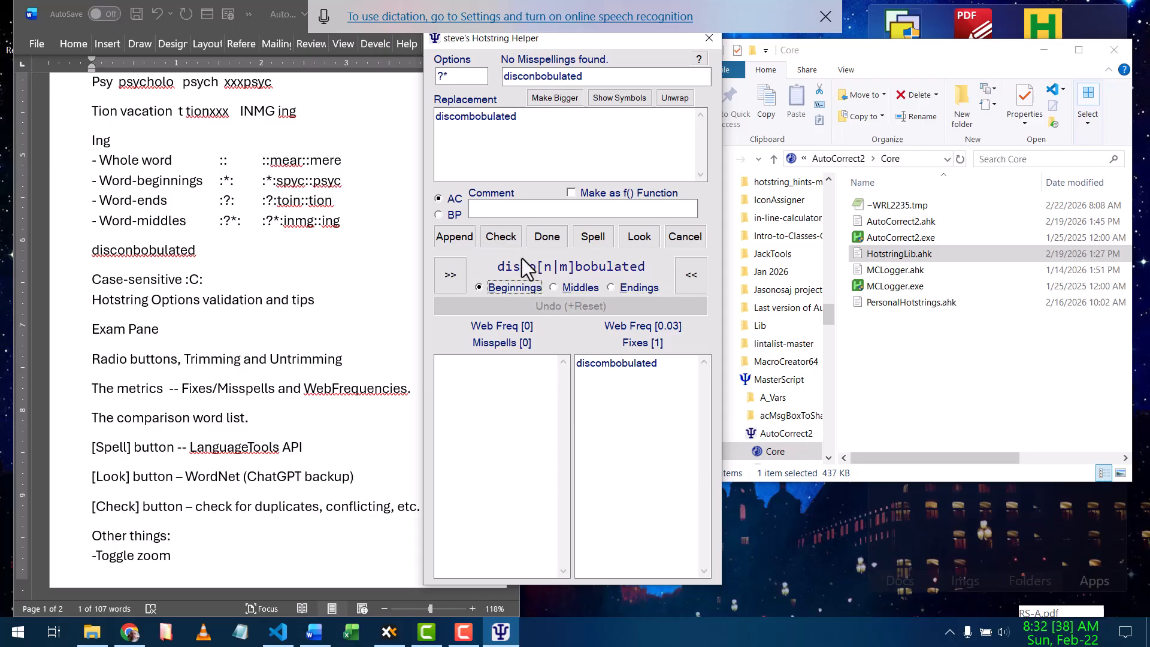
click(545, 237)
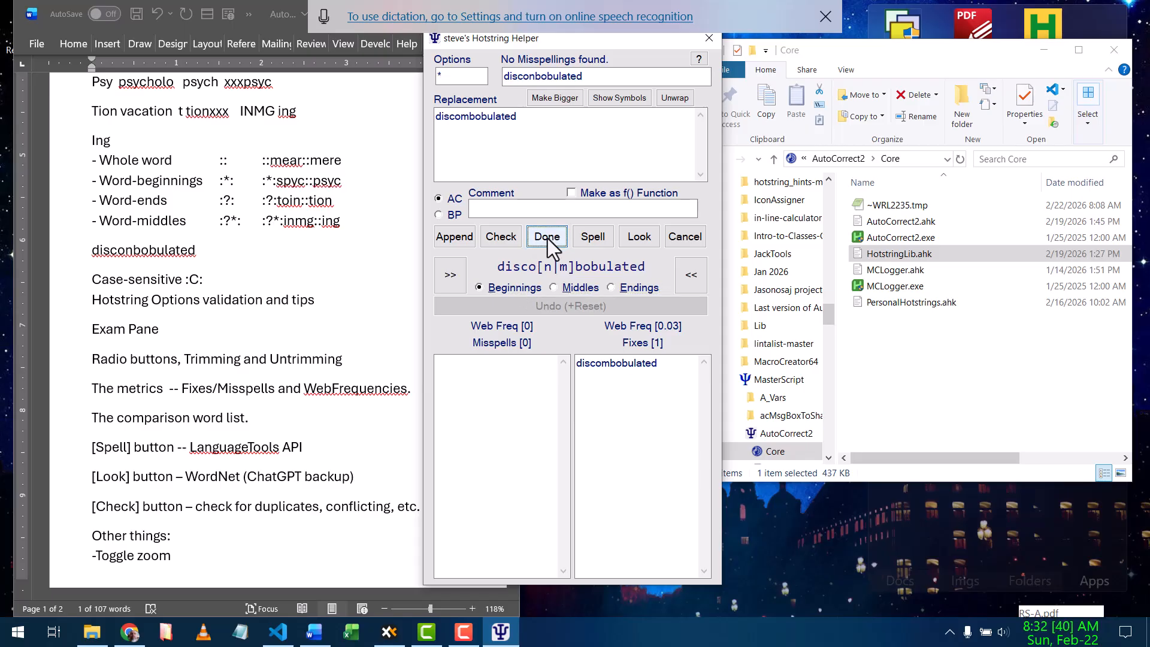
click(548, 238)
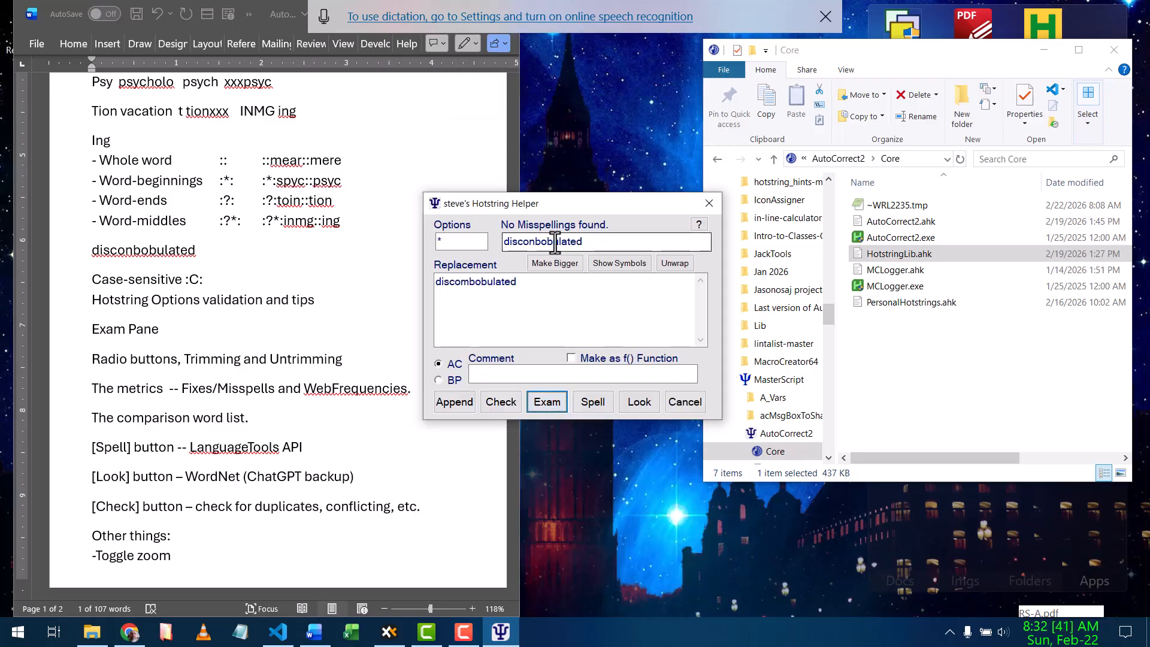
Replace the hotstring's options with ? and reopen the Exam pane
click(464, 245)
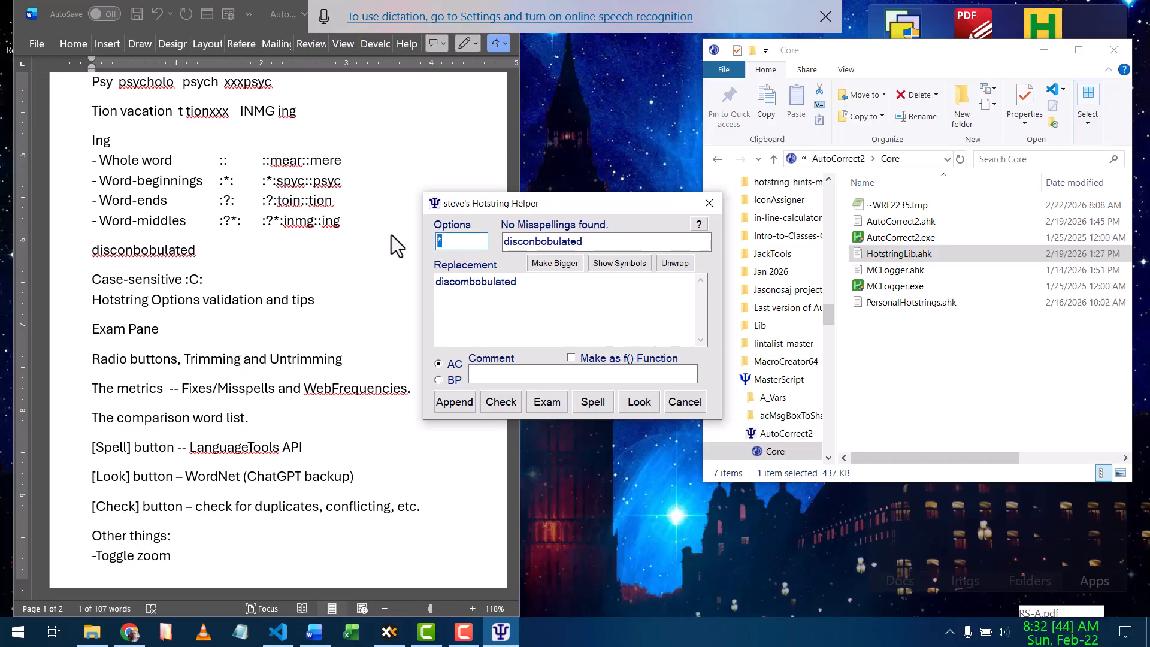
key(BackSpace)
text(?)
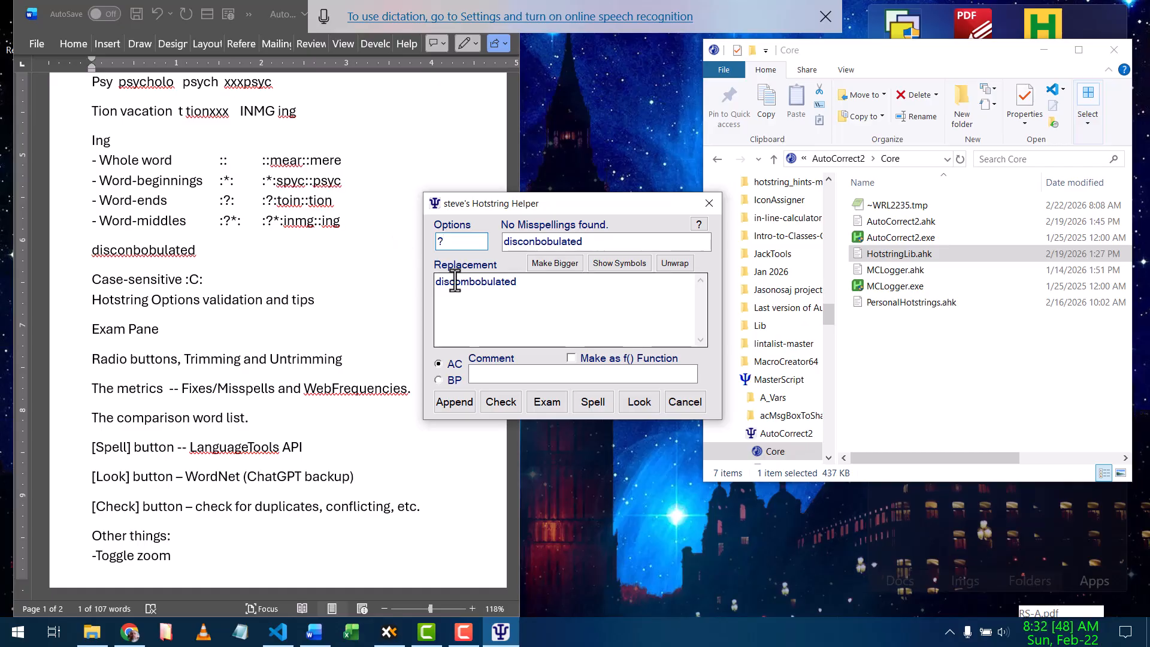
click(551, 401)
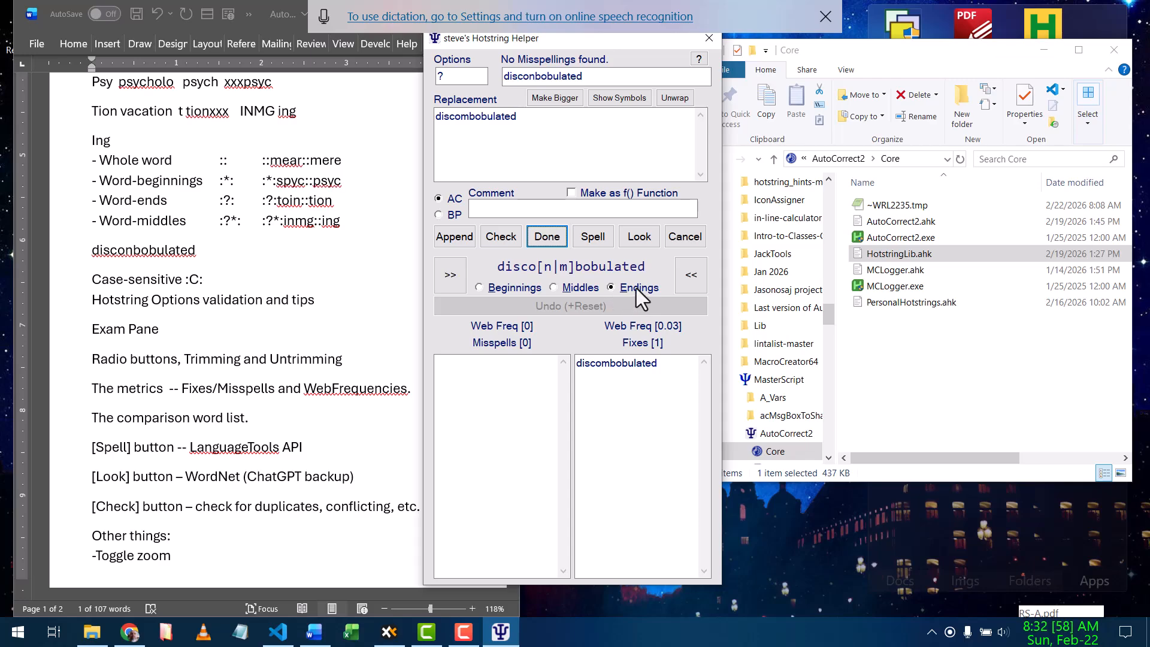
Switch the match type to Middles and trim two letters off the end, leaving disconbobulat and discombobulat
click(570, 287)
click(554, 288)
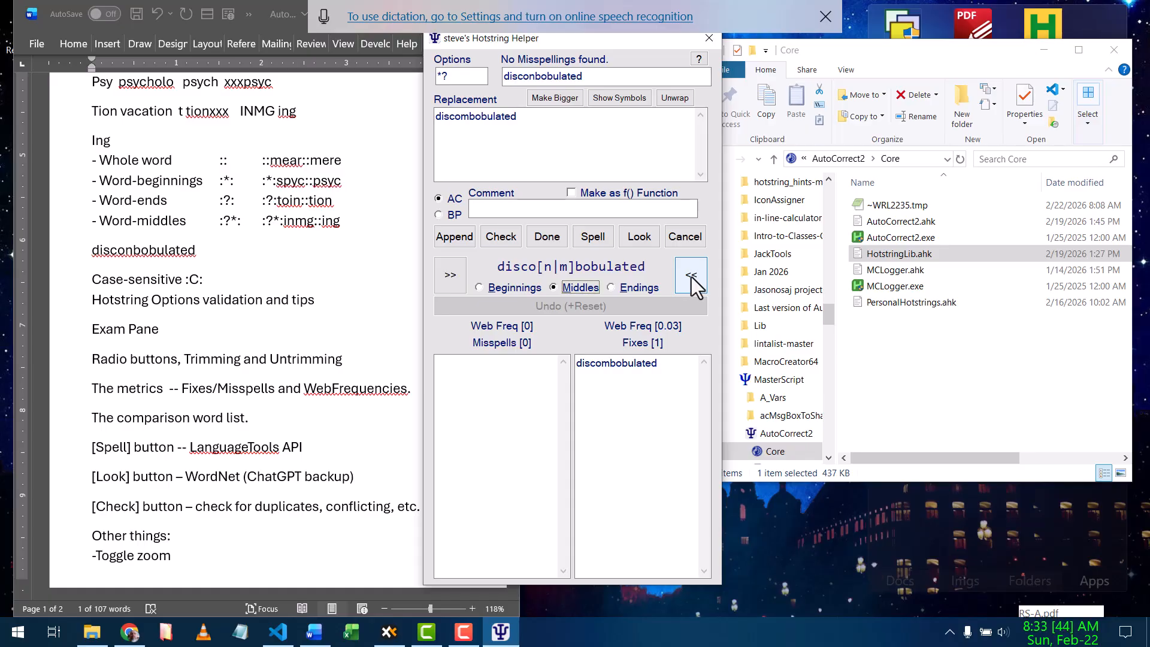
click(691, 277)
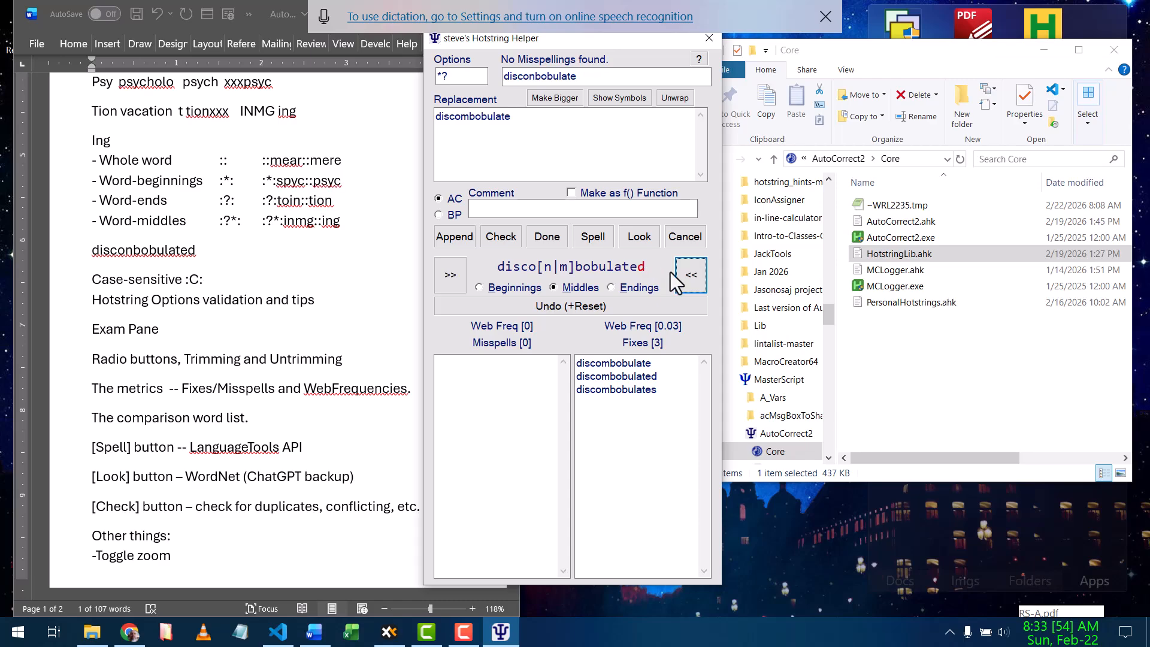
click(694, 279)
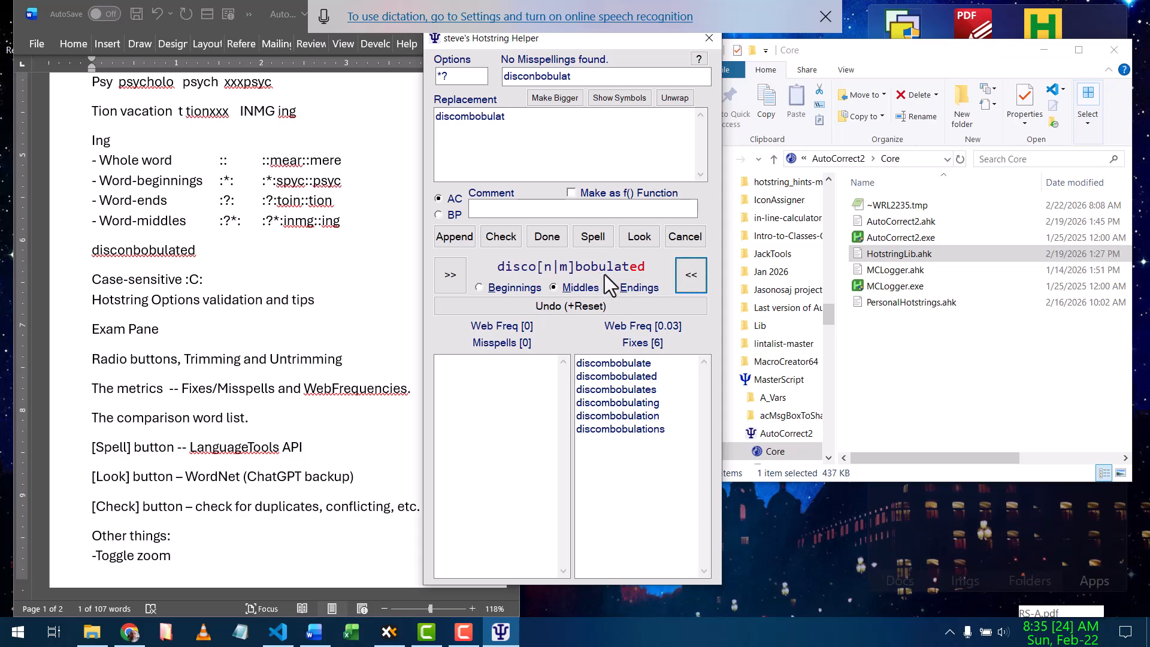
Switch to File Explorer and open the Documentation folder of AutoCorrect2
click(968, 382)
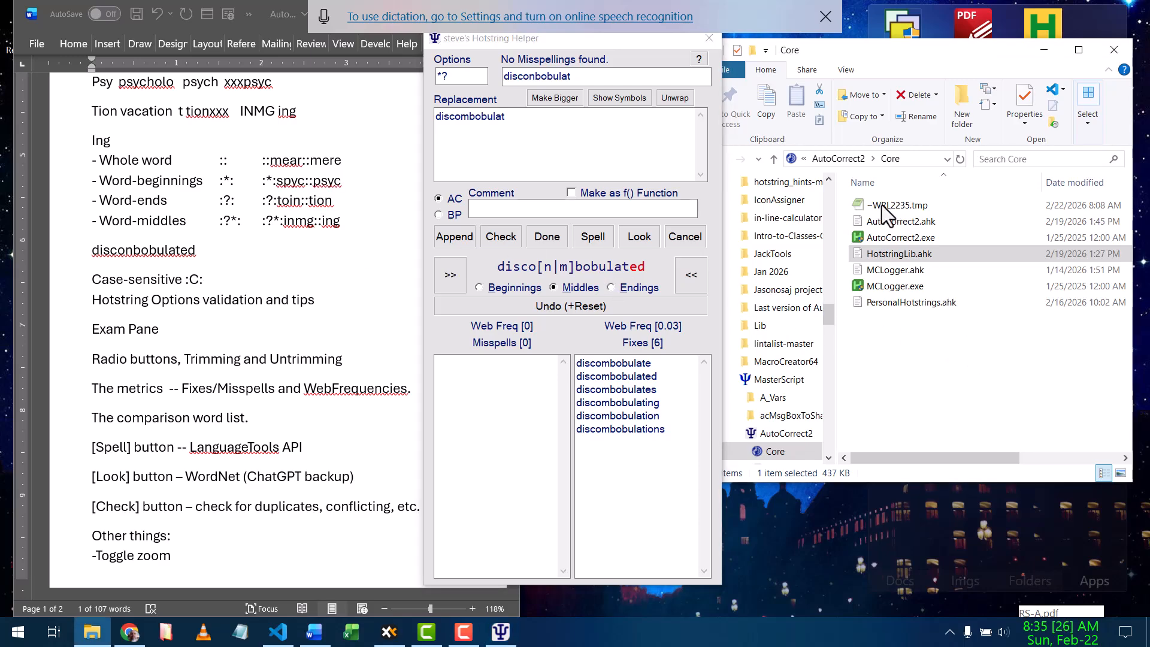
click(839, 157)
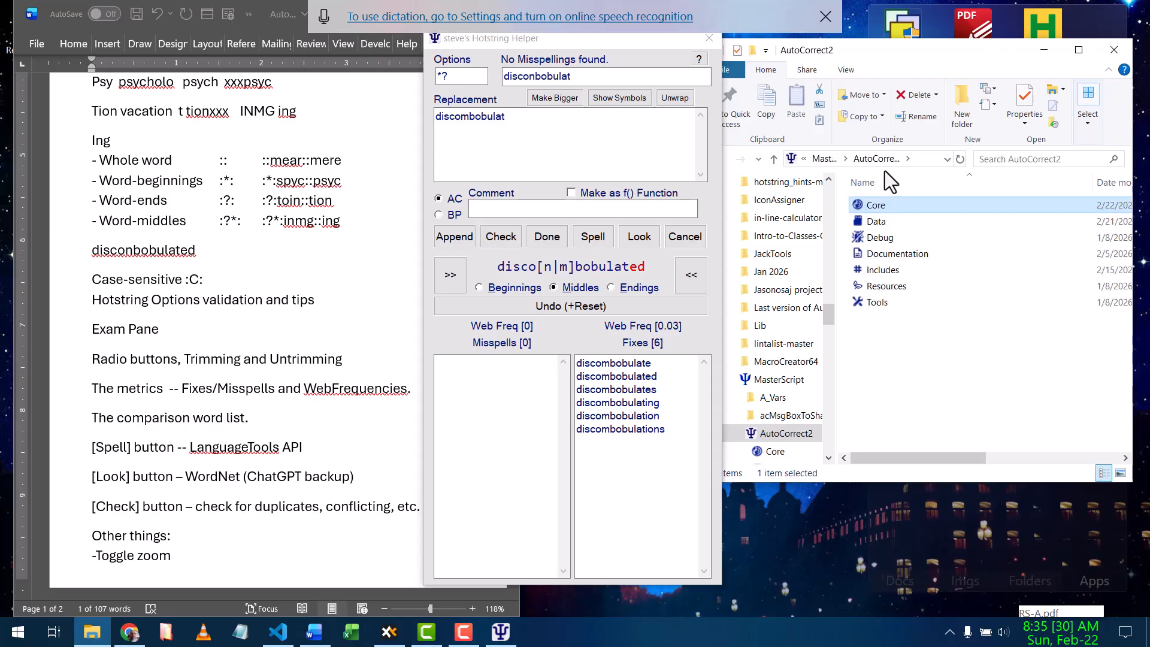
click(889, 253)
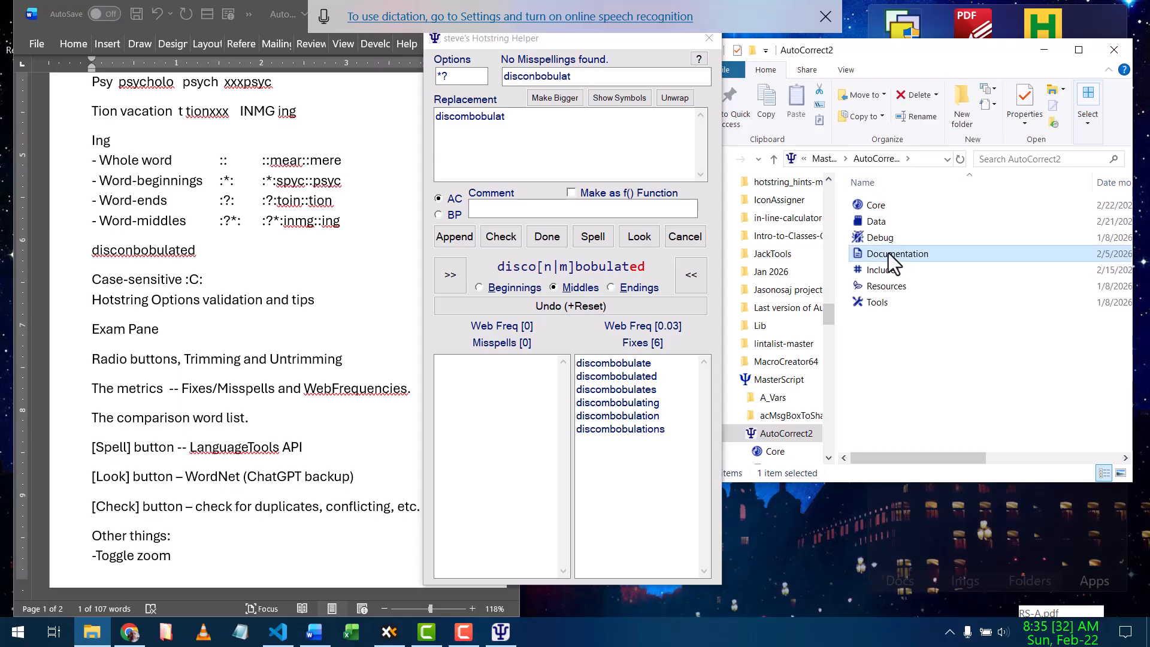
double_click(893, 257)
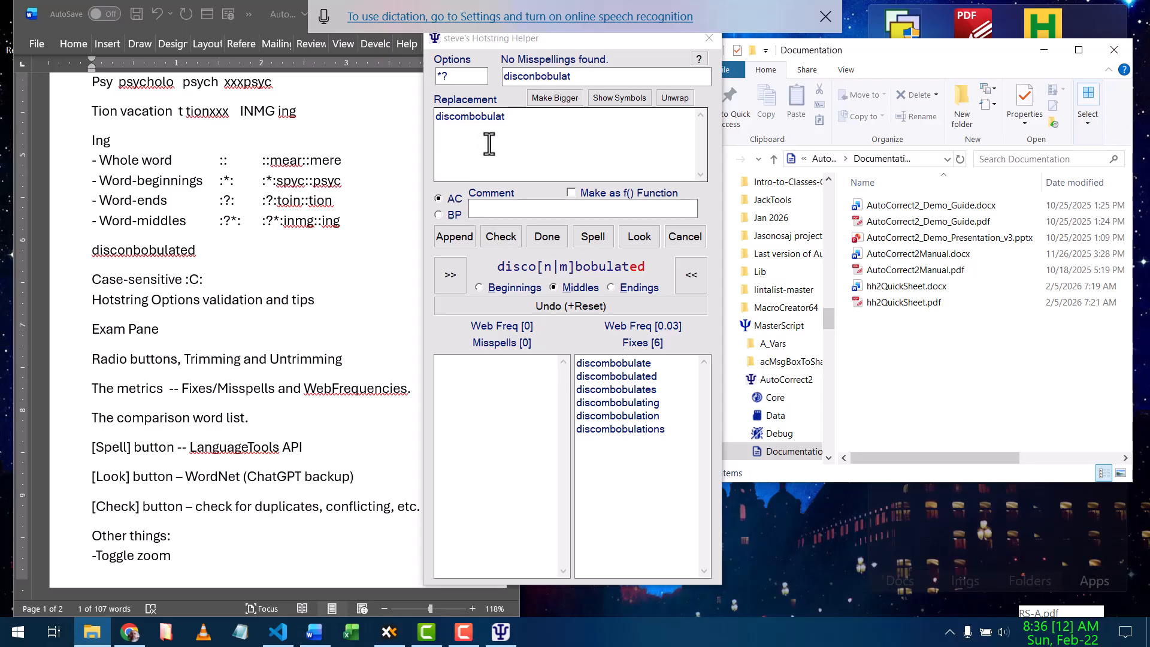
Look up Word's spelling suggestion for disconbobulated in the notes and return to the trigger in Hotstring Helper
triple_click(101, 257)
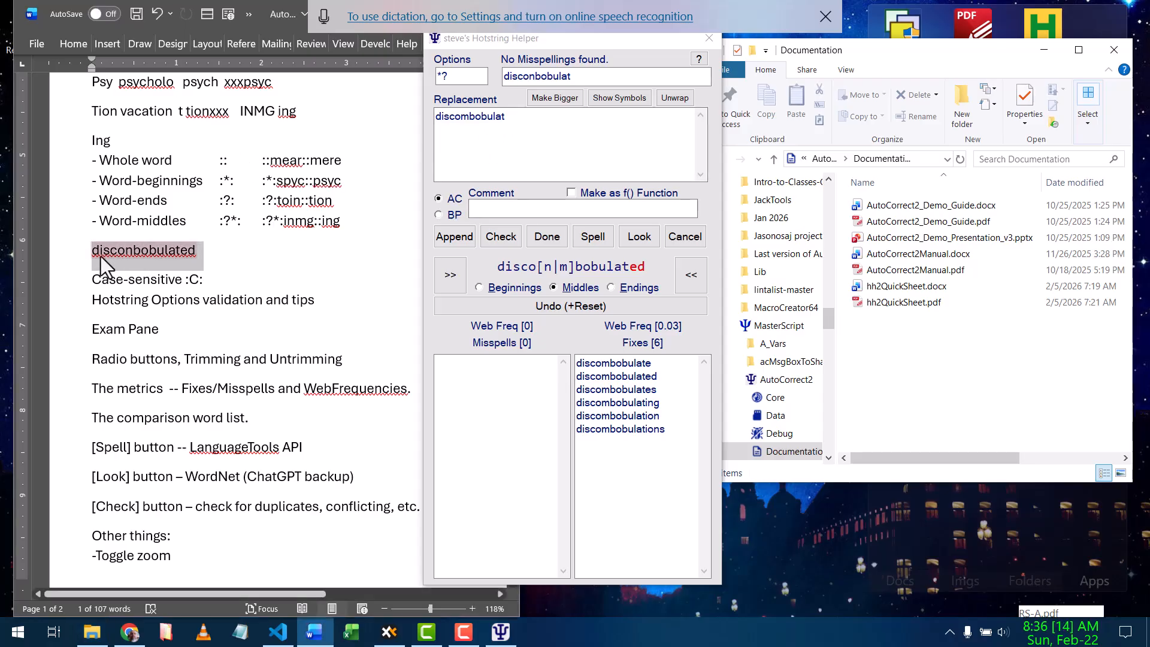
click(144, 252)
right_click(145, 251)
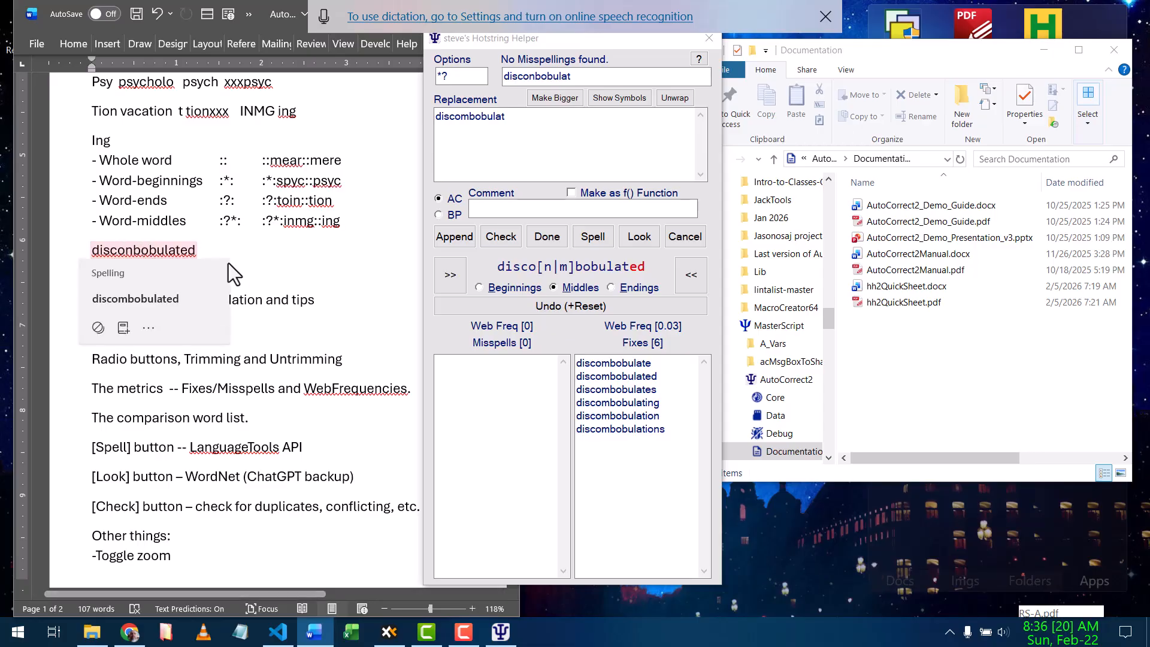
click(539, 75)
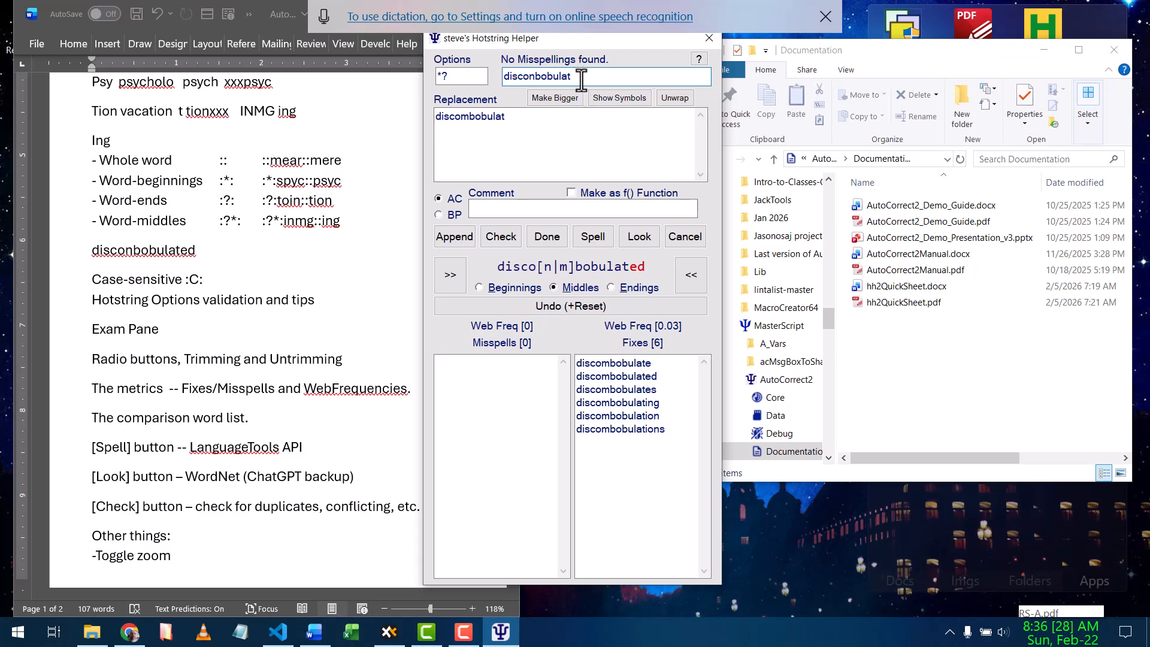
Trim the trigger and replacement from the end, letter by letter, down to discon and discom
double_click(688, 275)
click(688, 275)
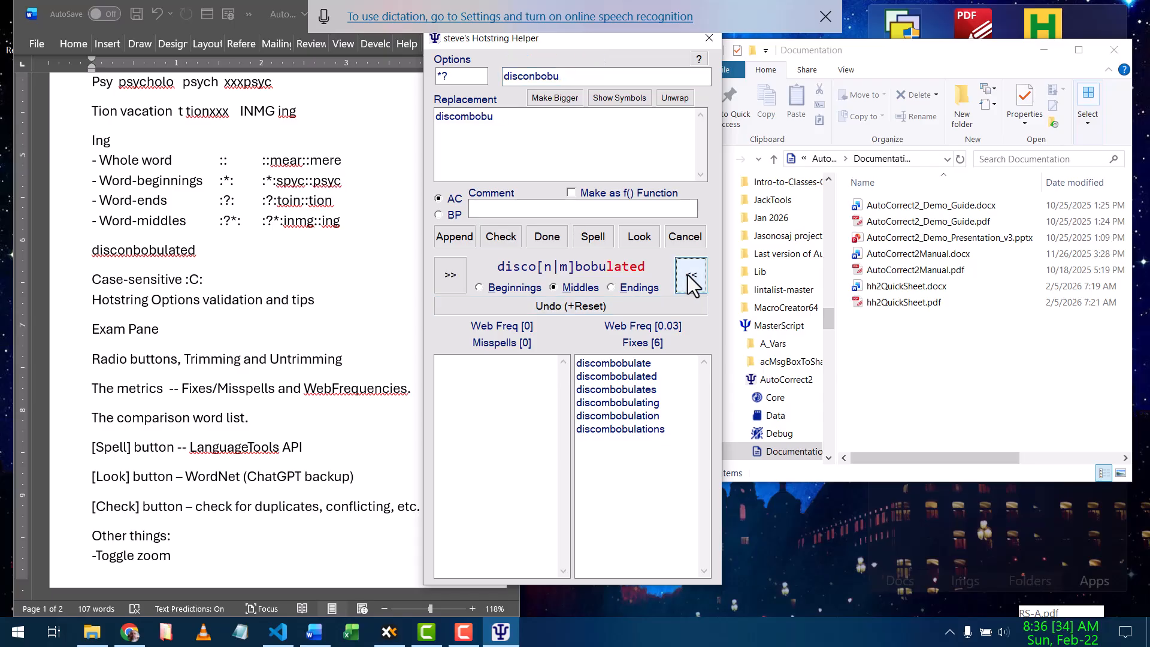
click(688, 275)
click(688, 275)
click(688, 275)
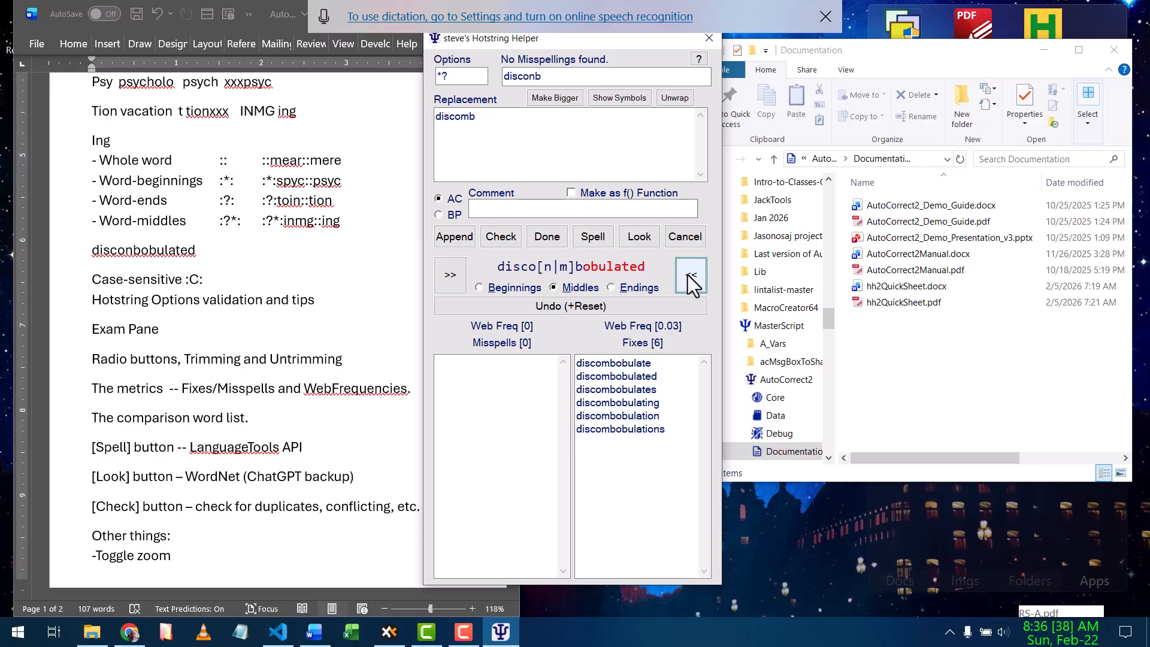
click(688, 275)
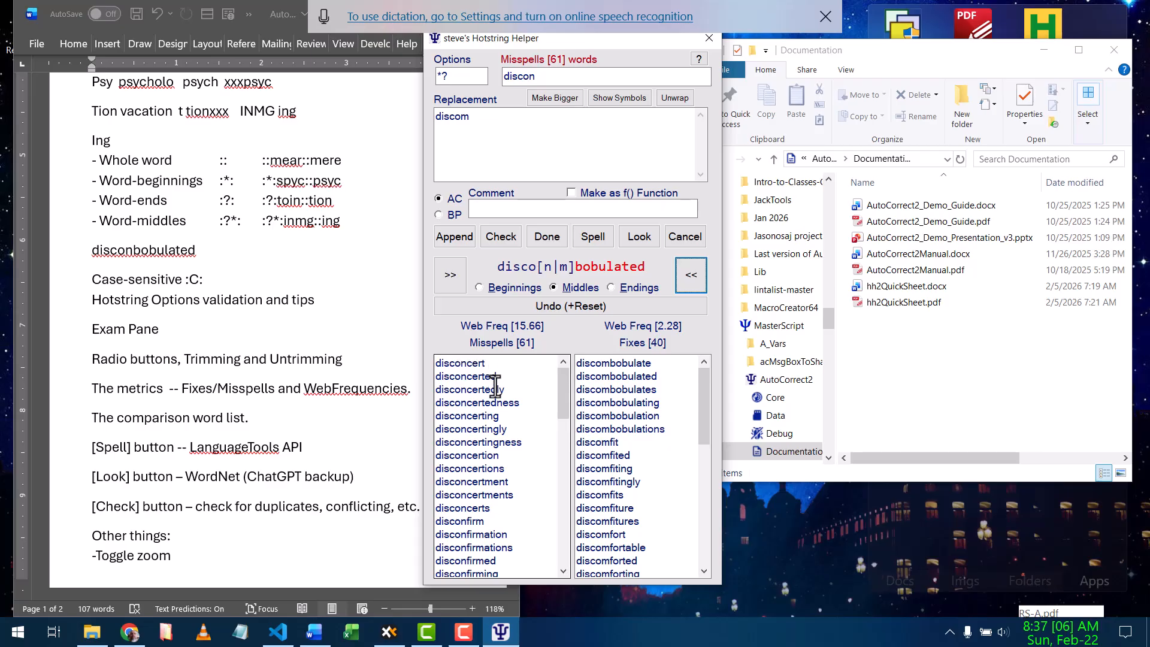
Undo the last three letter trims, back to disconbob and discombob
click(599, 307)
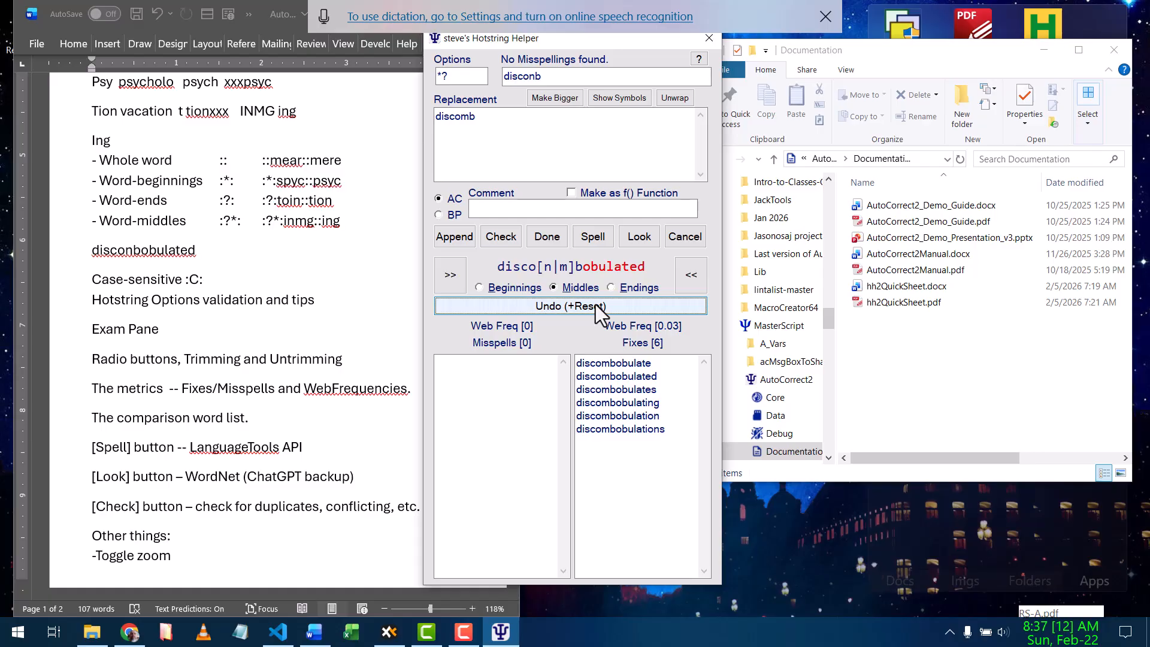
click(599, 306)
click(599, 307)
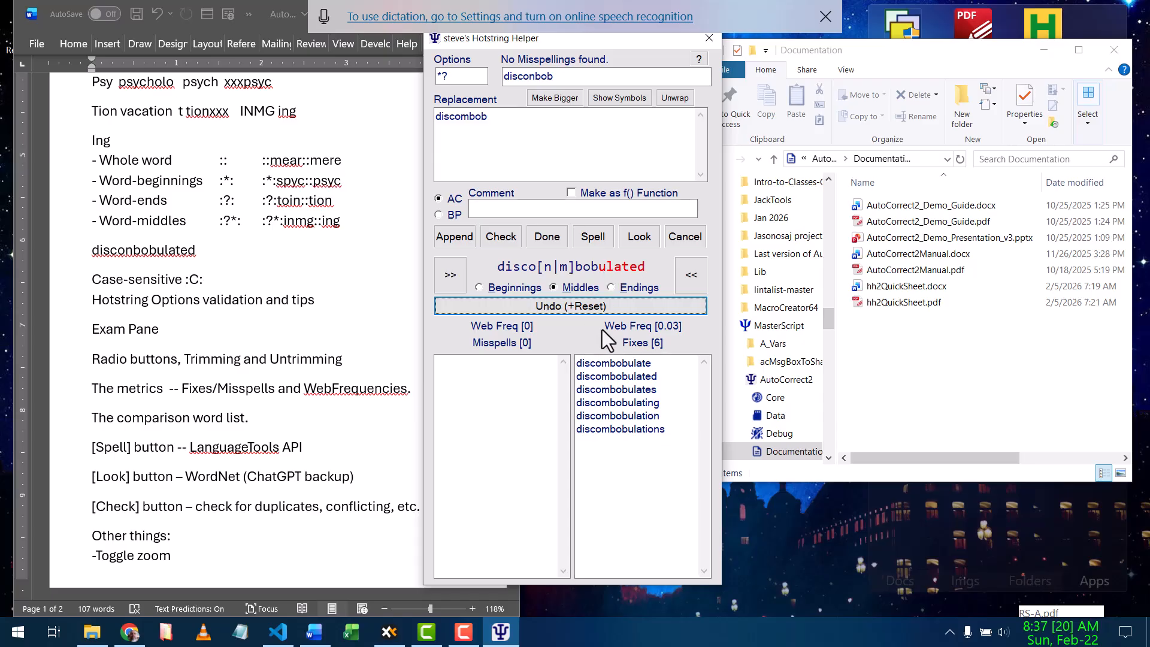
Trim the trigger and replacement again to discon and discom, and reset both to the full words
click(692, 281)
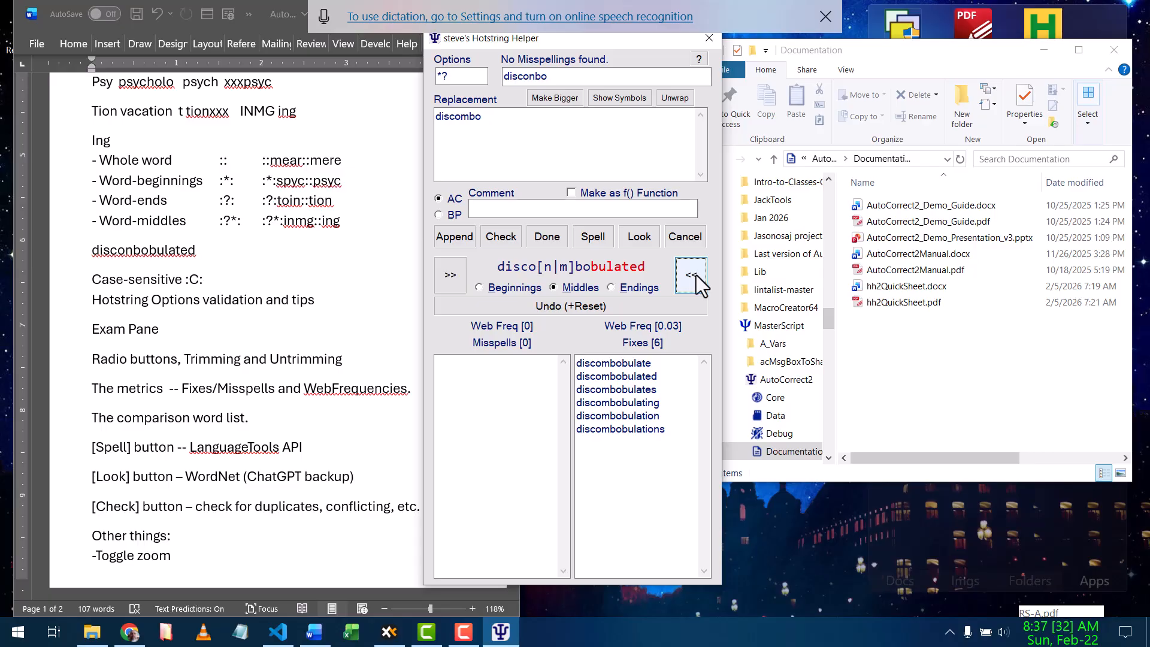
click(694, 281)
click(695, 281)
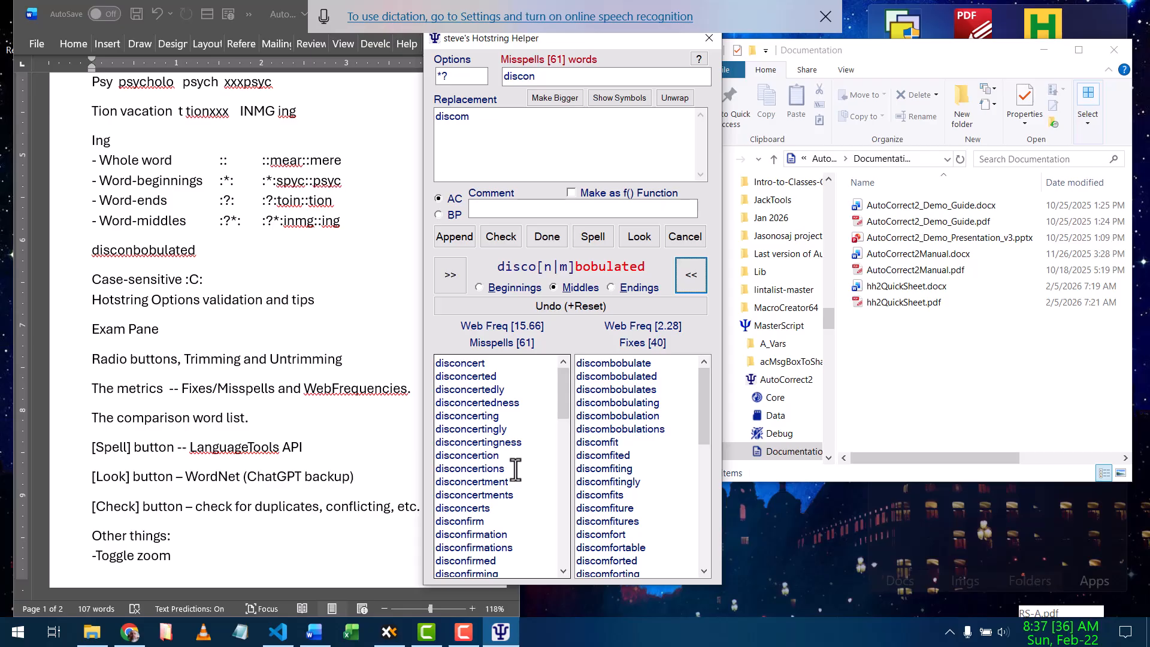
click(590, 308)
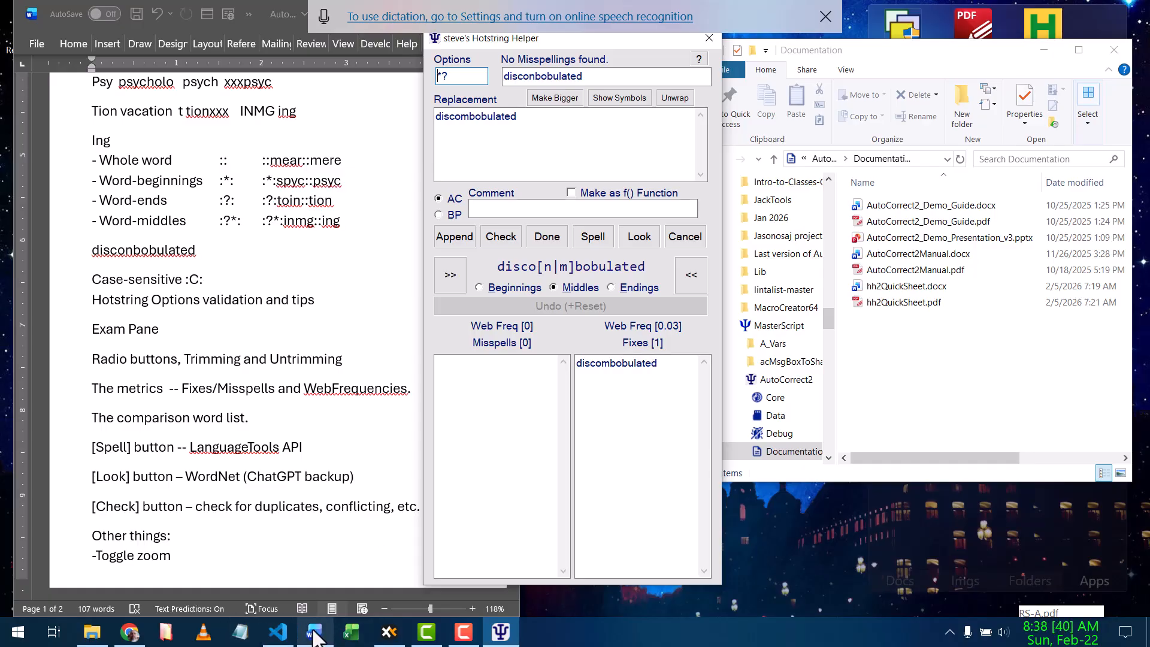
Switch to HotstringLib.ahk in VS Code and compare the worl entry's fixes comment with the Fixes metric in Hotstring Helper
click(278, 640)
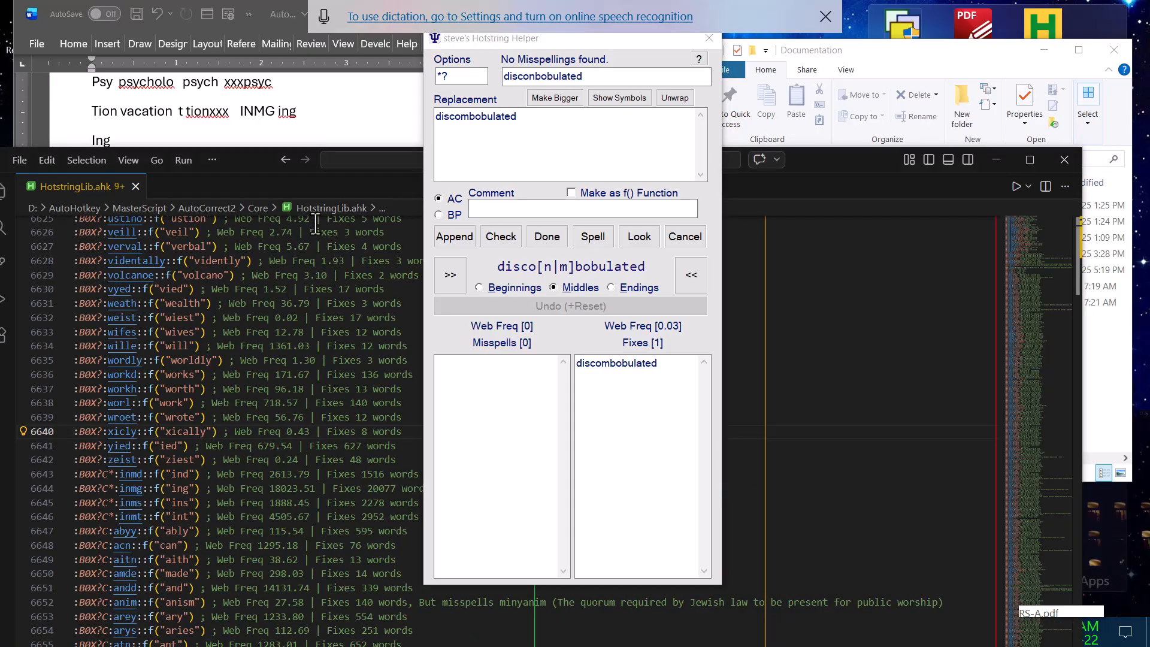
click(258, 395)
drag(316, 405, 402, 410)
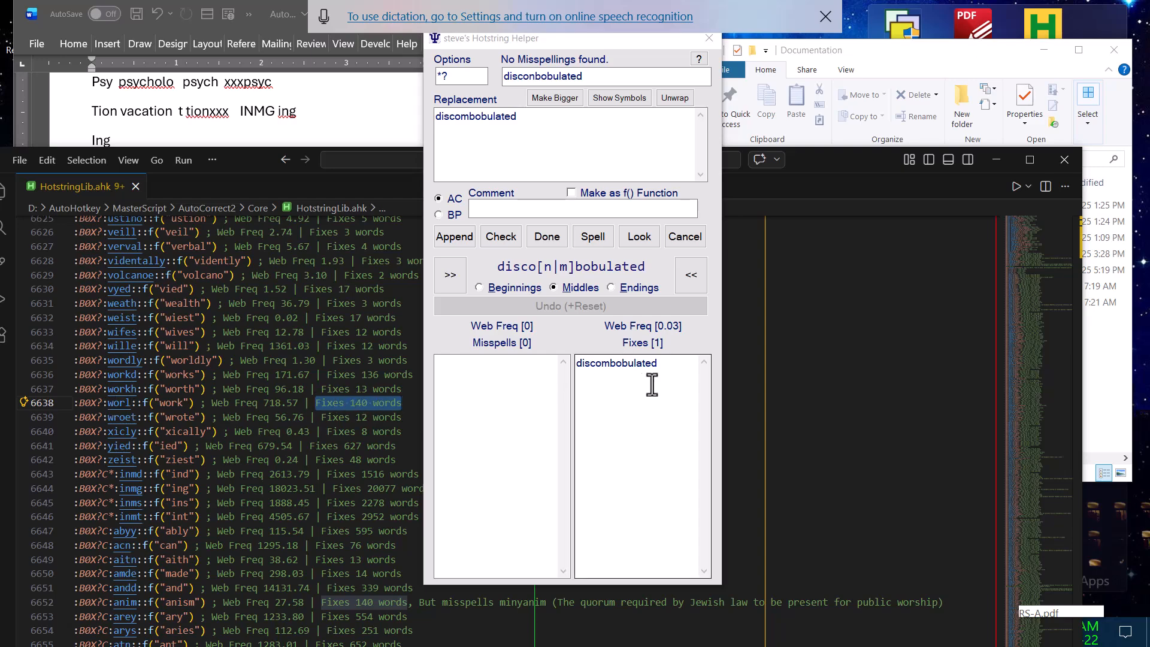
click(661, 345)
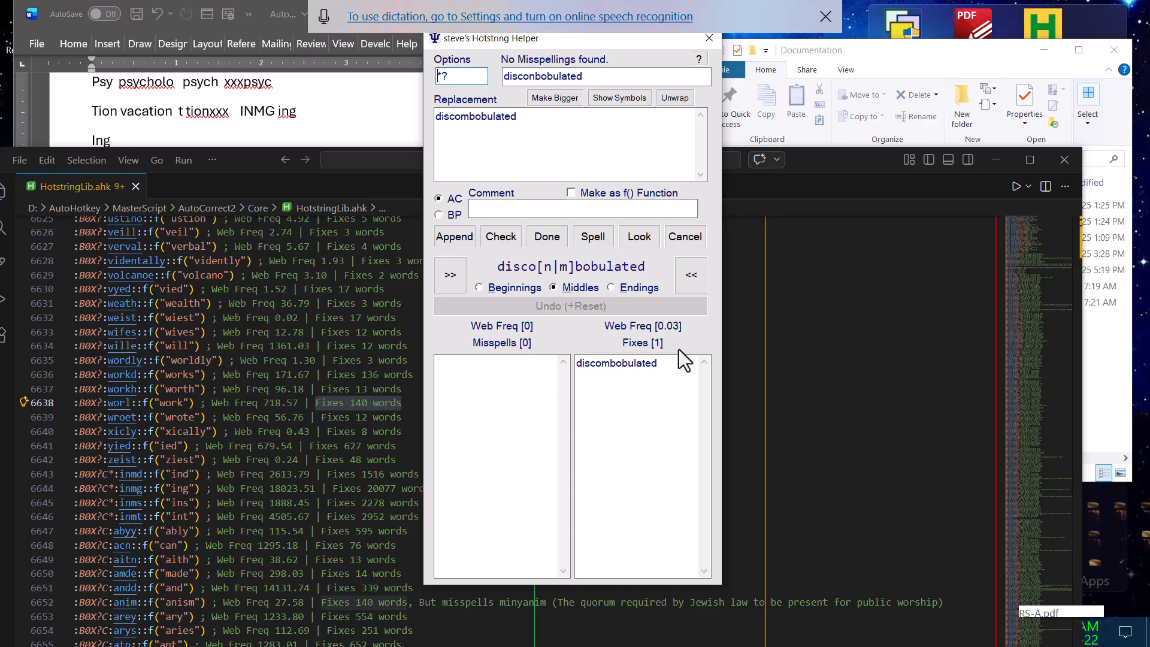
click(330, 409)
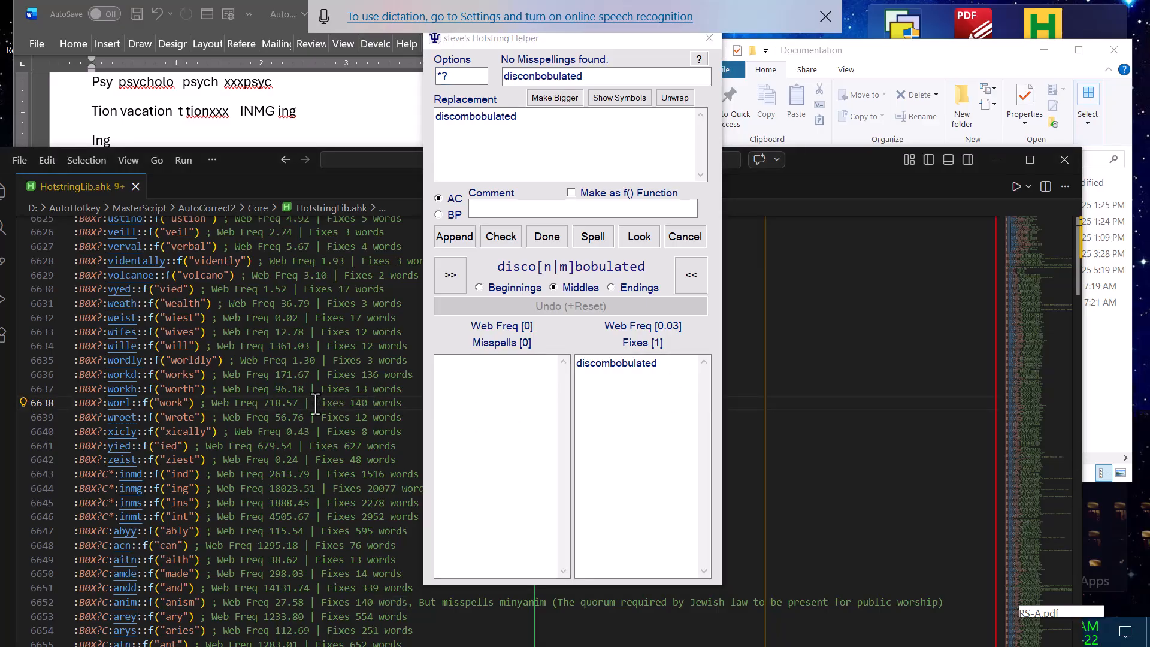
drag(316, 403, 403, 407)
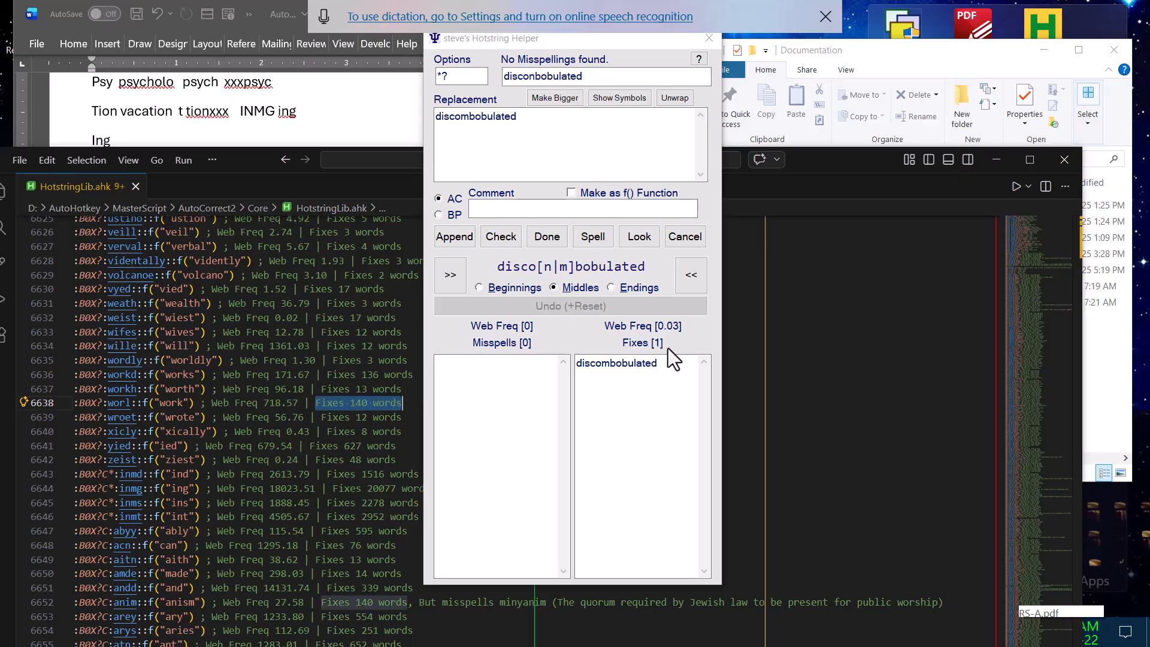
click(652, 346)
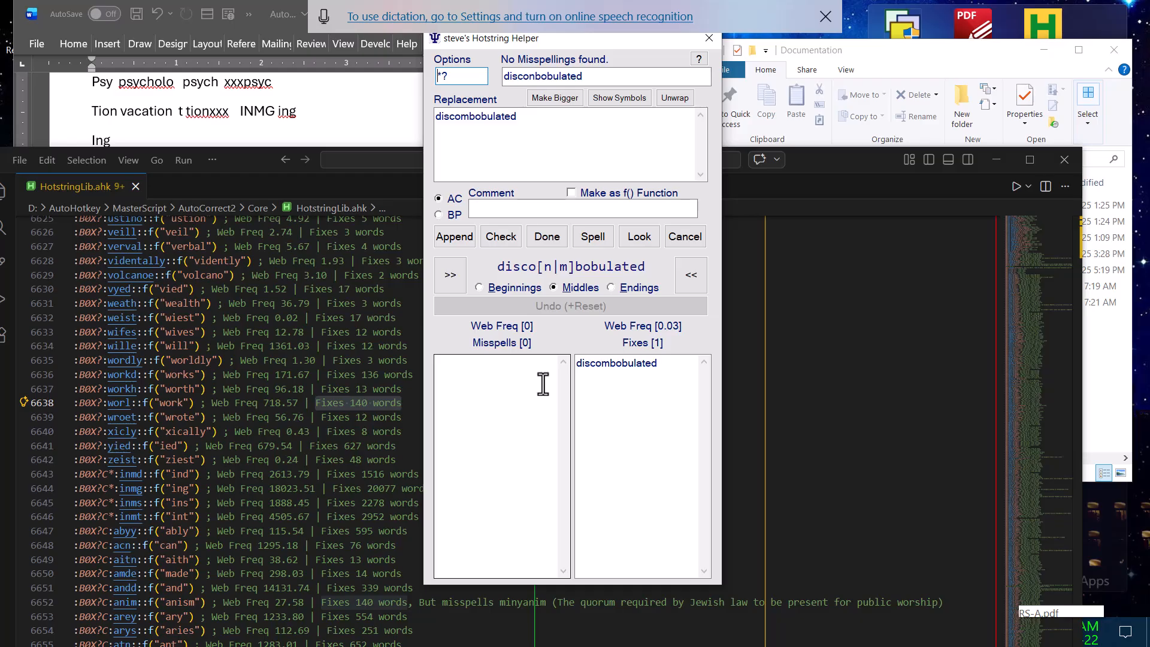
click(342, 409)
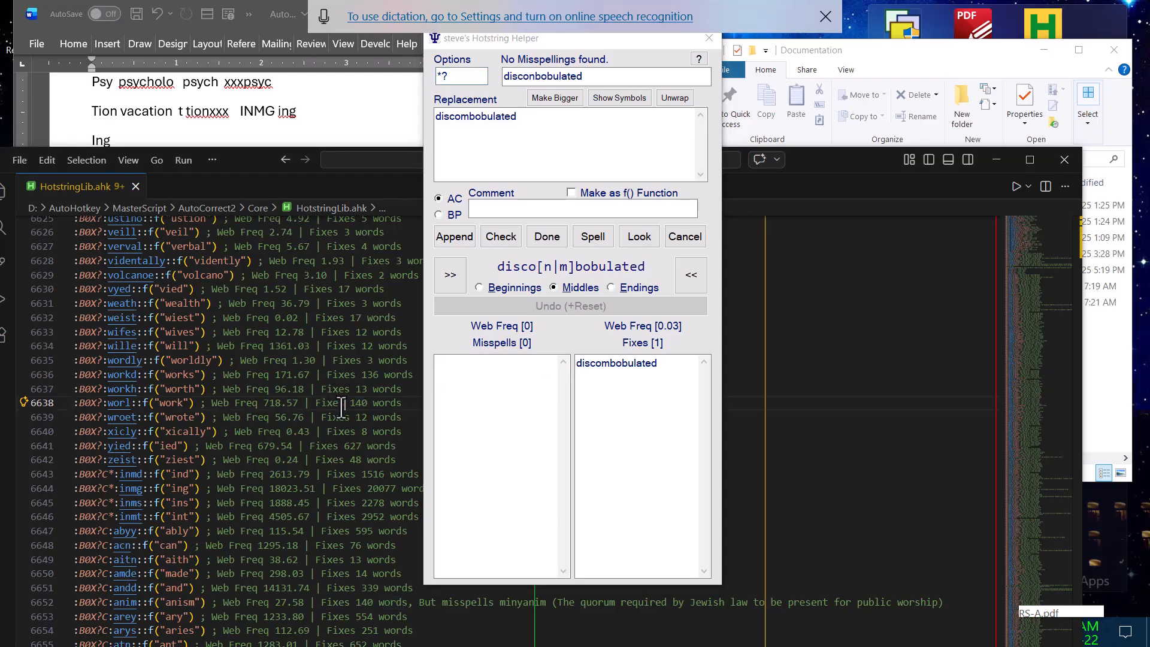
drag(314, 403, 405, 407)
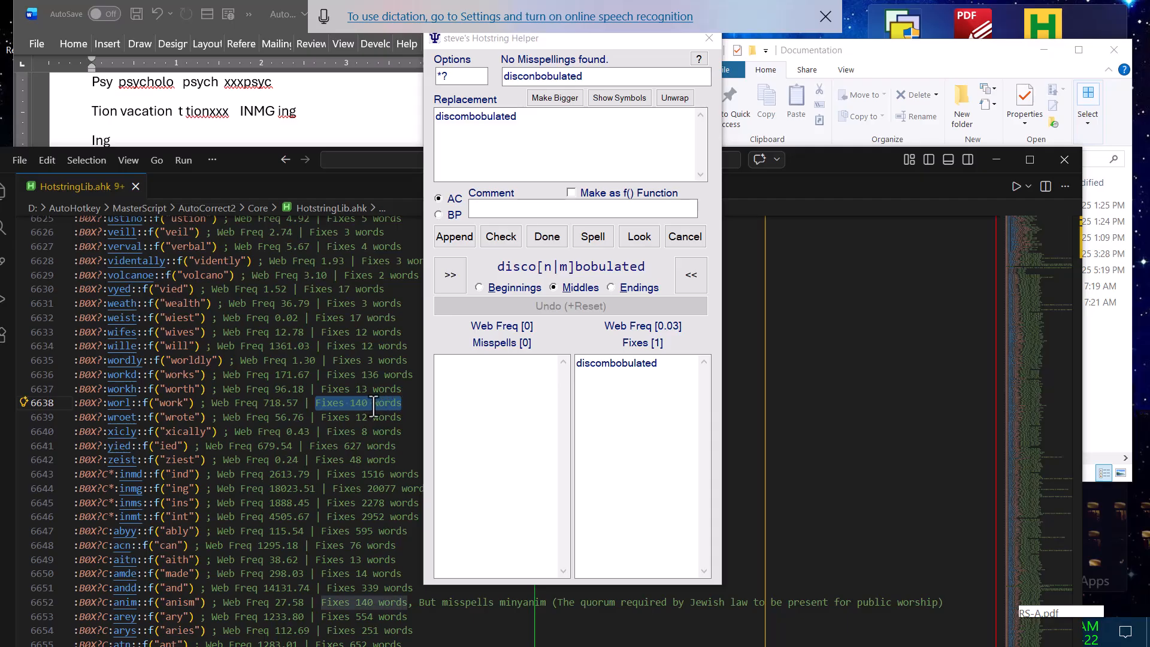
Open the Hotstring Statistics report and examine its regular autocorrects, total entries and potential fixes
click(333, 392)
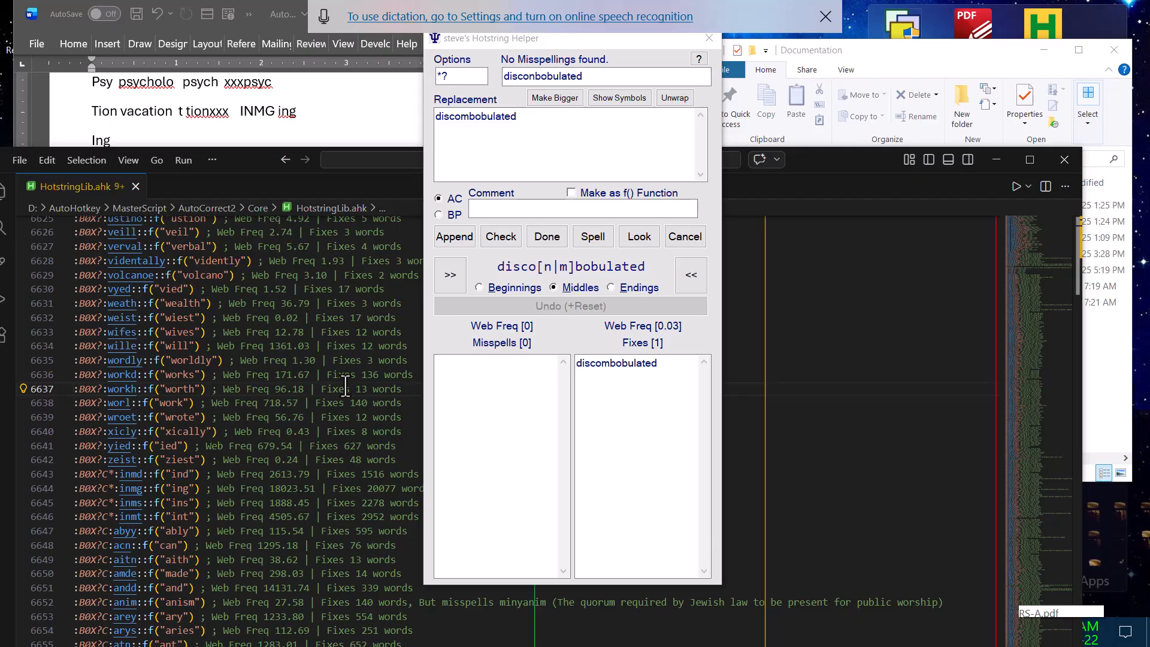
key(ctrl+F3)
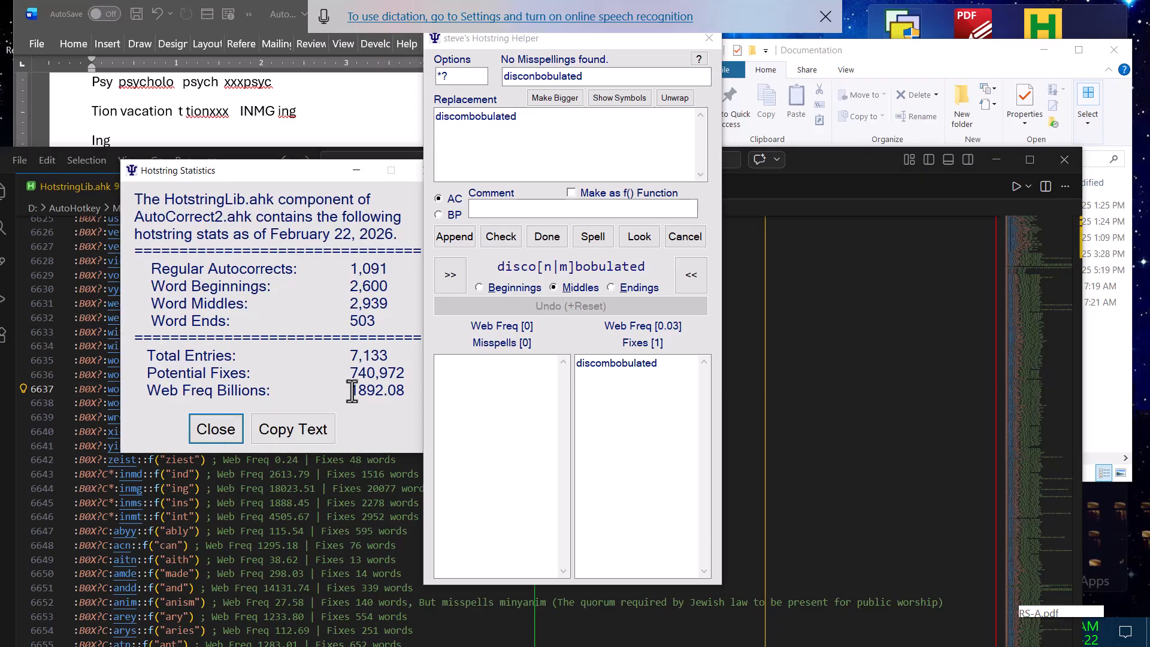
drag(288, 179, 234, 165)
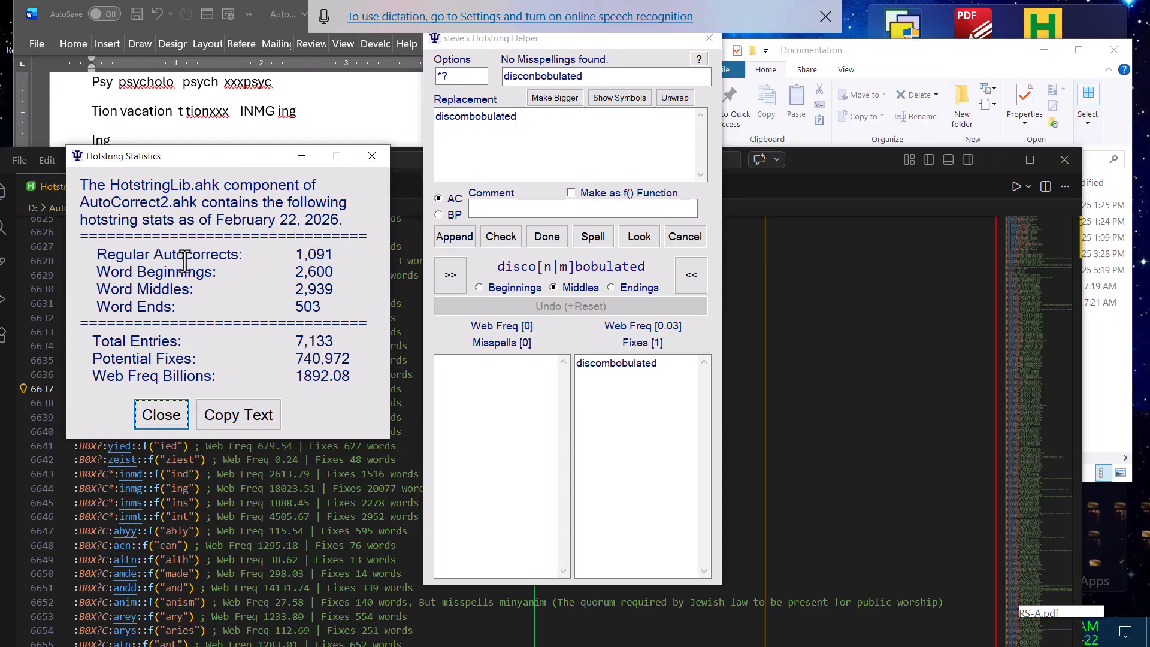
drag(333, 254, 268, 250)
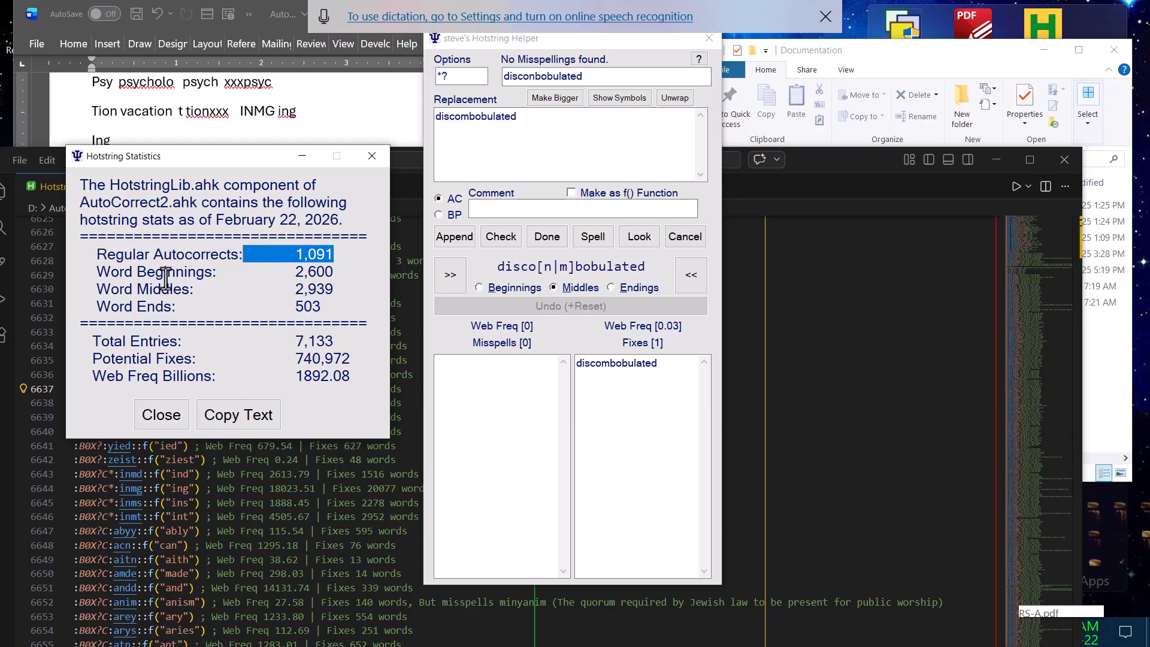
drag(336, 342, 274, 340)
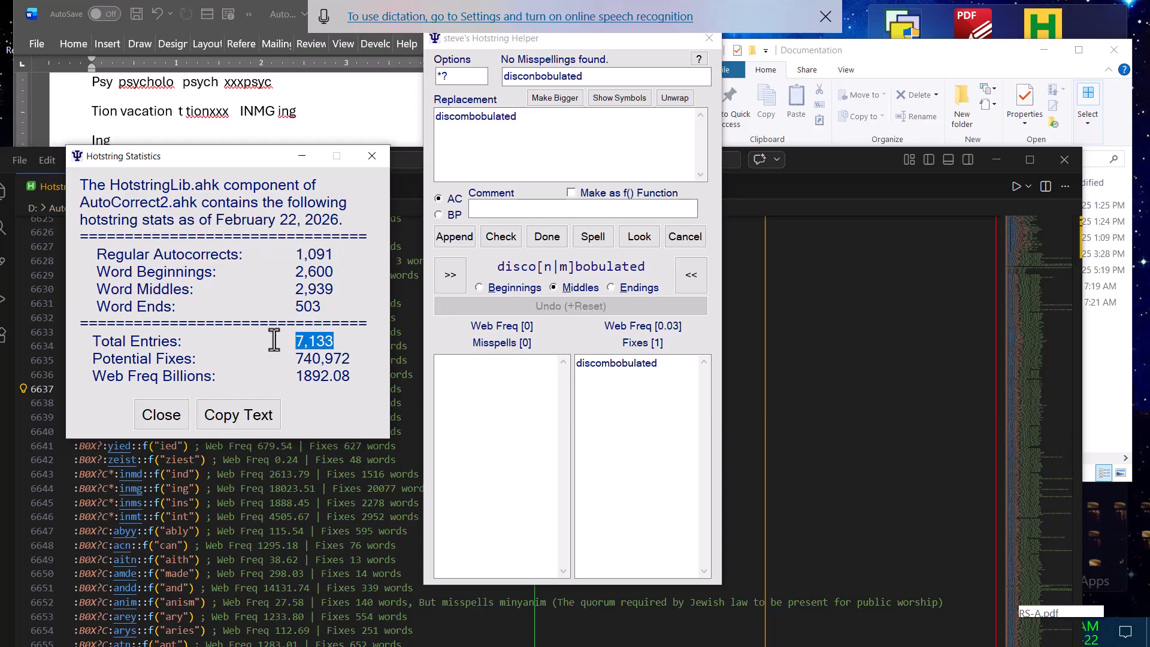
click(324, 358)
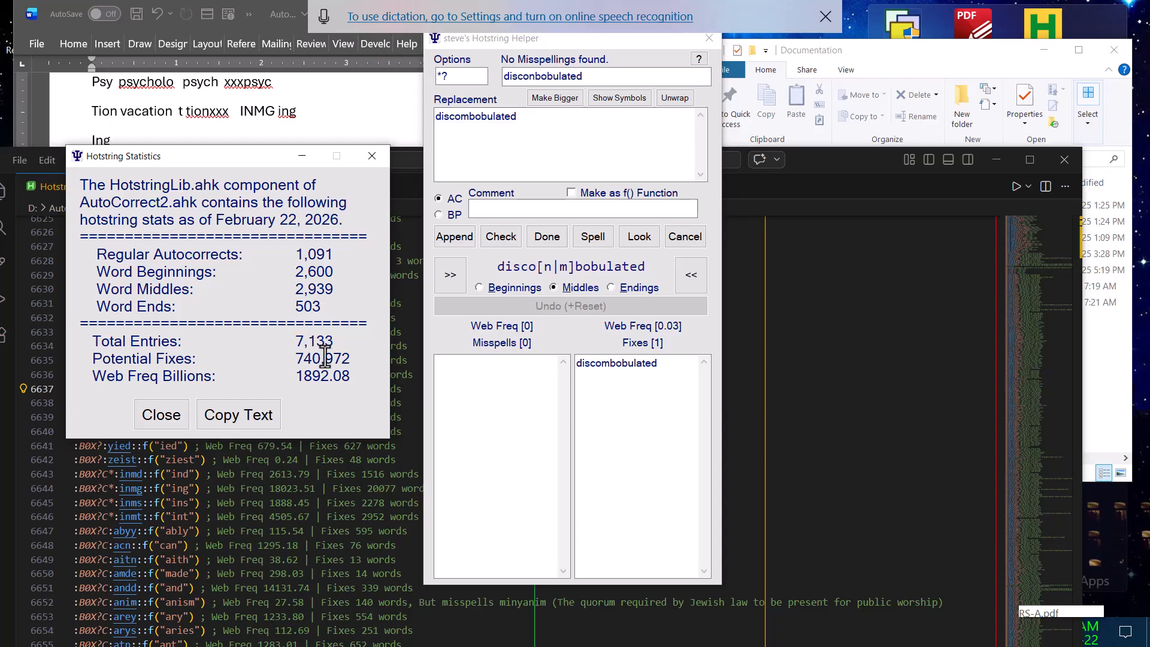
Compare the inms entry's fixes number in HotstringLib.ahk with the report's potential fixes, and minimize the statistics report
click(372, 505)
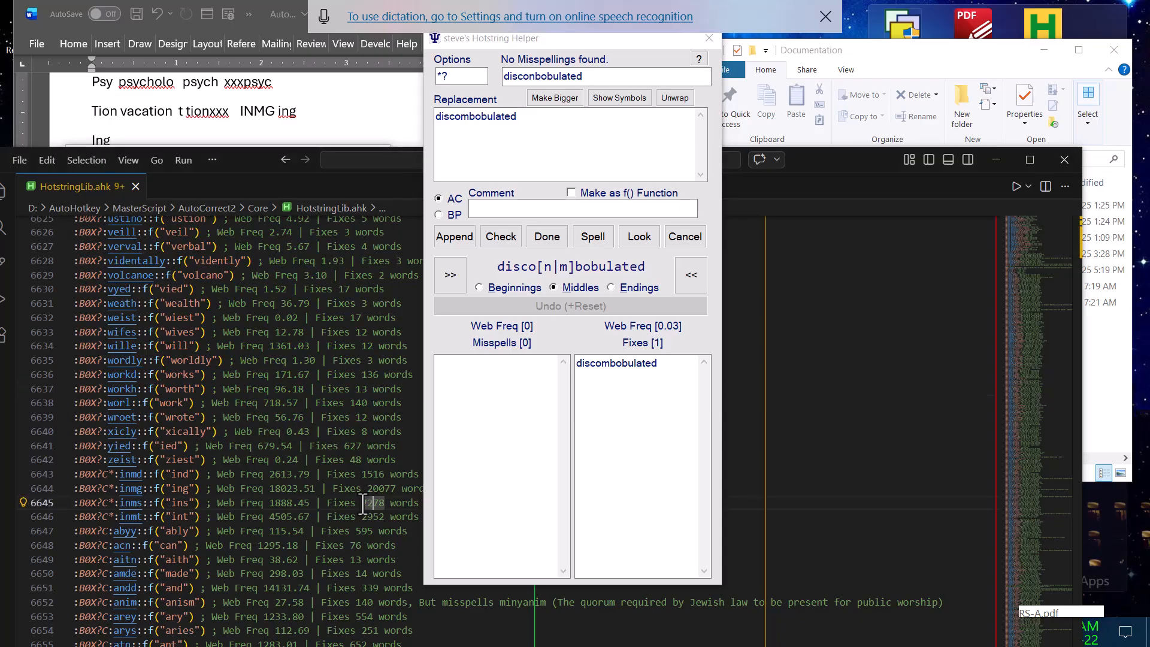
double_click(366, 503)
key(alt+Tab)
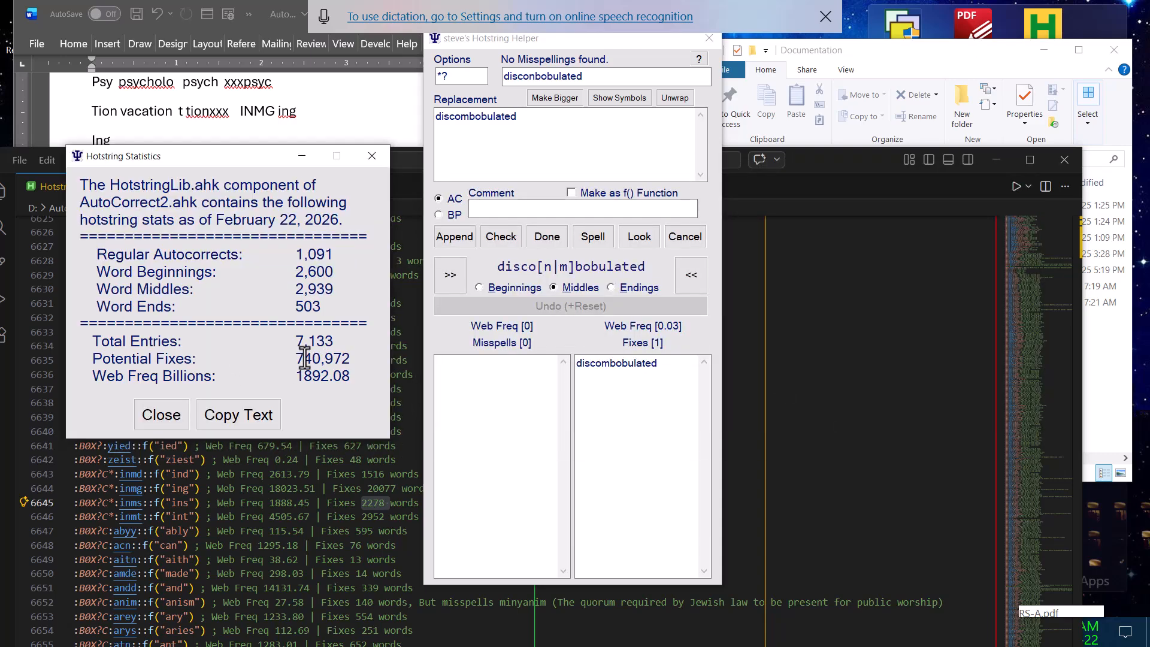
click(325, 358)
click(303, 156)
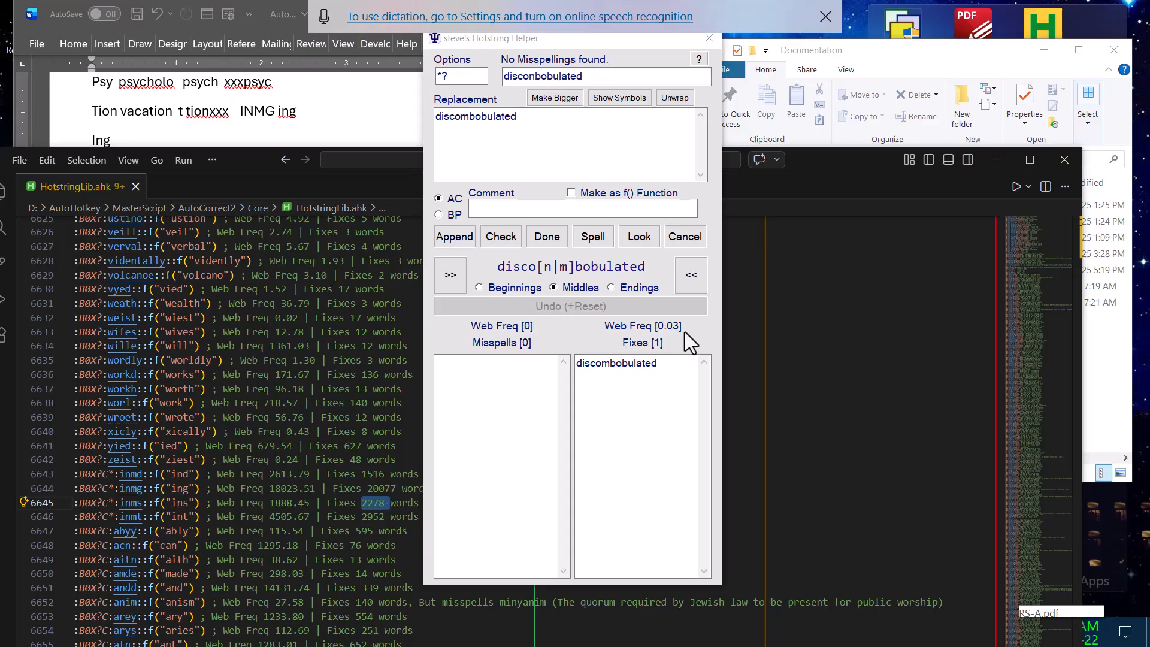
Trim two letters from the end of the trigger and replacement, down to disconbobulat and discombobulat
drag(616, 368, 592, 370)
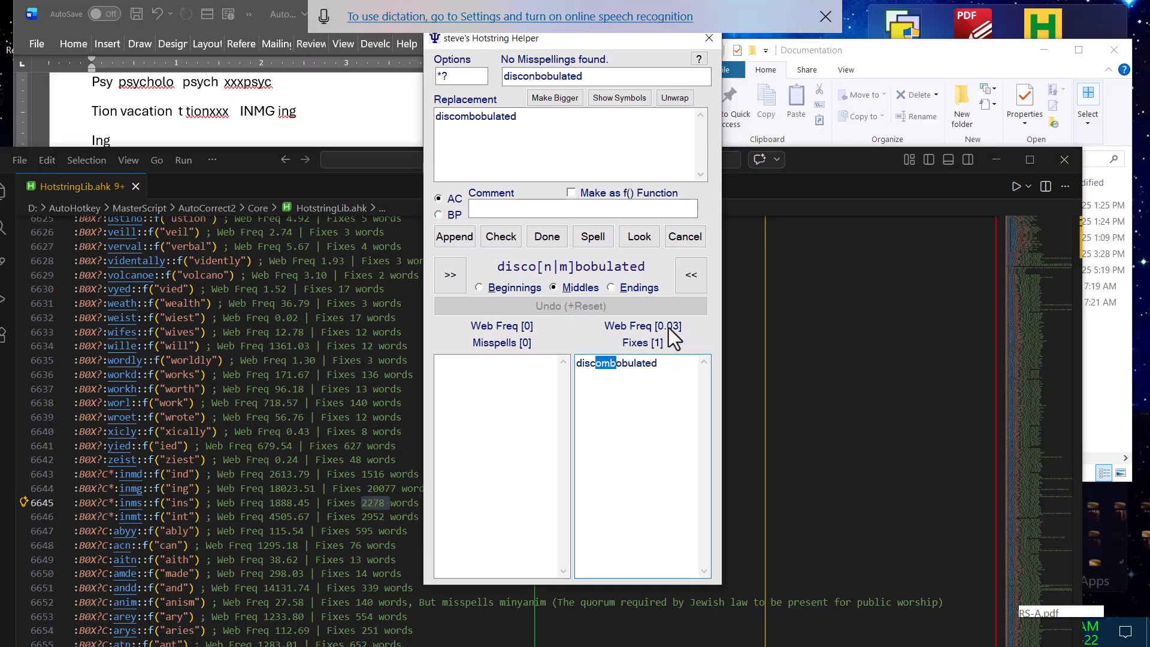
click(643, 371)
click(698, 270)
click(696, 271)
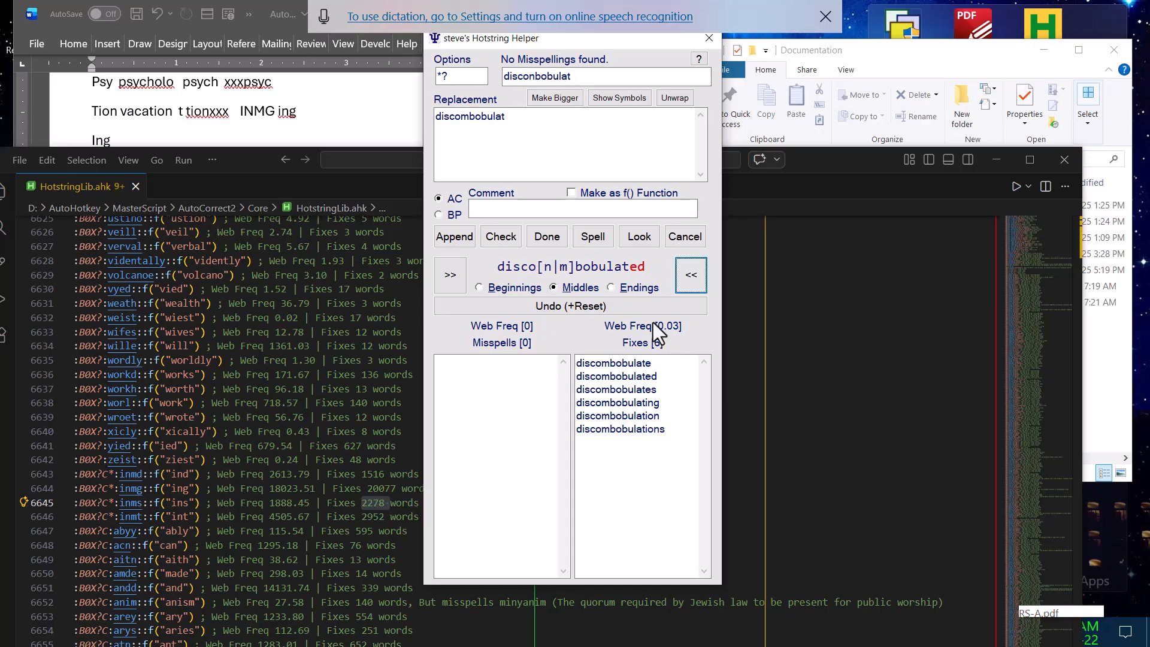
click(549, 267)
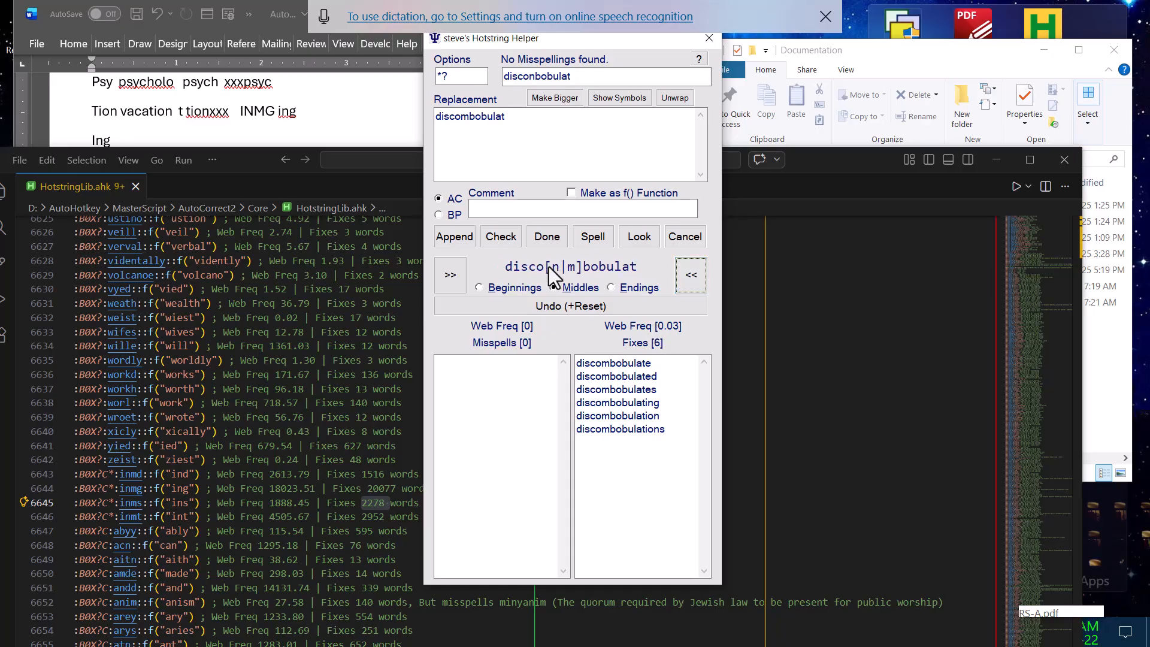
Load the word-middle hotstring :?*:inmg::ing from the Word notes into Hotstring Helper
click(293, 117)
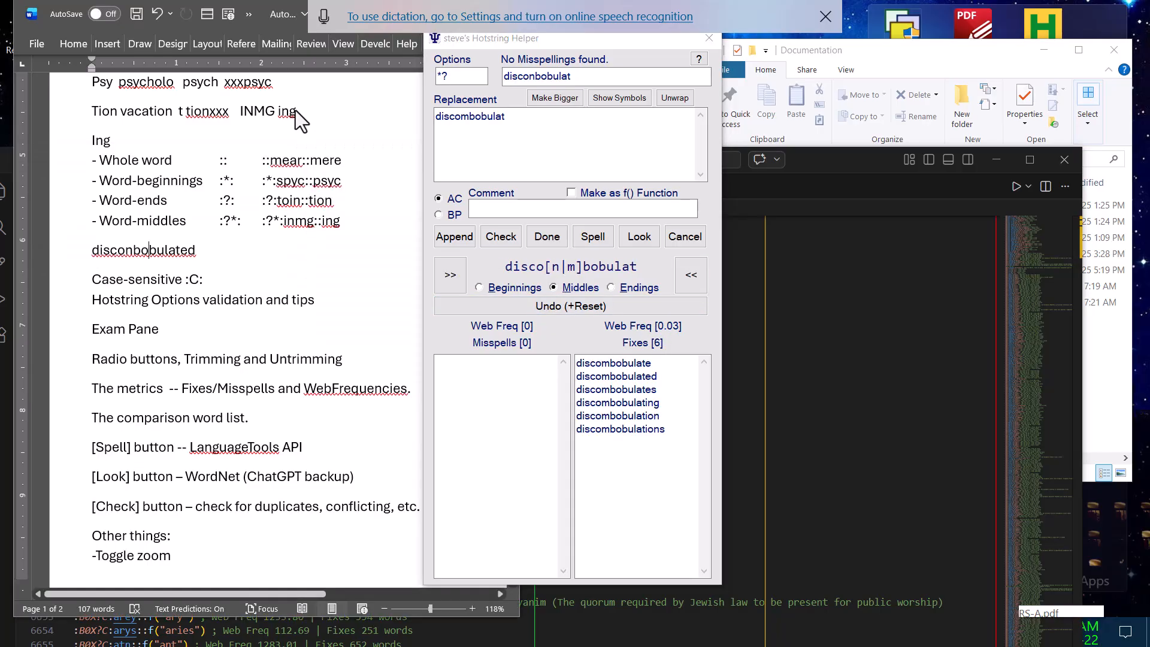
click(318, 221)
drag(340, 222, 257, 220)
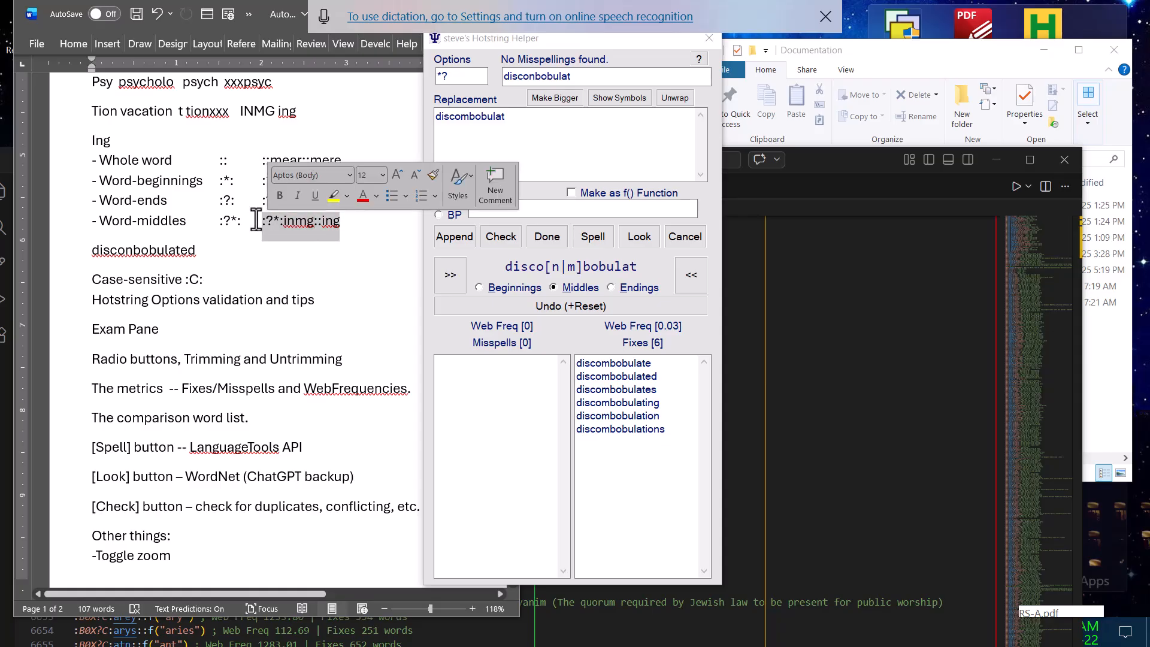
key(super+h)
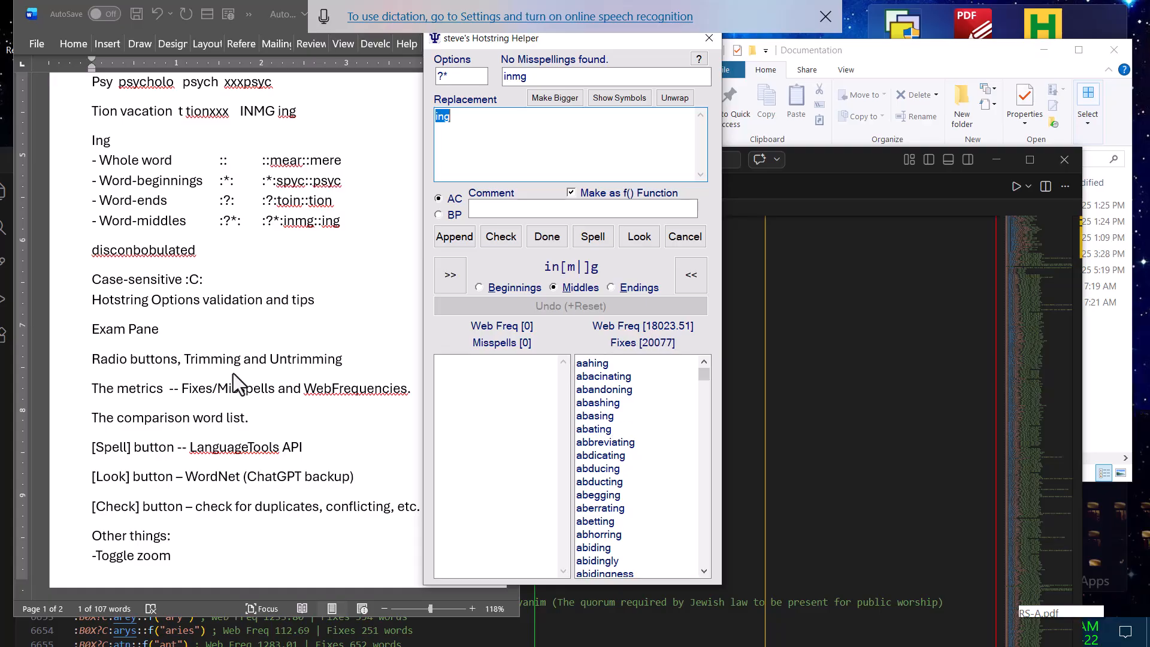
Review the notes on metrics and the comparison word list alongside the Misspells and Fixes lists for inmg, moving Hotstring Helper aside
click(252, 308)
scroll(315, 374, down, 1)
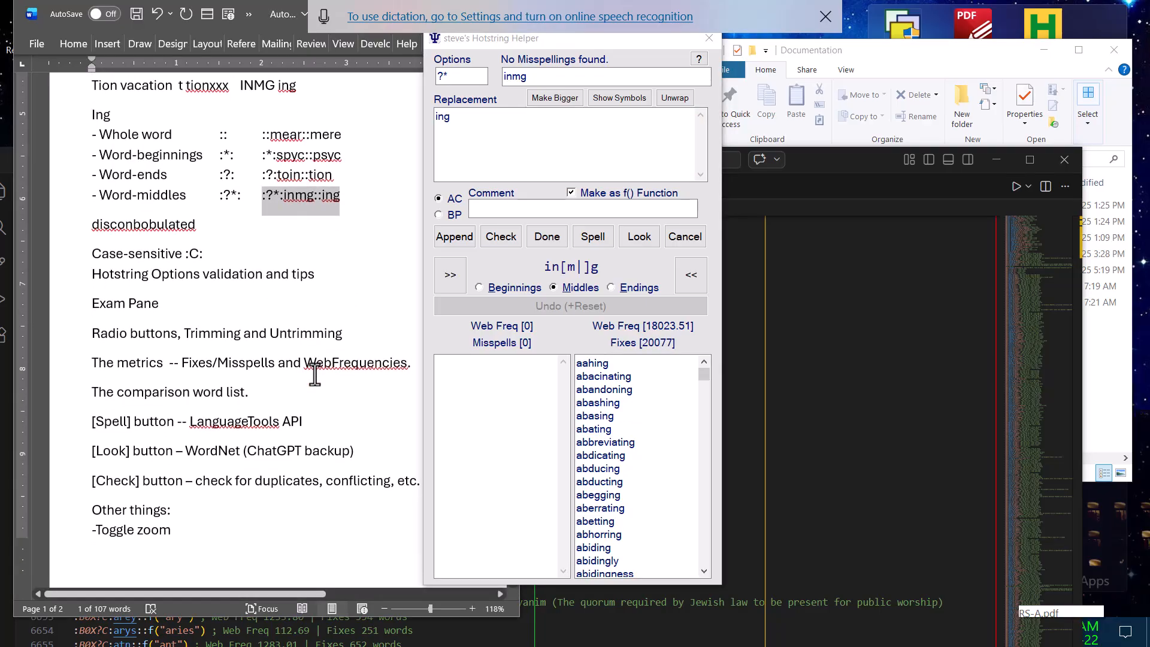
scroll(315, 374, down, 2)
click(231, 321)
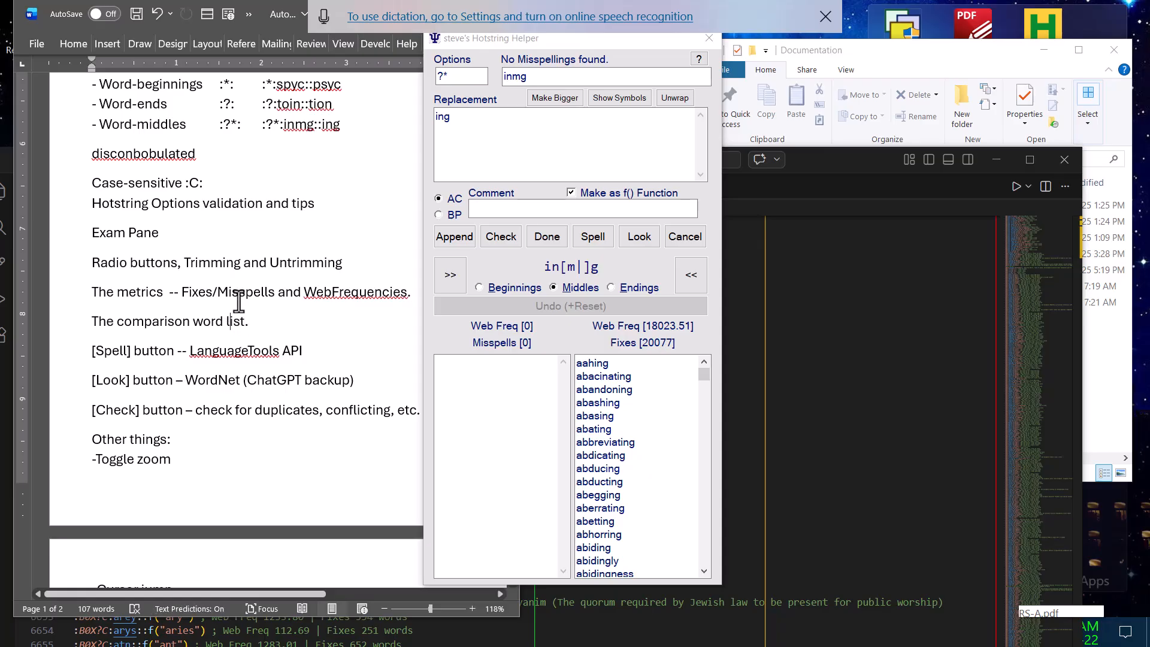
click(240, 301)
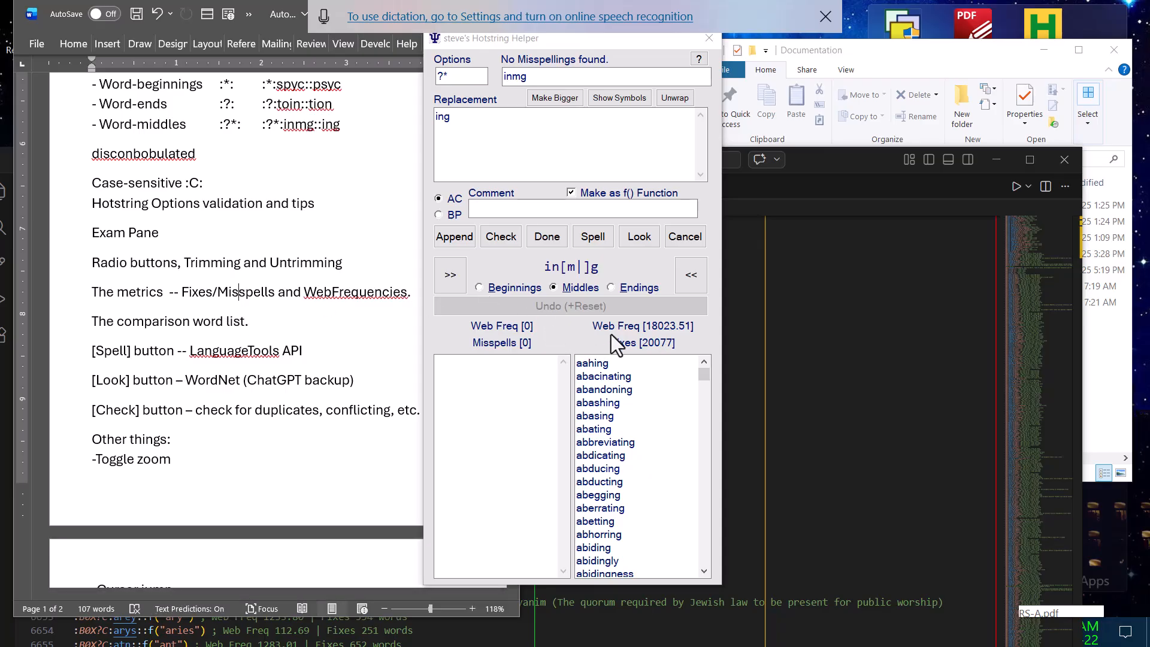
click(626, 386)
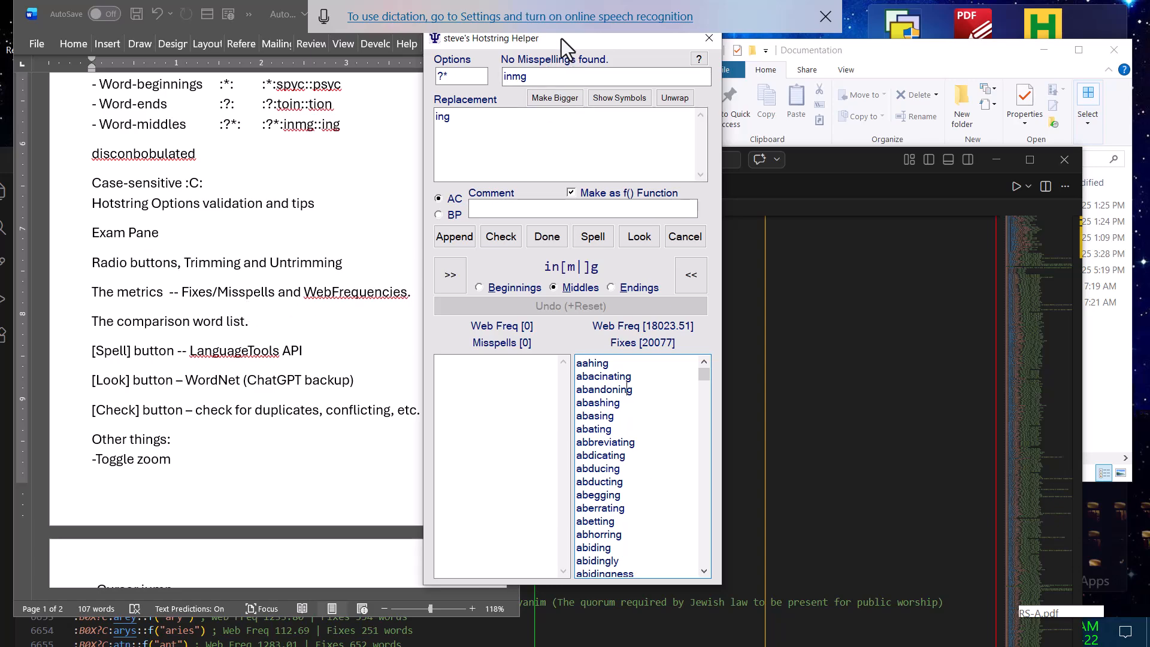
drag(562, 39, 598, 44)
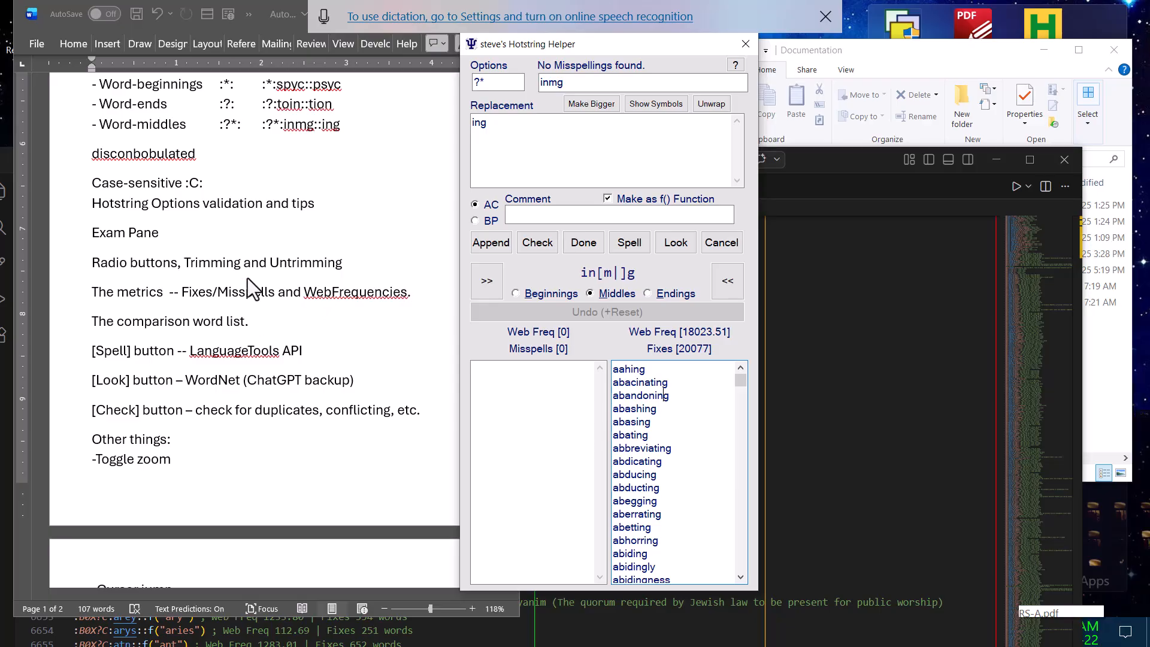
click(553, 401)
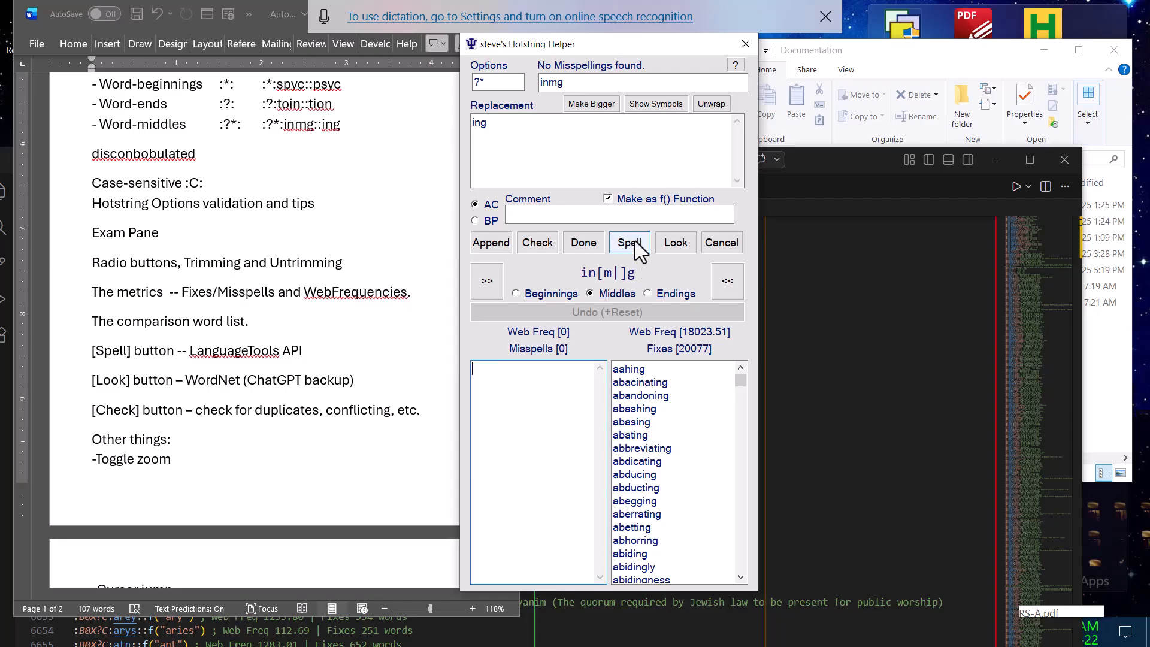
Load the word disconbobulated from the Word notes into Hotstring Helper
click(113, 154)
double_click(133, 155)
triple_click(135, 156)
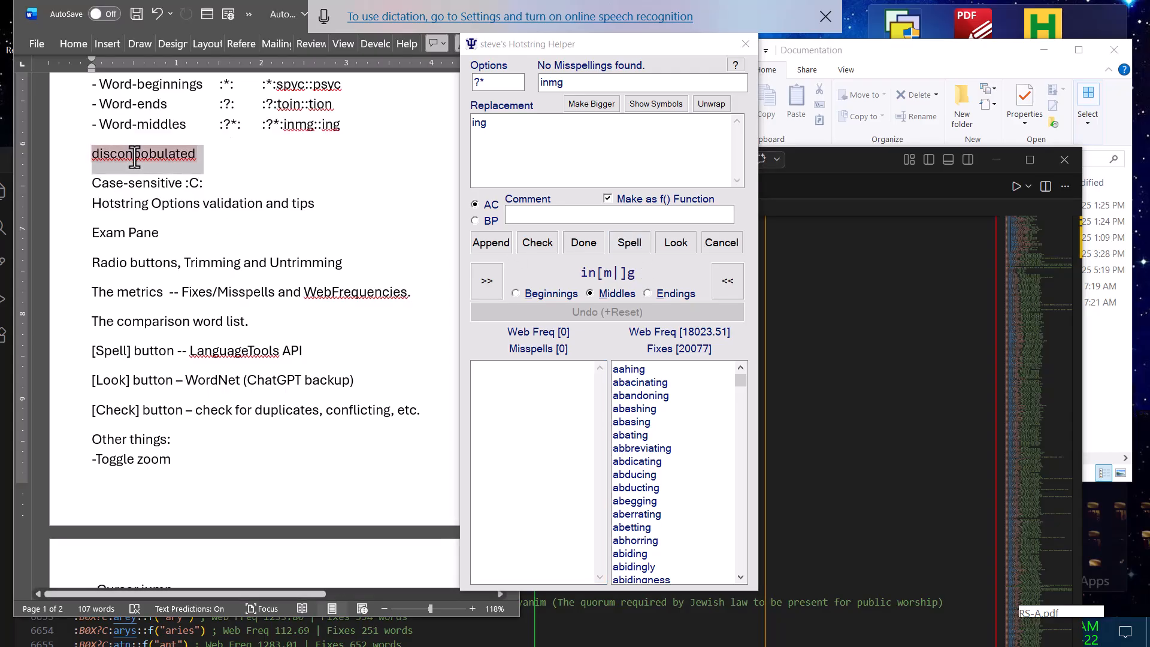
key(super+h)
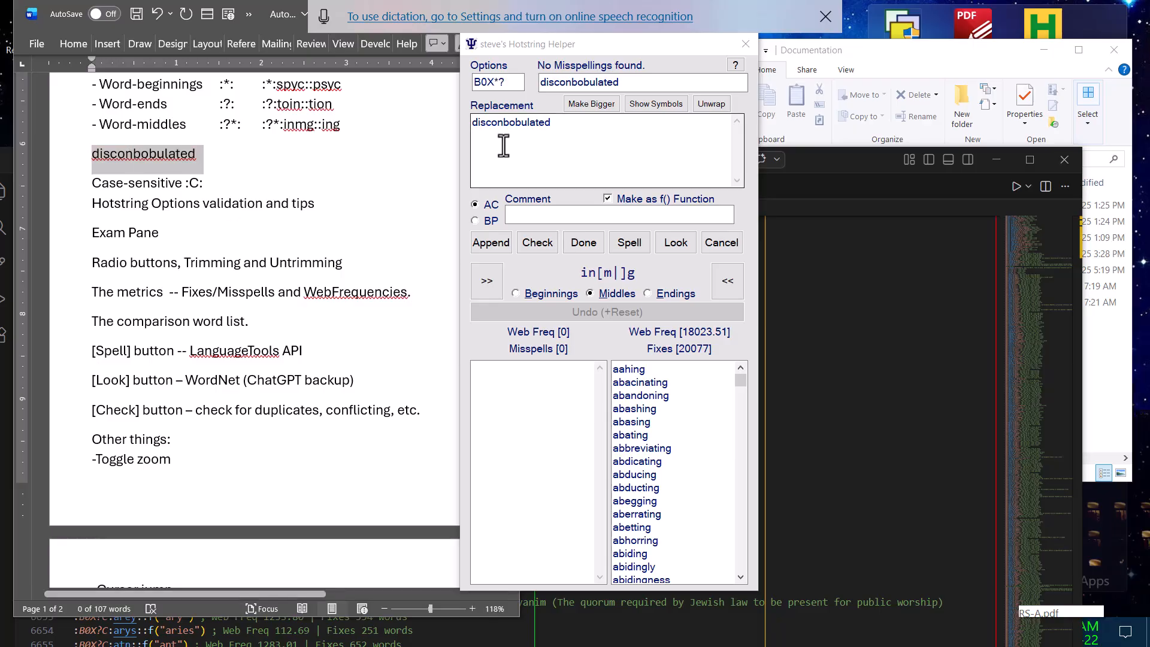
Correct the replacement text to discombobulated
click(523, 122)
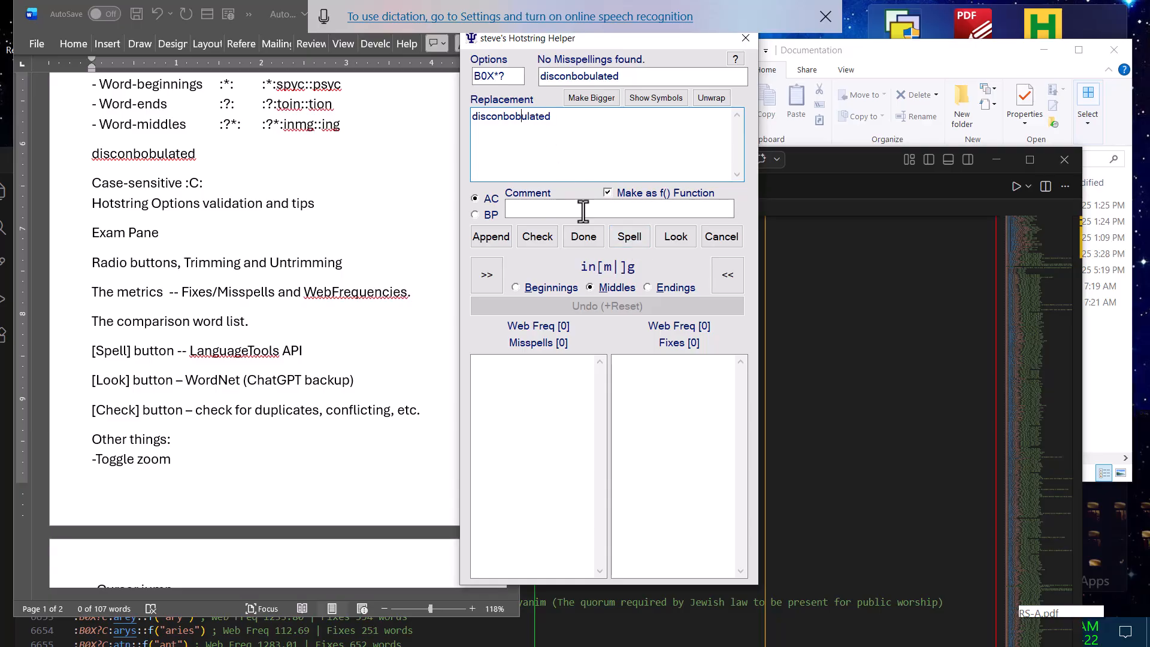
drag(496, 117, 501, 118)
text(m)
click(595, 119)
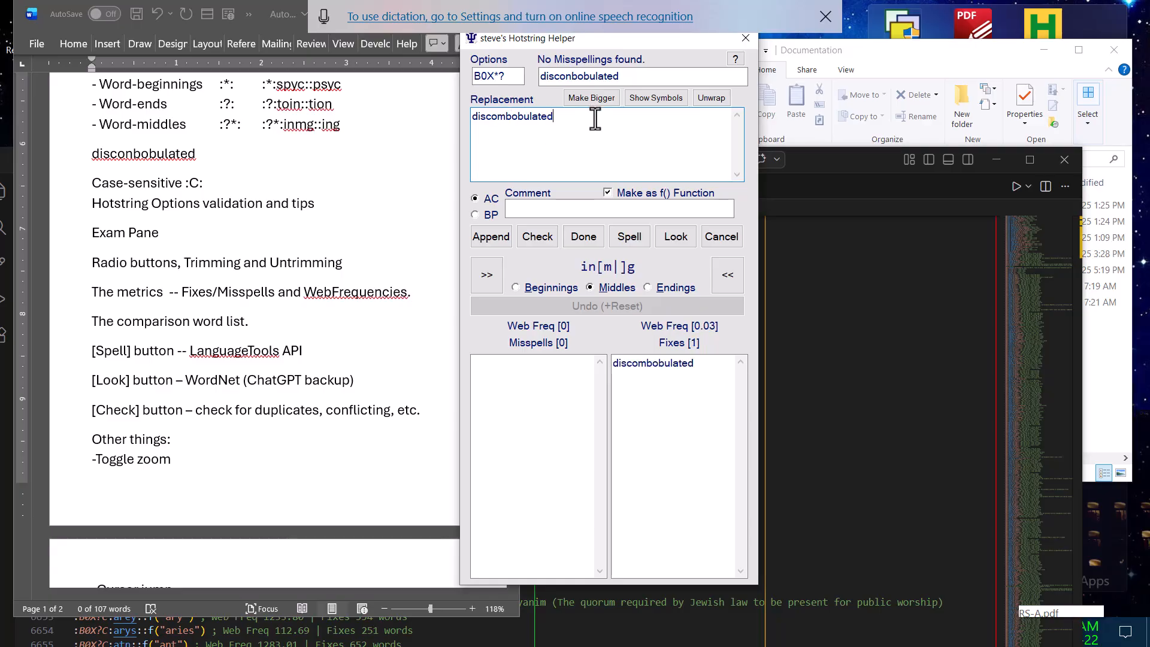
Look up the definition of discombobulated from the Fixes list and move the definition window clear of Hotstring Helper
double_click(524, 119)
click(525, 120)
drag(590, 123, 436, 108)
click(562, 147)
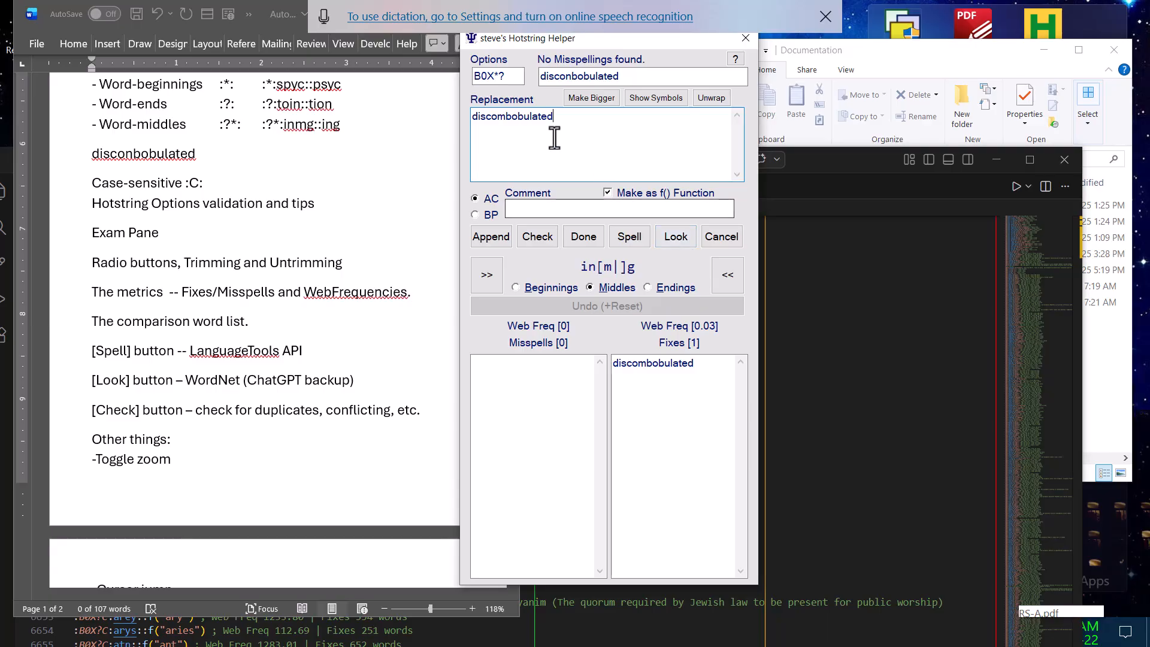
double_click(514, 117)
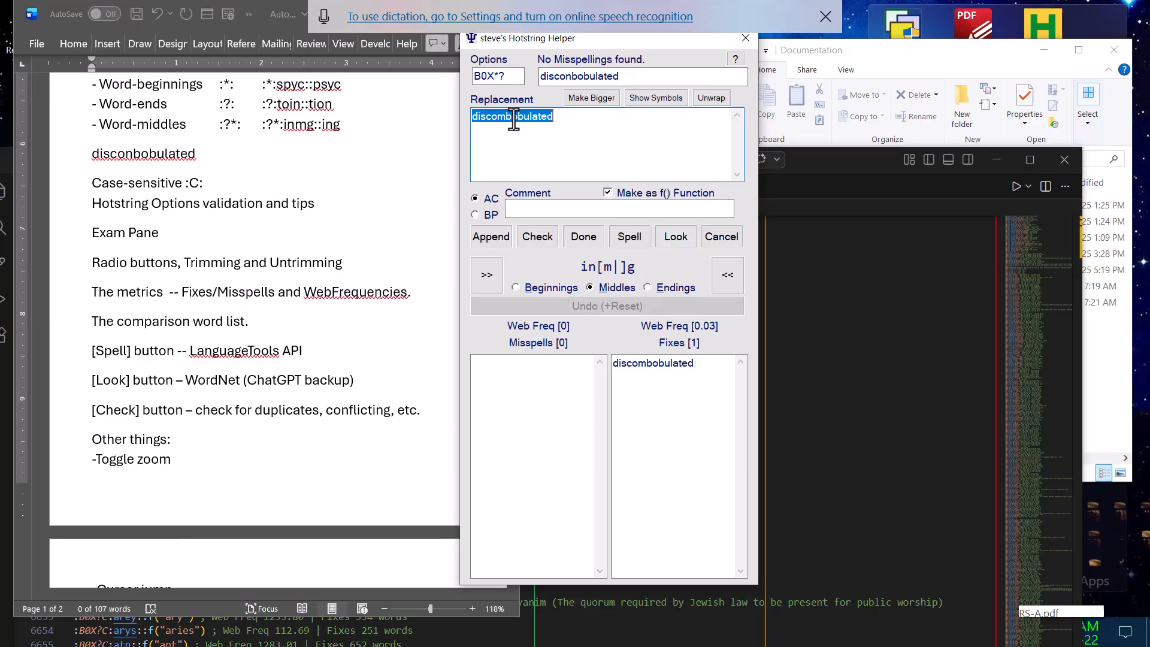
double_click(643, 363)
click(680, 238)
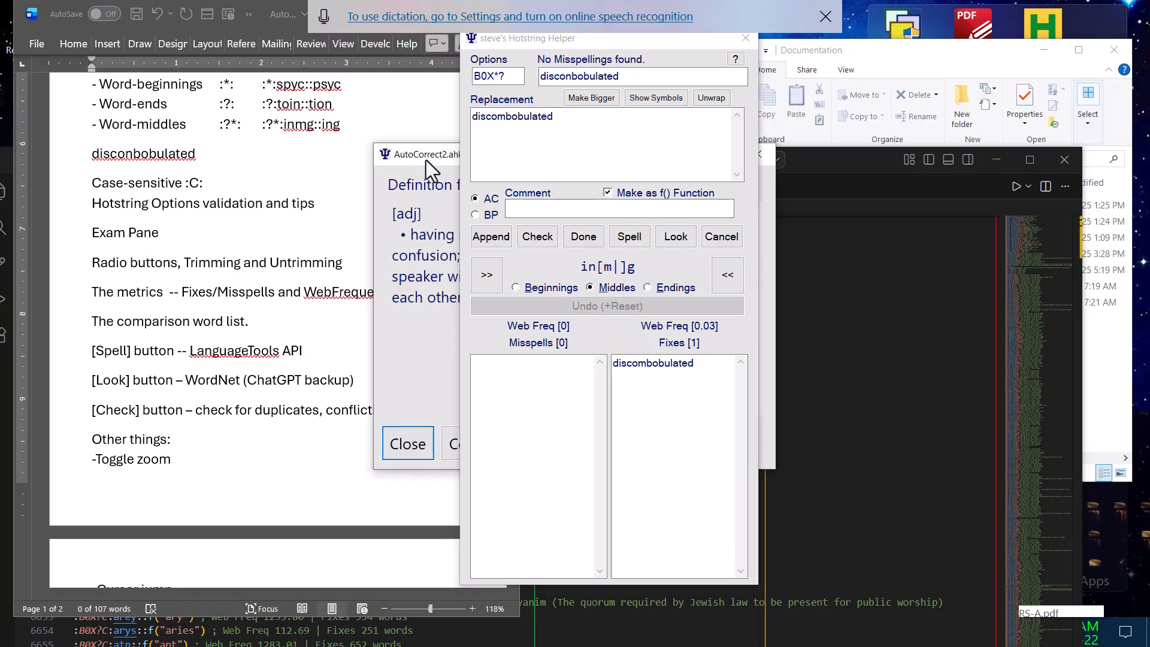
drag(426, 160, 111, 111)
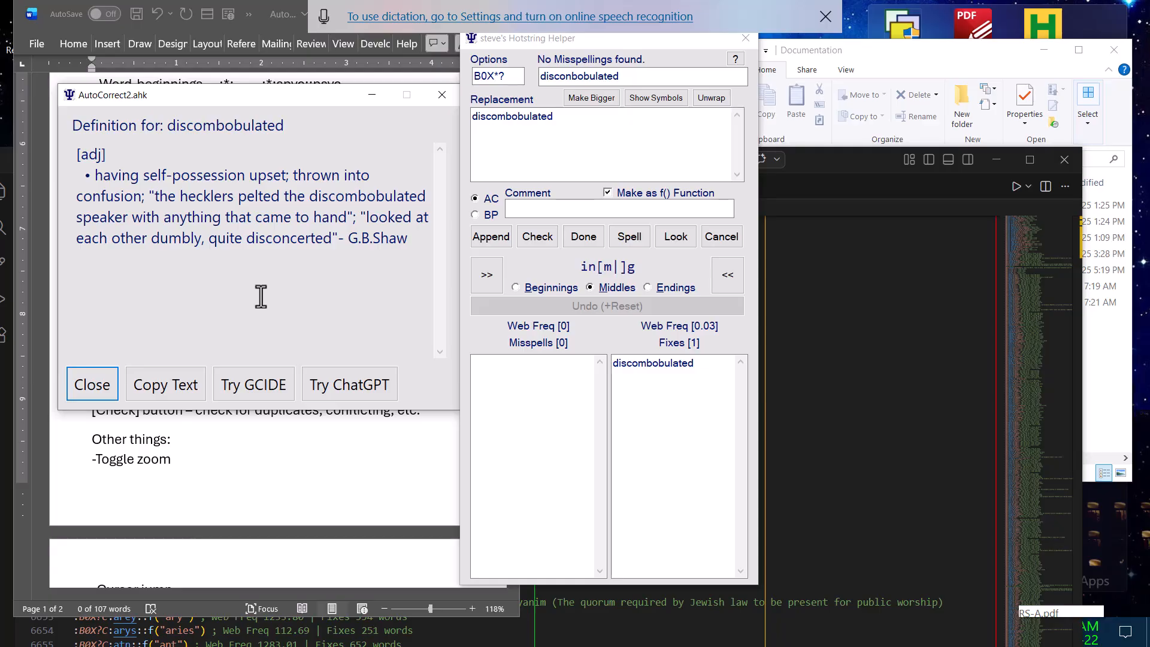
Get the ChatGPT definition of discombobulated and close the definition window
click(336, 393)
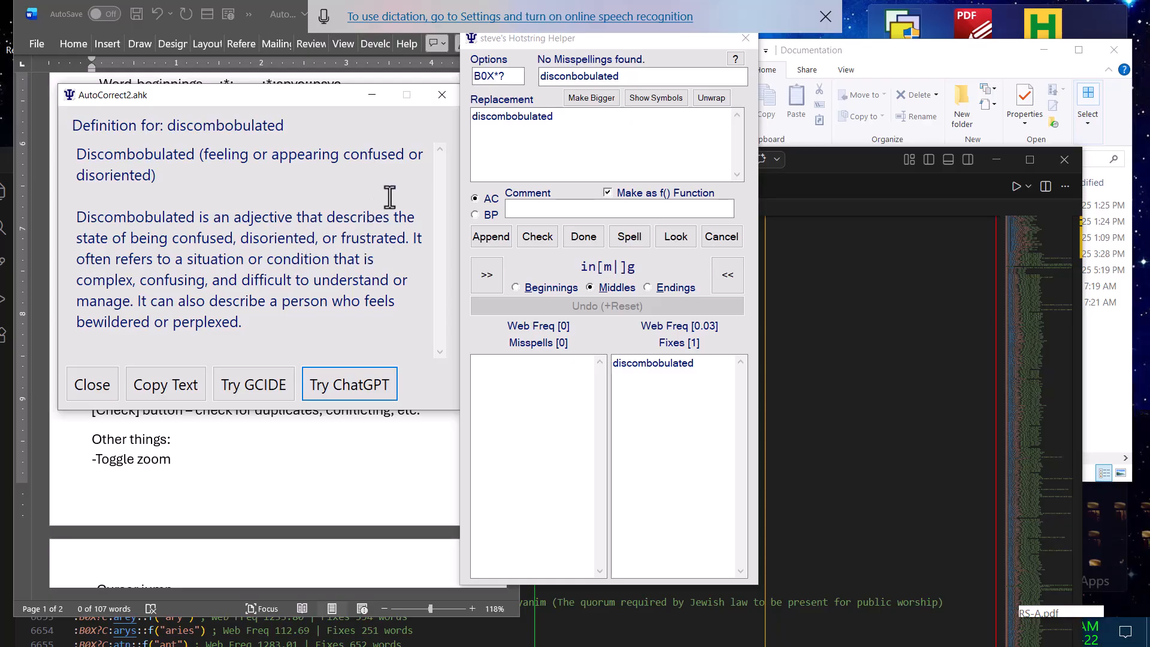
drag(268, 91, 260, 88)
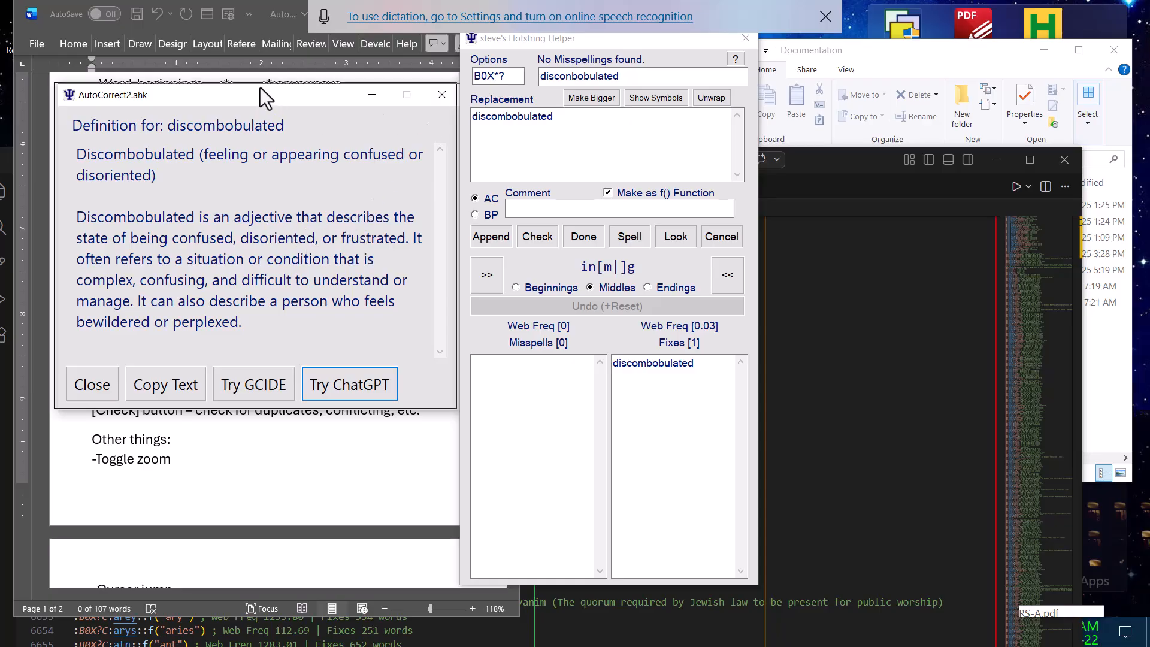
click(433, 91)
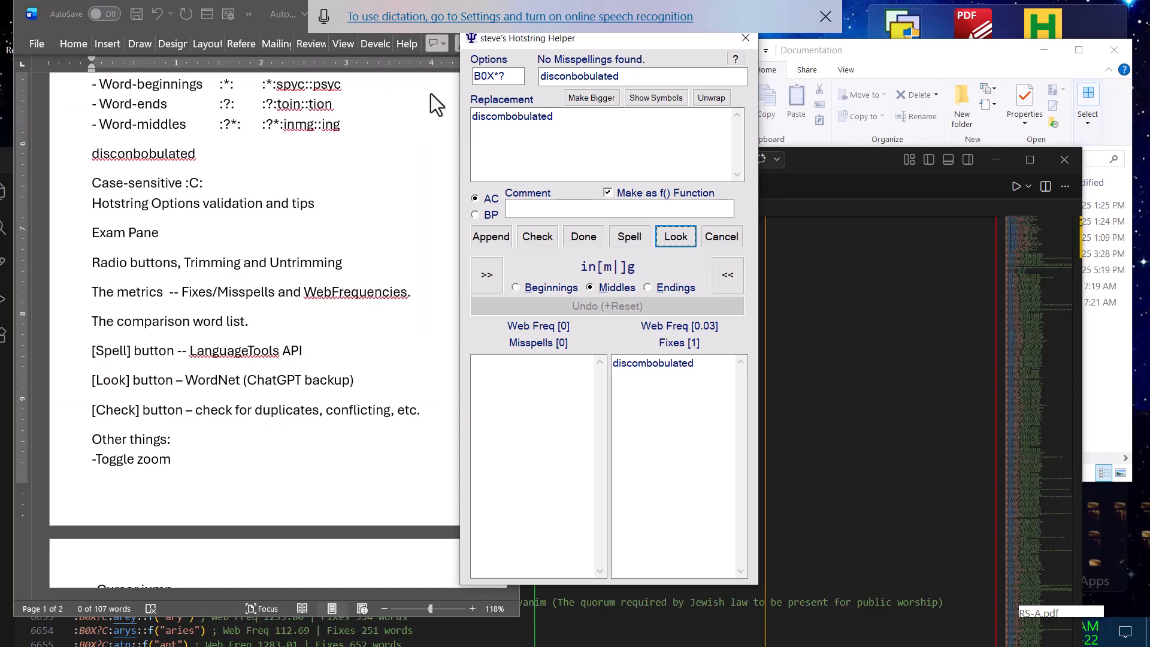
click(667, 372)
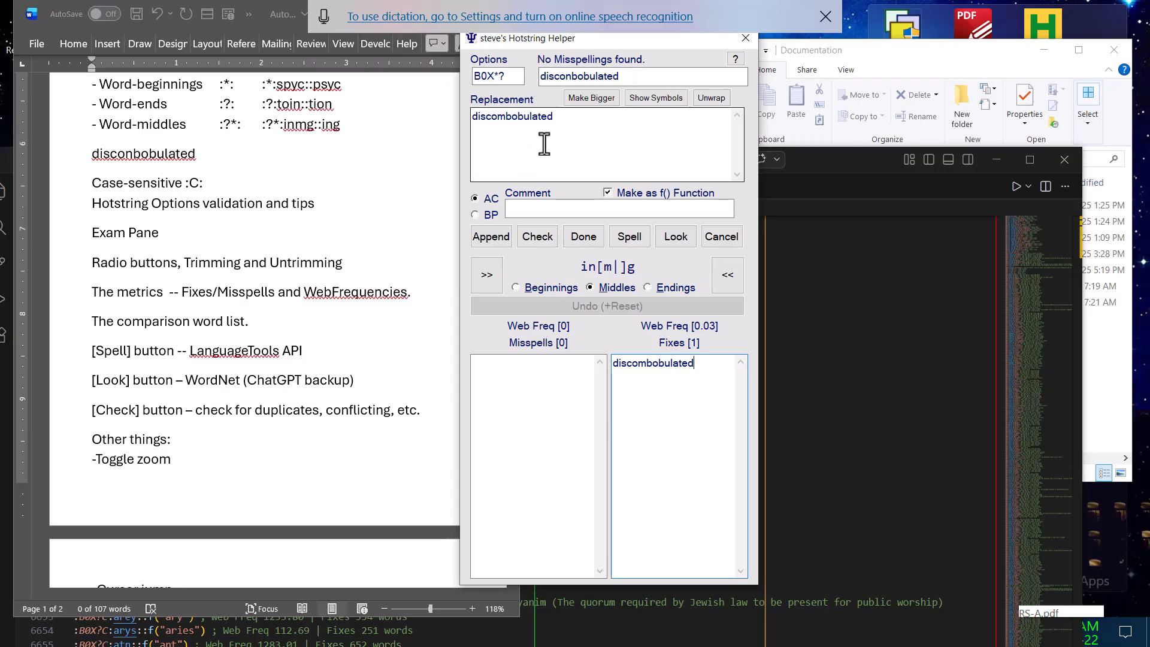
click(725, 273)
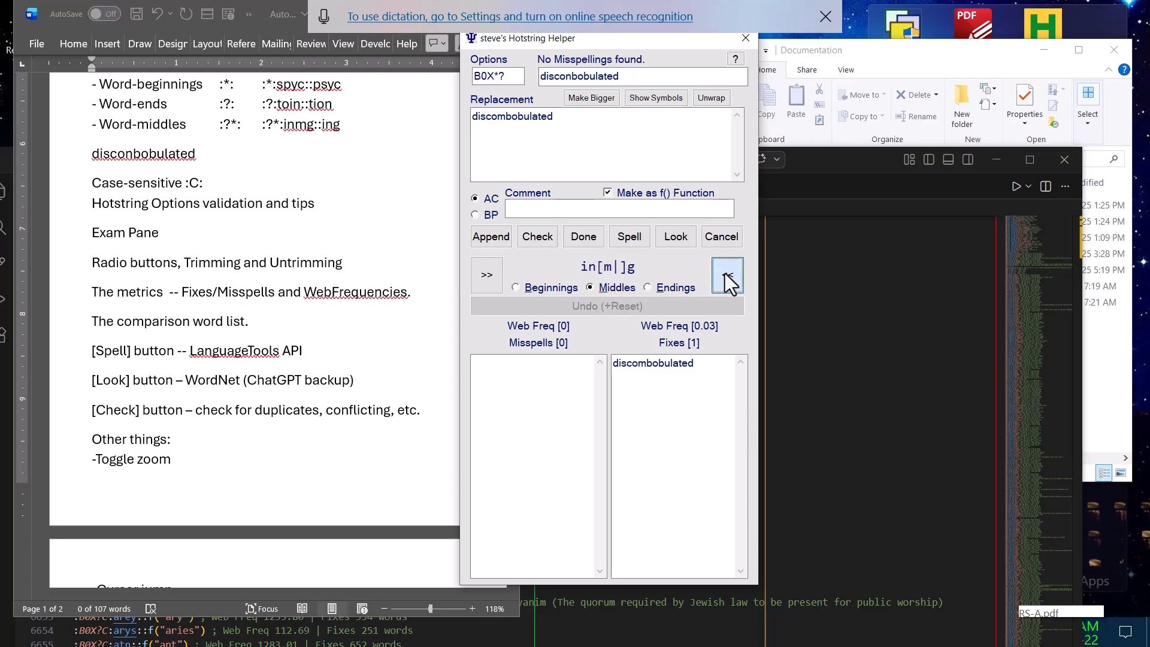
click(726, 273)
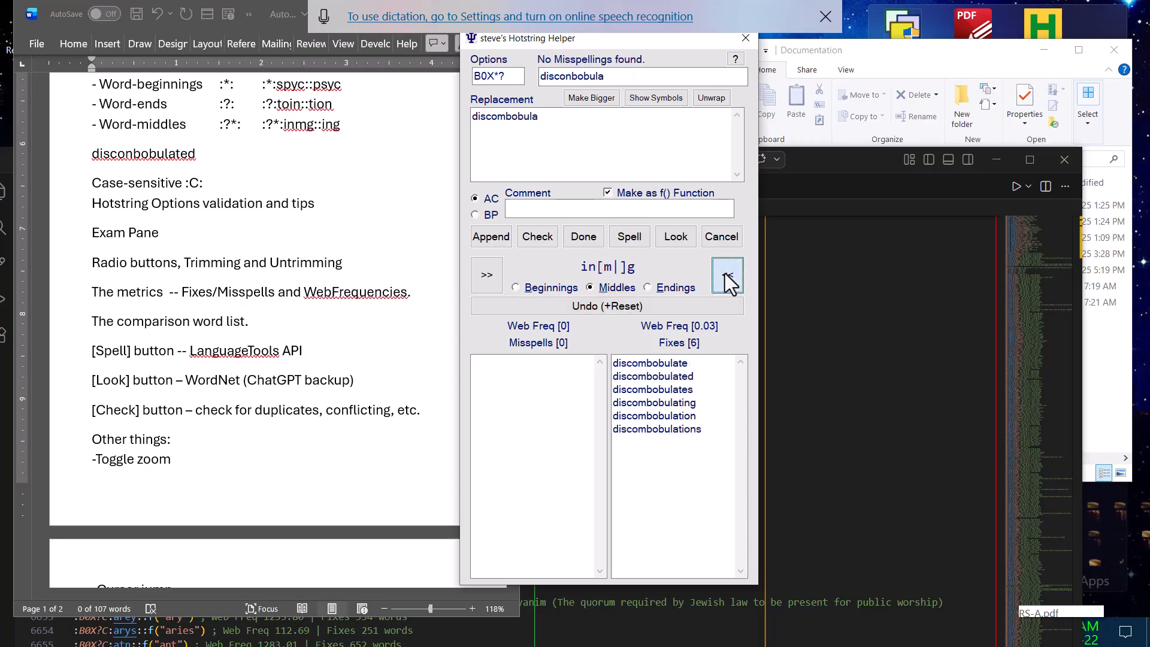
click(488, 277)
click(489, 276)
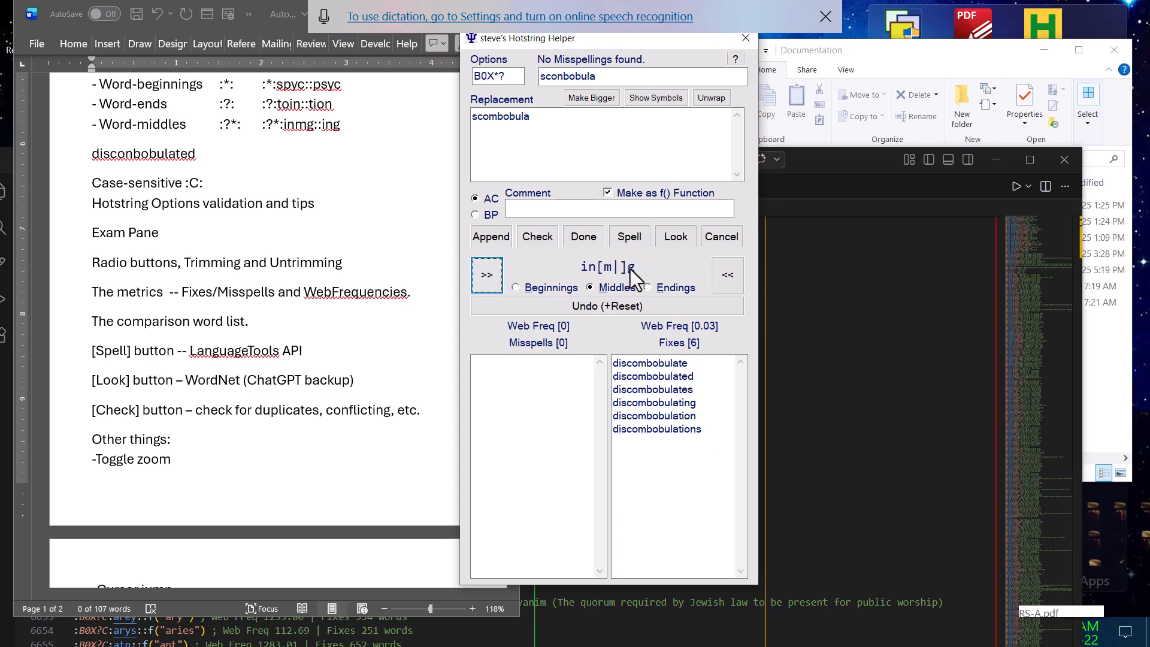
click(476, 278)
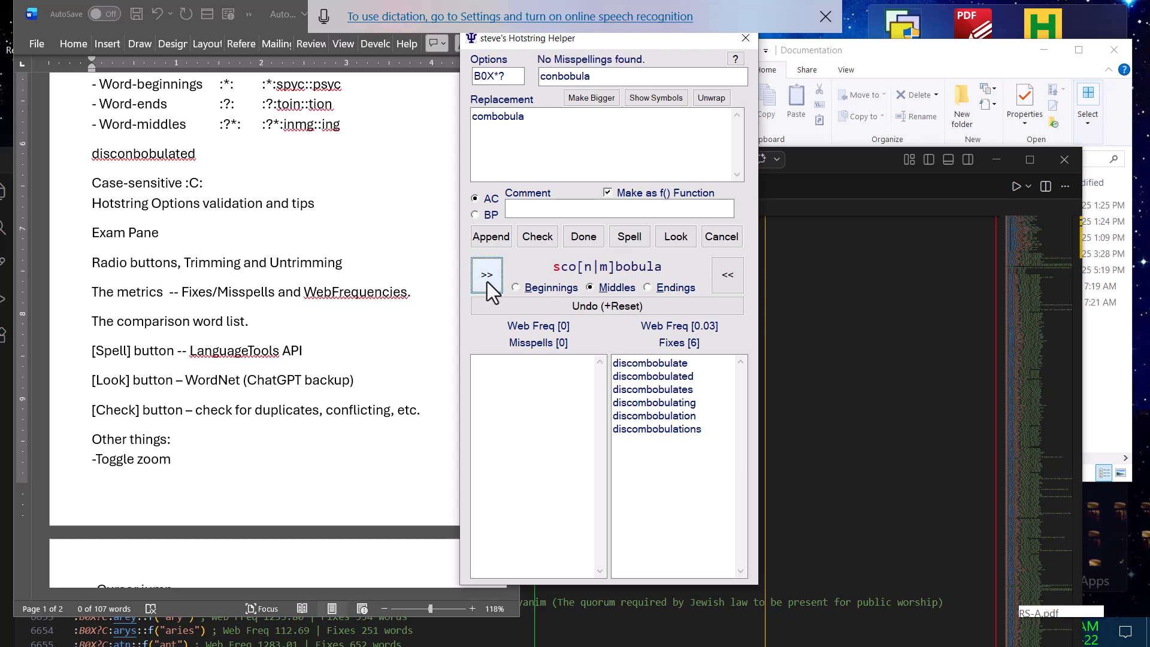
click(646, 306)
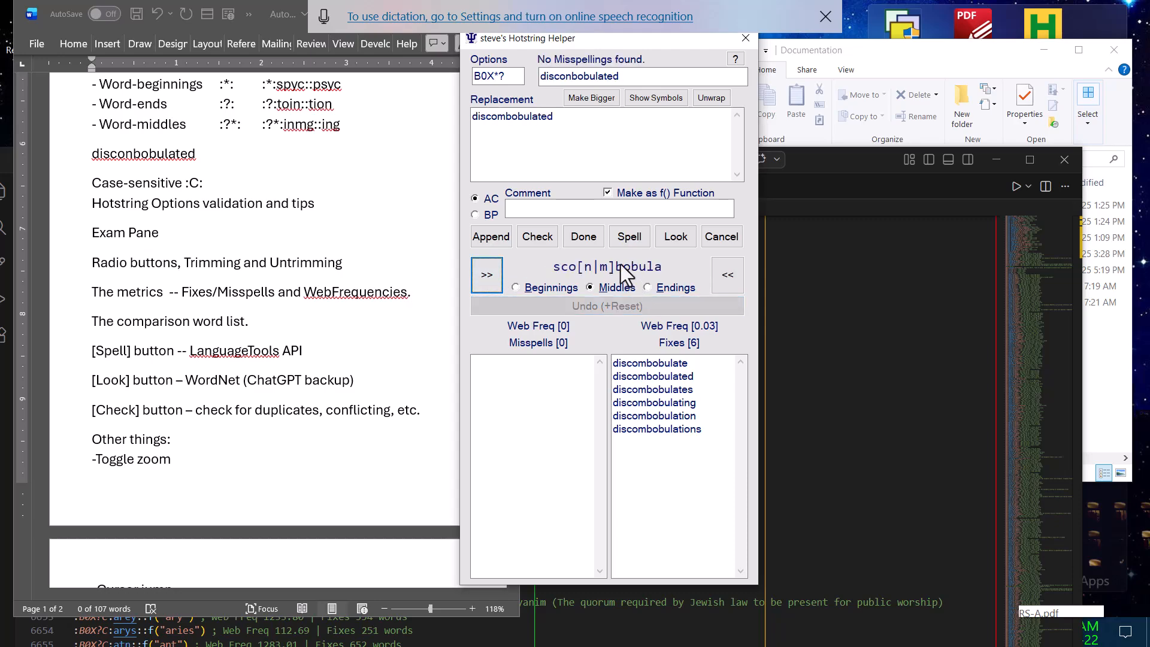
Trim the hotstring from both ends until the trigger is con and the replacement is com
click(730, 271)
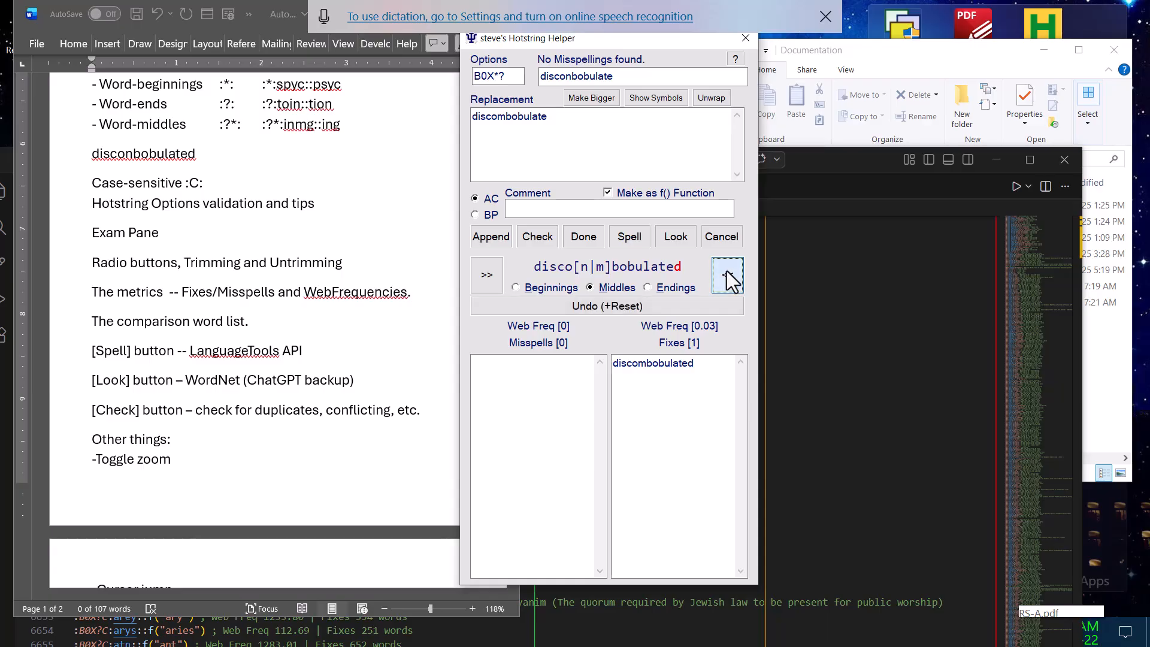
click(727, 271)
click(727, 271)
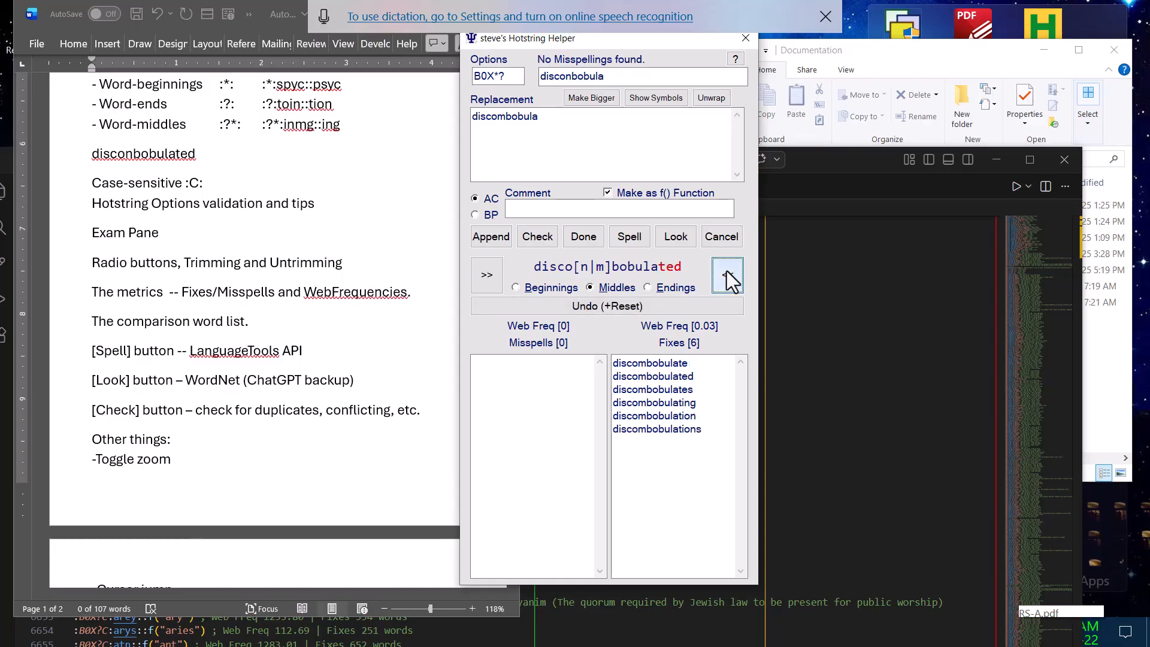
click(490, 272)
click(490, 272)
click(490, 272)
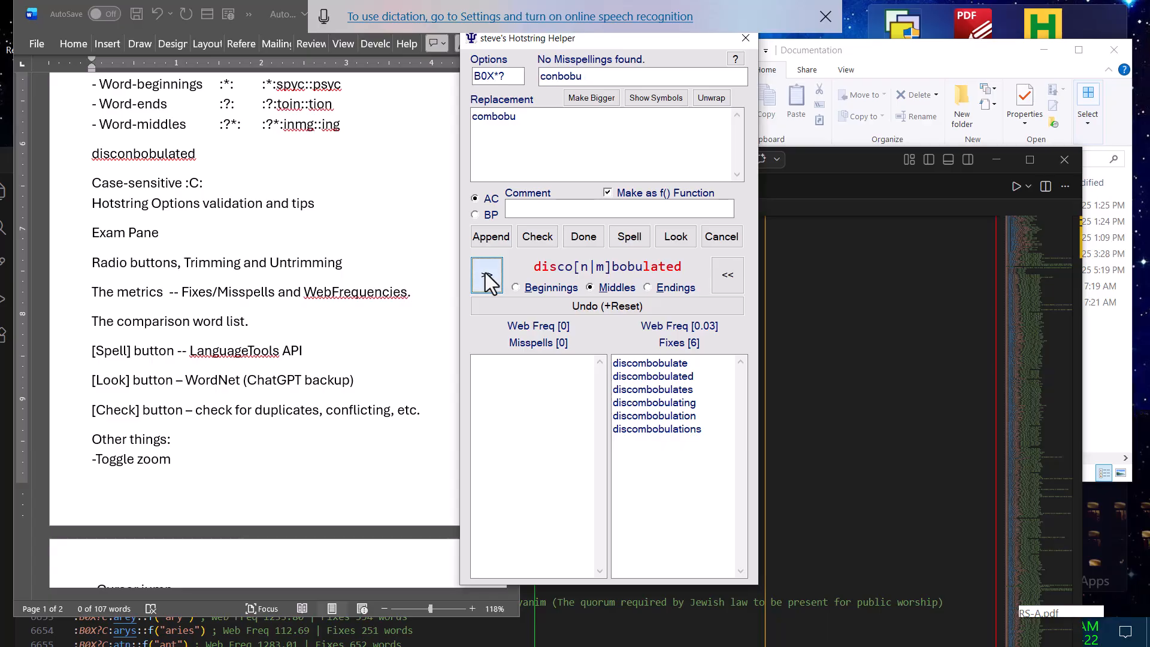
click(729, 275)
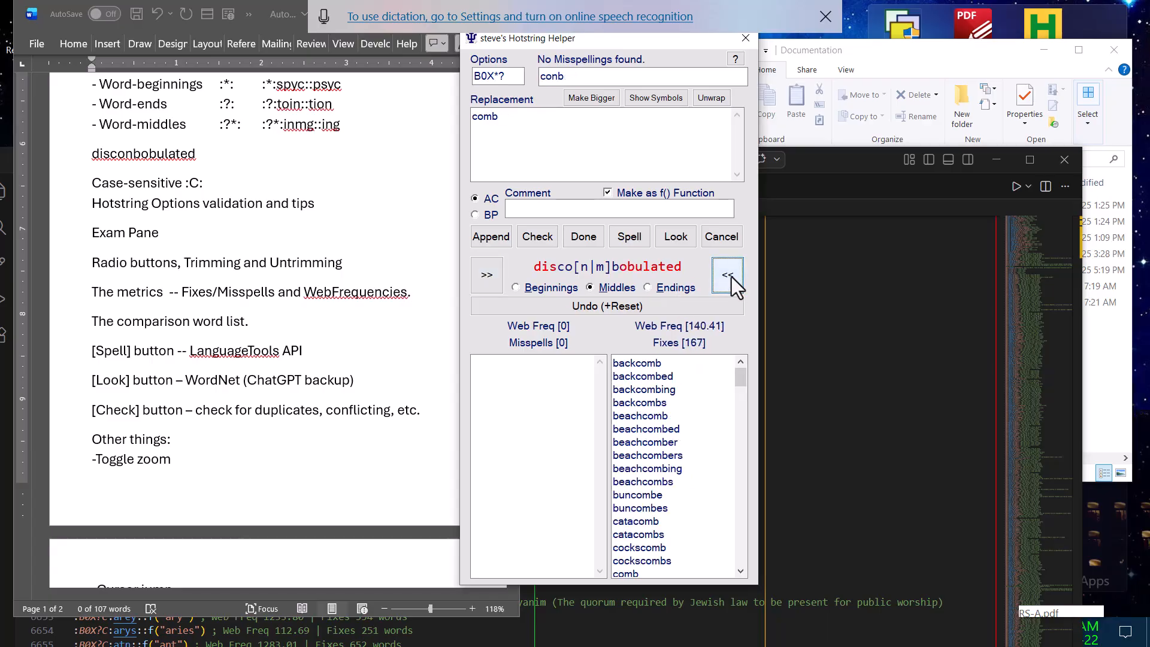
click(729, 275)
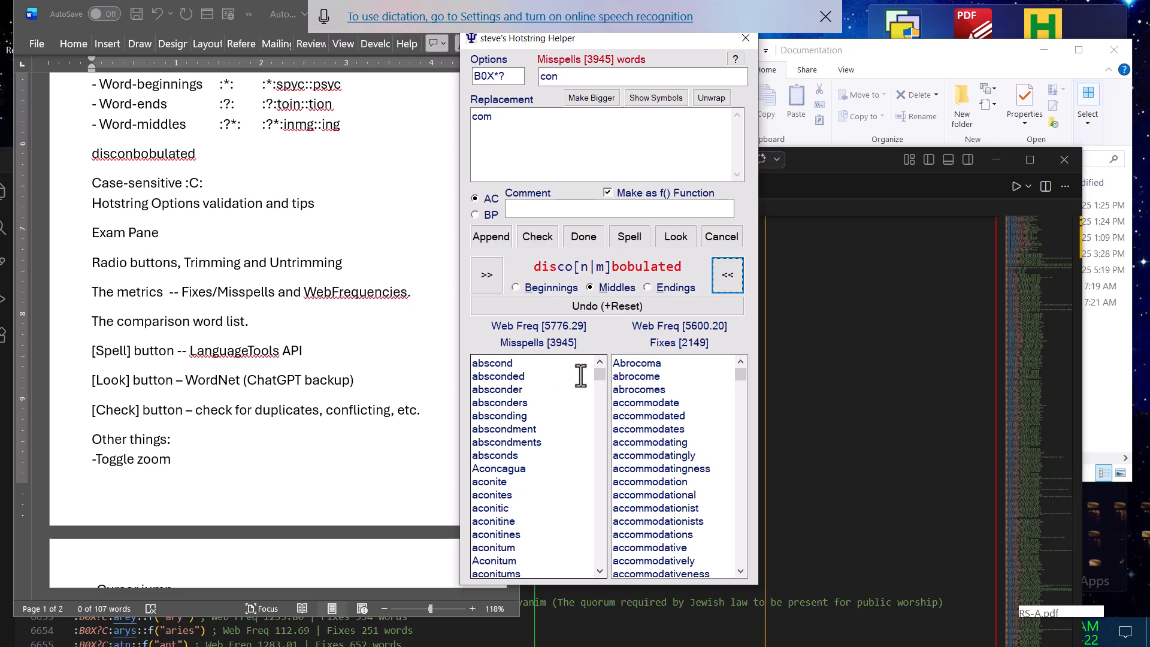
Look up the definition of baconers from the Misspells list and move the definition window clear of Hotstring Helper
drag(602, 375, 601, 377)
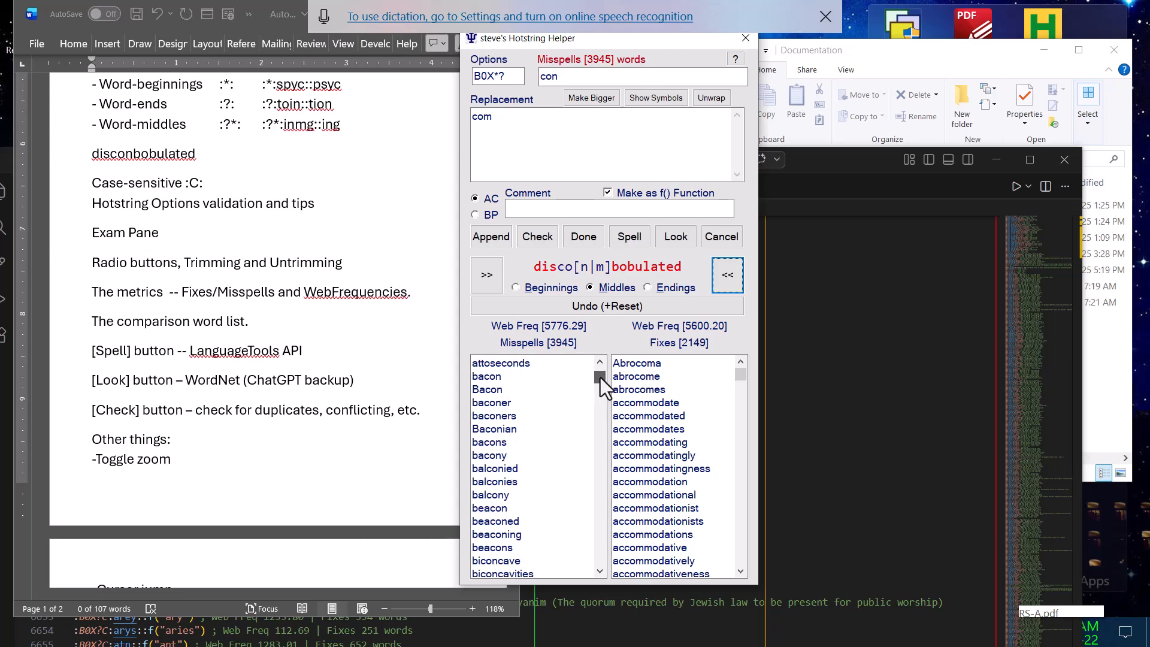
click(504, 433)
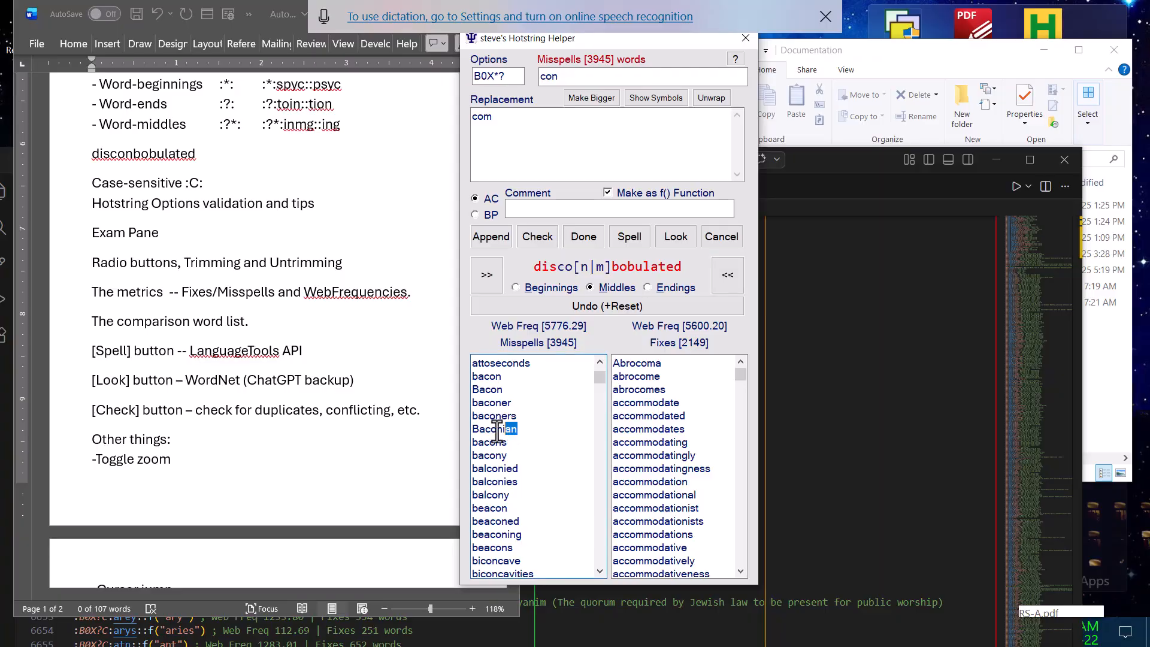
click(504, 430)
click(495, 416)
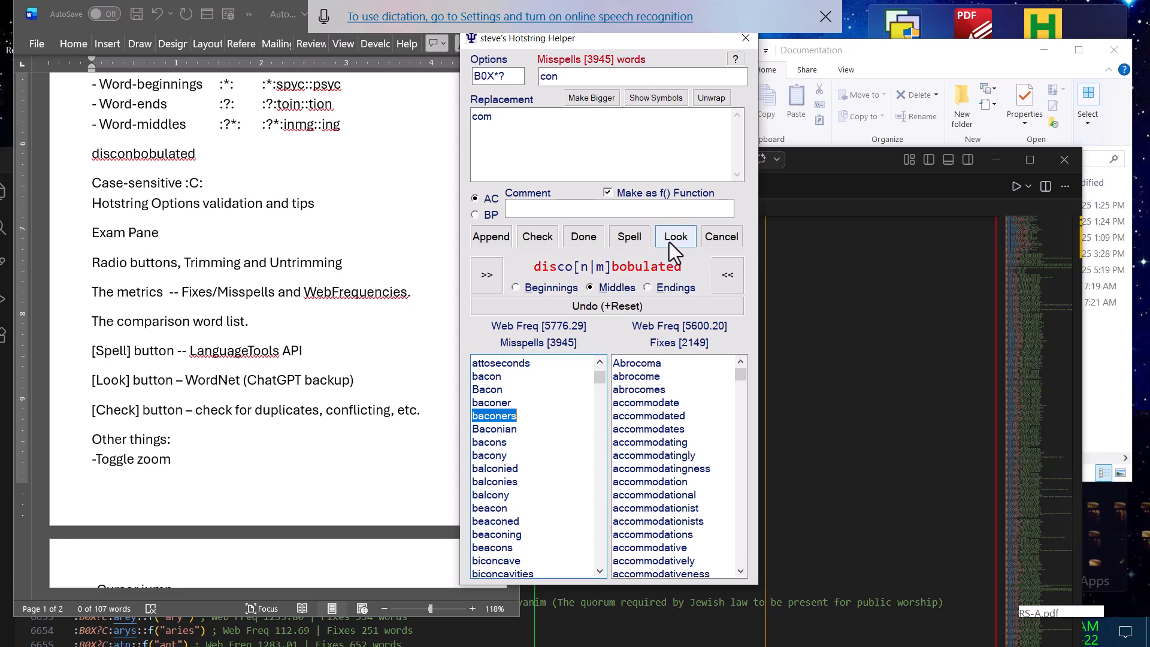
click(491, 425)
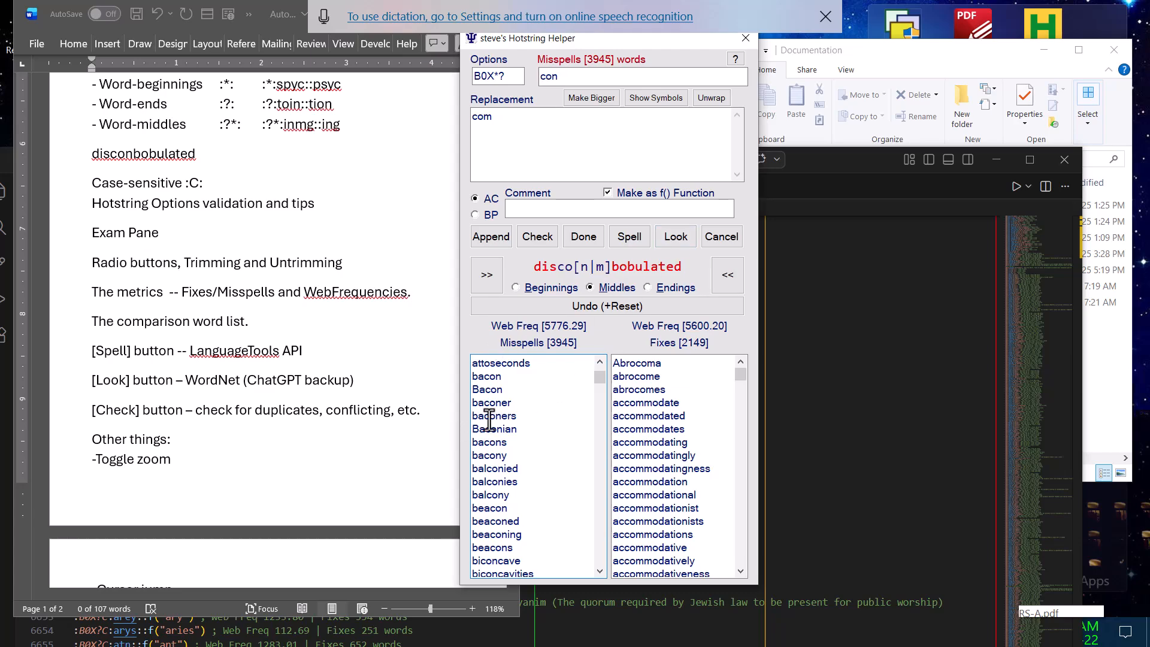
click(489, 417)
click(676, 238)
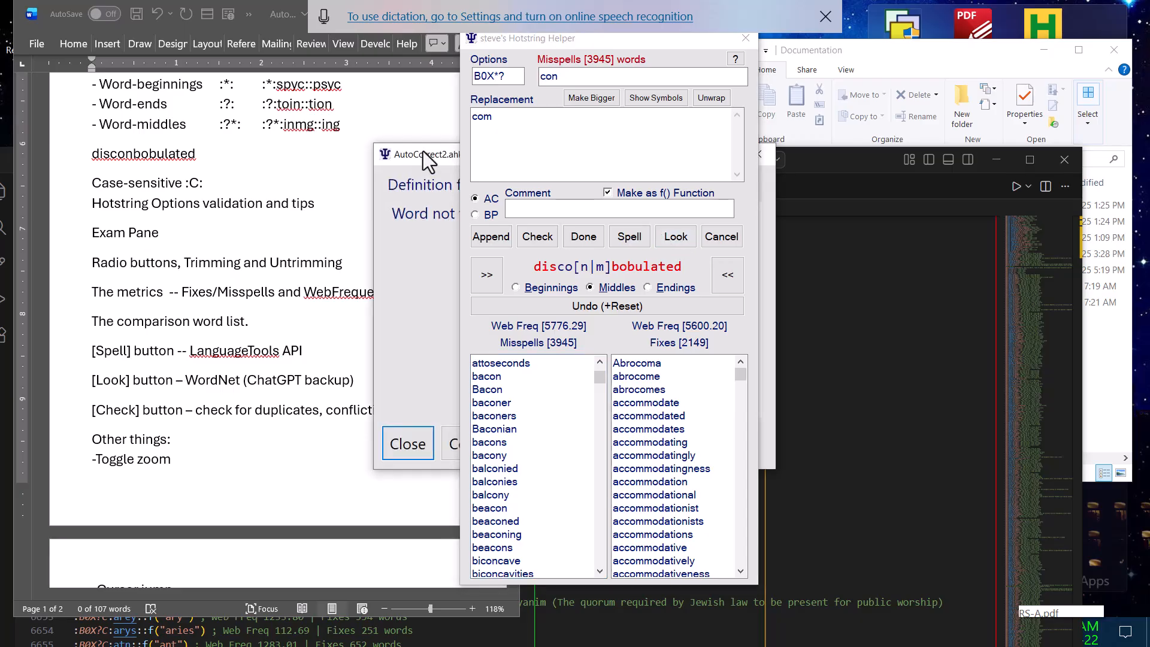
drag(423, 151, 97, 59)
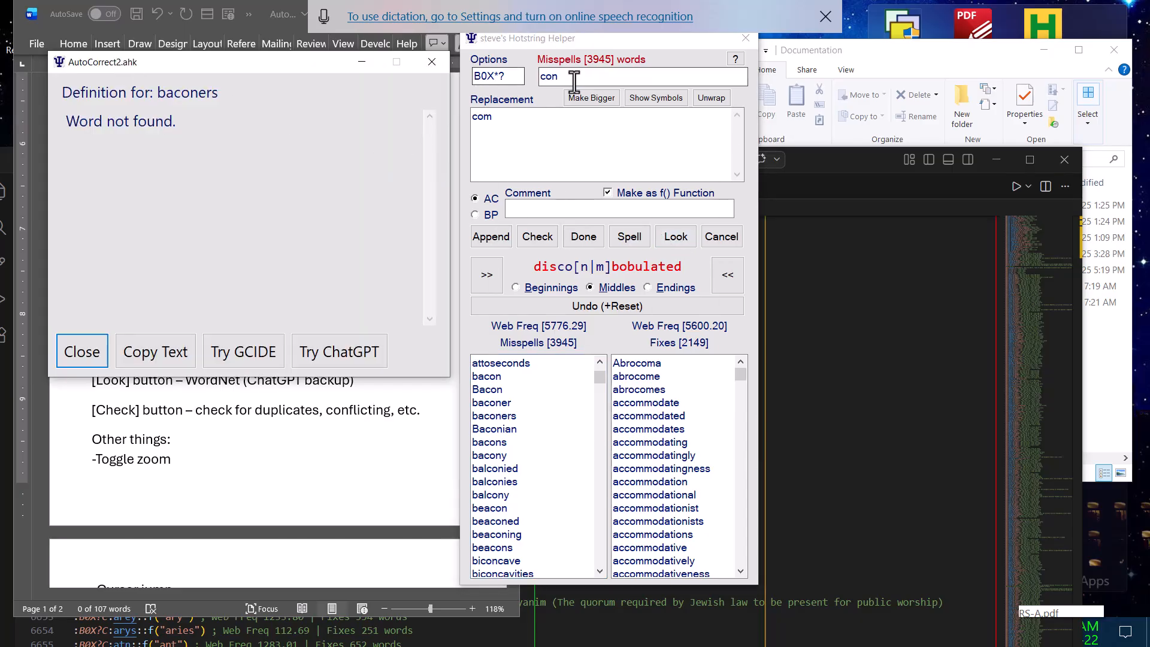
click(556, 76)
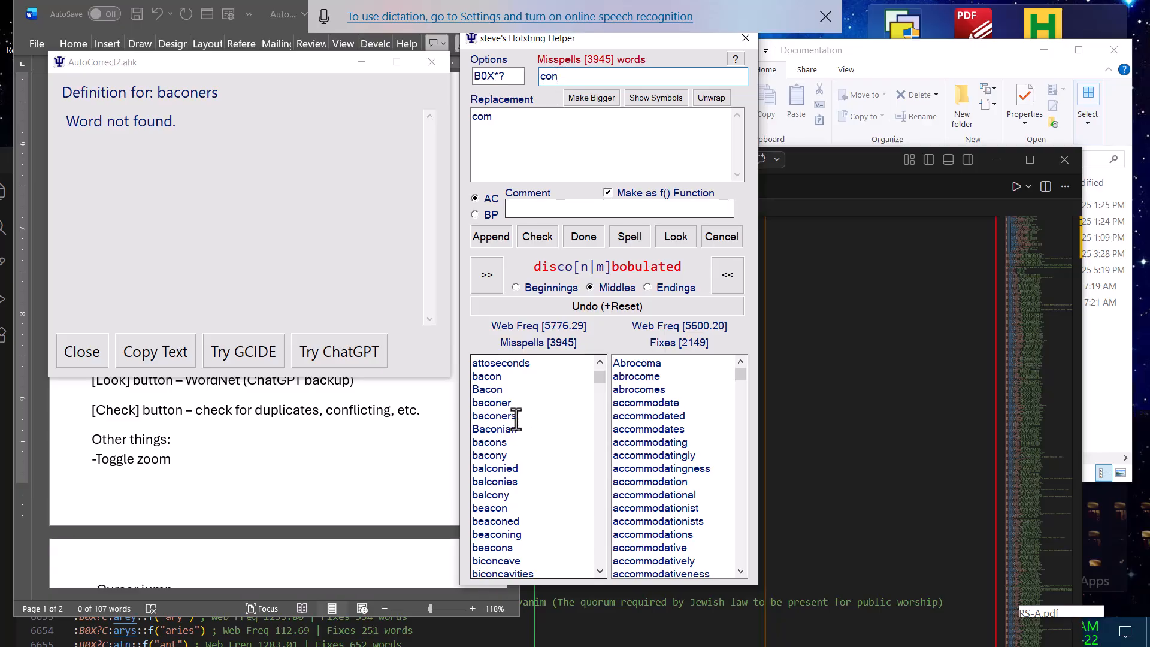
click(503, 376)
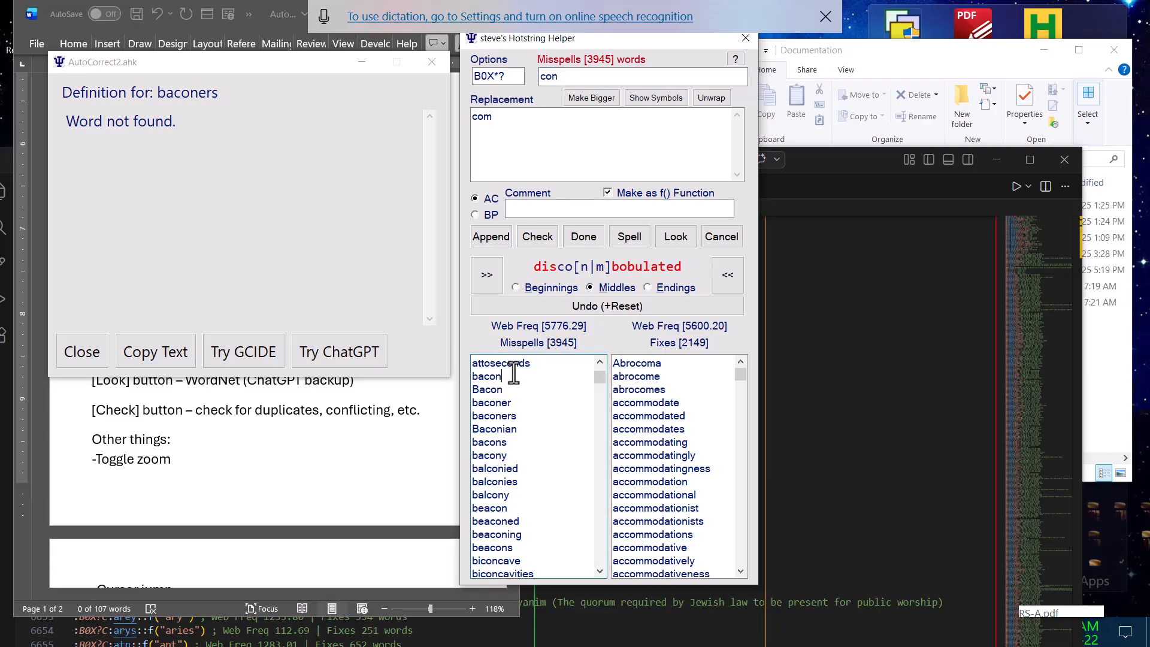
drag(514, 372, 469, 370)
click(506, 388)
click(238, 253)
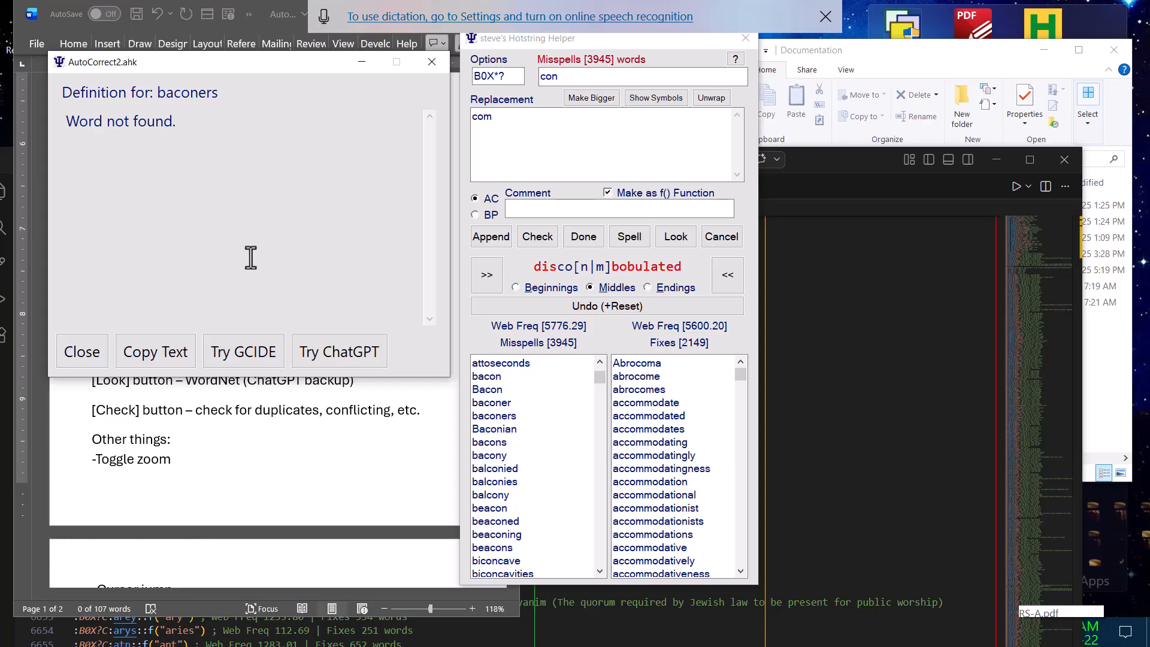
click(559, 357)
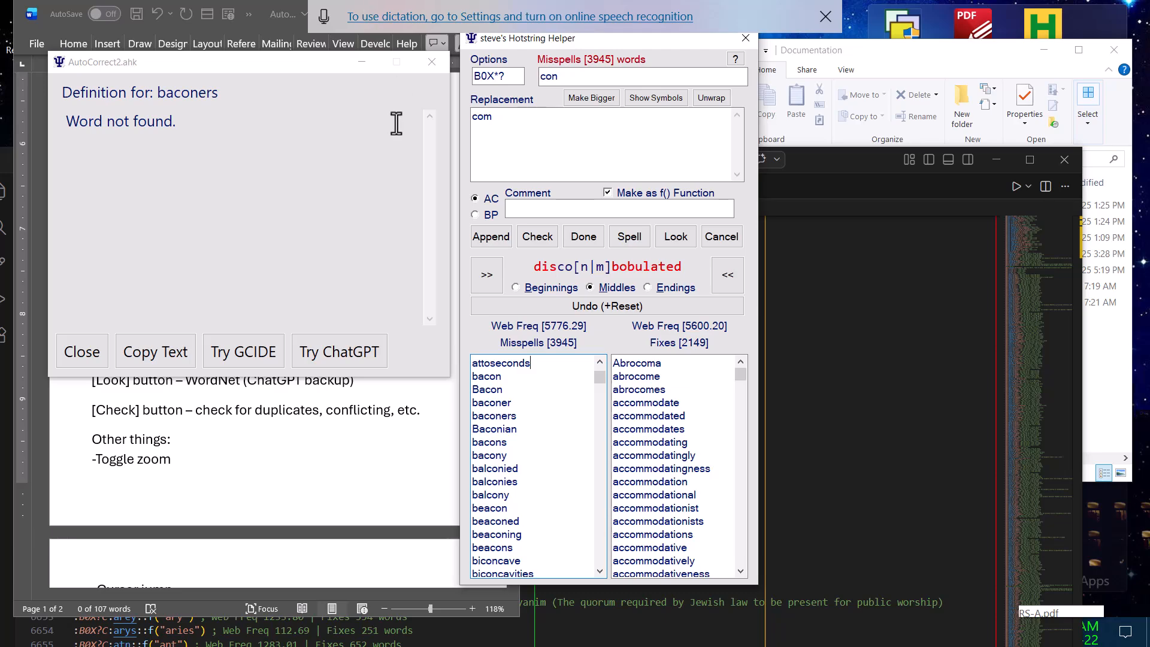
Replace the contents of the Misspells list with the single word anticonservationists
scroll(512, 365, up, 10)
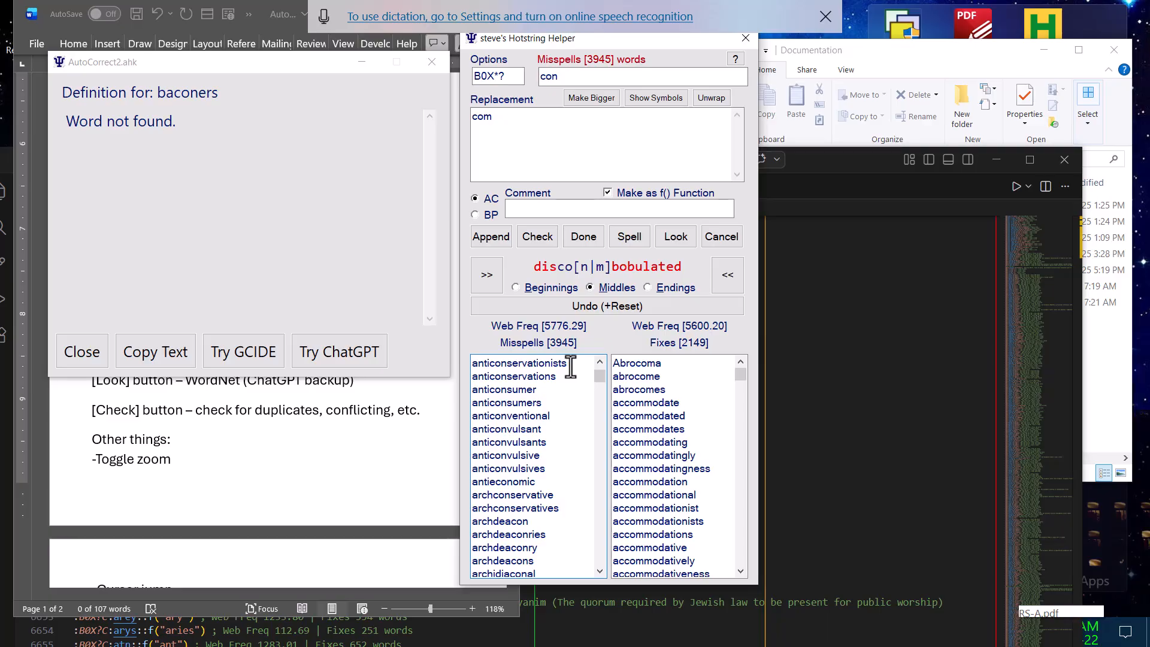
click(570, 365)
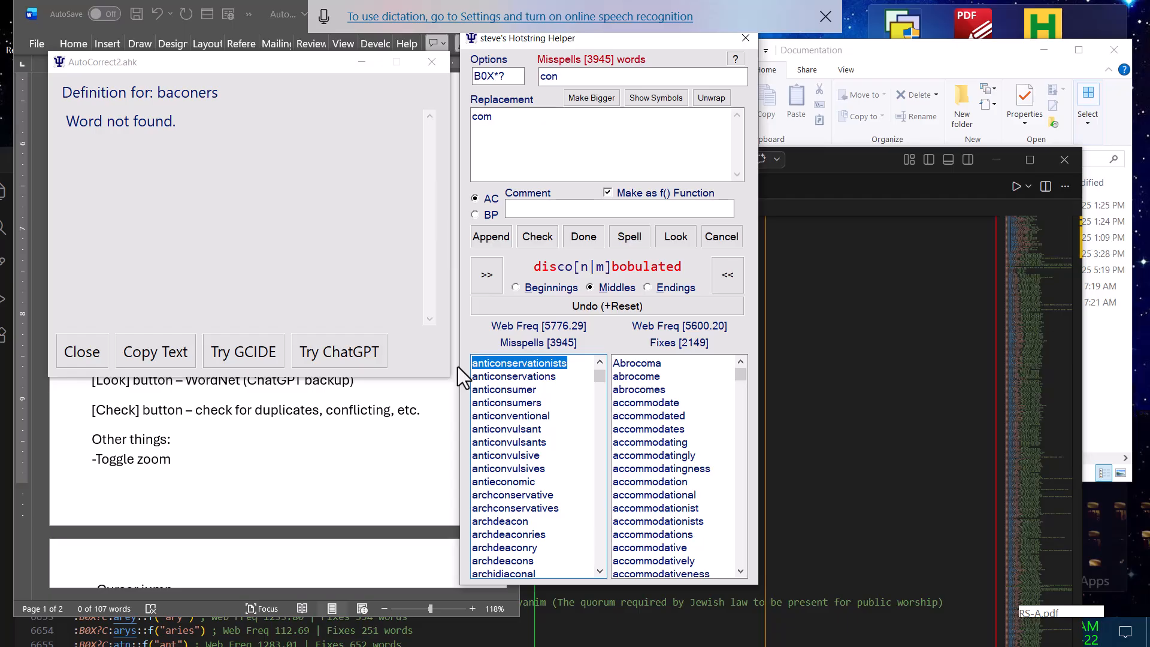
click(521, 403)
key(ctrl+a)
key(Delete)
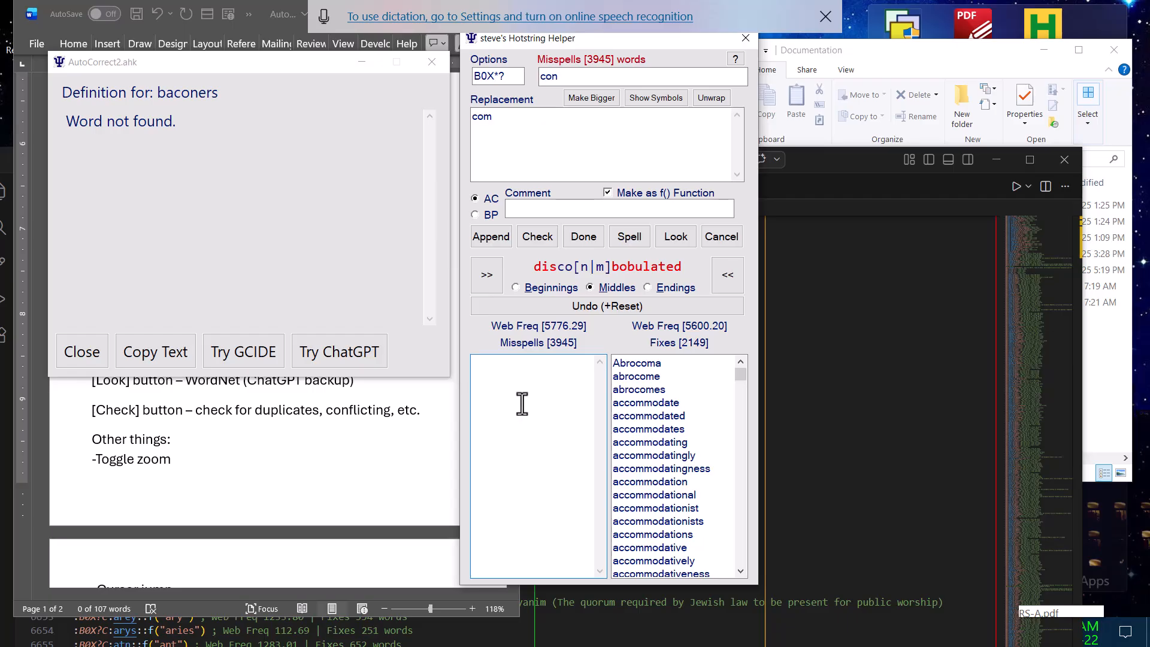
text(anticonservationists)
Close the baconers definition, look up anticonservationists from the Misspells list, and move its definition window clear of Hotstring Helper
click(429, 65)
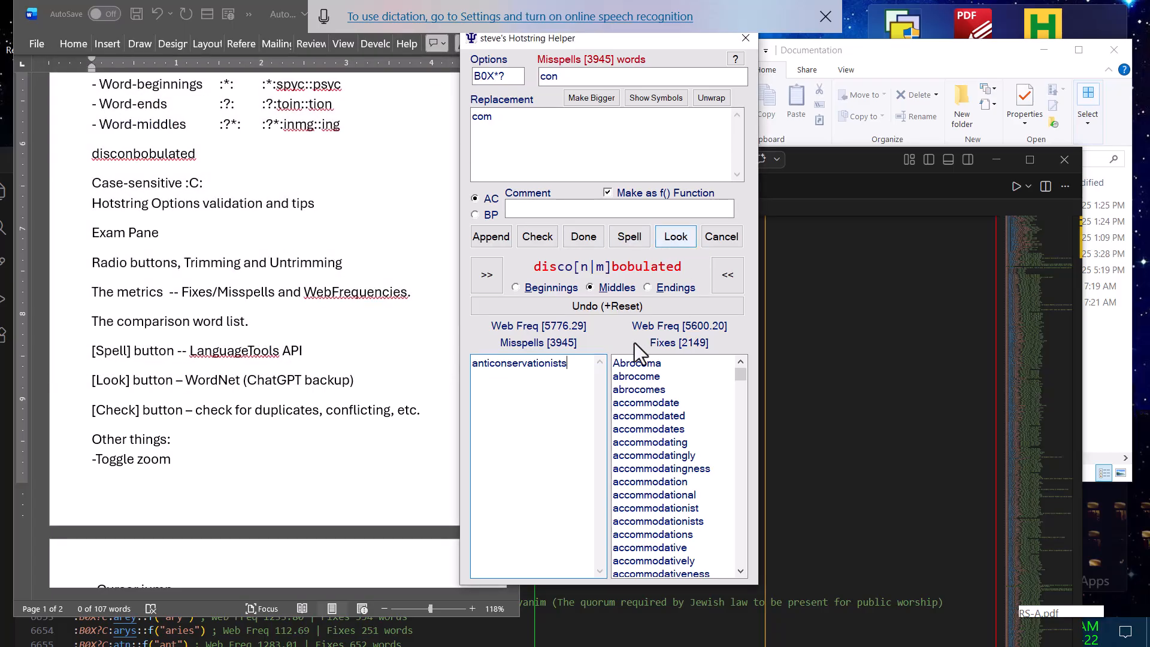
click(671, 237)
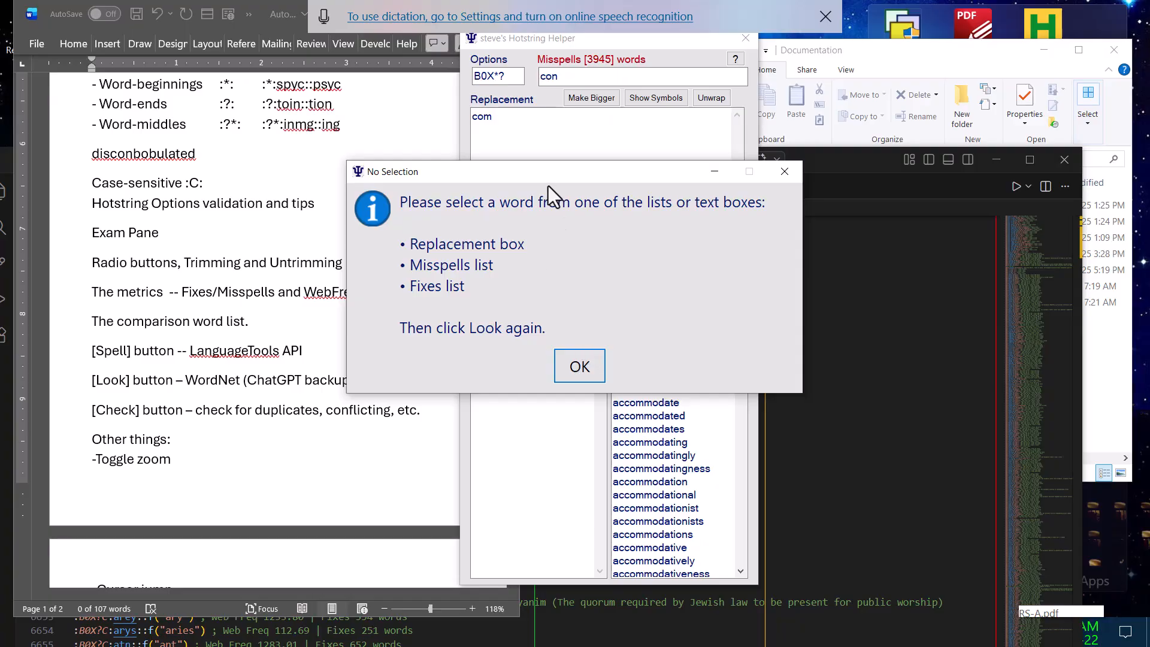
click(576, 364)
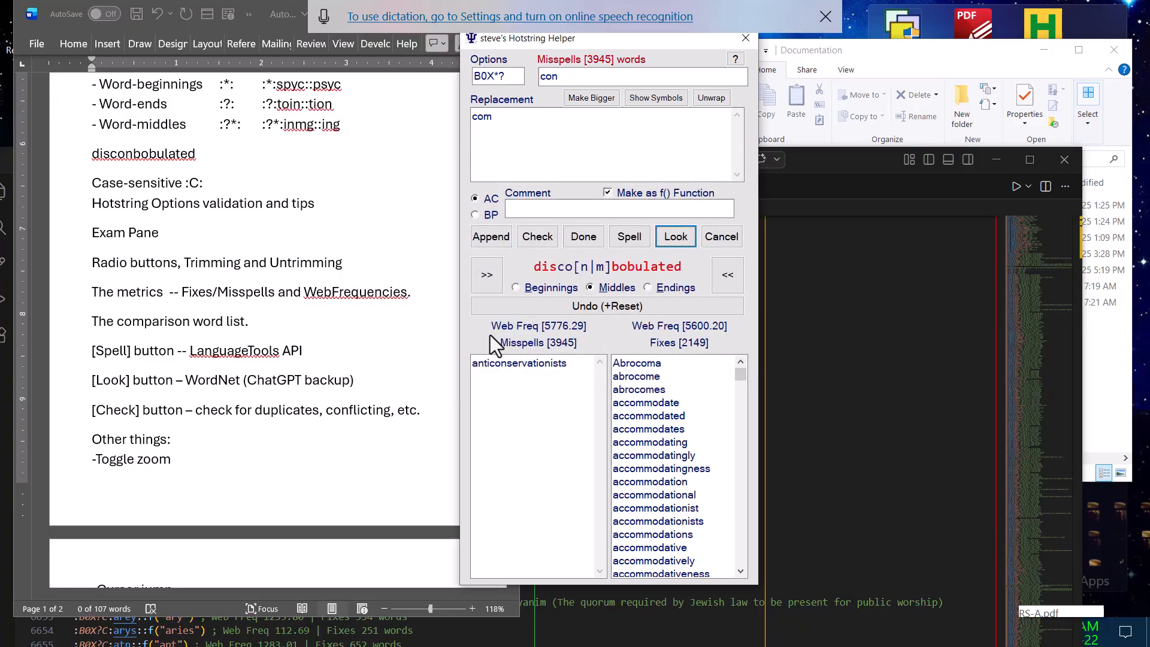
click(508, 364)
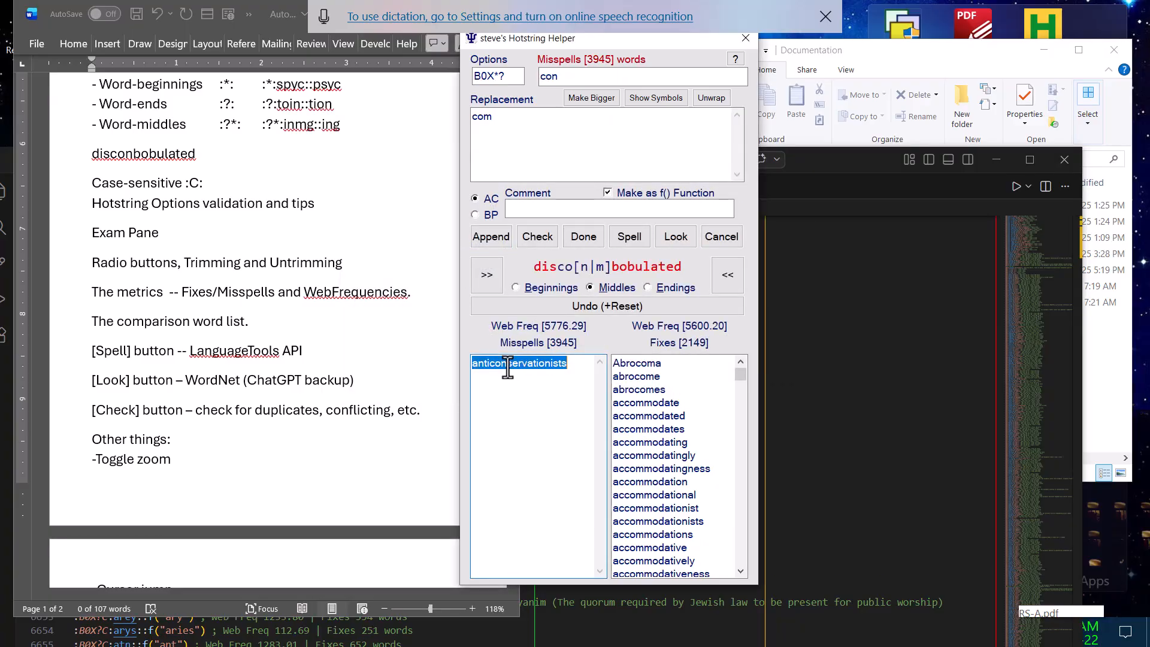
click(669, 239)
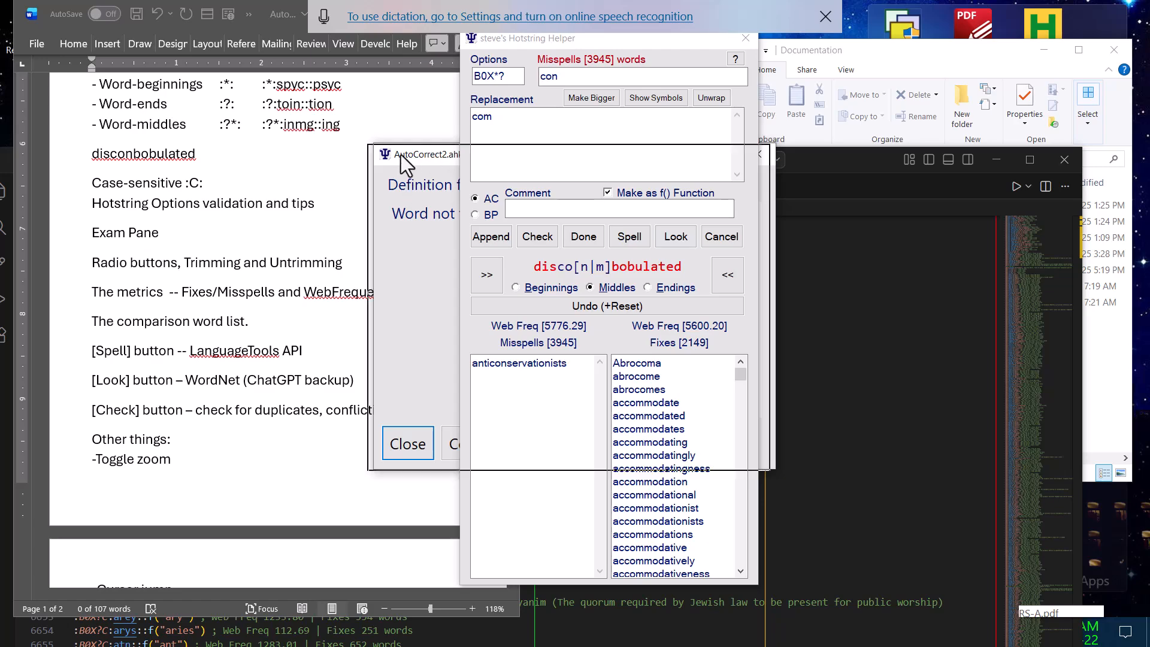
drag(400, 155, 105, 102)
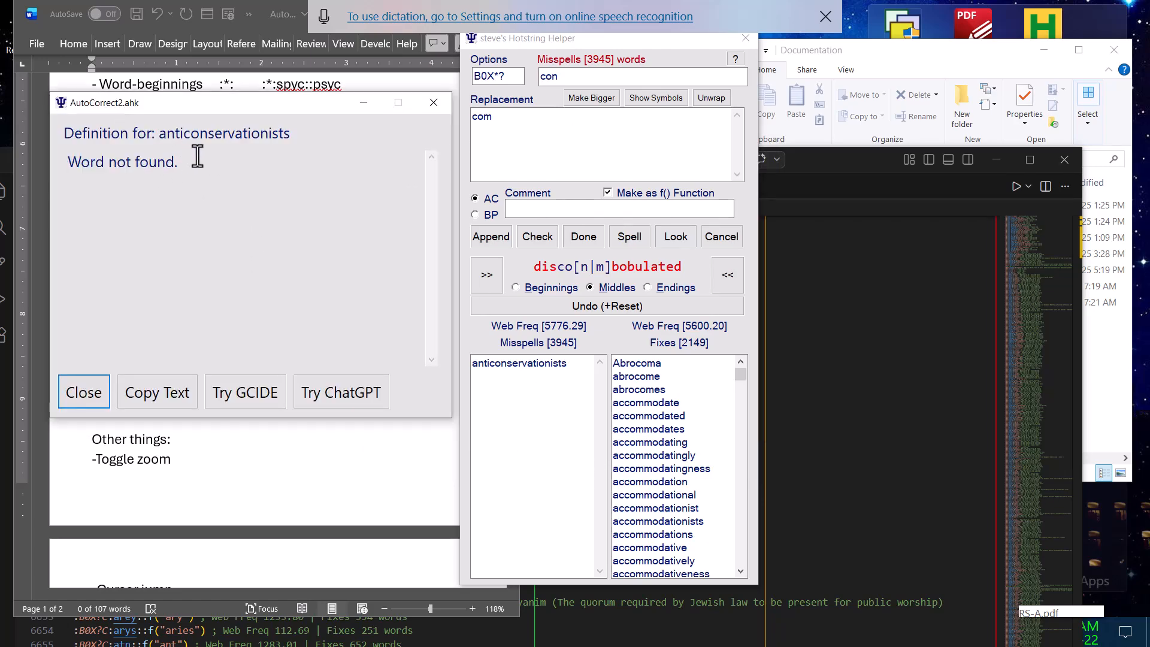
Get the ChatGPT definition of anticonservationists and examine its opening sentence
click(330, 396)
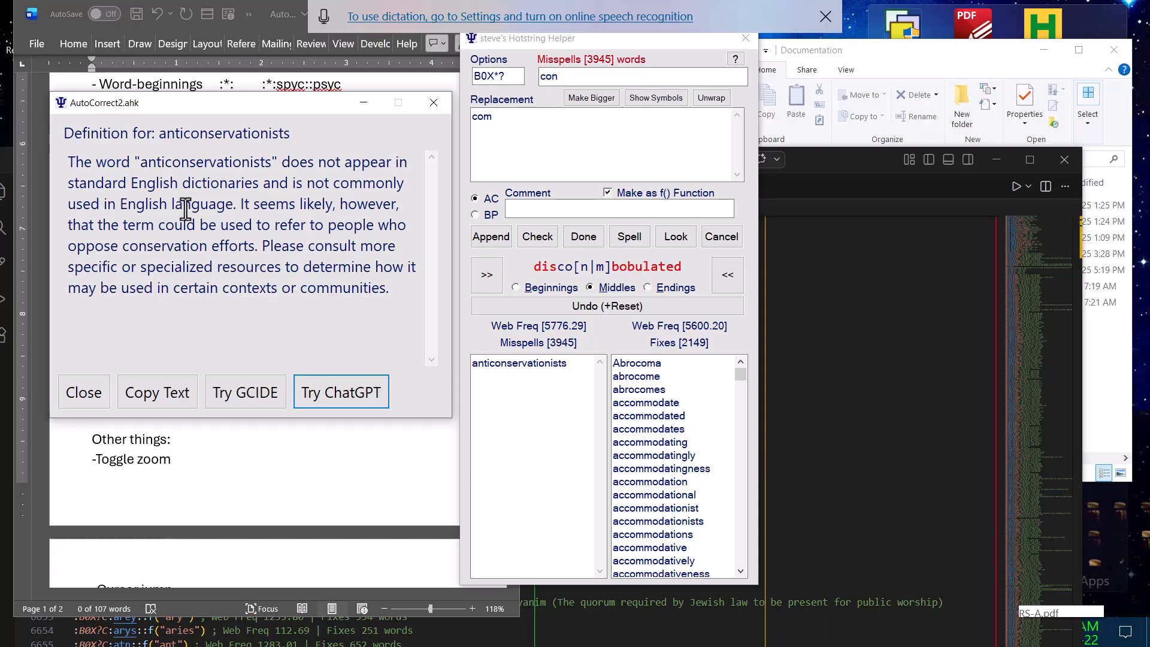
click(250, 184)
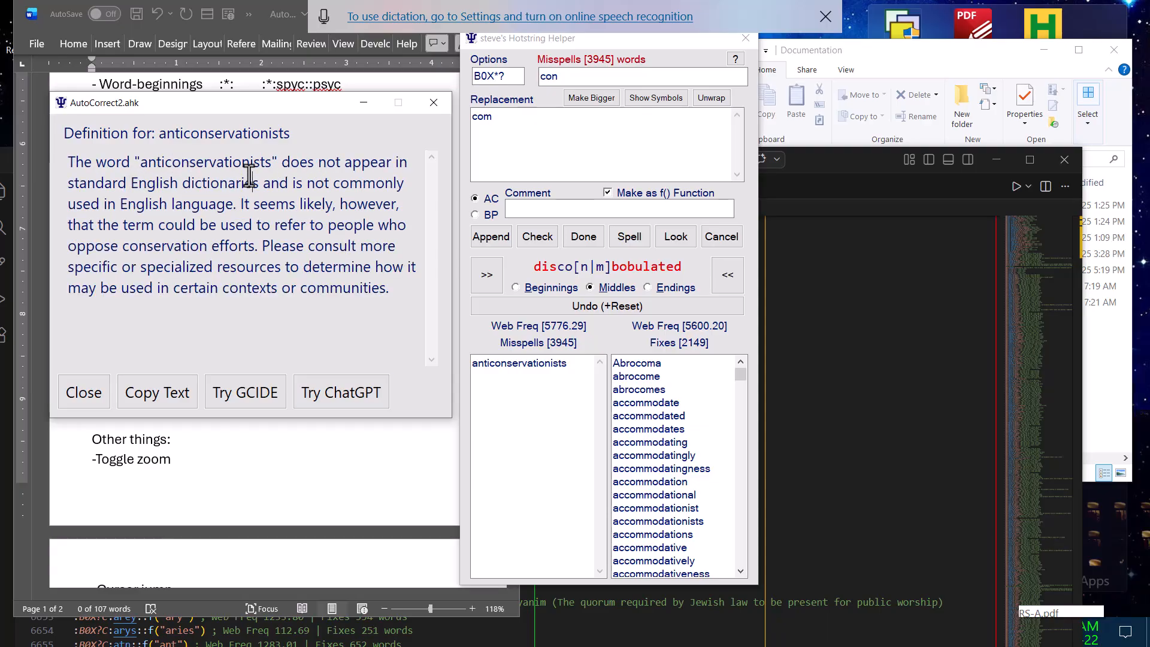
double_click(197, 166)
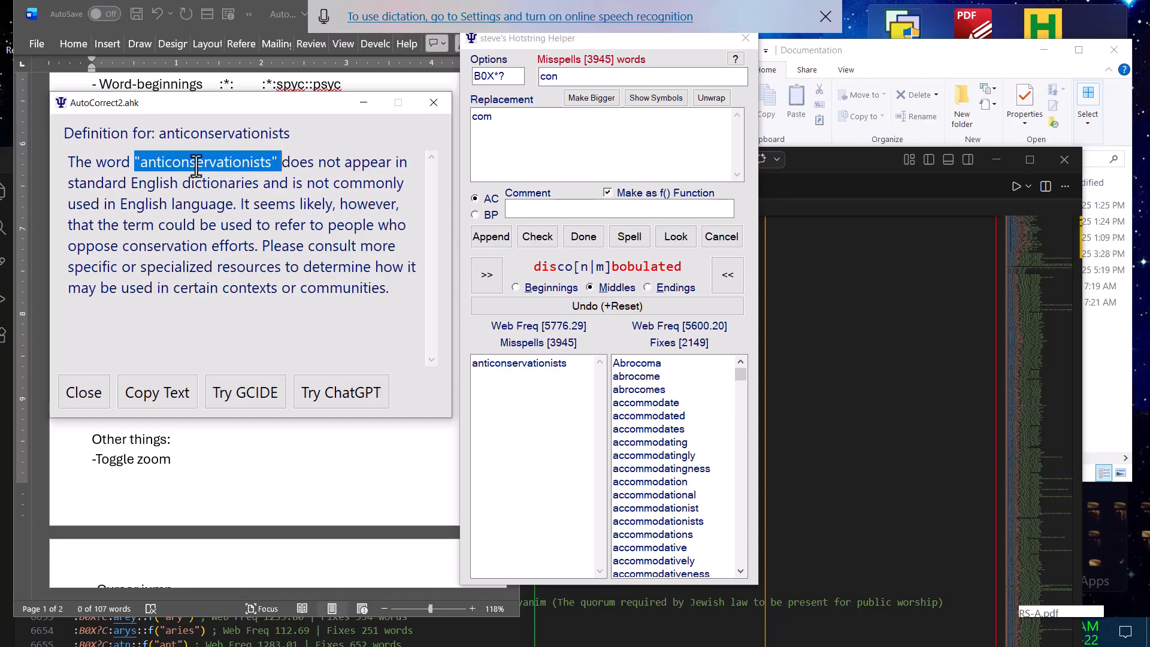
click(197, 166)
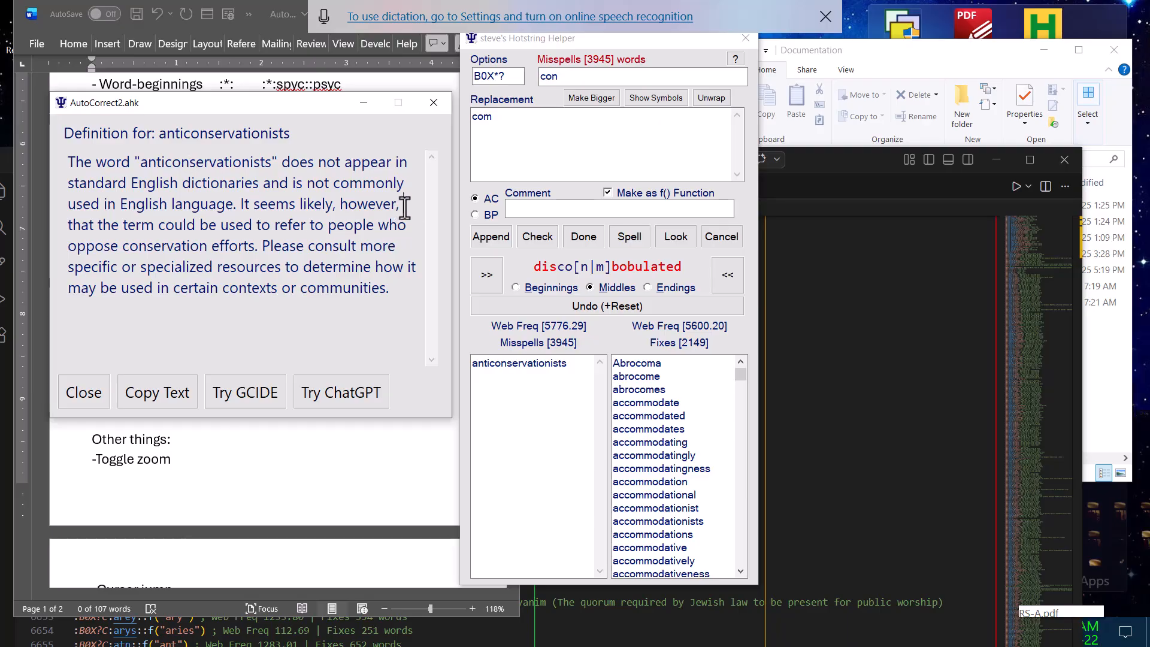
Copy the first two lines of the ChatGPT definition into the hotstring's comment and minimize the definition window
drag(416, 184, 70, 158)
key(ctrl+c)
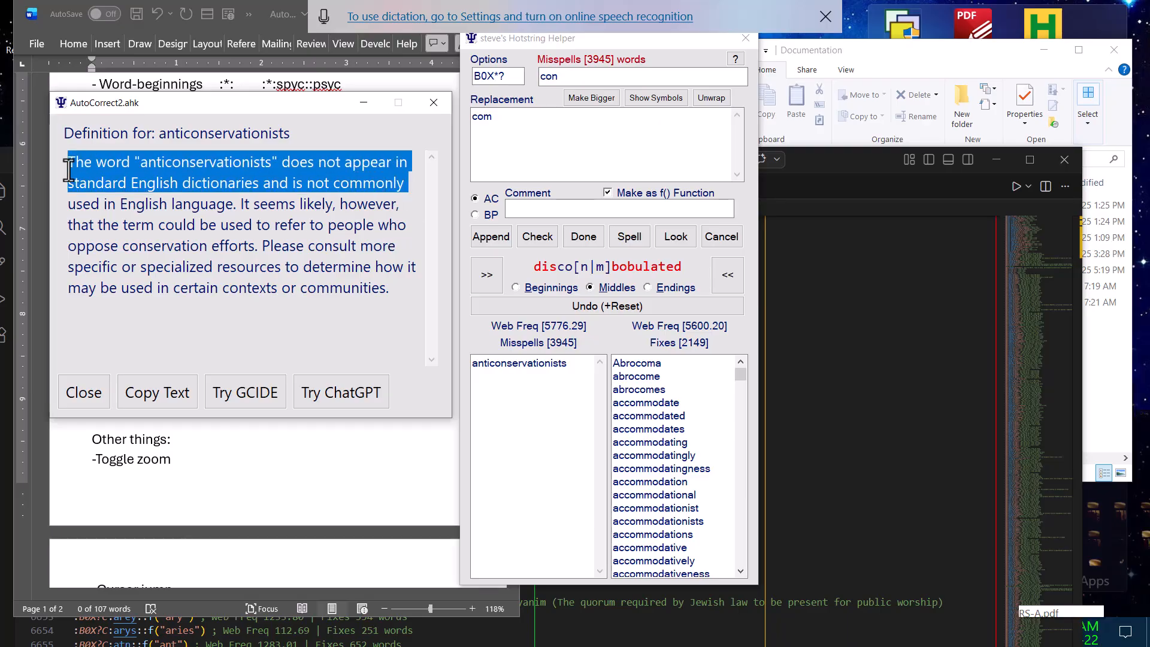
click(544, 210)
key(ctrl+v)
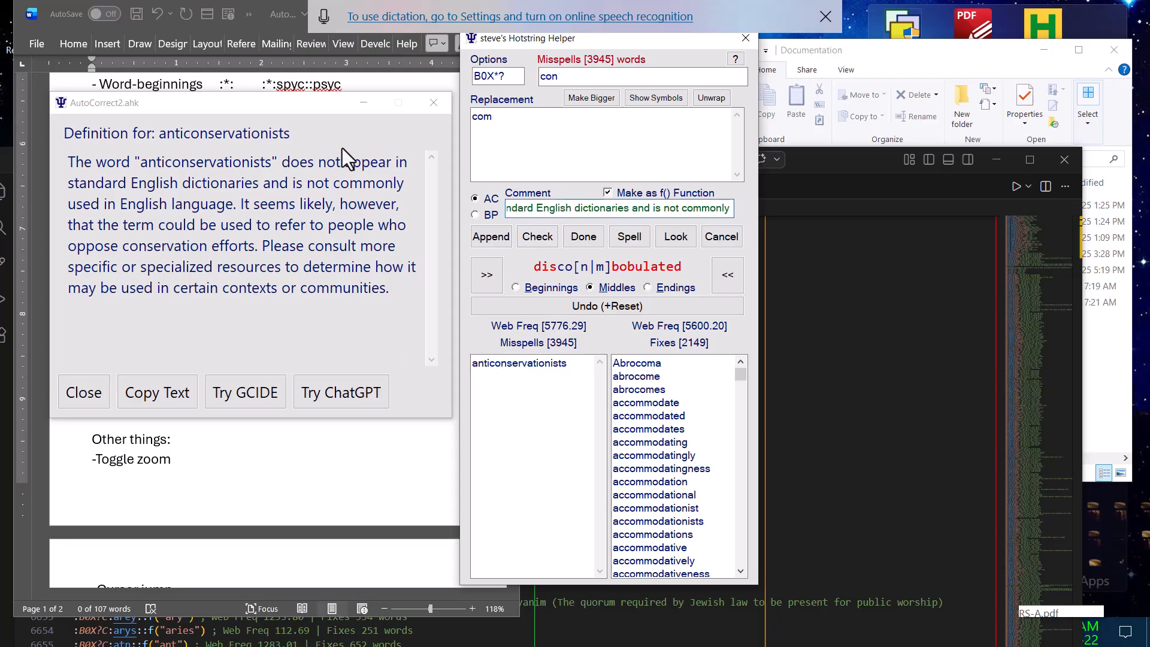
drag(318, 111, 315, 140)
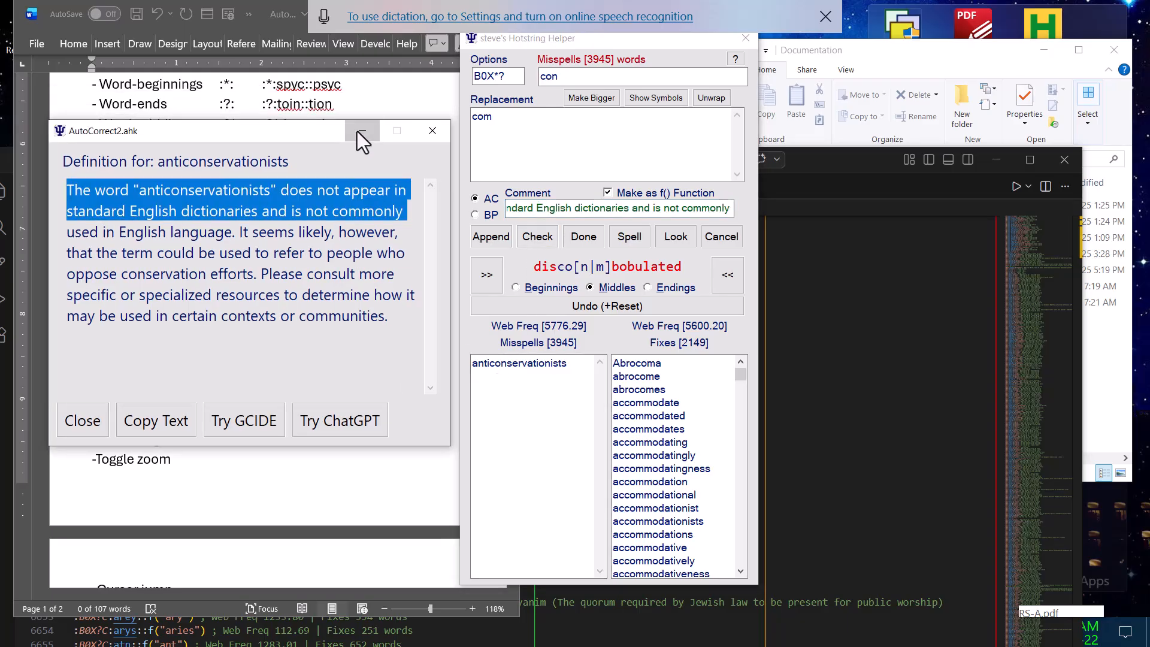
click(358, 132)
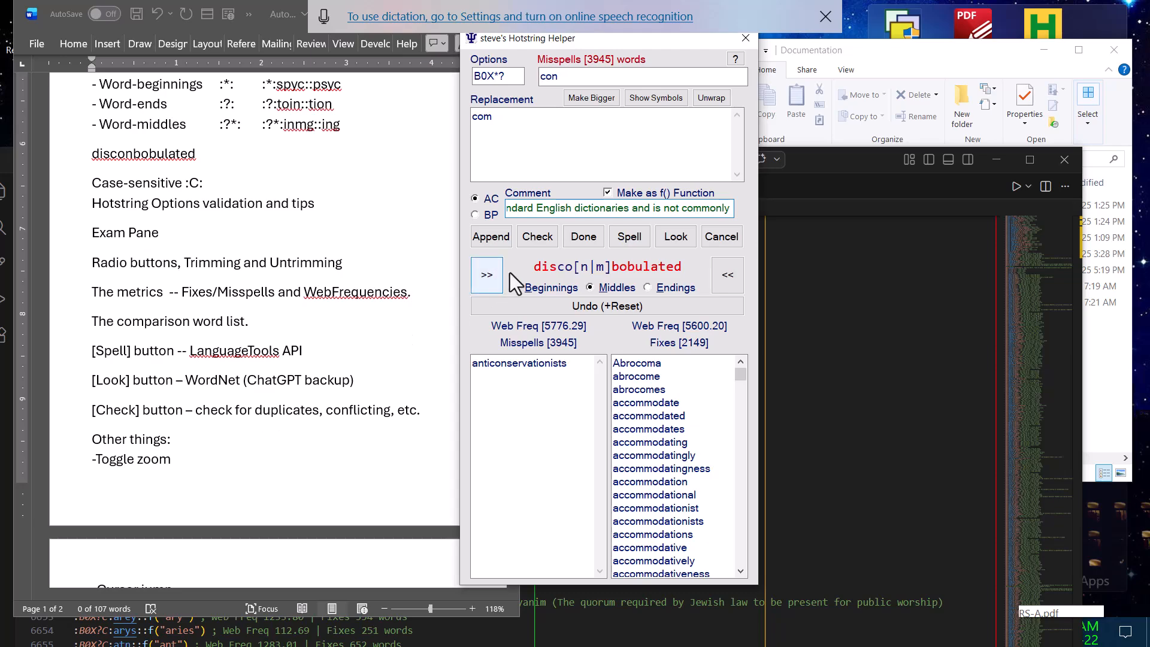
Append the con to com hotstring despite the reported conflicts and paste the resulting entry below "-Config manager" in the Word document
click(488, 238)
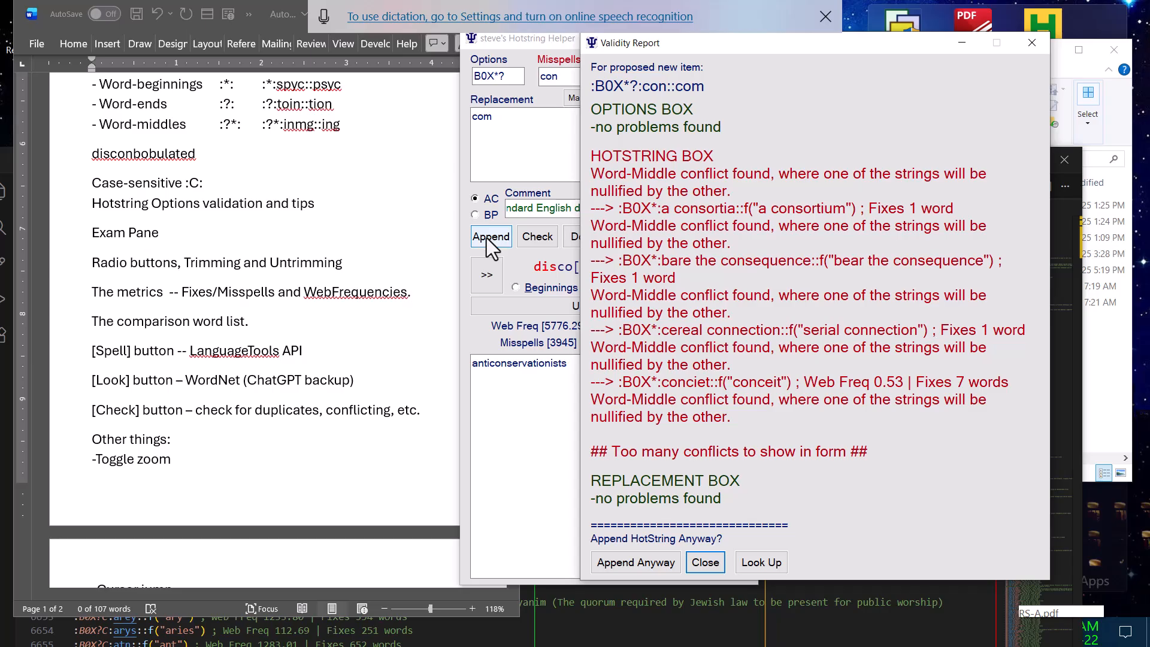
click(627, 560)
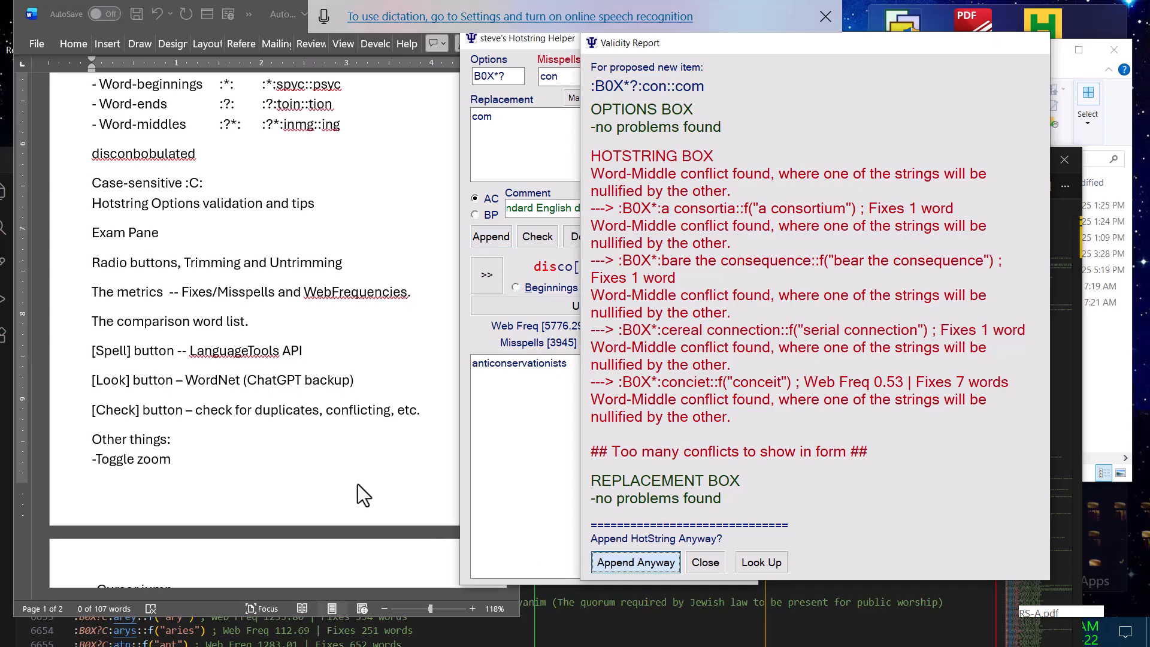
scroll(166, 454, down, 5)
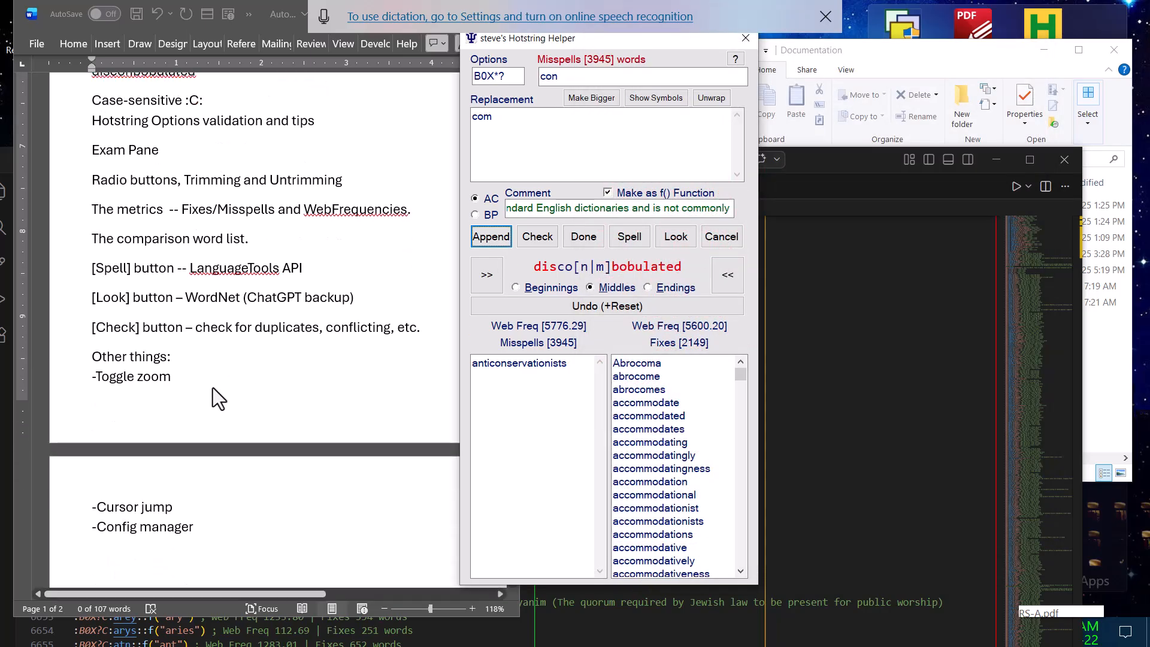
click(199, 343)
click(206, 325)
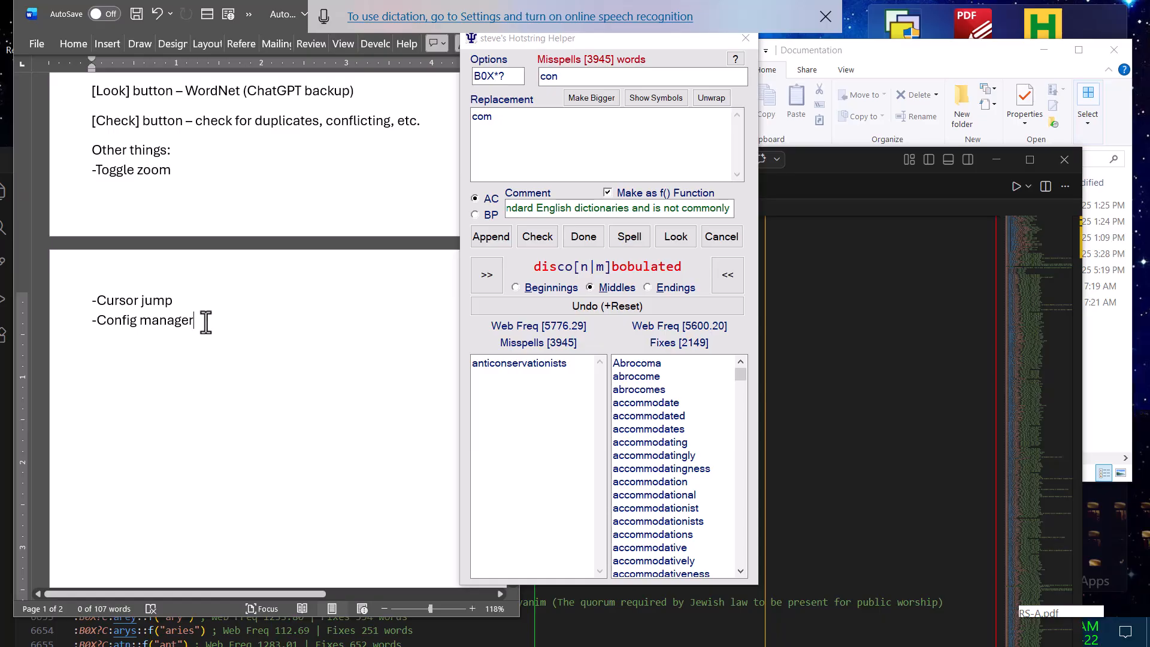
key(Return)
key(Return)
key(Return)
key(ctrl+v)
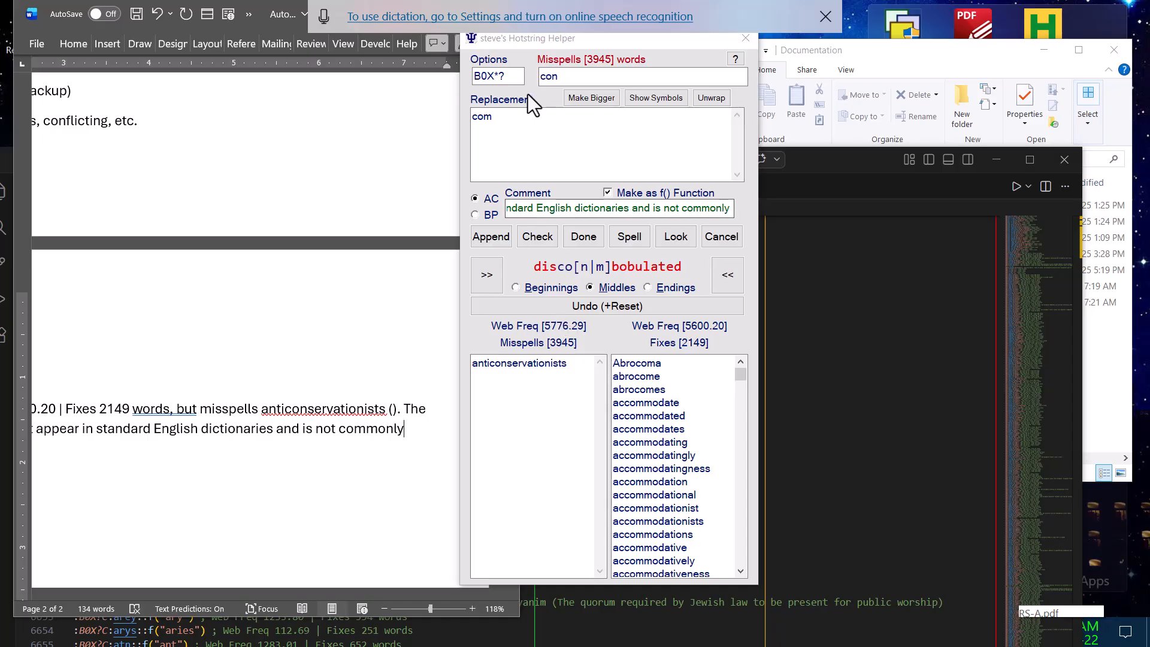
Move Hotstring Helper clear of the Word document and compare the pasted entry with the Misspells word and the comment
drag(517, 42, 611, 67)
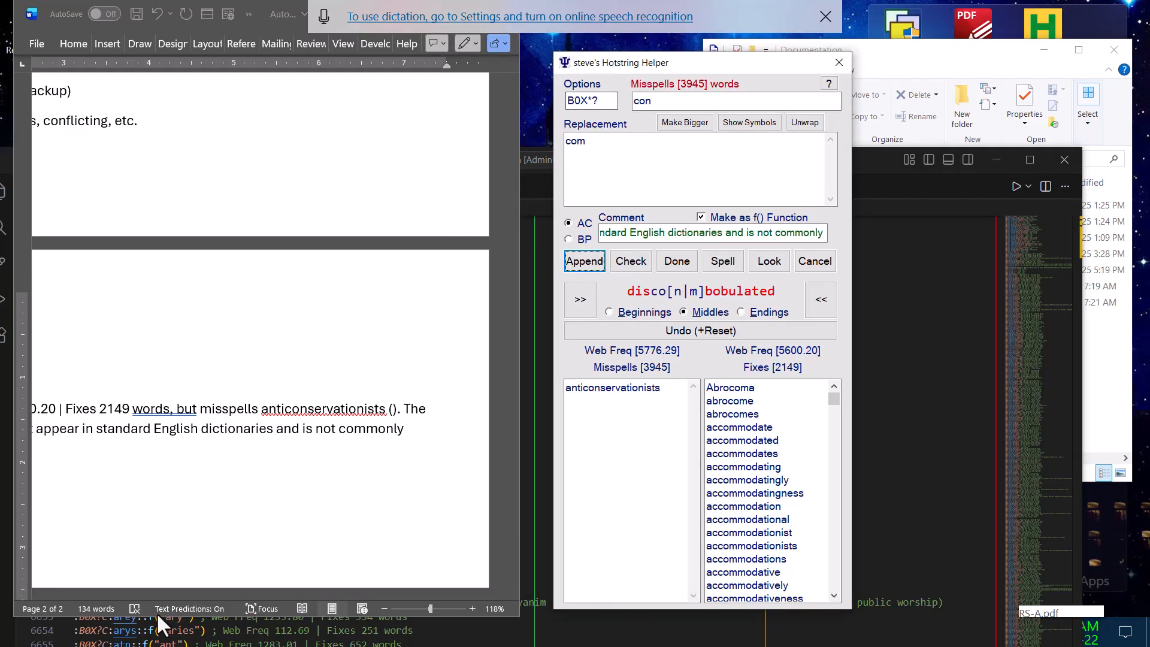
click(180, 552)
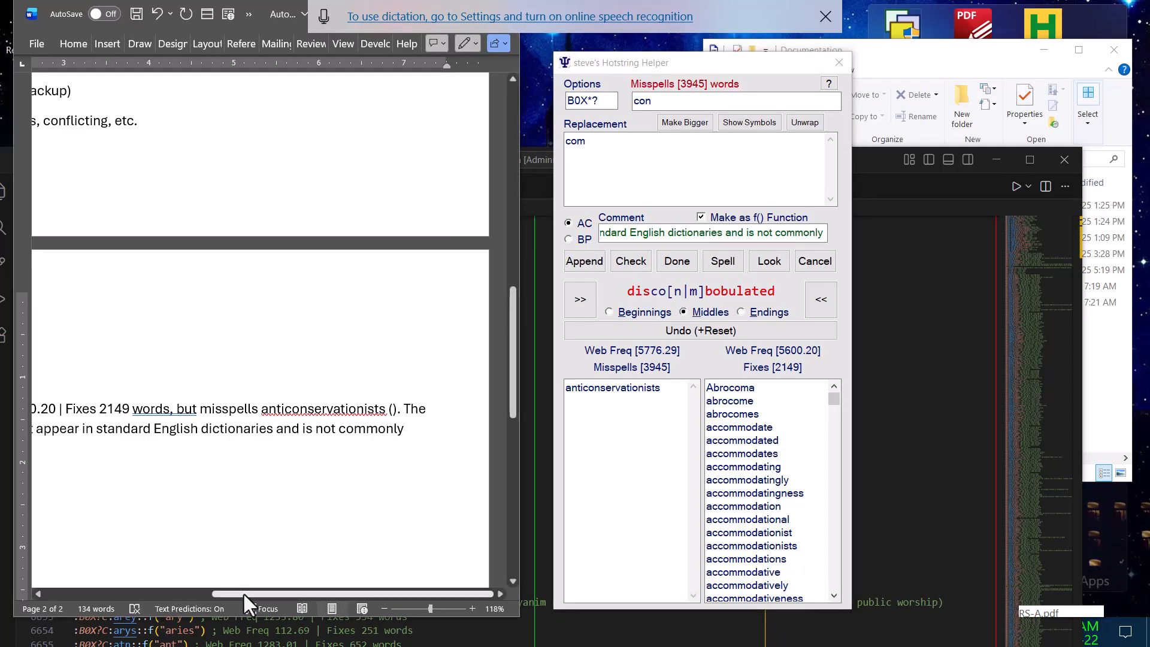
drag(241, 593, 51, 595)
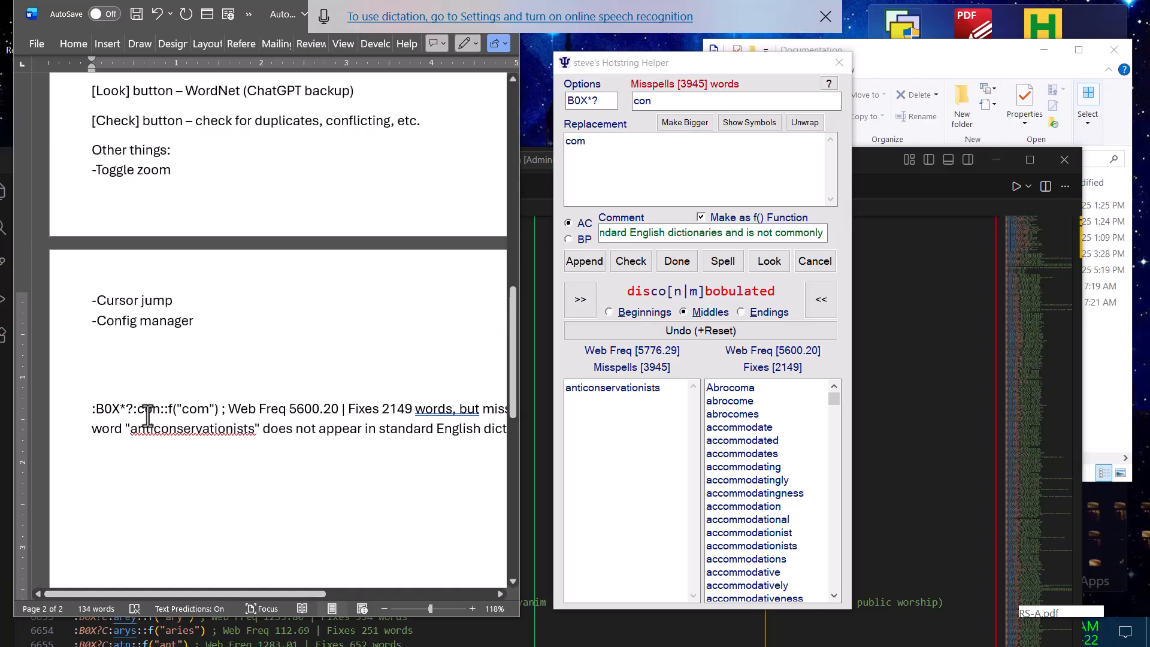
double_click(202, 422)
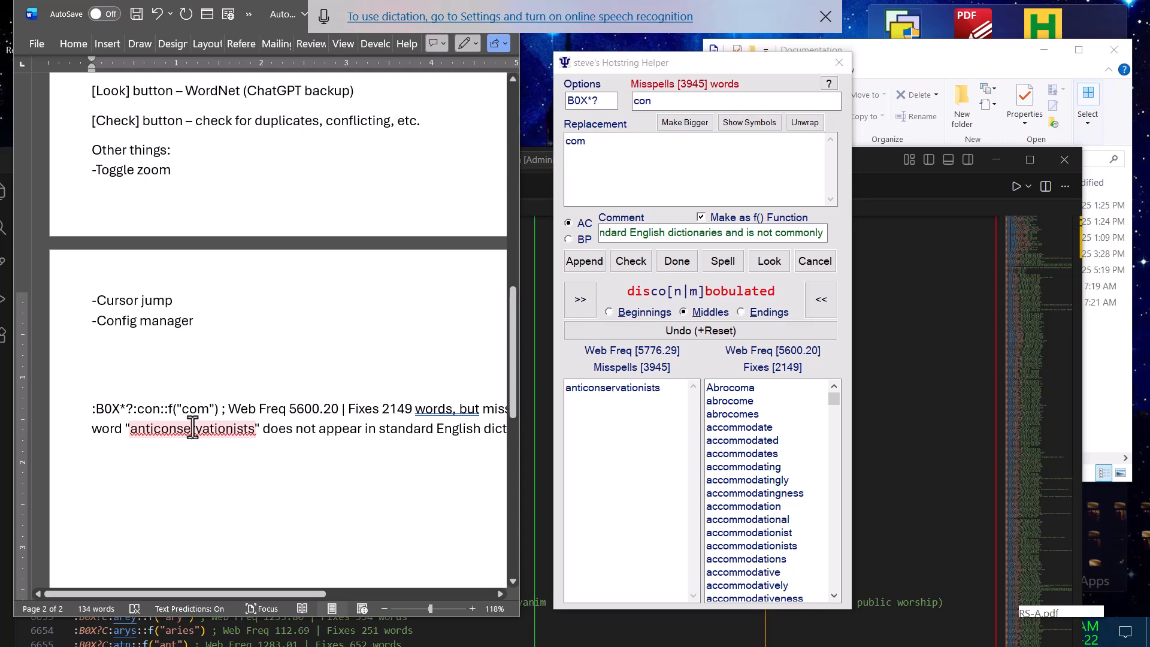
click(381, 420)
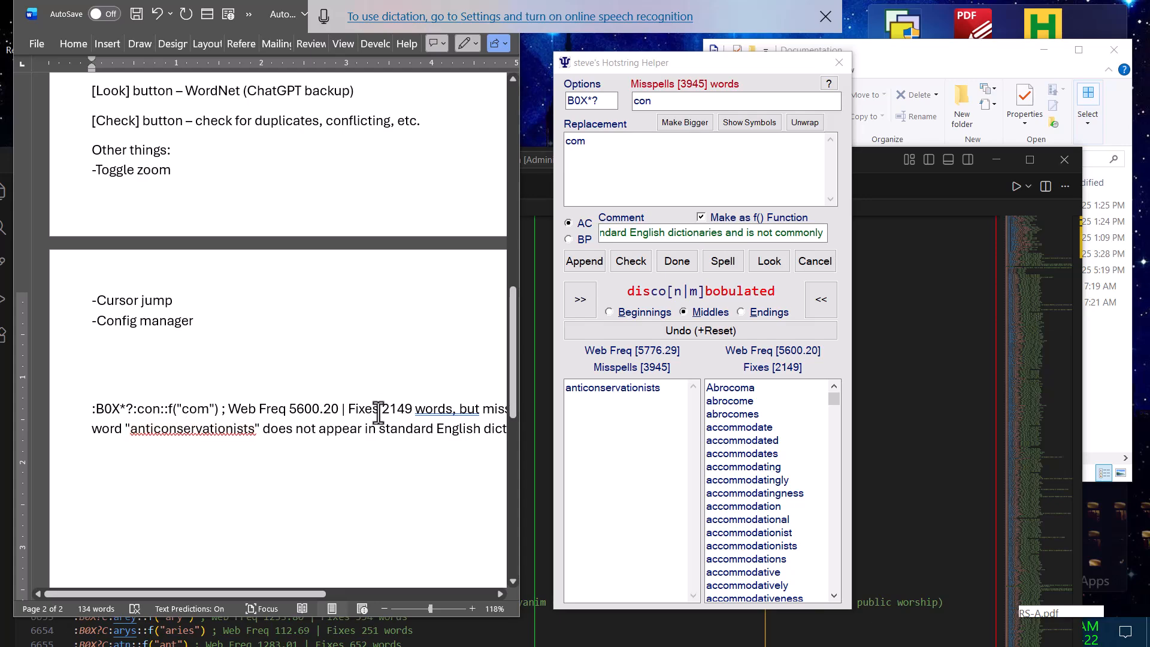
drag(284, 594, 436, 601)
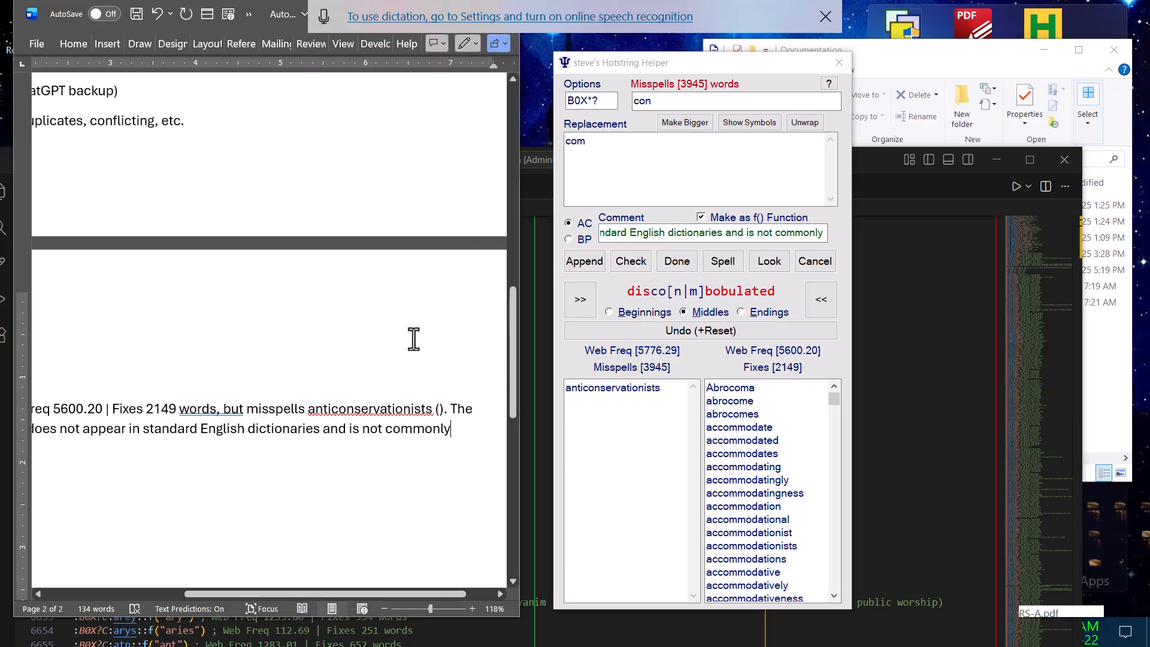
double_click(347, 408)
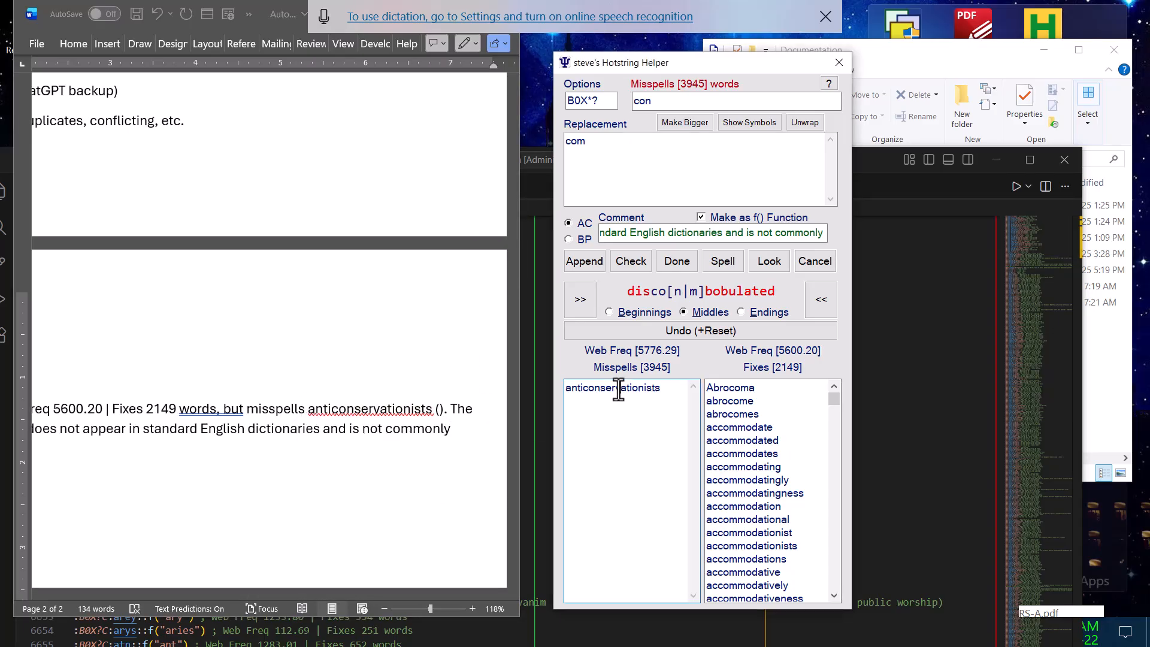
click(362, 411)
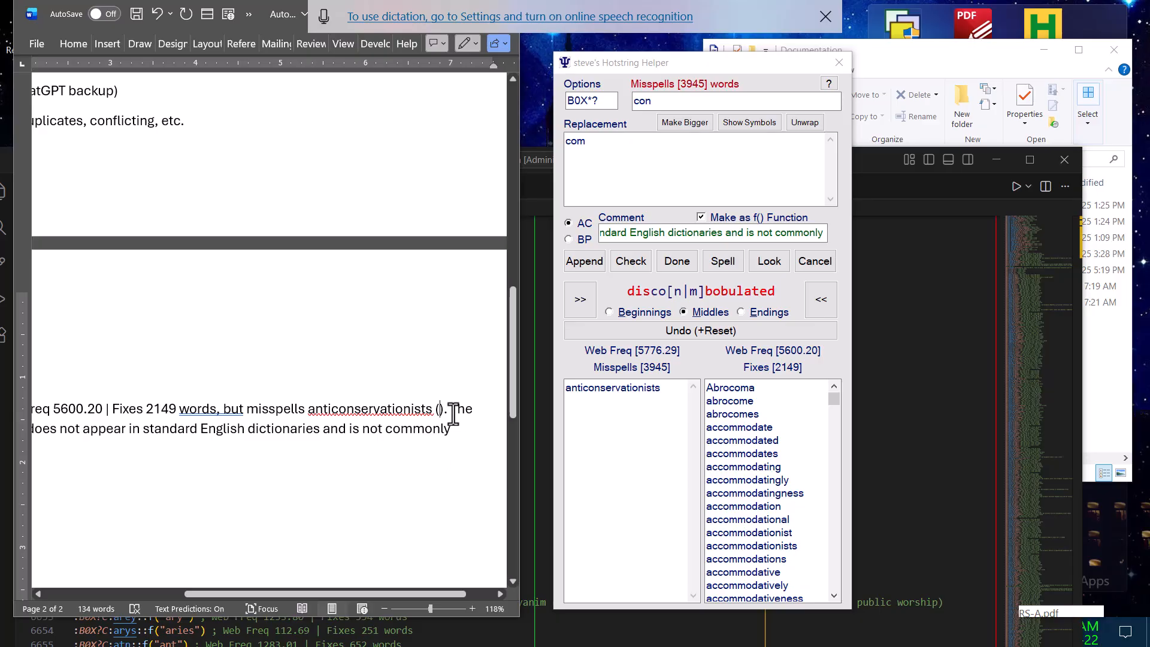
drag(626, 236, 556, 240)
click(467, 446)
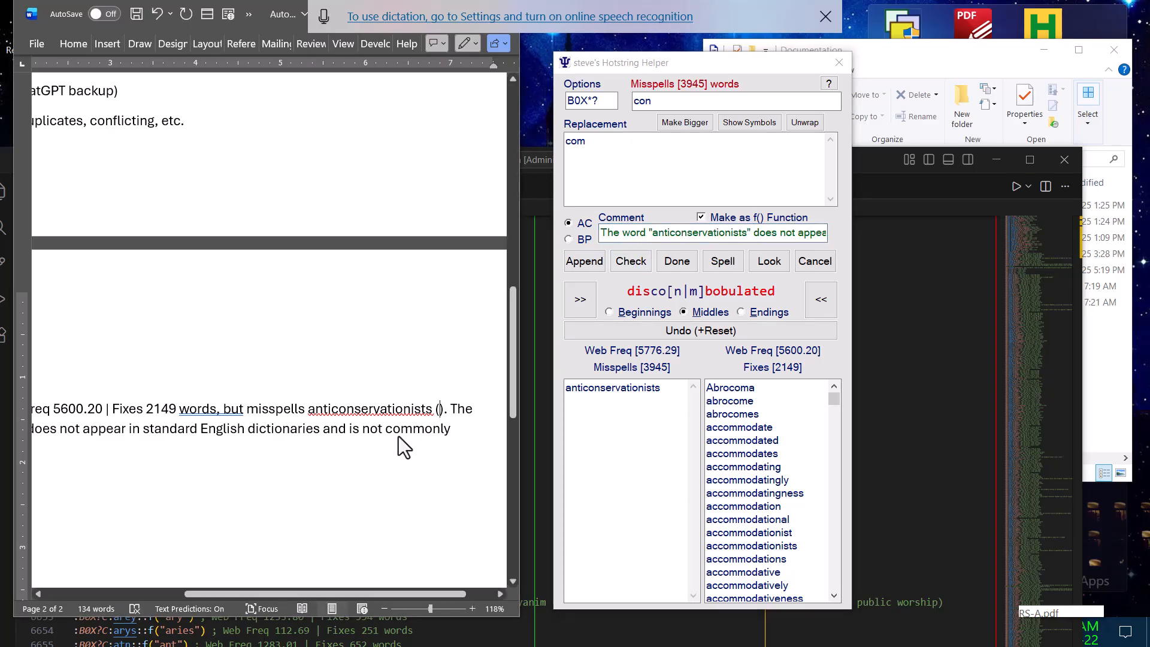
Move the sentence starting "The word" into the empty parentheses after anticonservationists in the pasted entry
drag(247, 431, 144, 435)
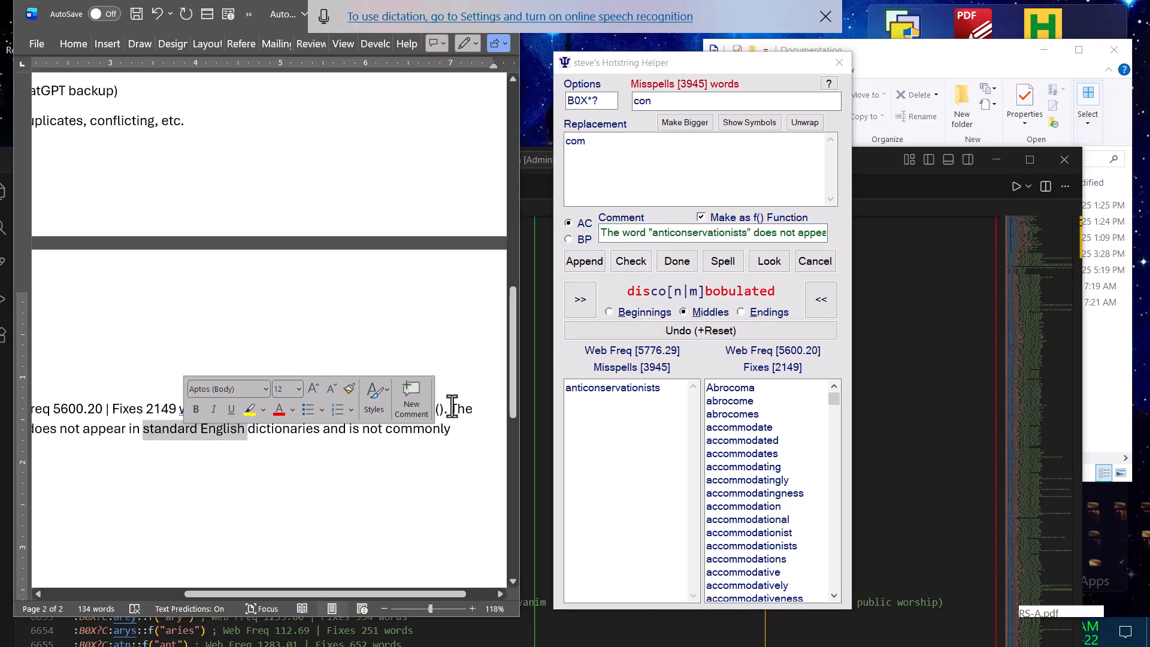
drag(451, 408, 453, 432)
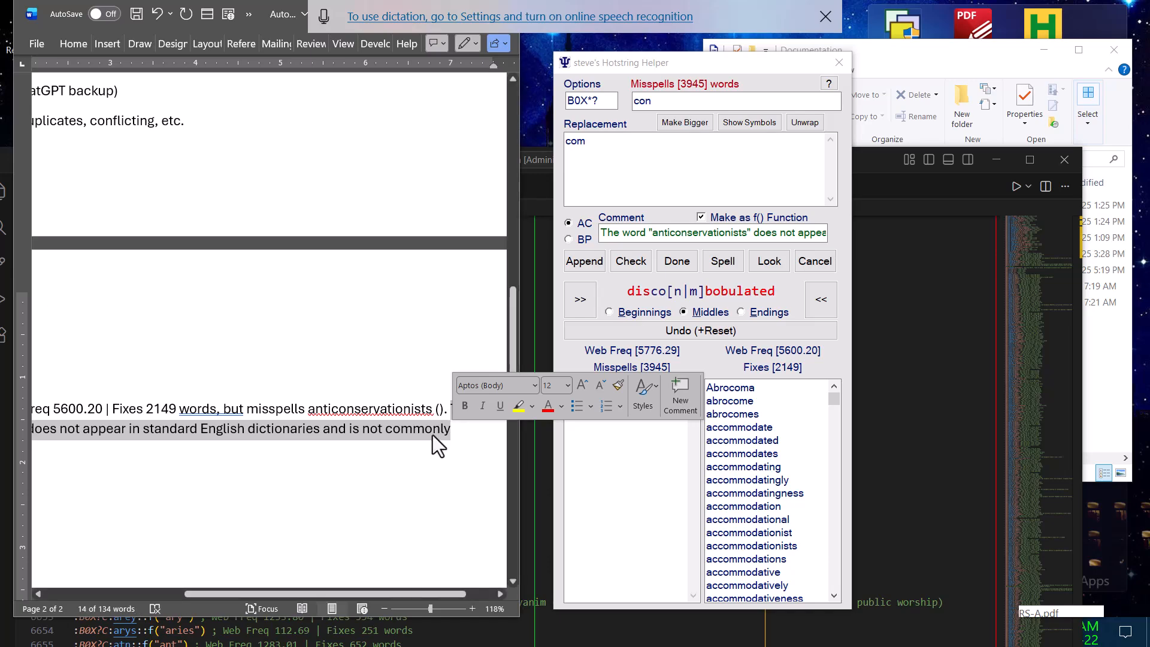
drag(432, 435, 437, 407)
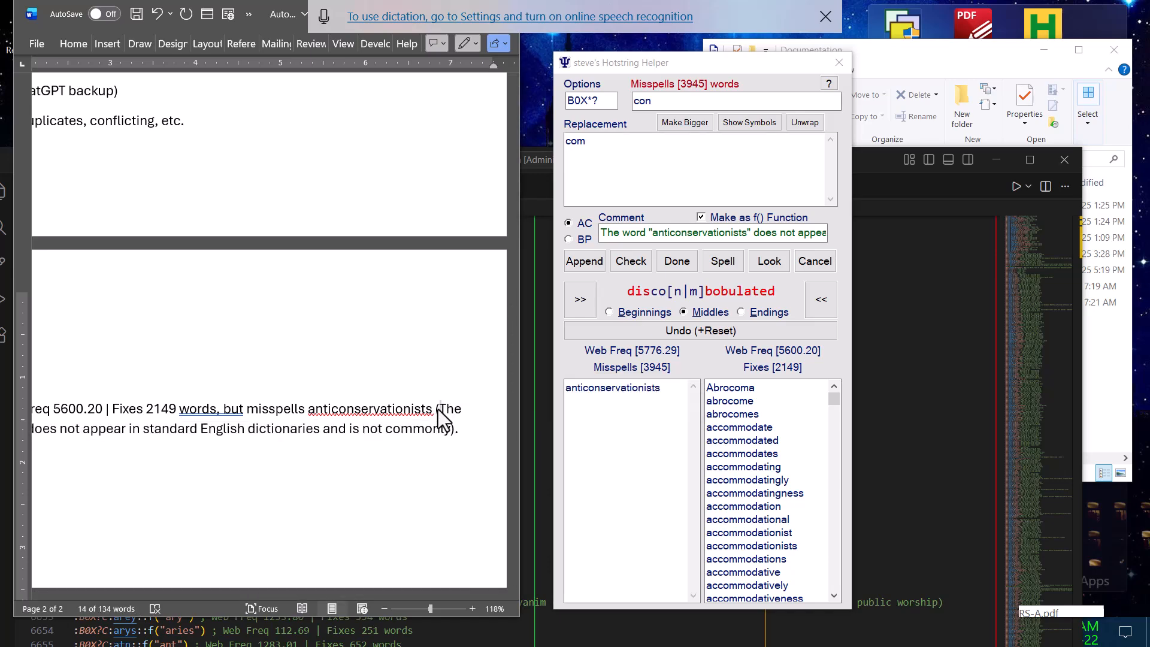
click(427, 449)
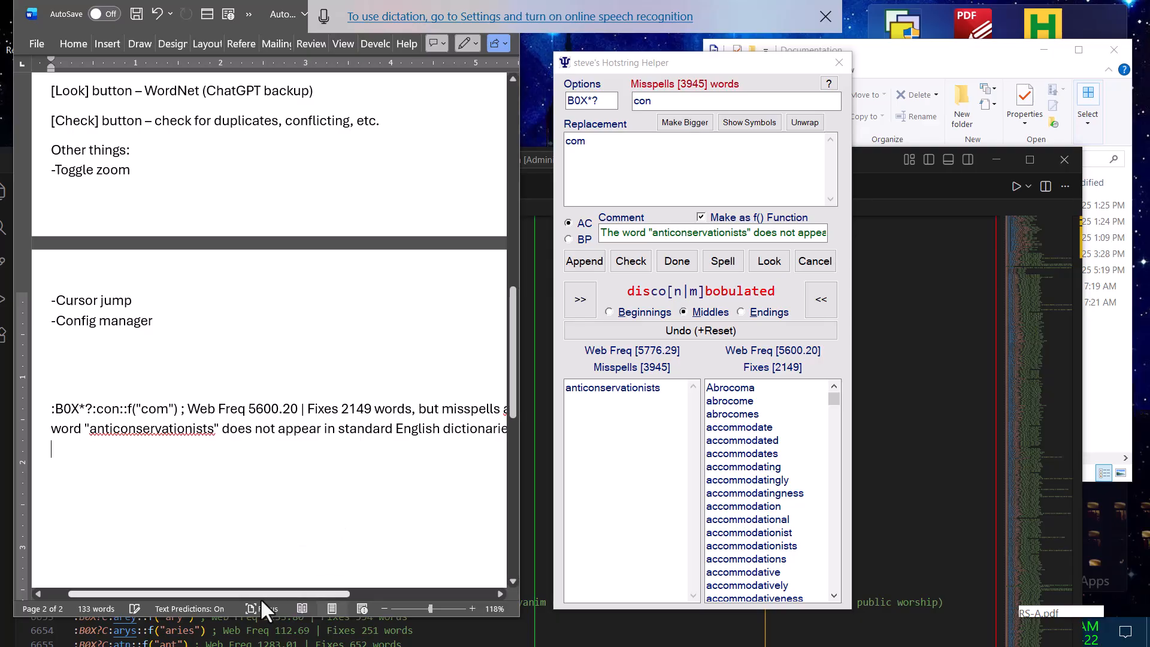
drag(253, 593, 224, 588)
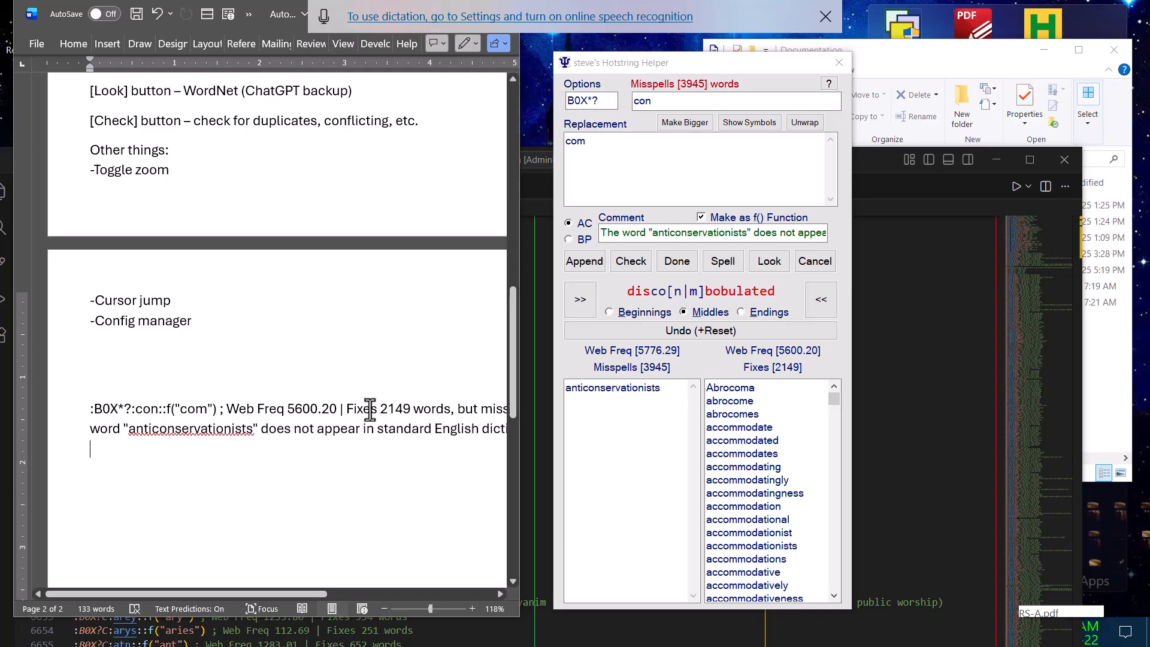
Switch to HotstringLib.ahk, move Hotstring Helper aside, and examine the anim to anism entry's "But misspells minyanim" comment
click(919, 426)
click(239, 347)
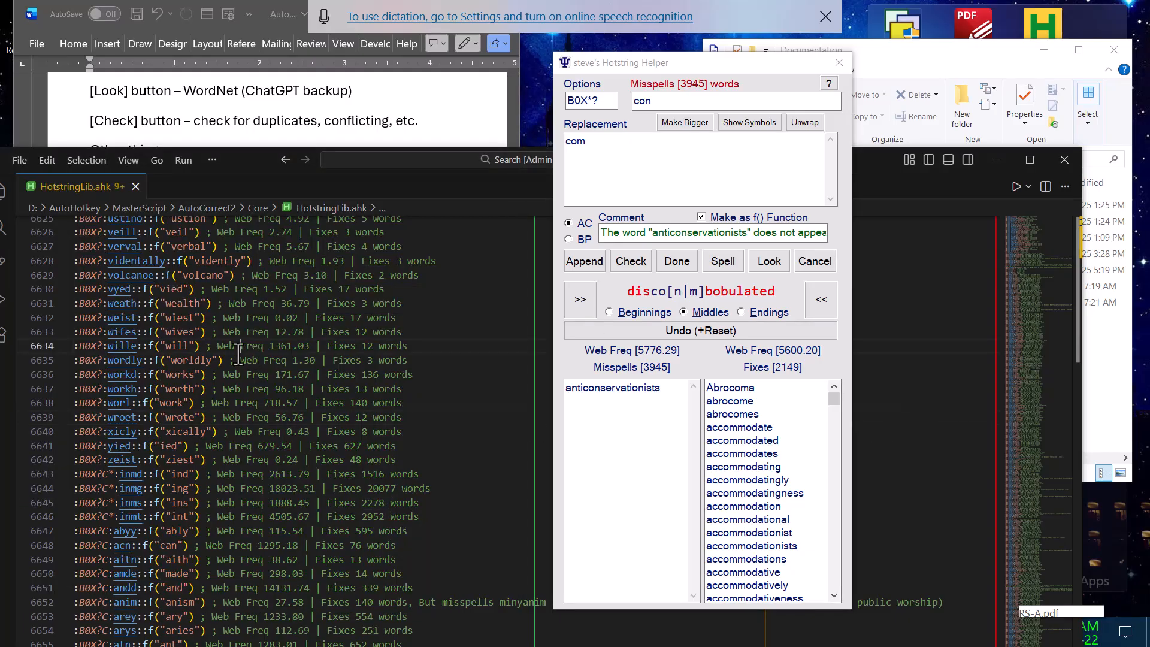
scroll(378, 430, down, 5)
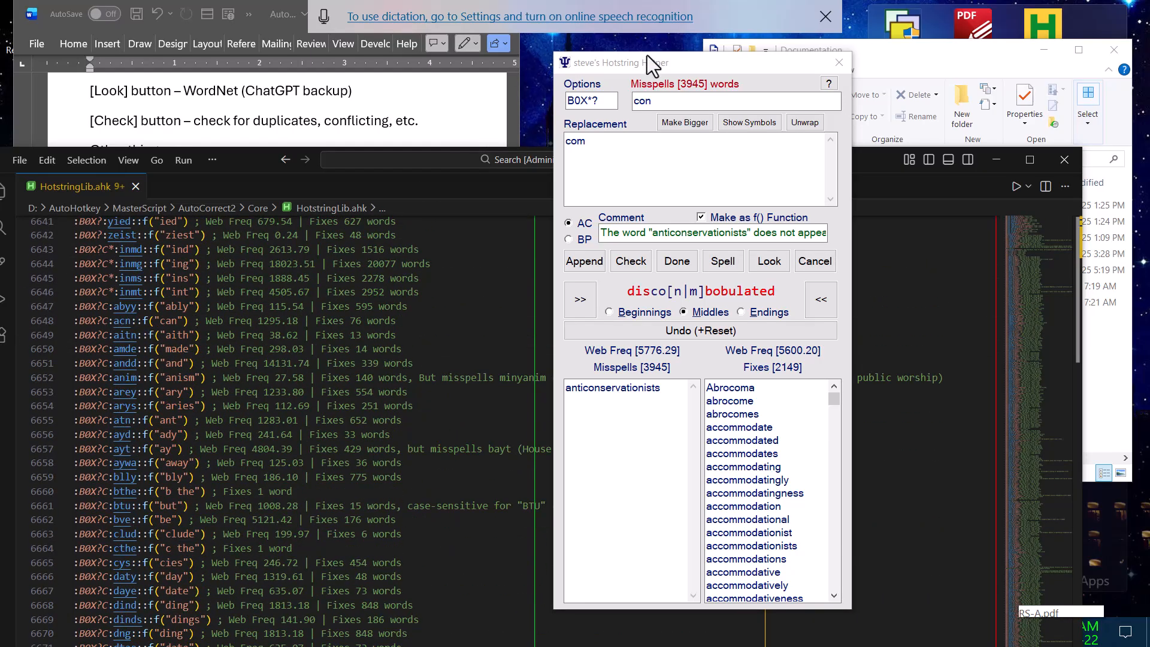
drag(648, 58, 914, 84)
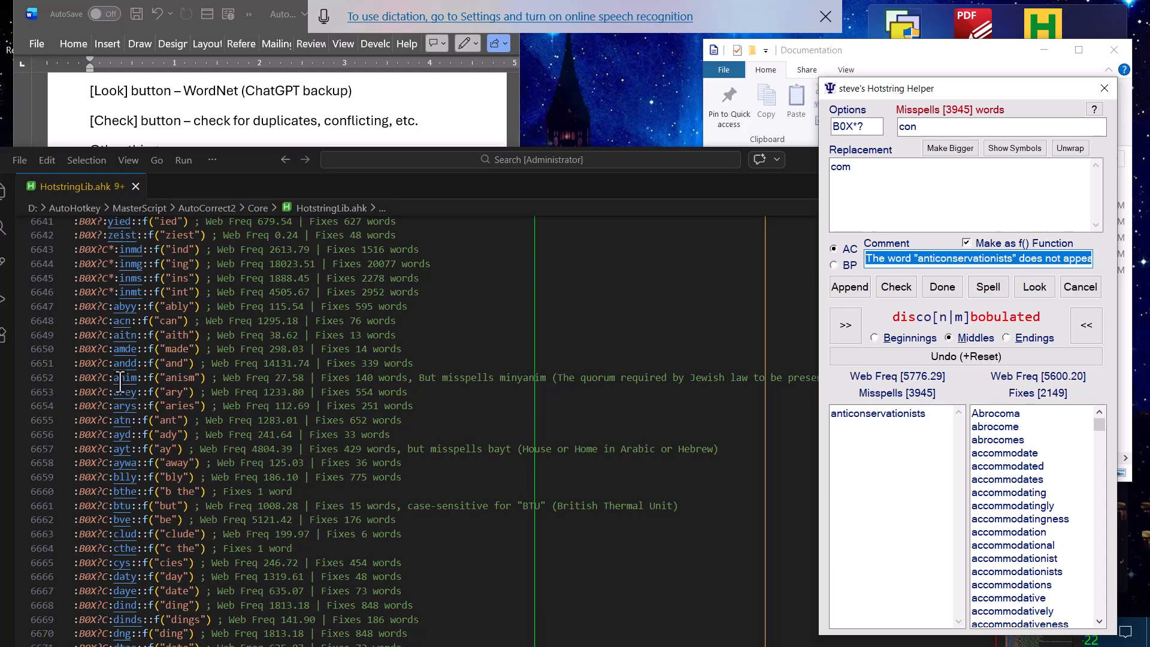
double_click(173, 379)
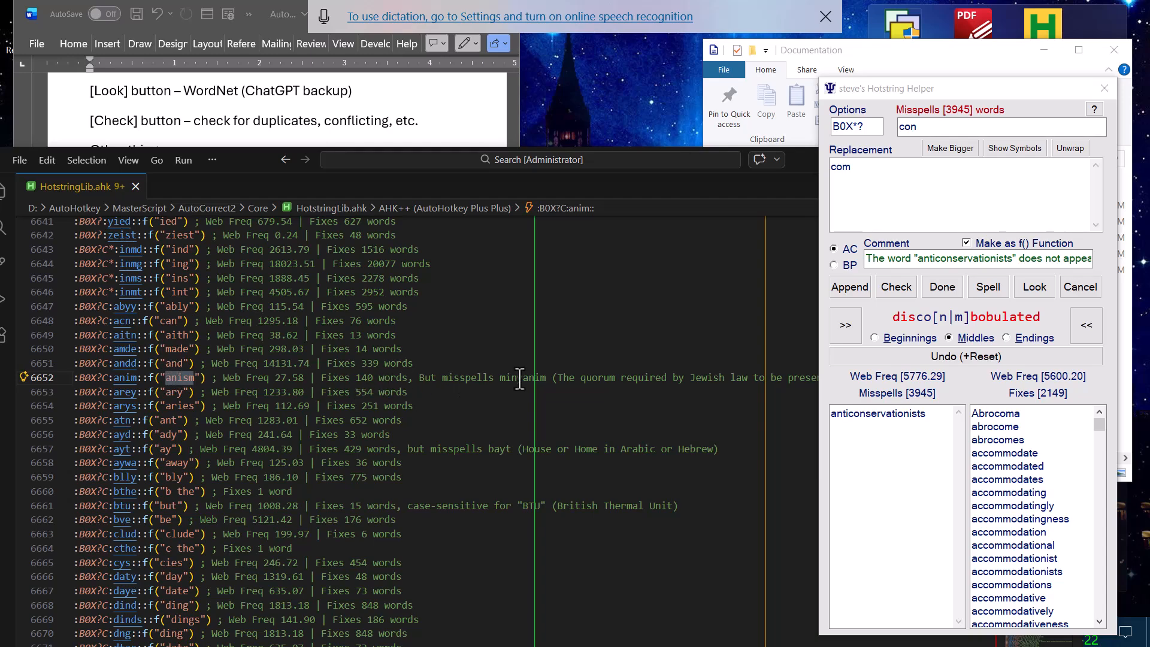
click(535, 396)
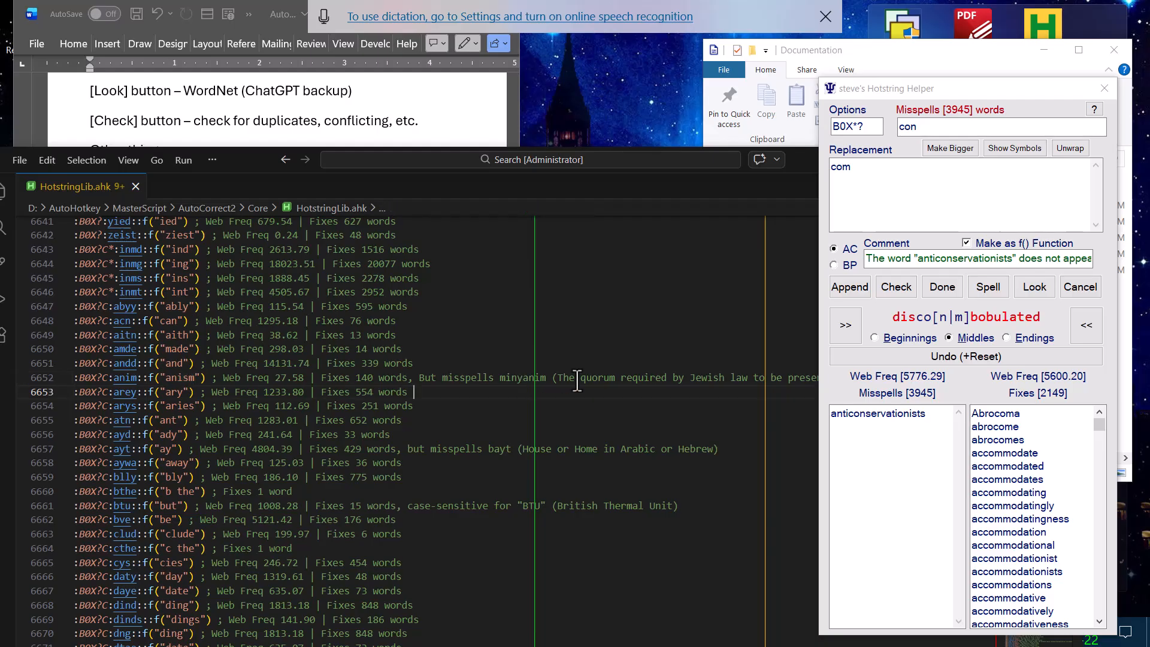
shift+click(702, 376)
click(707, 376)
click(667, 377)
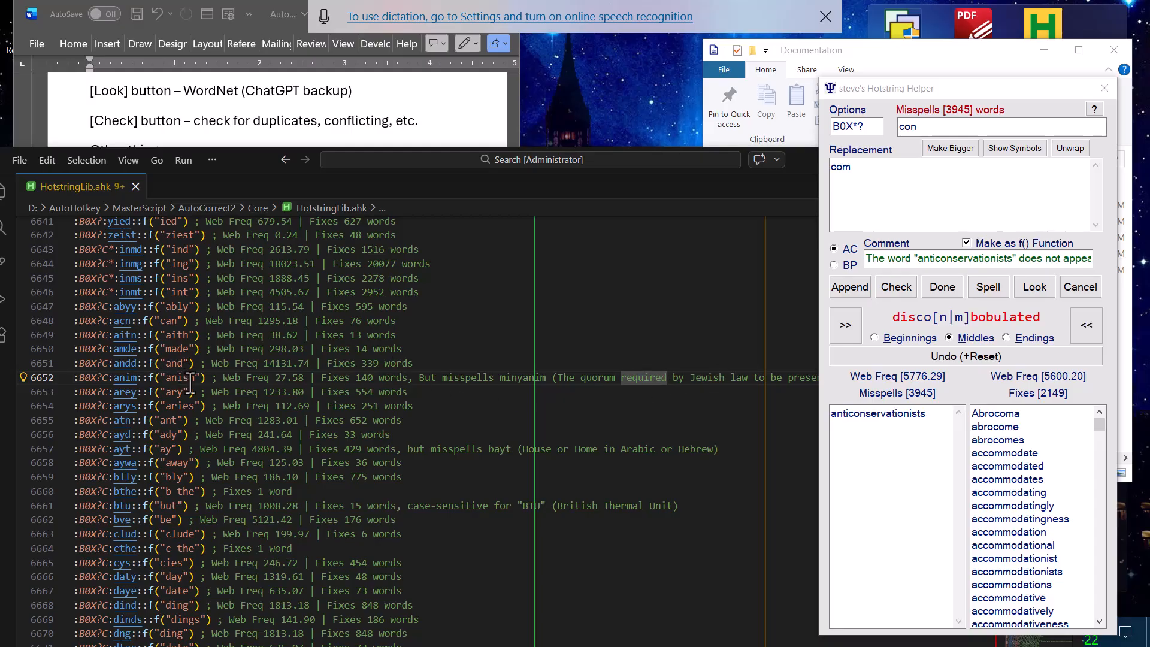
click(424, 377)
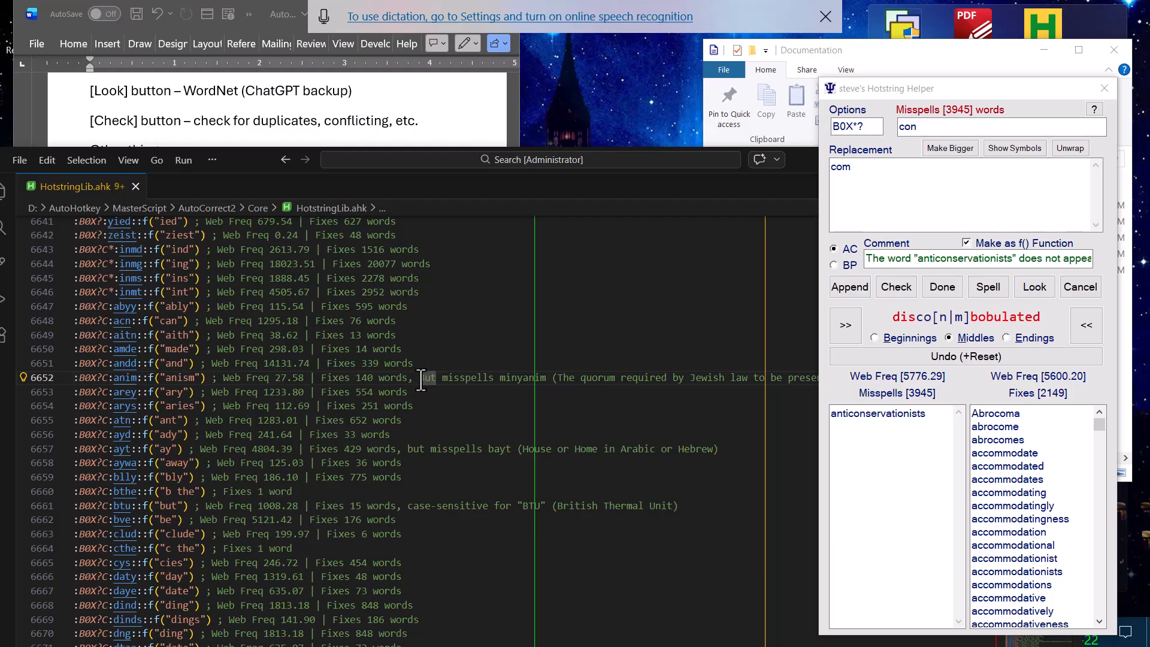
key(Left)
Return to the Word outline's button notes and cancel the con to com hotstring in Hotstring Helper
click(164, 113)
scroll(214, 282, up, 6)
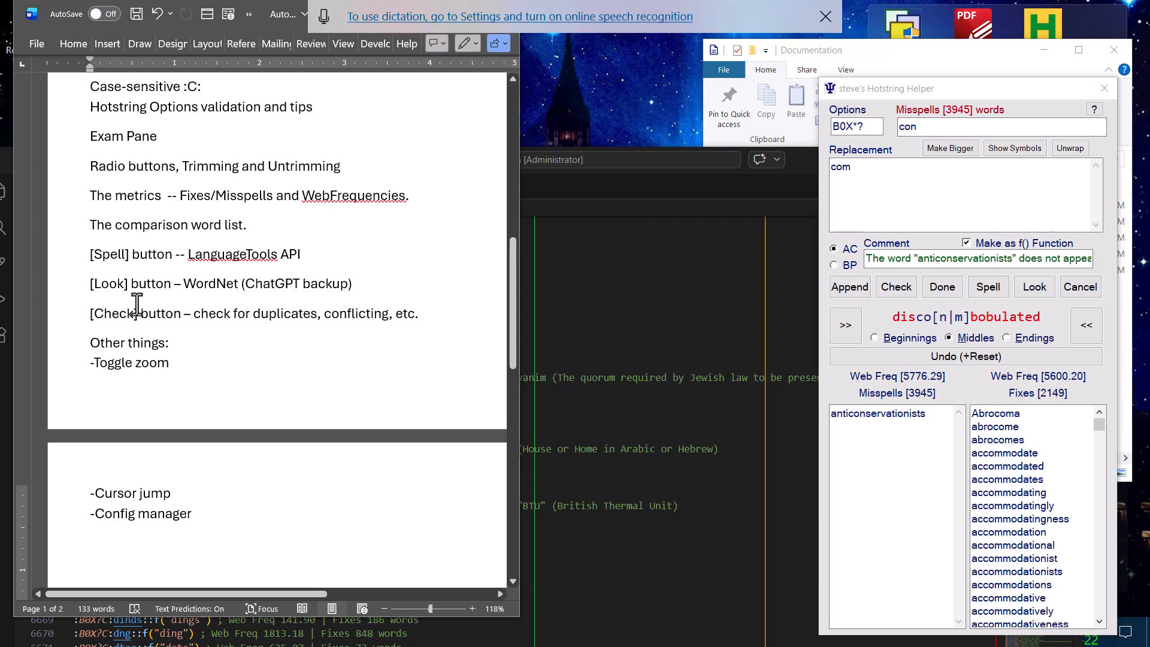
drag(960, 95, 716, 51)
click(643, 370)
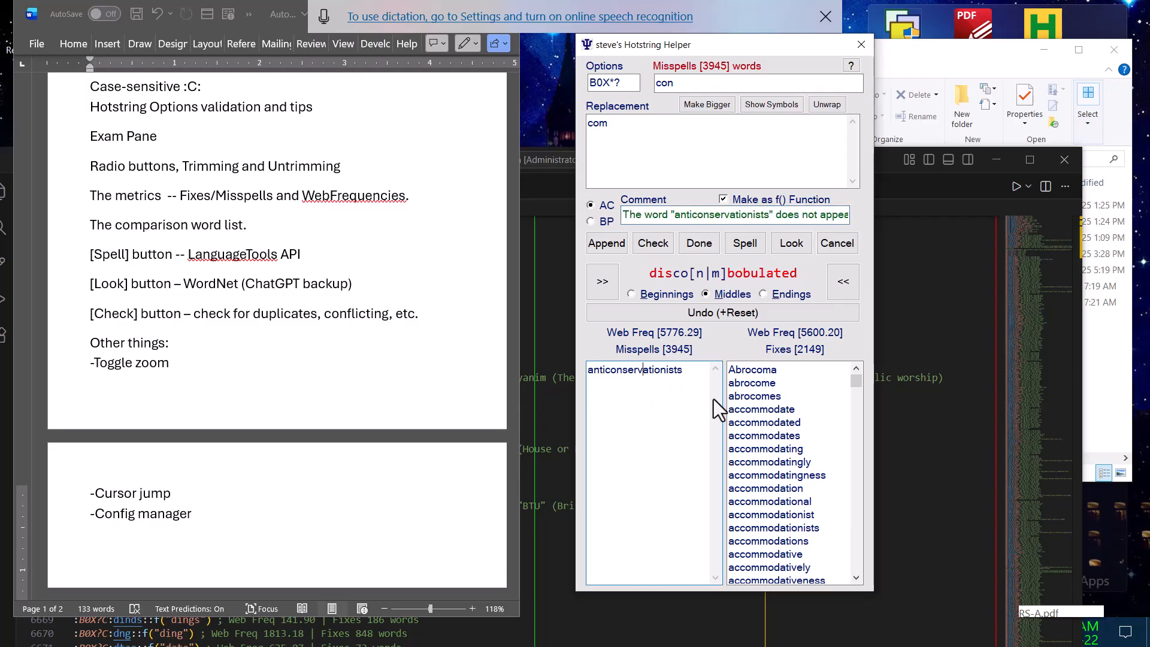
click(836, 244)
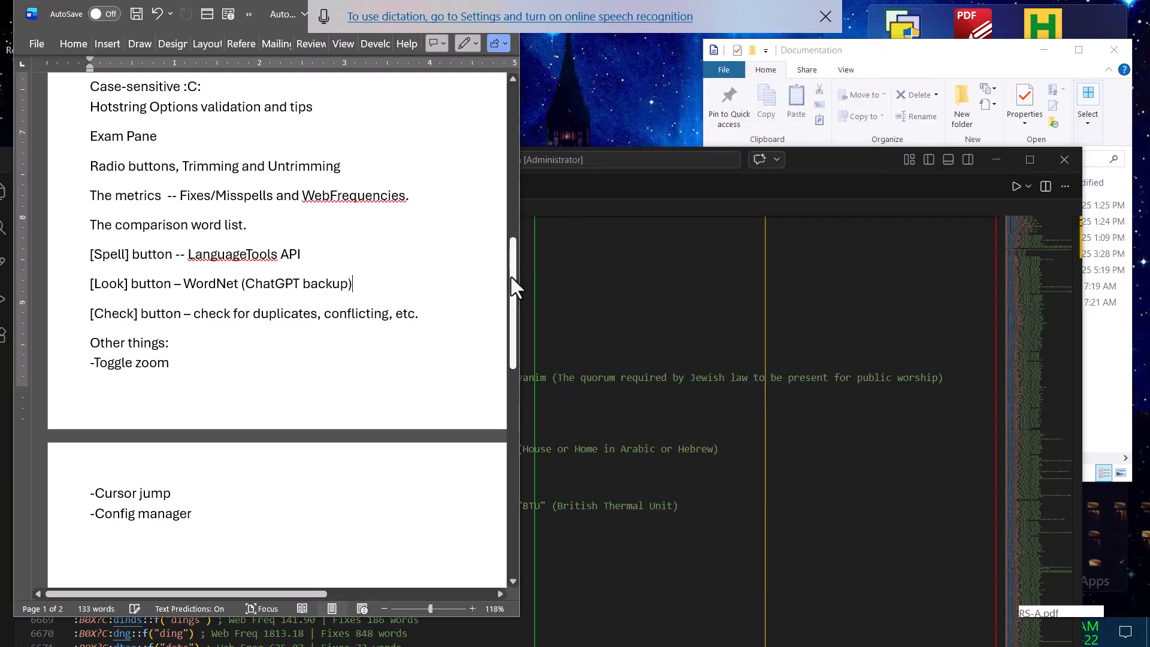
Load the Word-beginnings example :*:spyc::psyc from the Word document into Hotstring Helper
drag(513, 282, 516, 216)
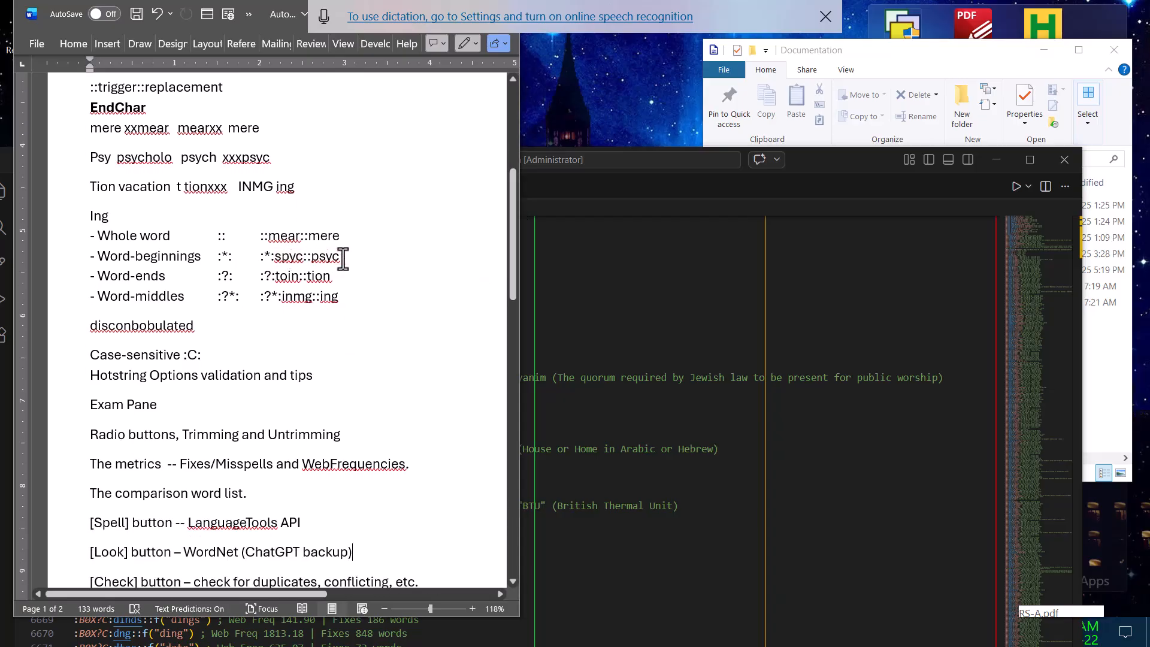
drag(344, 258, 262, 260)
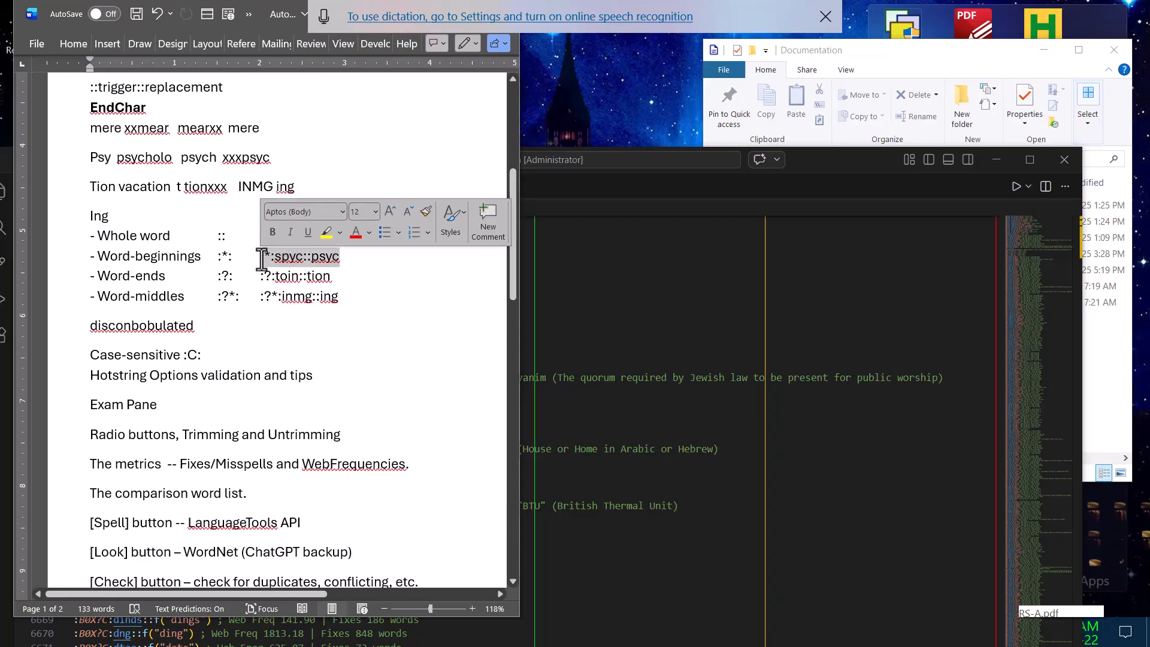
key(super+h)
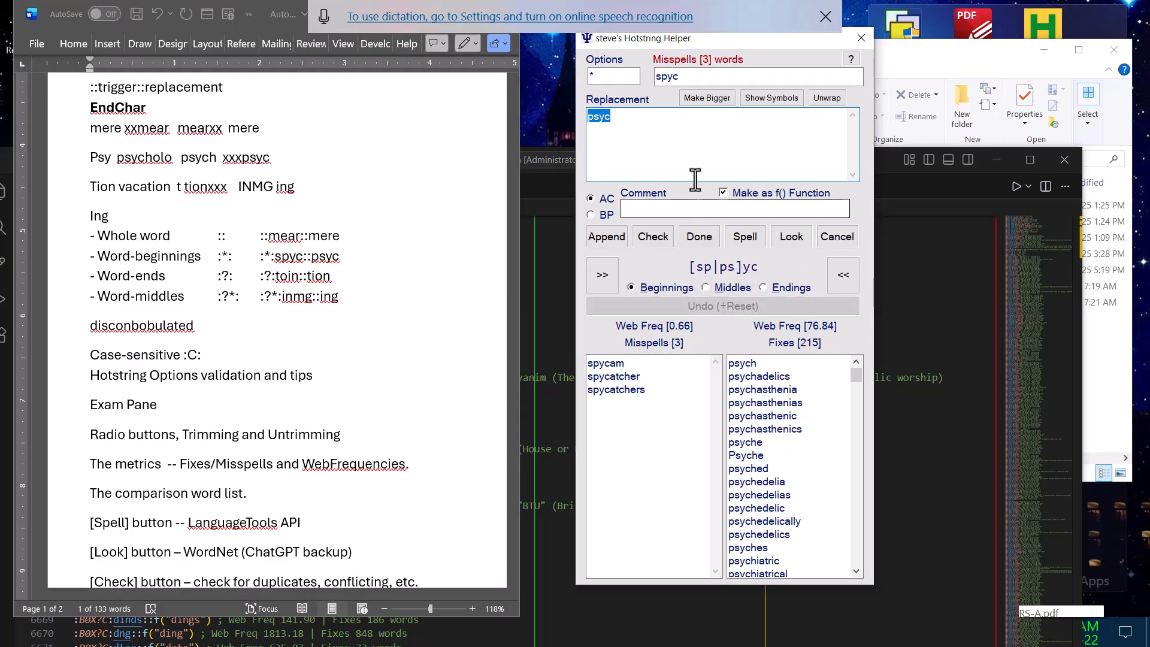
Check the spyc to psyc hotstring for conflicts, review the Validity Report, and dismiss it along with Hotstring Helper
click(660, 235)
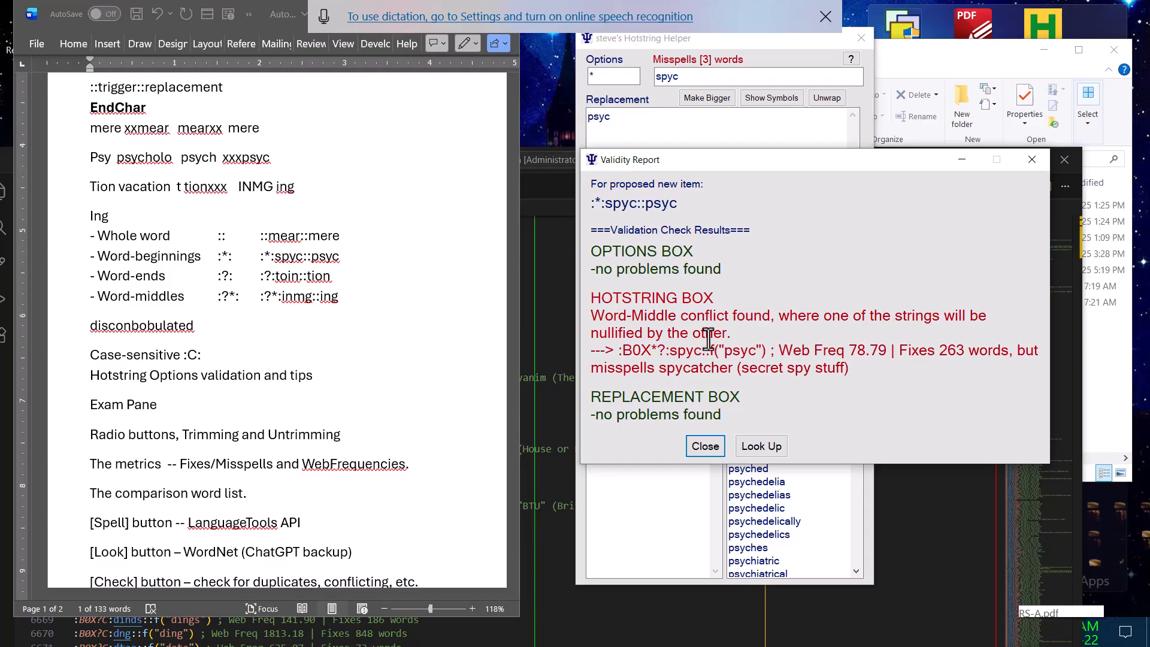
click(741, 333)
click(705, 446)
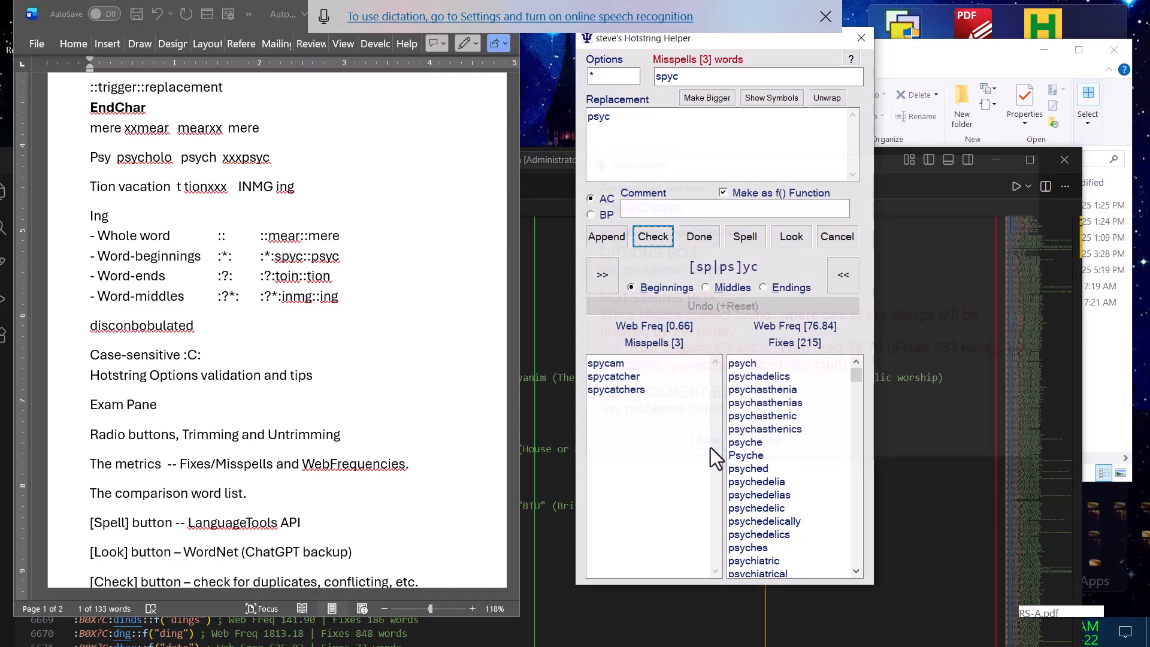
click(847, 236)
Load :B0X*?:con::f("com") from the pasted entry below "-Config manager" into Hotstring Helper
scroll(265, 381, down, 3)
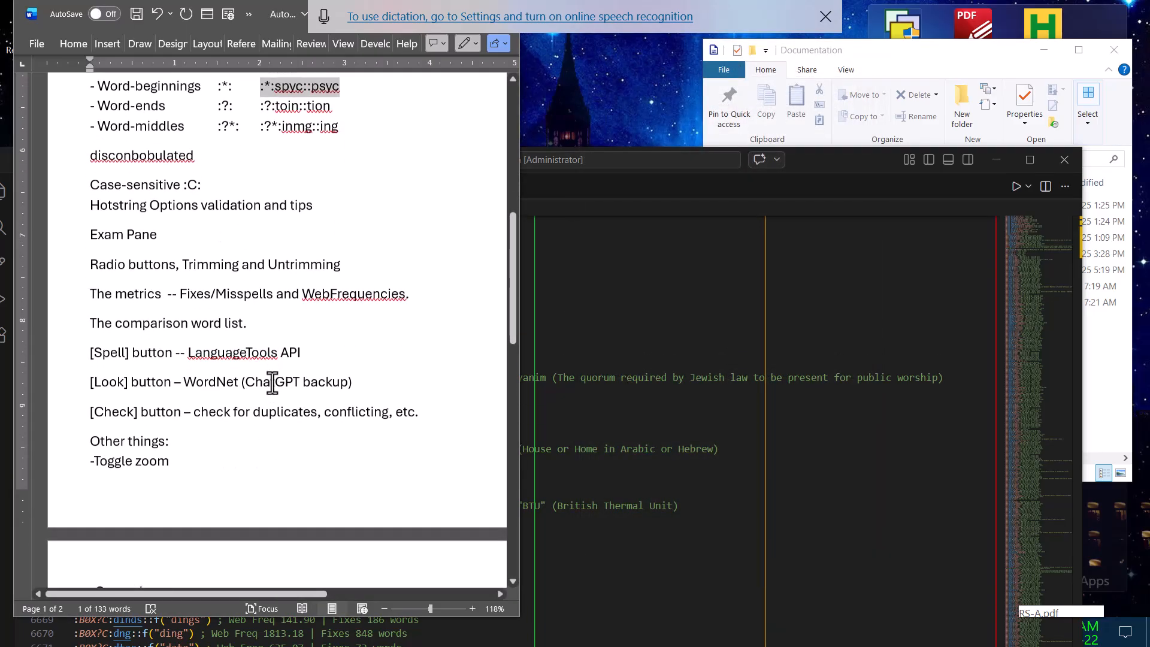
scroll(272, 384, down, 2)
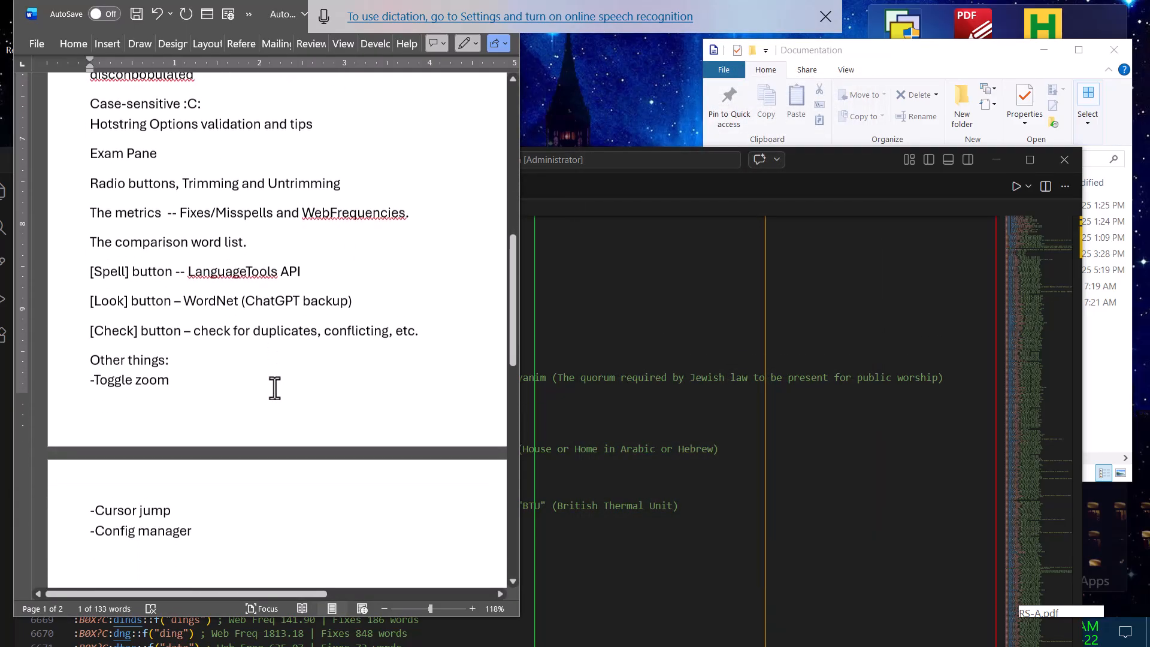
scroll(274, 388, down, 1)
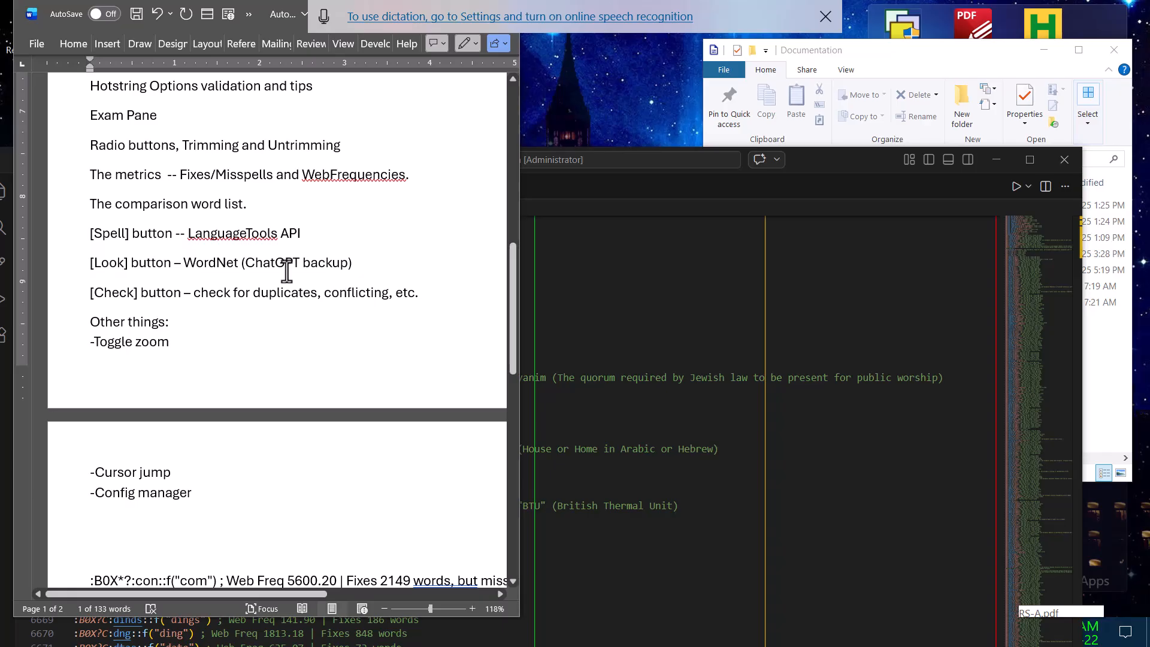
scroll(252, 315, down, 2)
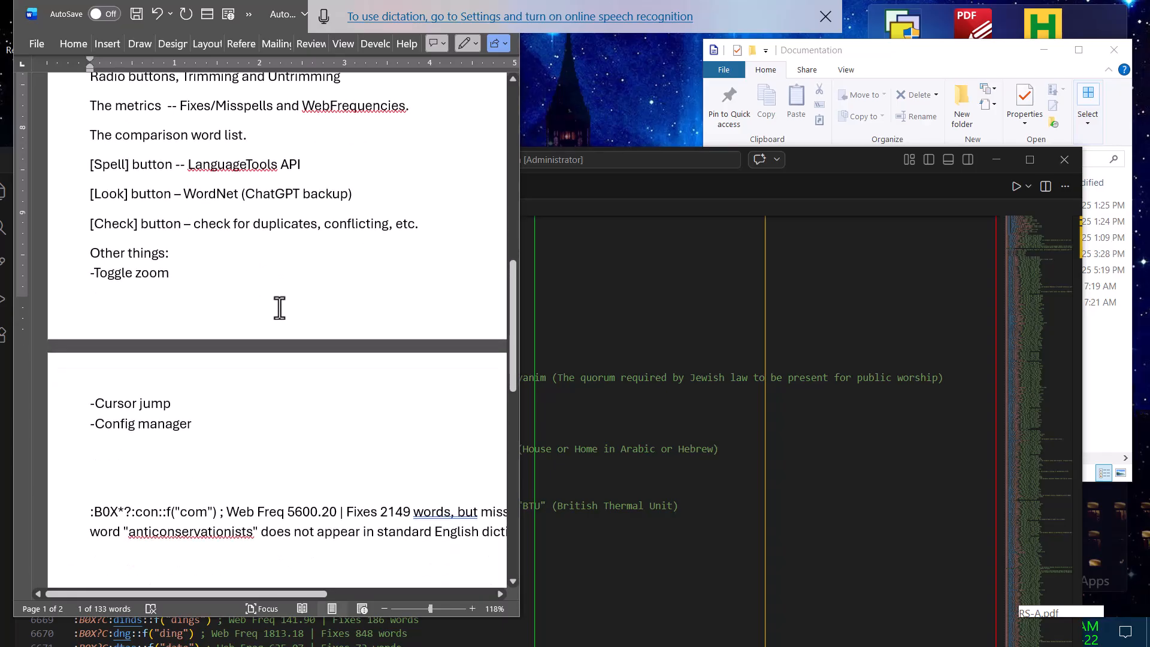
drag(216, 512, 94, 514)
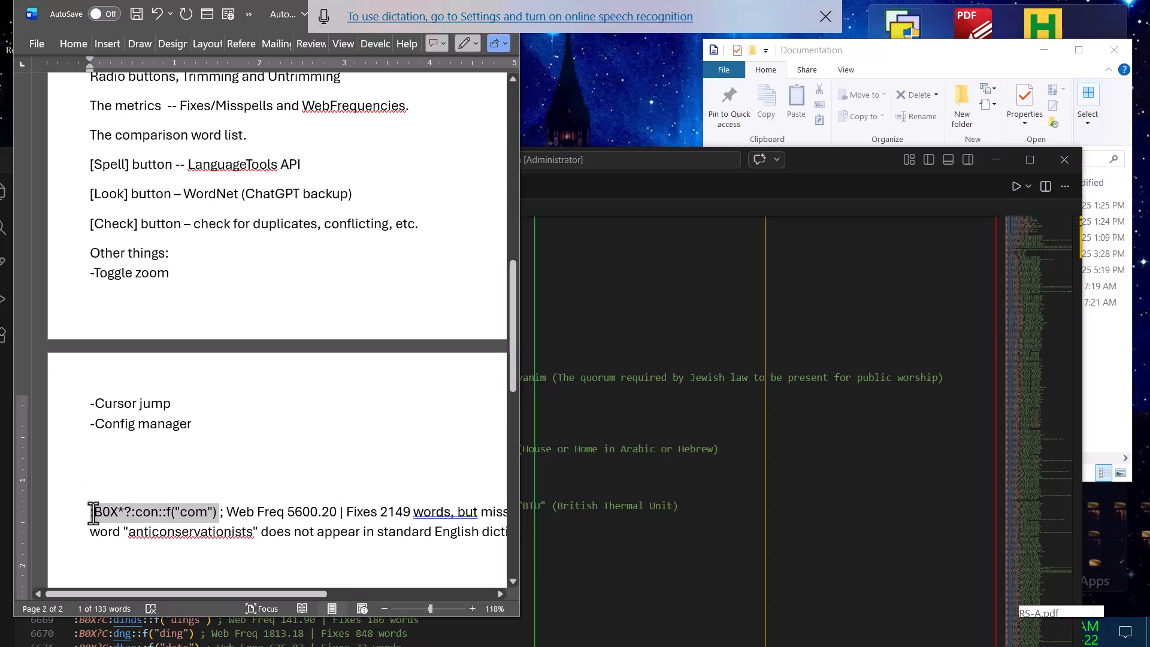
key(super+h)
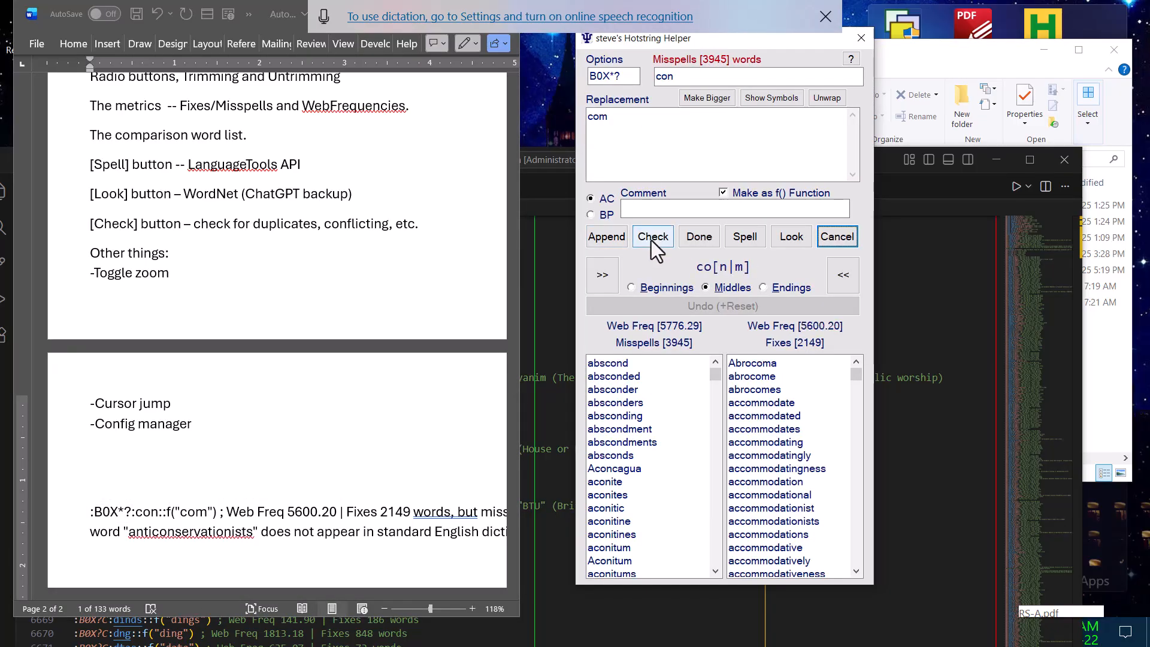
Check the con to com hotstring and move Hotstring Helper clear of the Validity Report
click(652, 240)
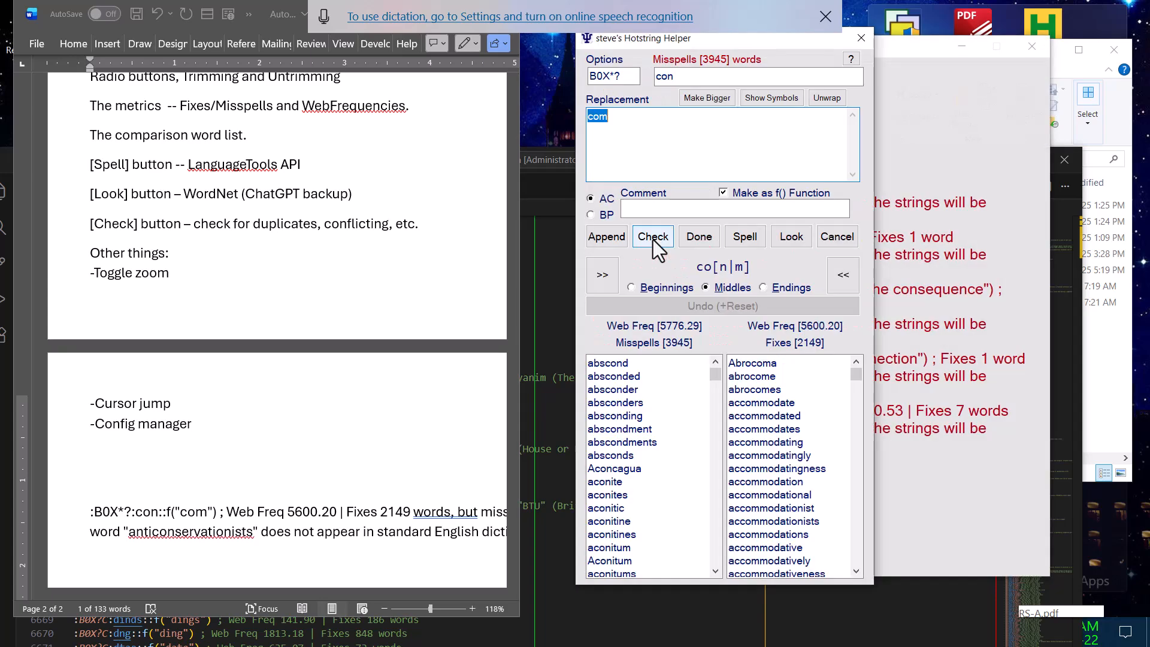
drag(692, 42, 386, 60)
click(804, 333)
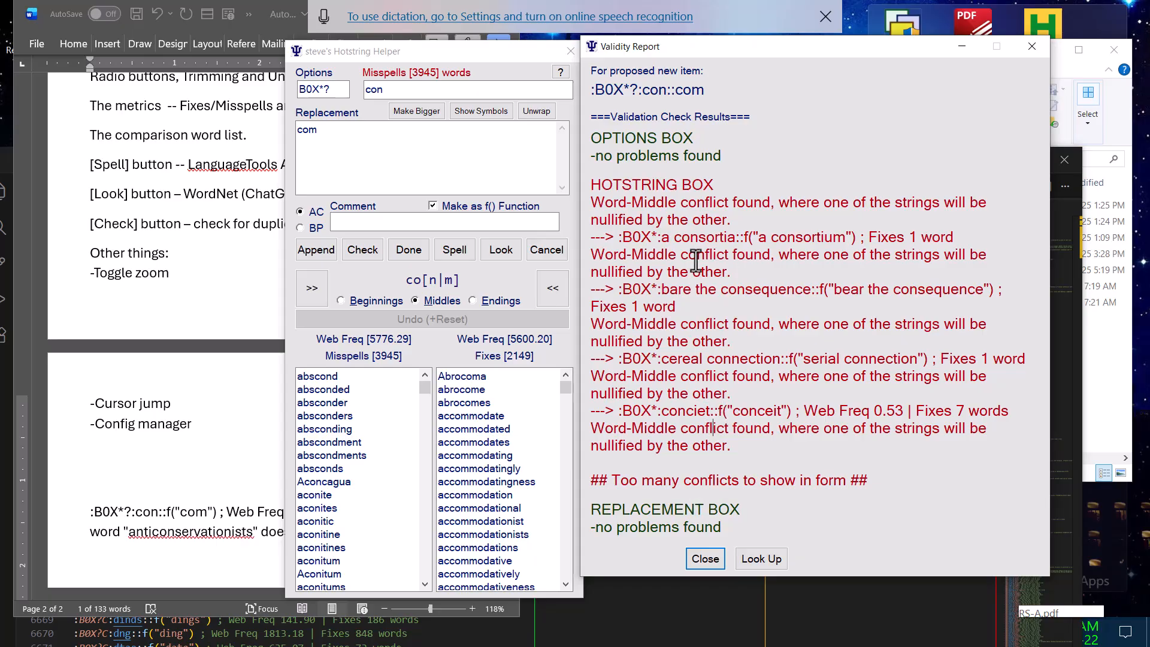
Select the "a consortia" conflict in the Validity Report and look it up in HotstringLib.ahk
click(739, 236)
drag(859, 238, 619, 236)
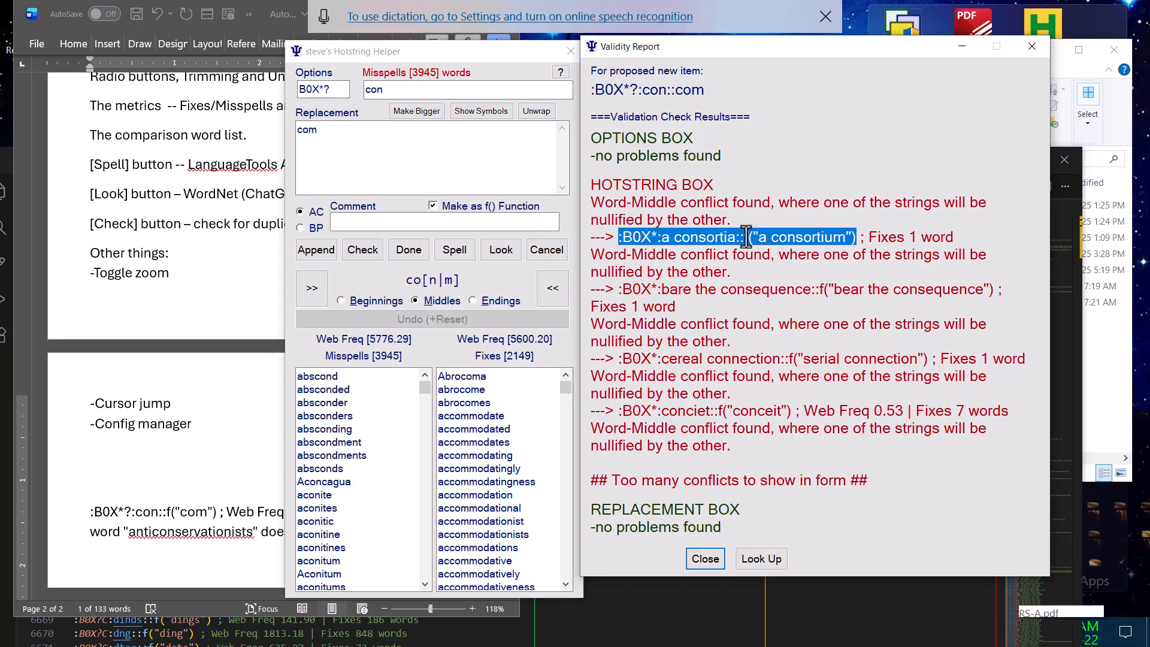
click(757, 559)
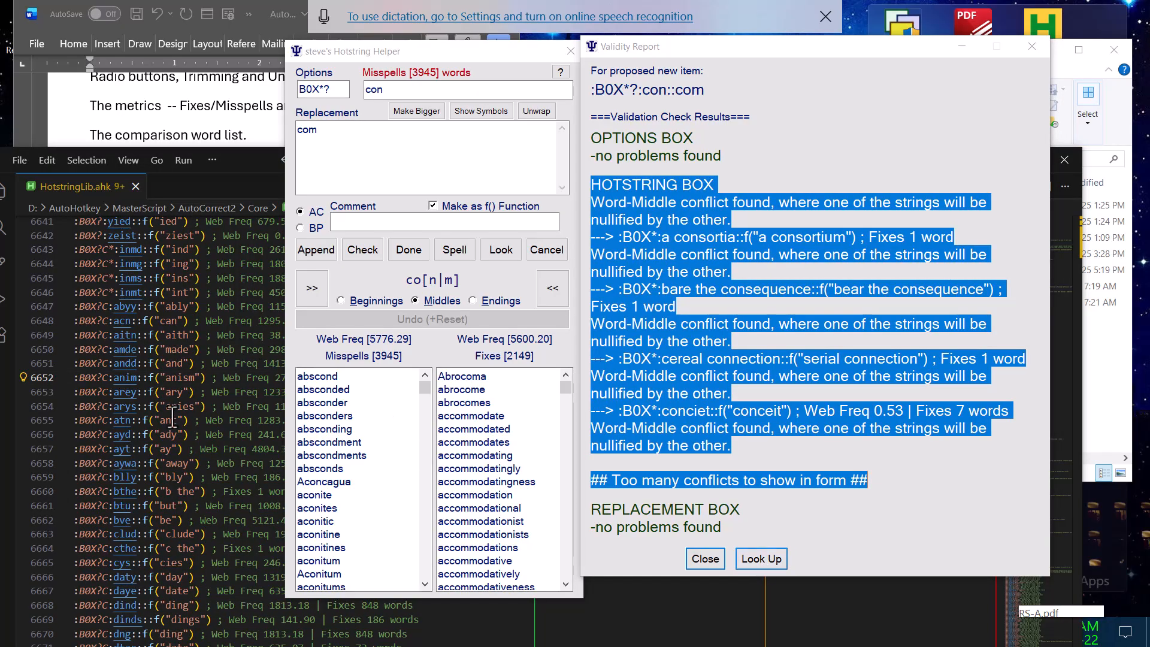
Rearrange the code editor and Validity Report windows so that the editor's search box is uncovered
click(569, 620)
drag(257, 157, 286, 121)
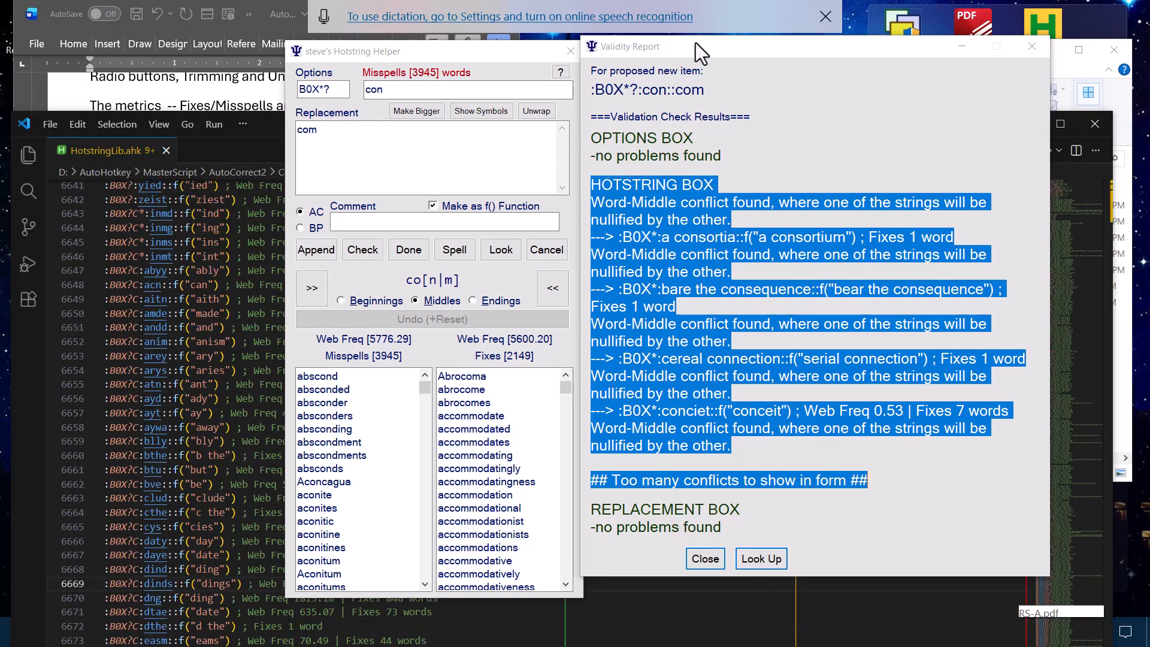
drag(695, 42, 486, 43)
click(650, 182)
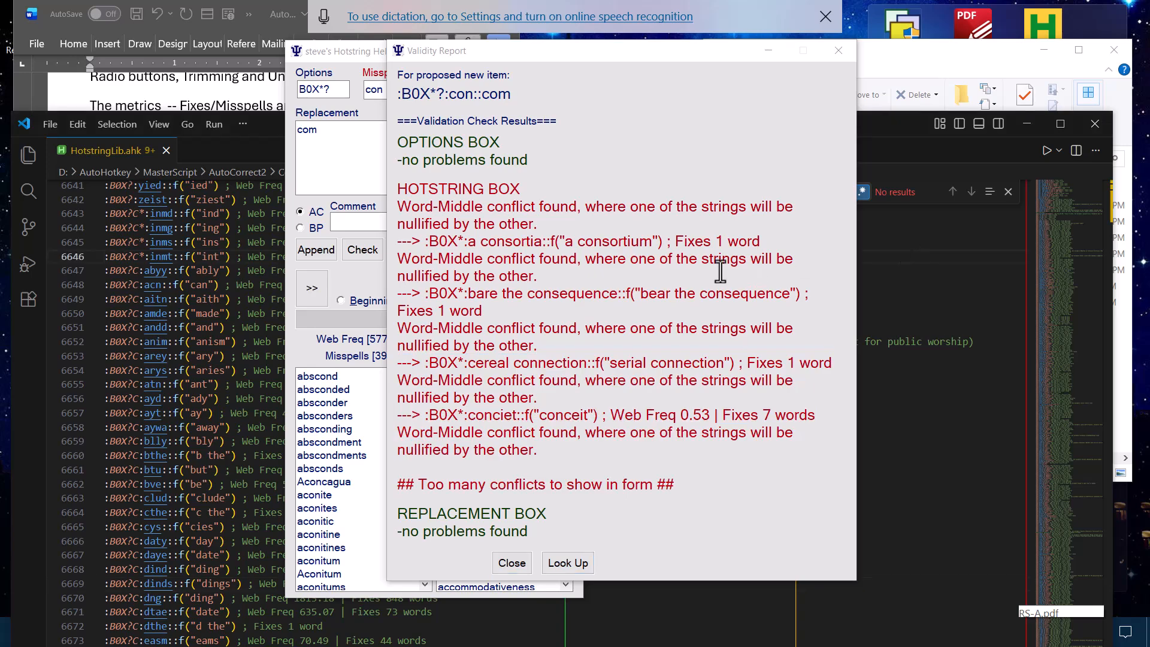
Retry the look-up with :B0X*:a consortia::f("a consortium") selected, and close the Validity Report
drag(662, 242, 424, 247)
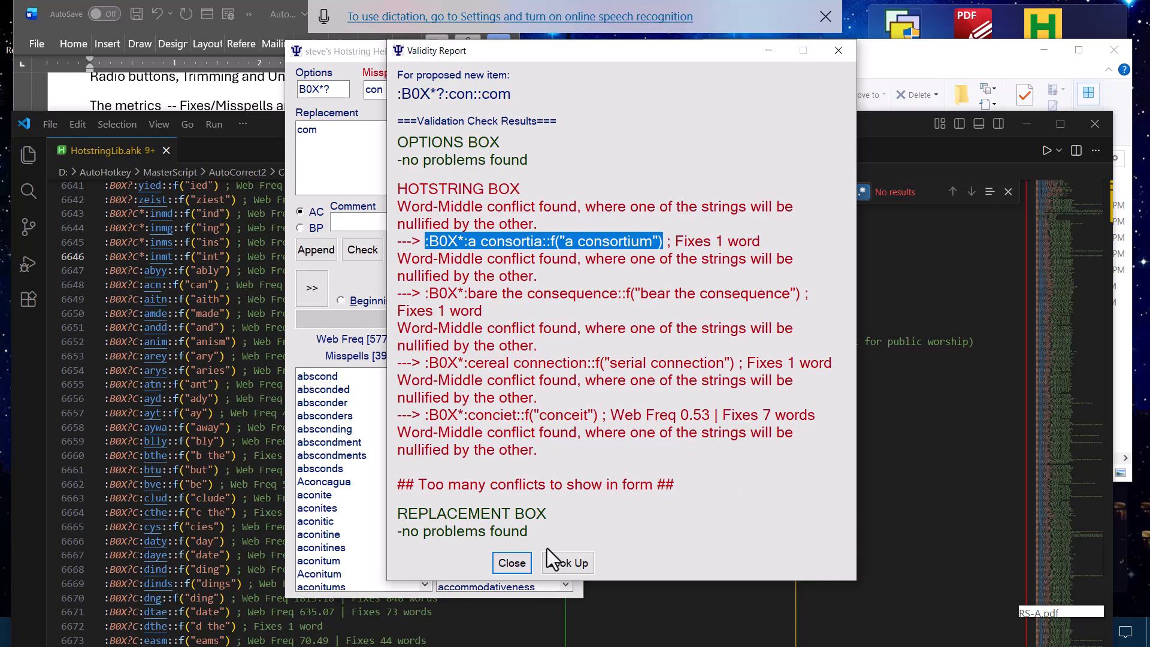
click(562, 563)
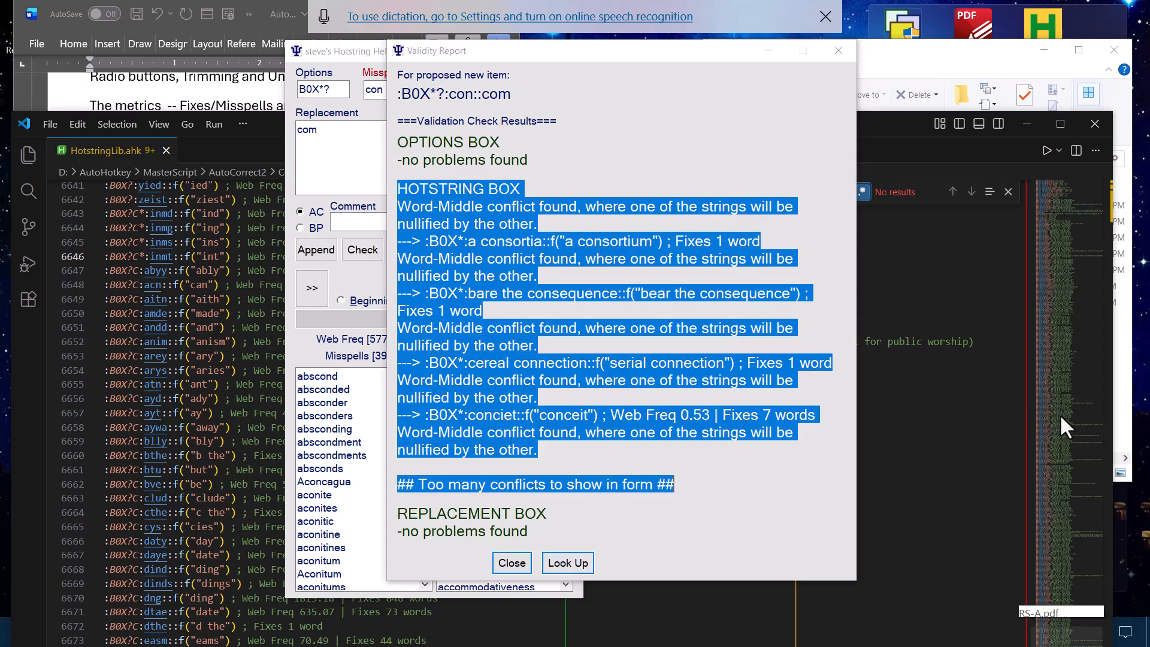
click(932, 431)
drag(741, 412, 735, 415)
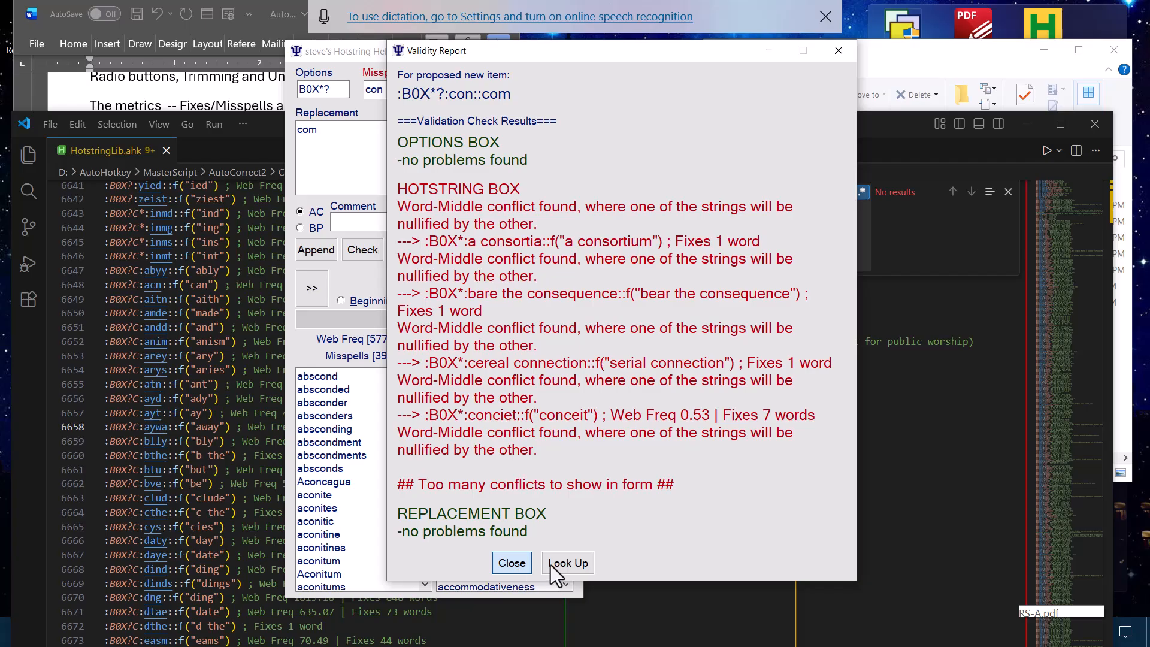
click(521, 560)
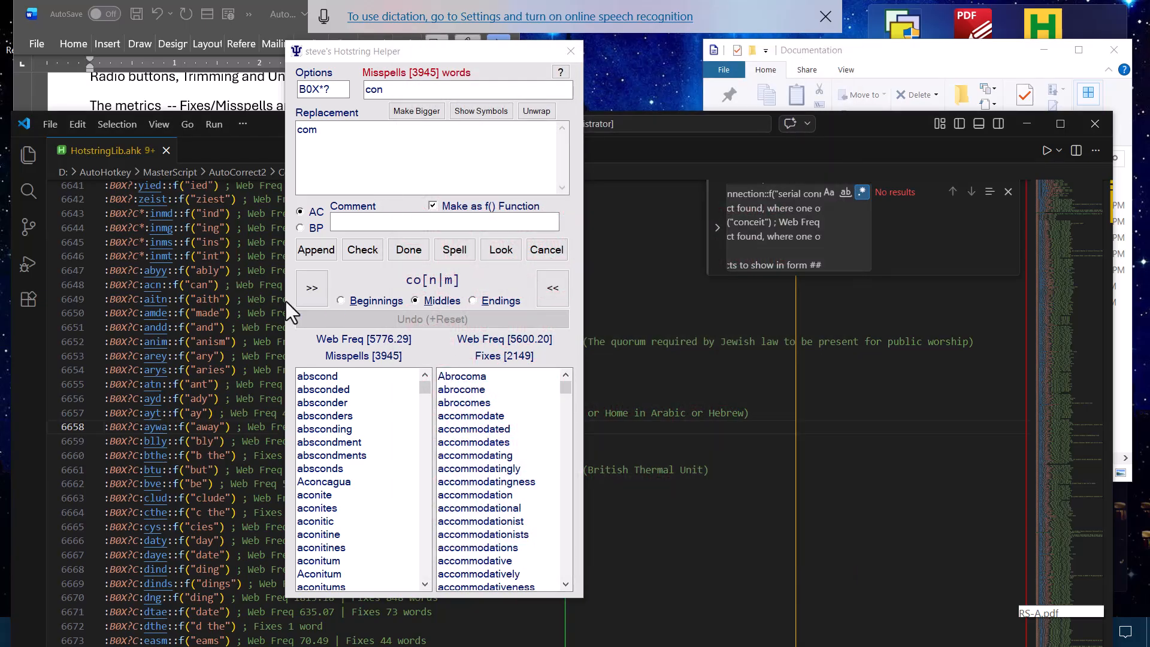
Request appending con to com, close the conflict report without appending, and minimize the code editor
click(318, 252)
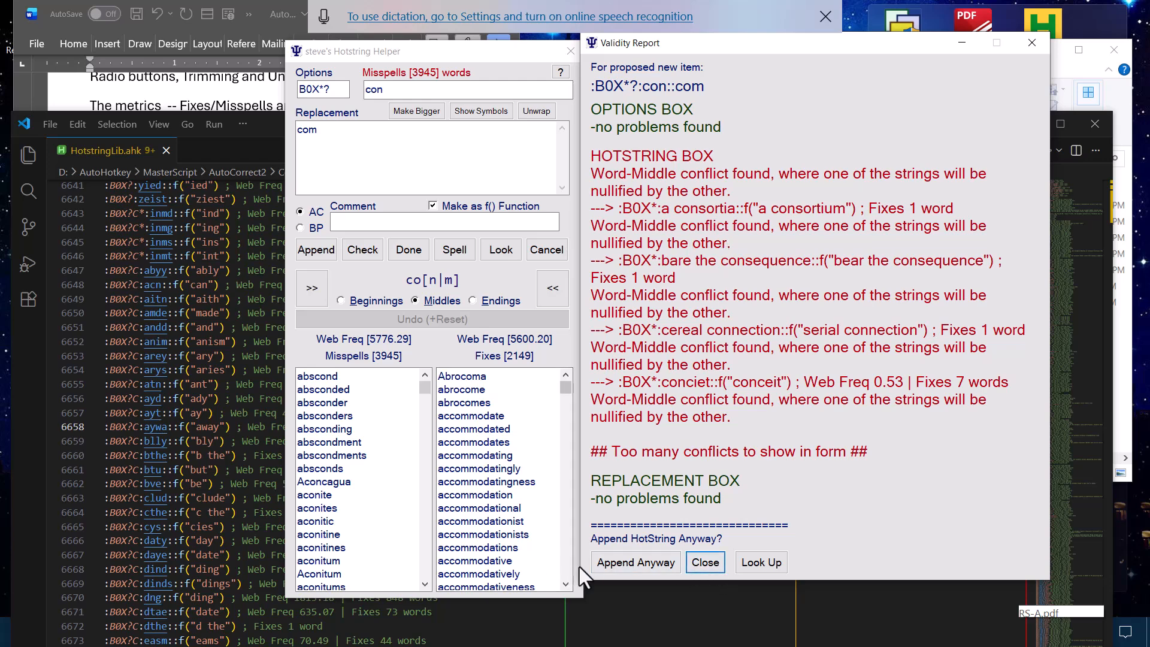
click(705, 563)
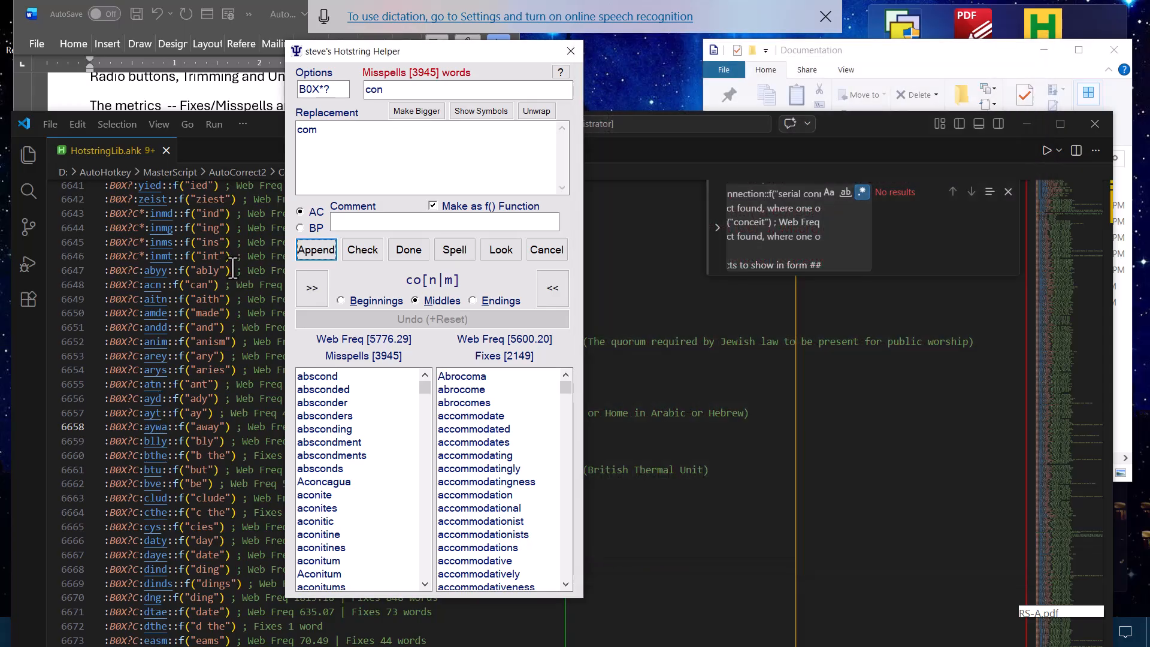
click(1016, 126)
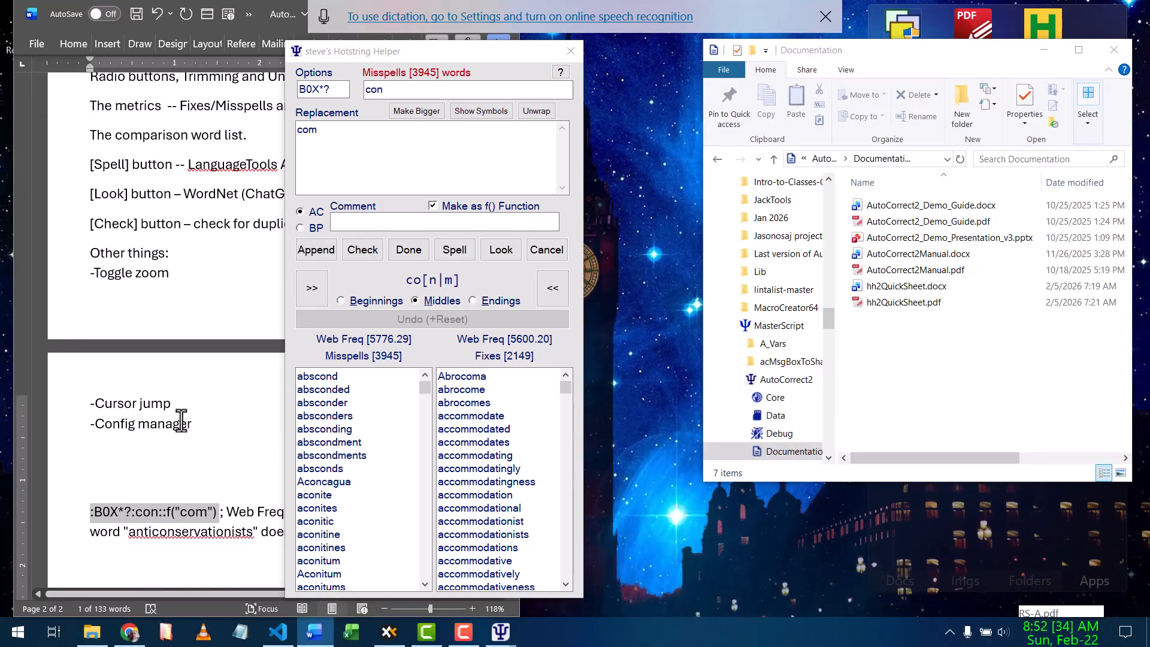
click(374, 148)
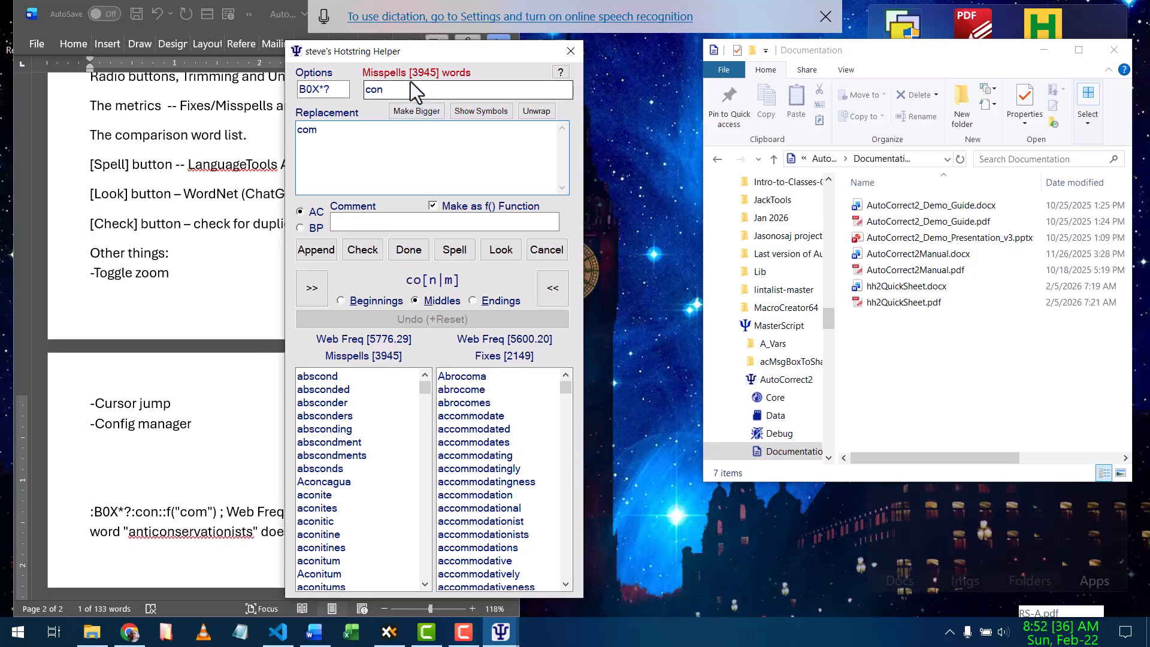
Place the cursor in the Replacement text com, and jump it to the start of the trigger con
click(417, 93)
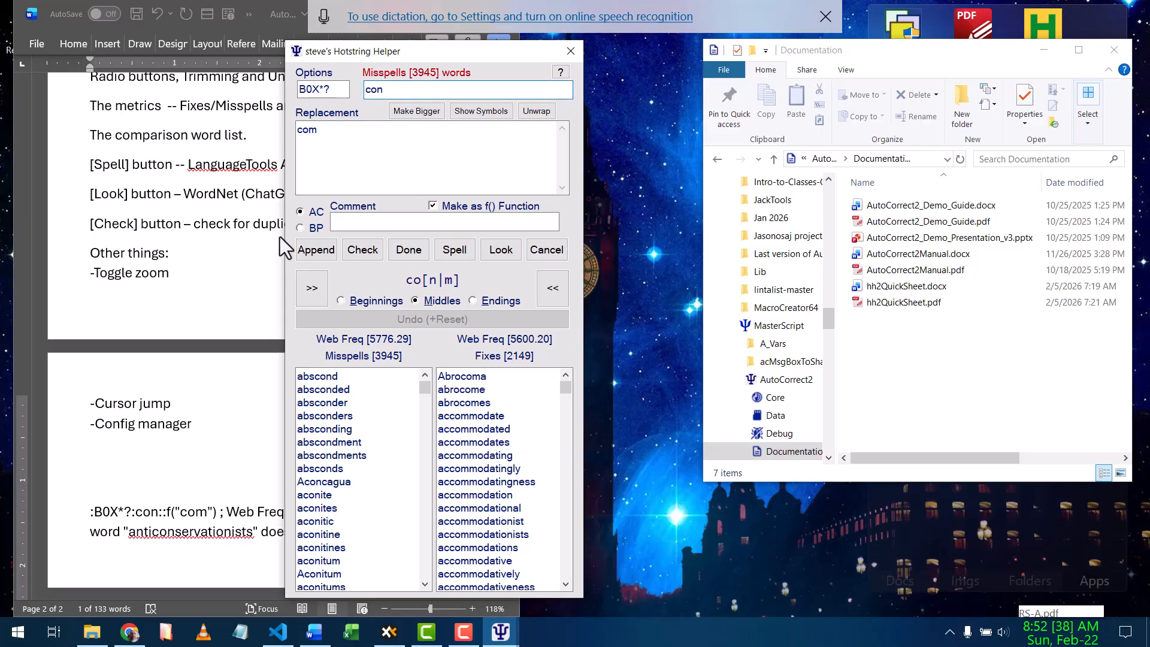
click(354, 173)
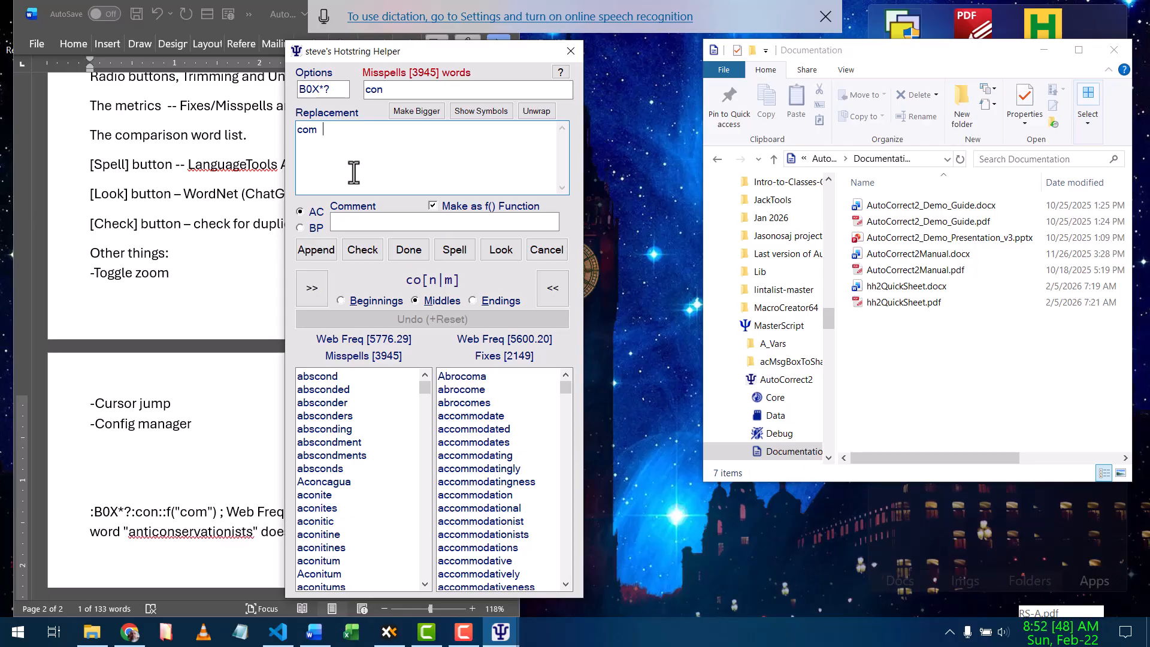
key(shift+Left)
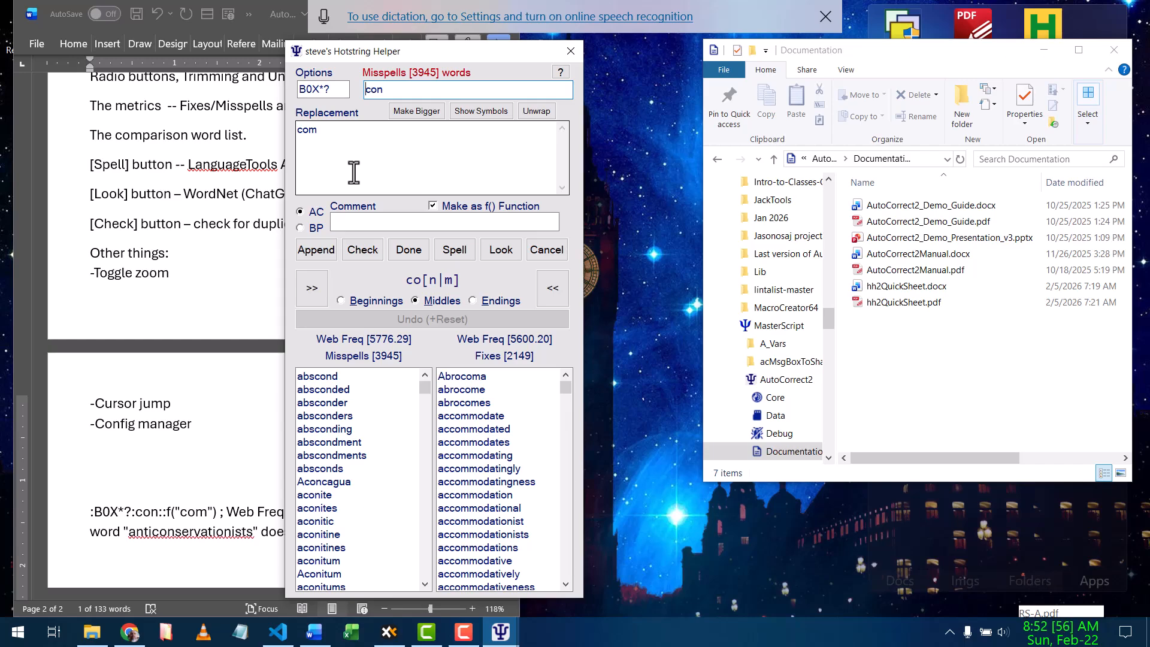
Toggle the text zoom of the Options, trigger and Replacement boxes repeatedly, ending with the enlarged text
key(ctrl+Up)
key(ctrl+Down)
key(ctrl+Up)
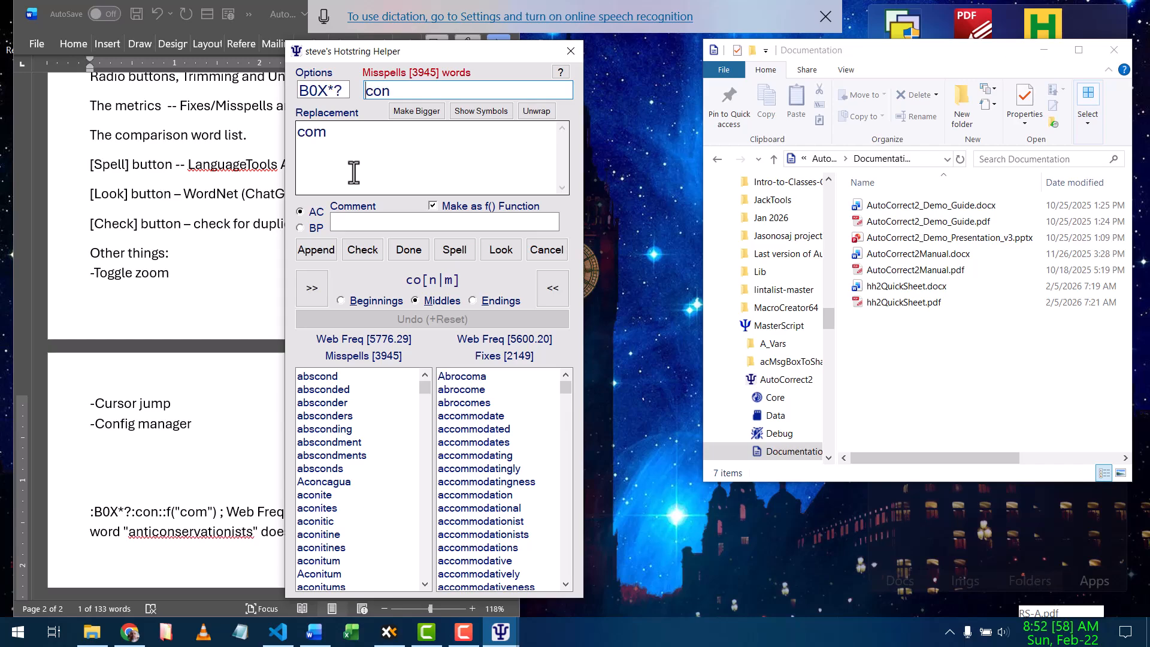
key(ctrl+Down)
key(ctrl+Up)
key(ctrl+Down)
key(ctrl+Up)
click(343, 147)
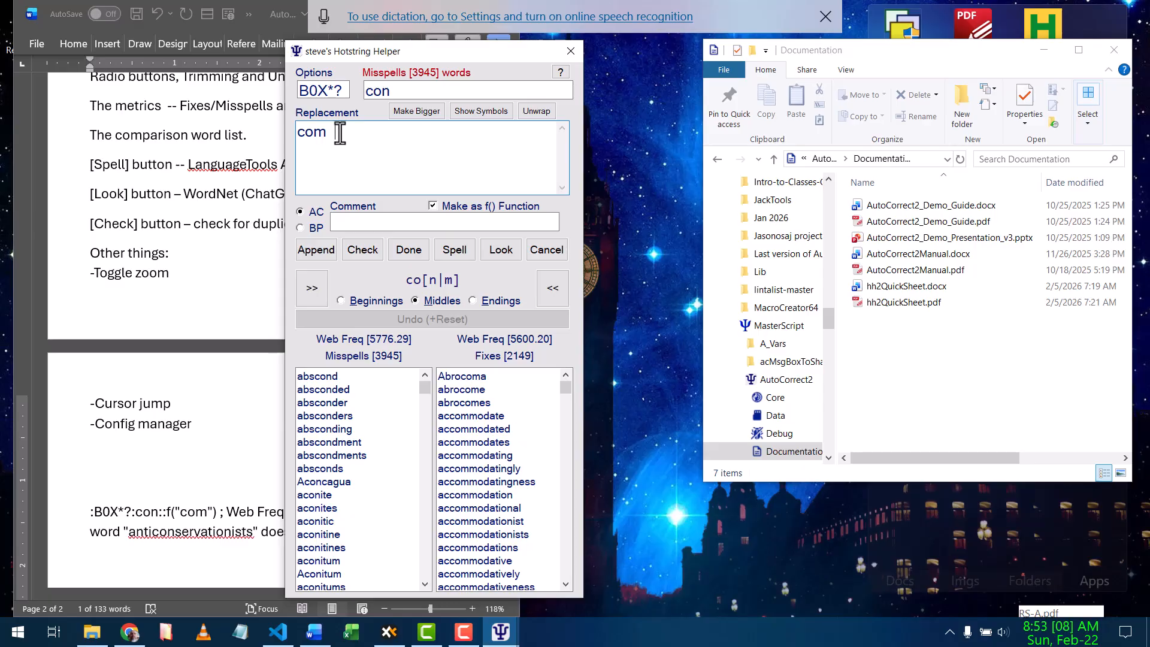
key(ctrl+Down)
key(ctrl+Up)
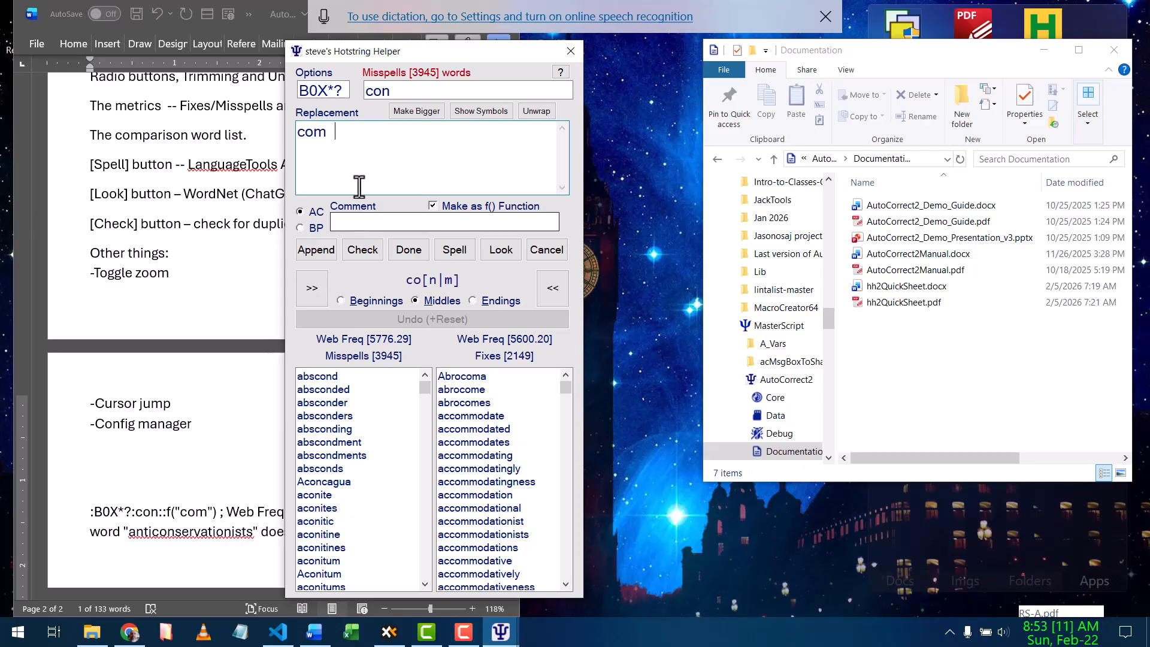
scroll(352, 153, down, 1)
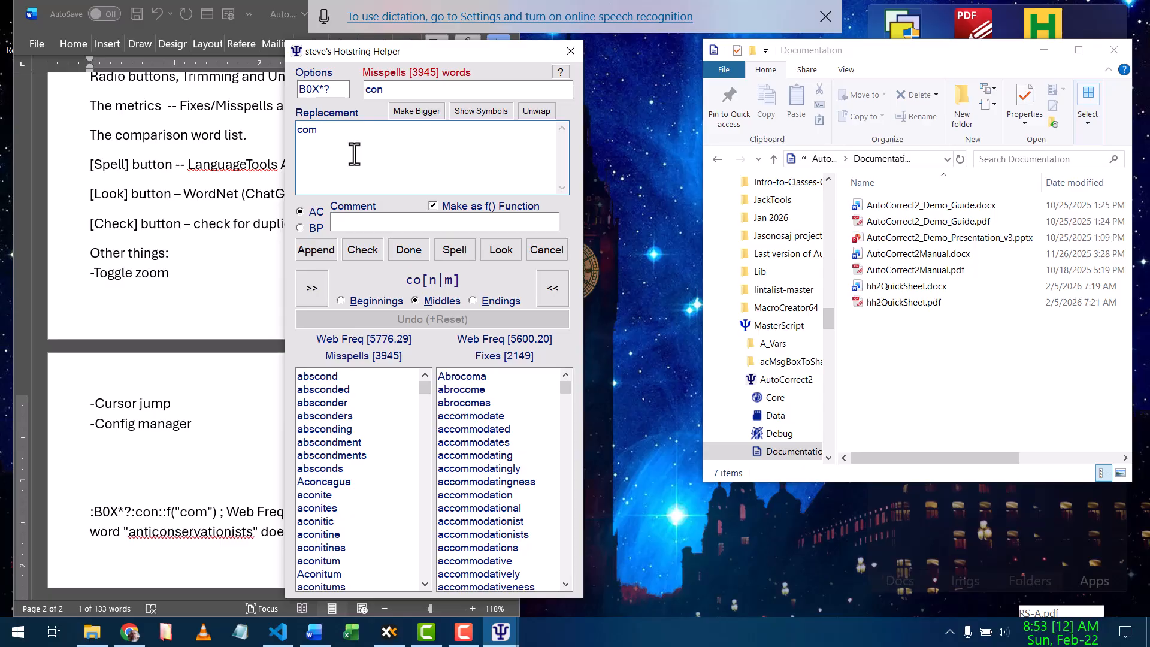
scroll(356, 156, up, 3)
Place the cursor in the [Check] line of the Word notes, and view Hotstring Helper's main-window help before closing it
click(146, 210)
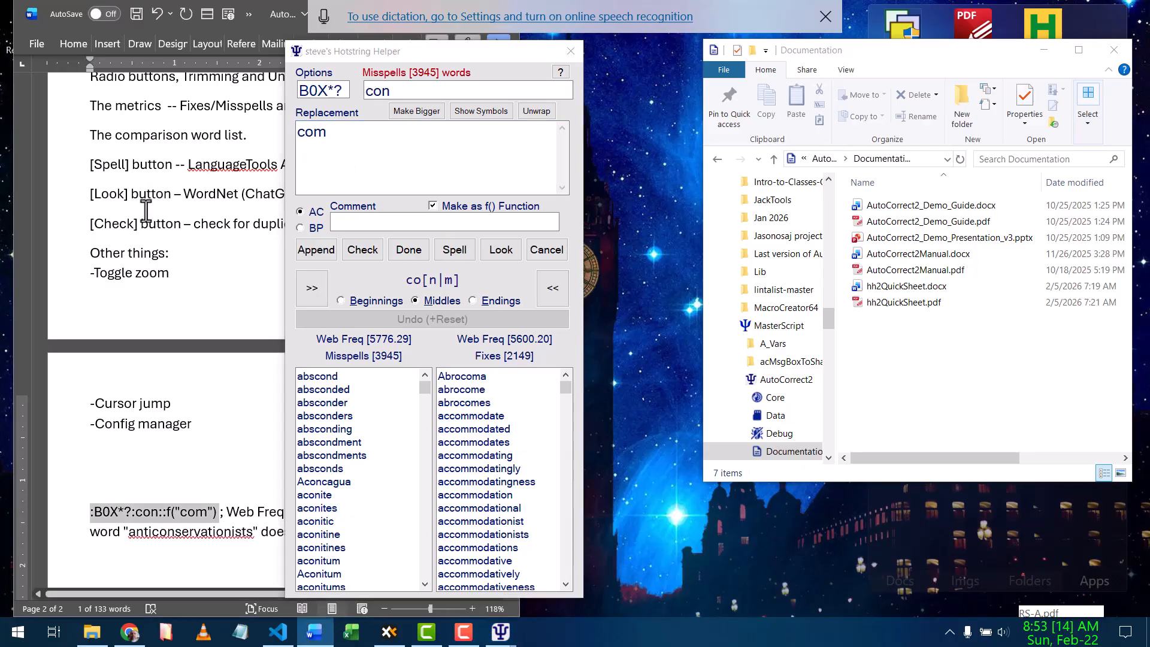
click(162, 322)
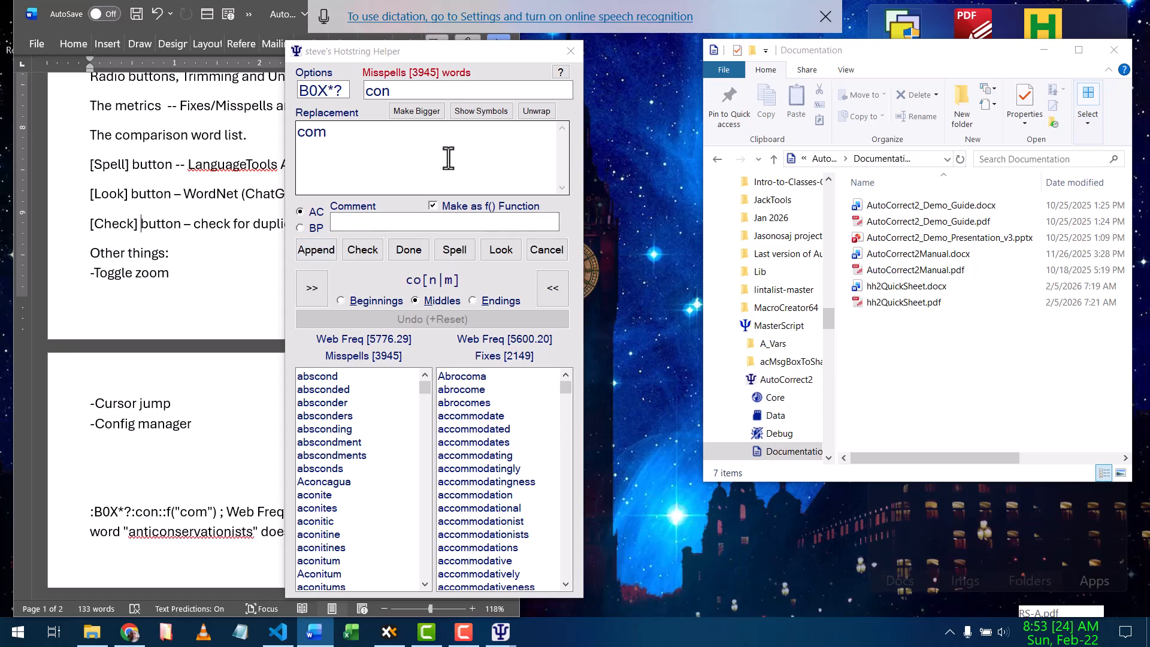
click(560, 72)
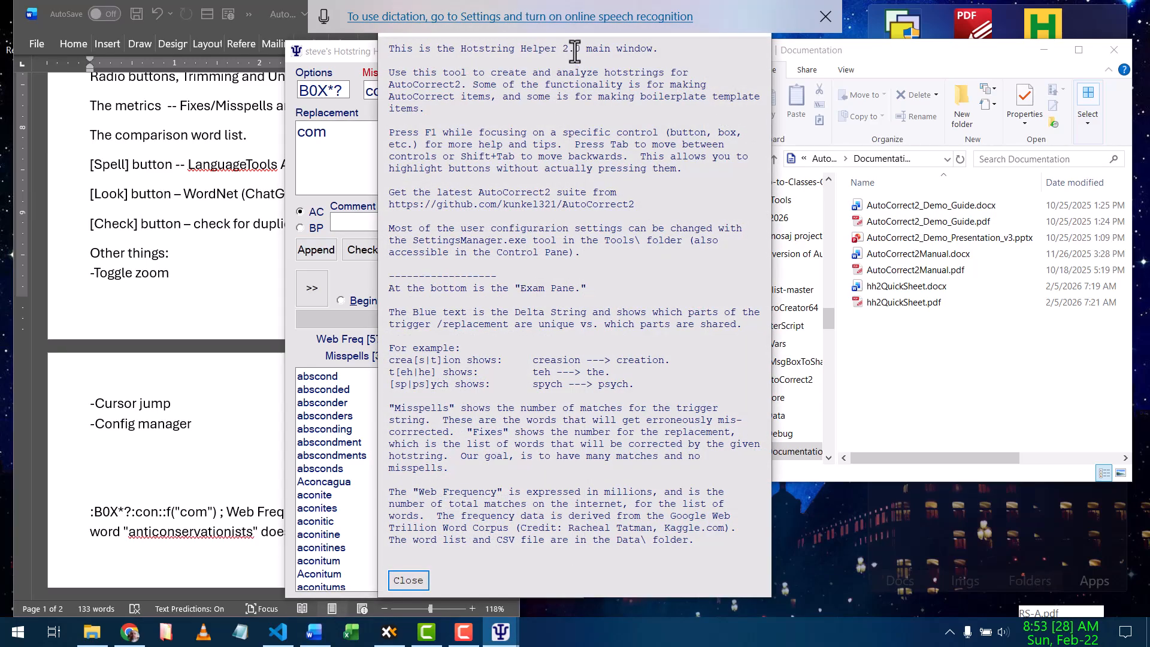
drag(575, 51, 539, 51)
drag(455, 36, 292, 100)
click(590, 91)
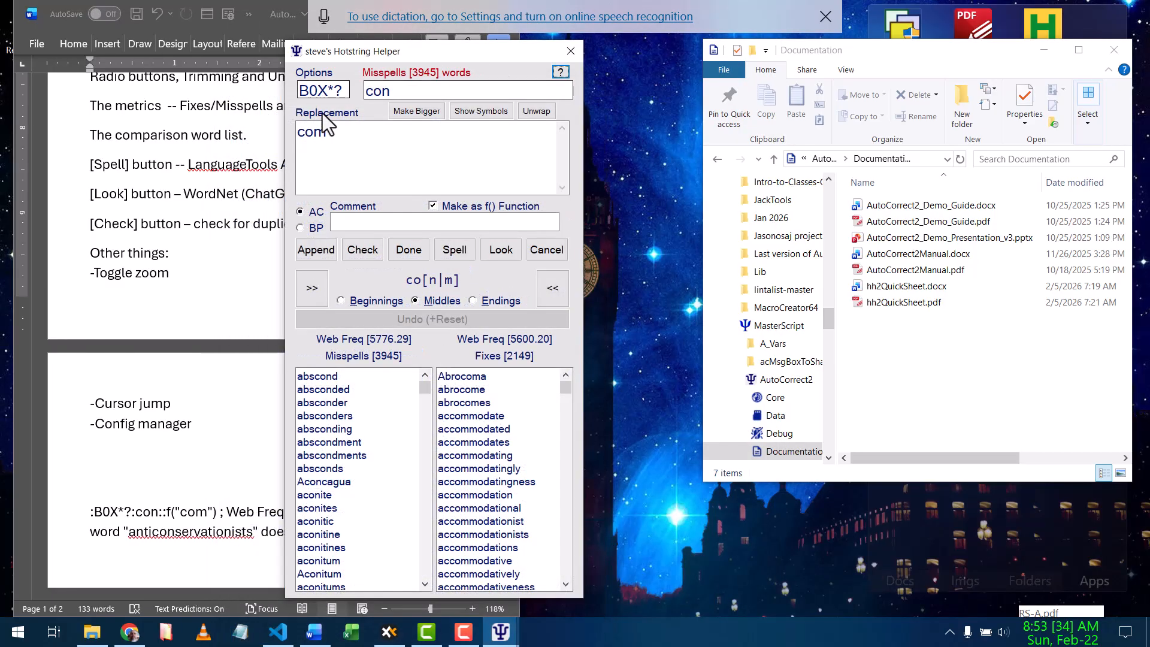
Display the context help for the Comment box and close it after reading
click(361, 145)
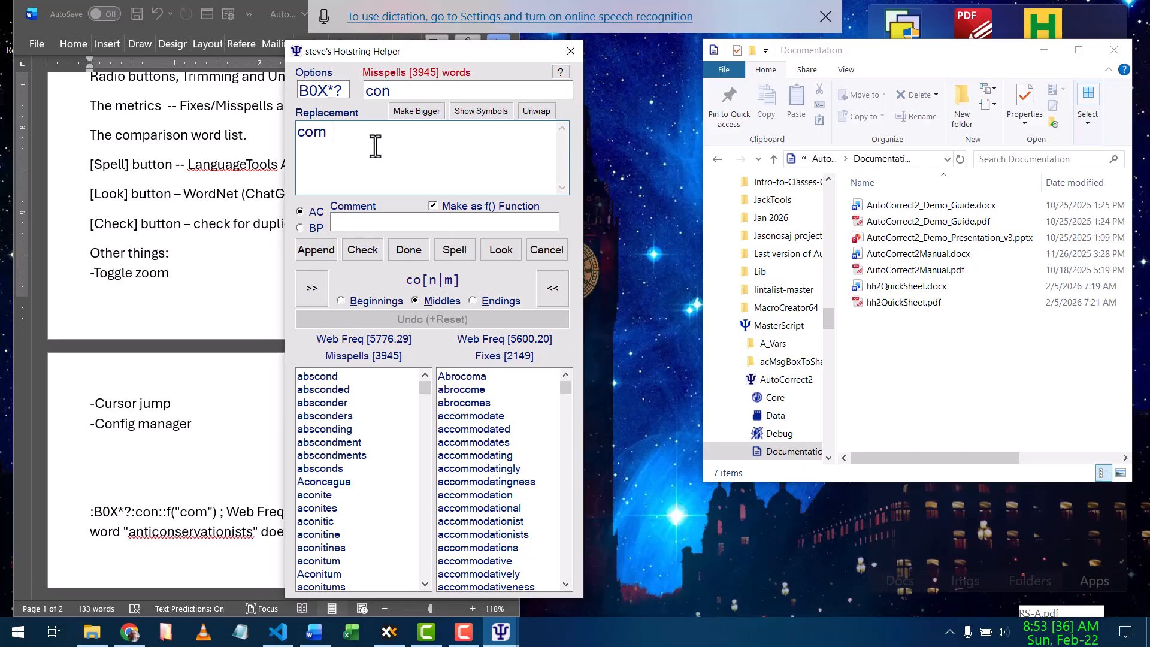
click(369, 224)
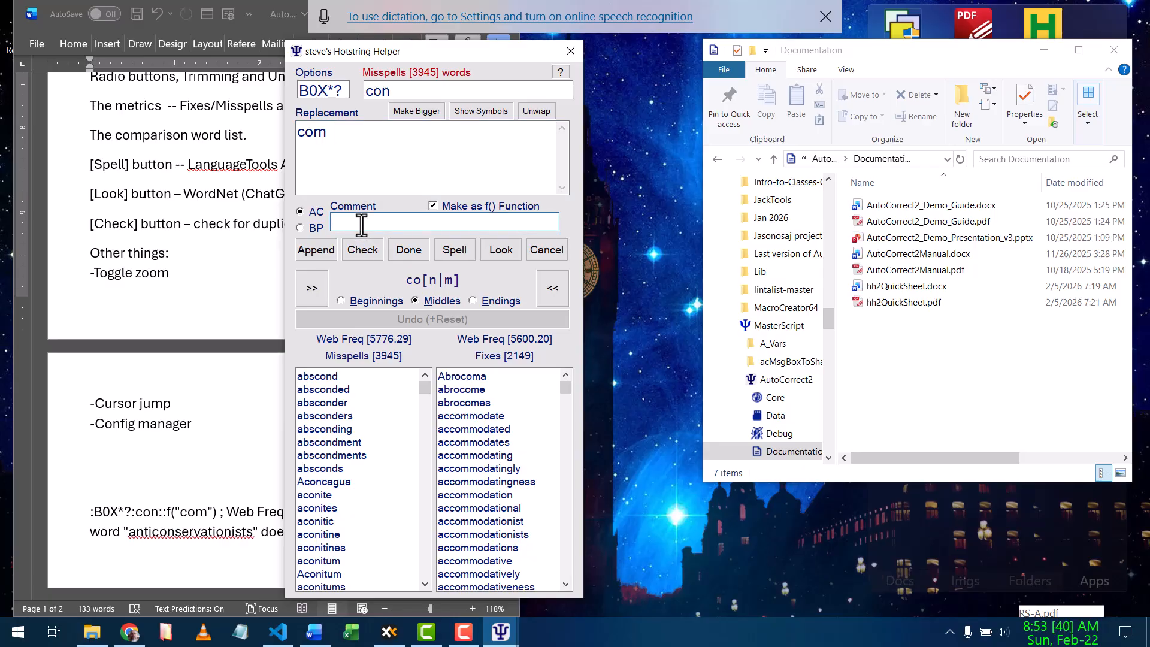
key(F1)
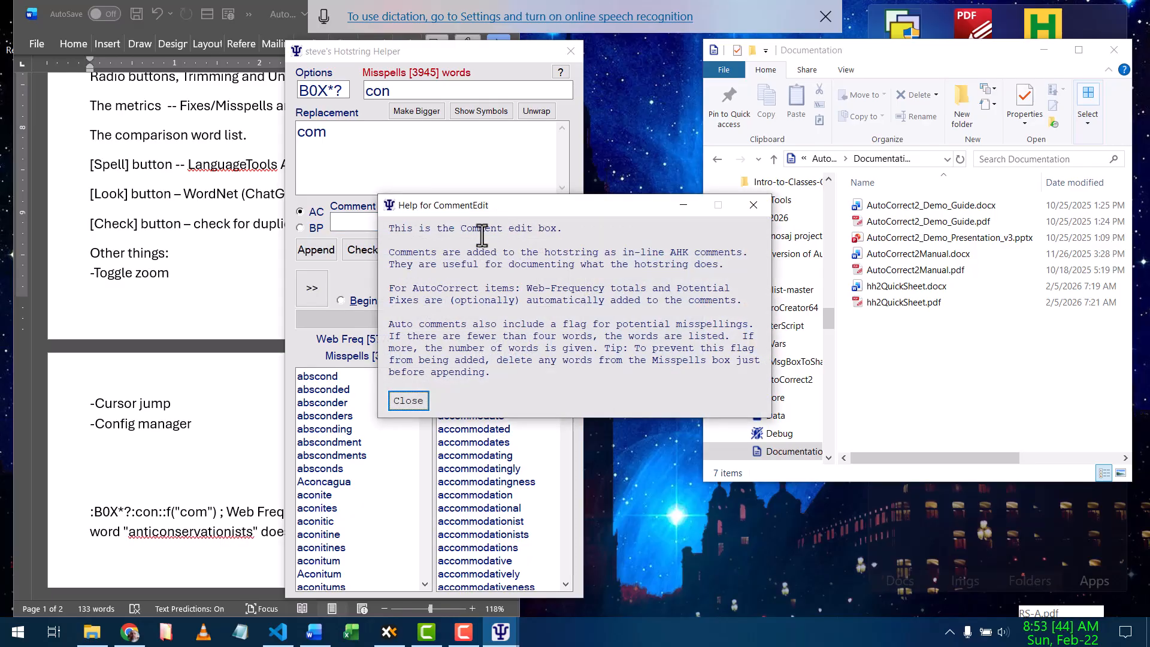
click(408, 401)
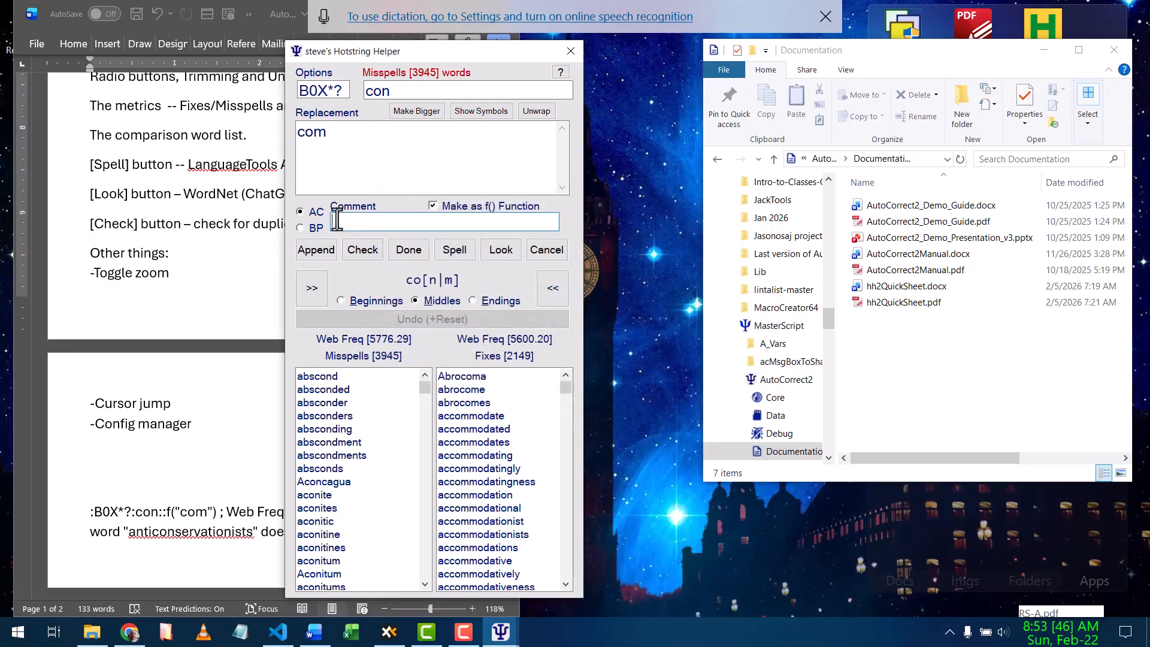
Examine the Append button's help, highlighting the passages on clipboard copying, appending without closing and the Suggester Tool, and close it
key(Tab)
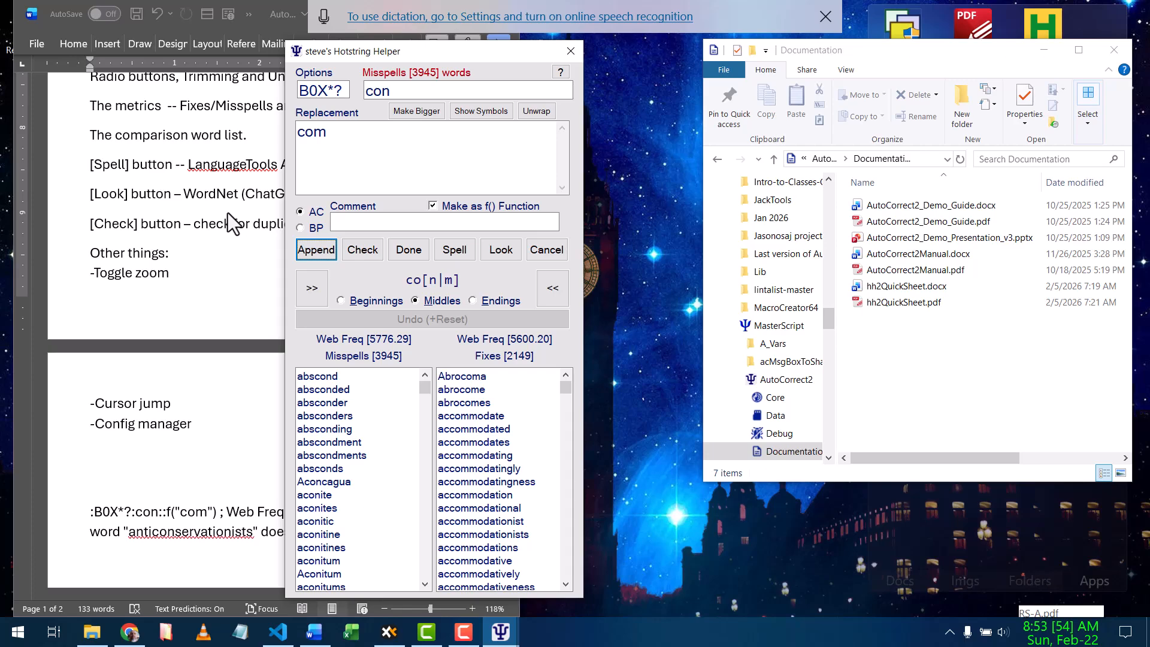
key(F1)
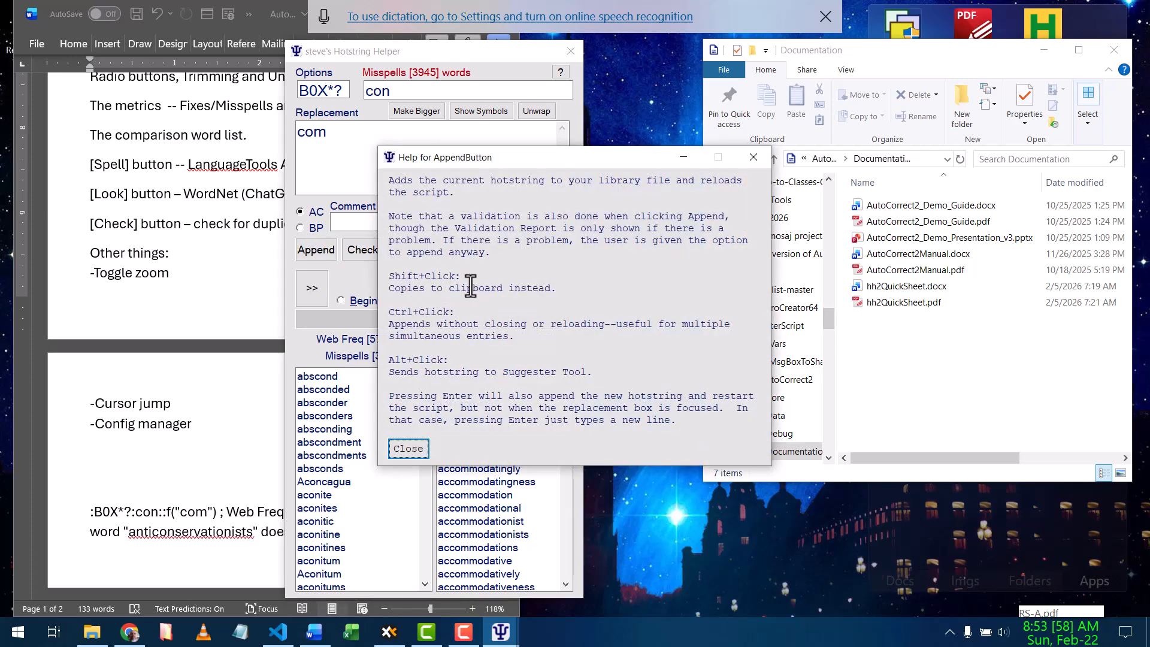
drag(413, 290, 537, 302)
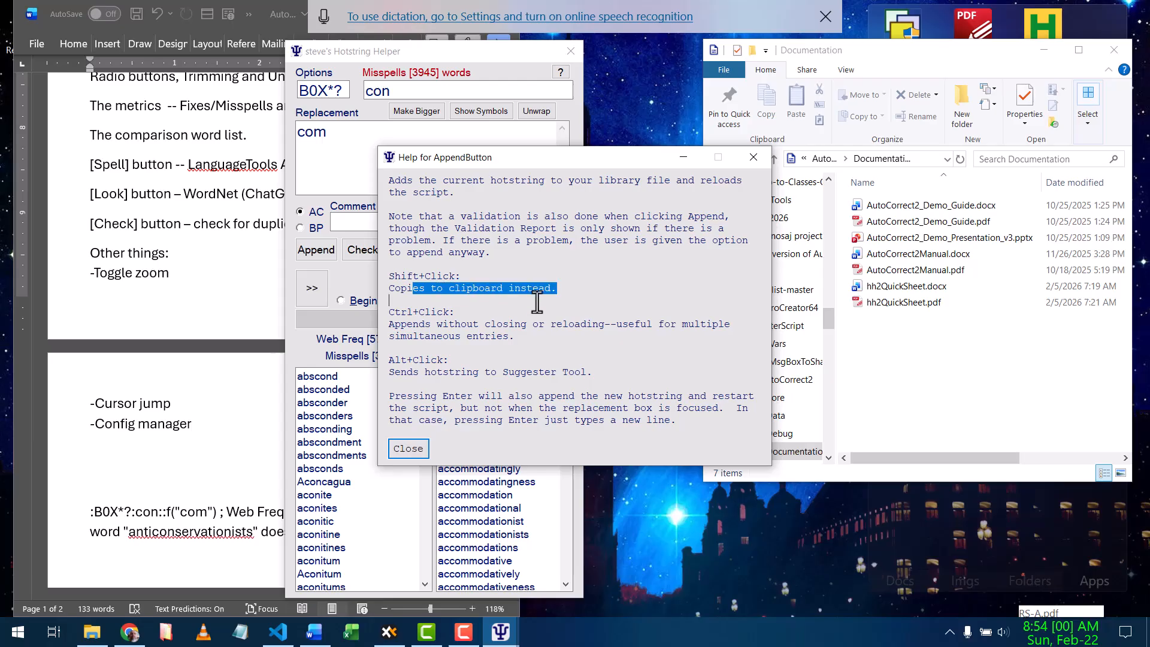
click(563, 289)
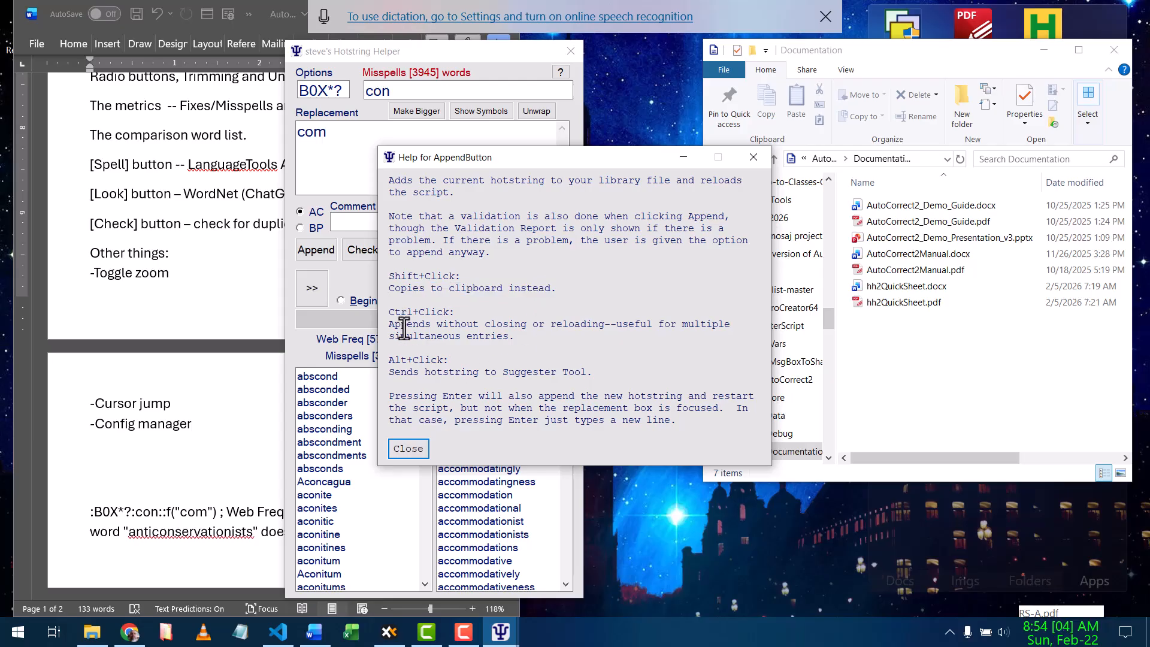
drag(406, 324, 555, 332)
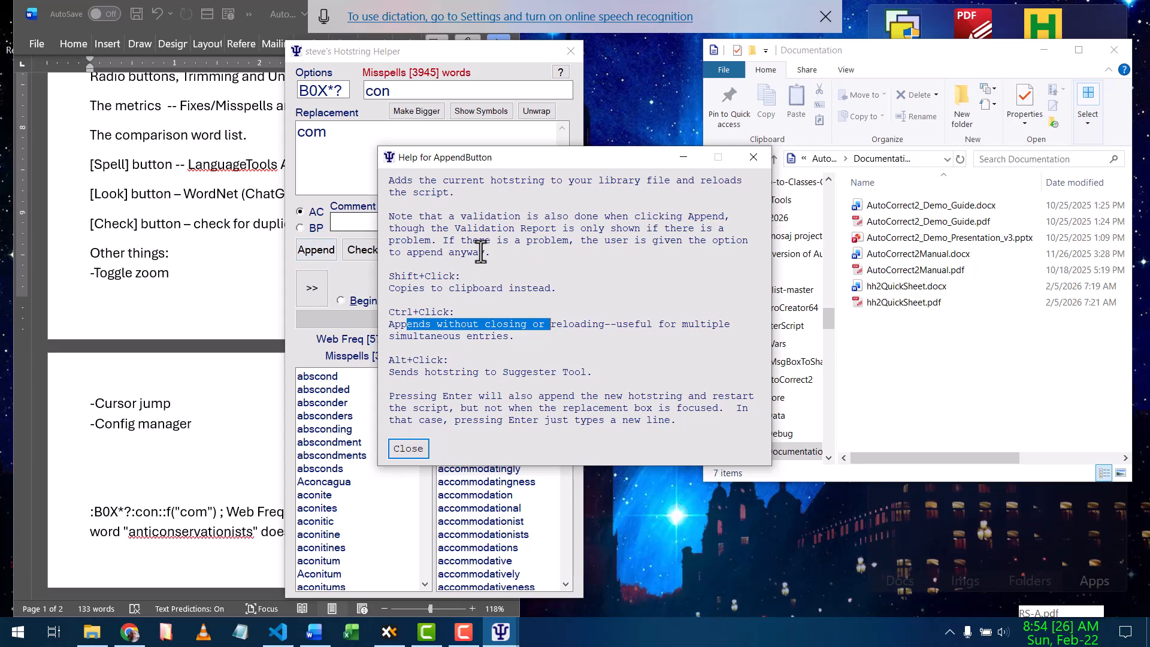
click(455, 372)
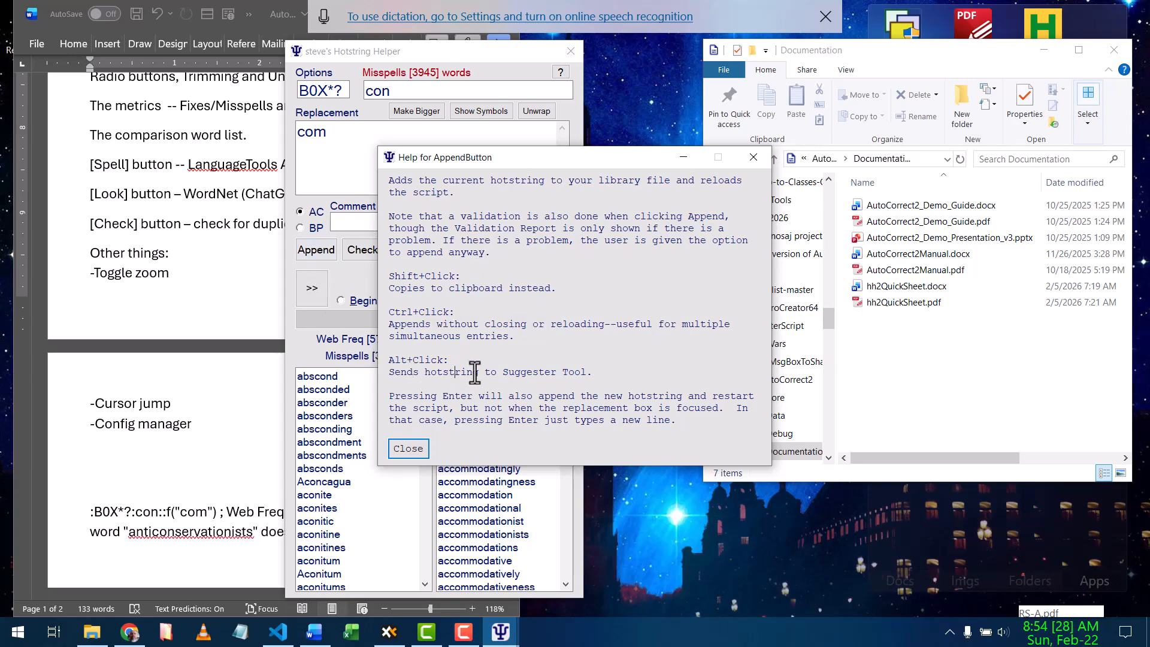
drag(609, 376, 390, 373)
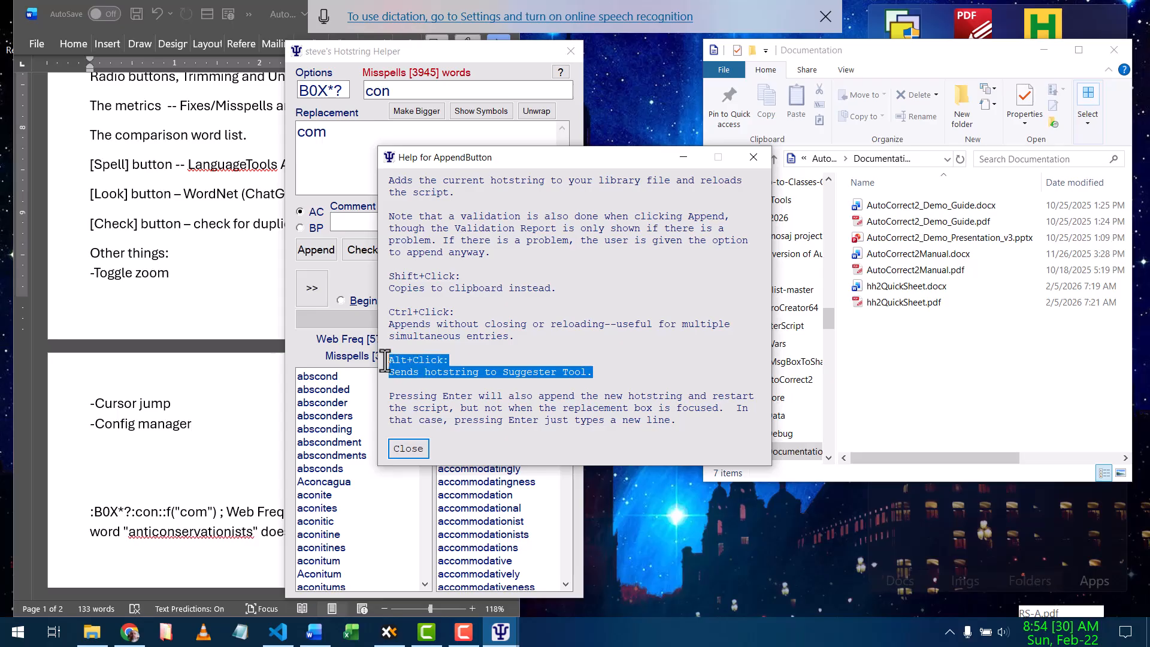
click(474, 363)
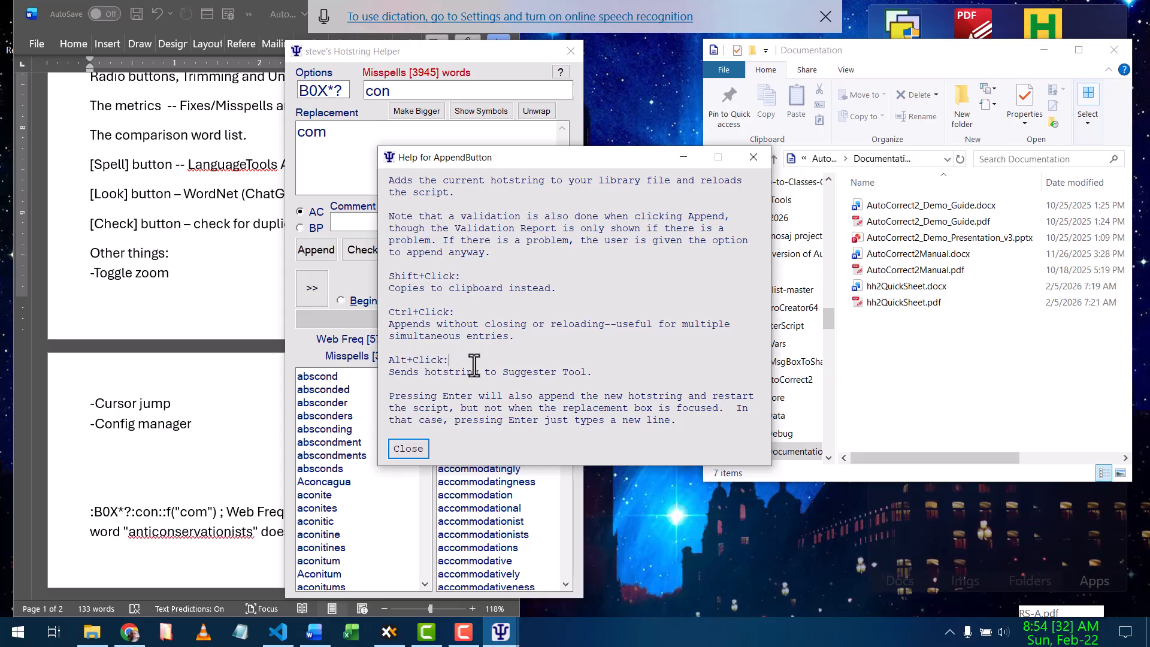
drag(593, 372, 383, 359)
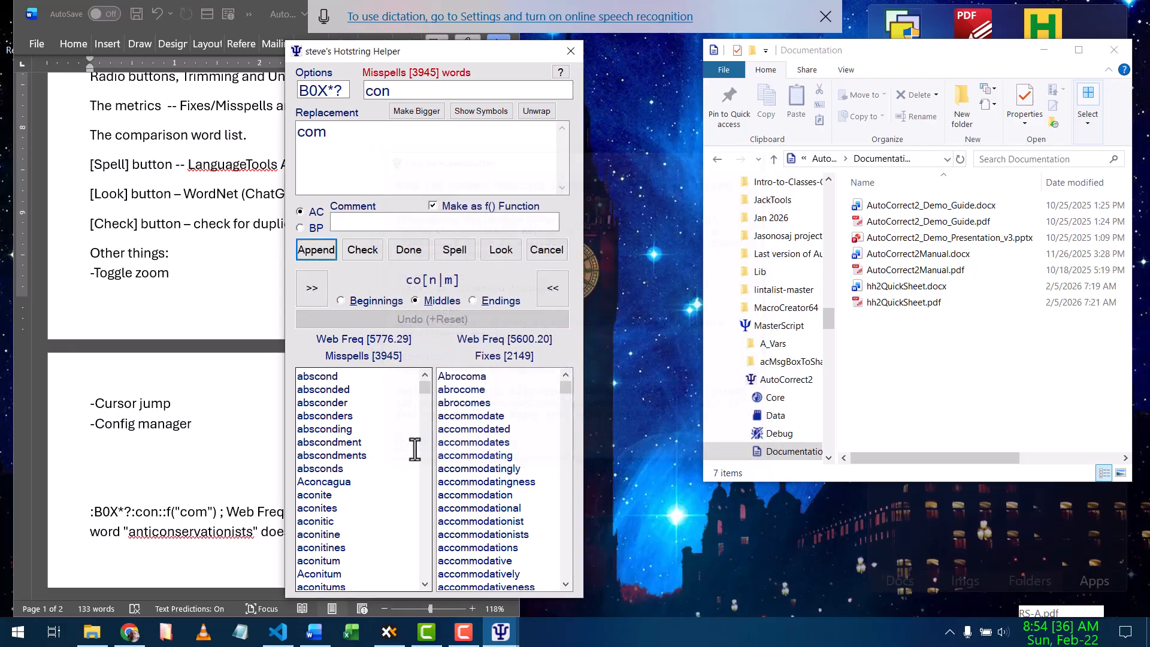
click(408, 448)
Cancel Hotstring Helper without appending, and reposition the Word notes window to show the start of the AutoCorrect2 document
click(546, 251)
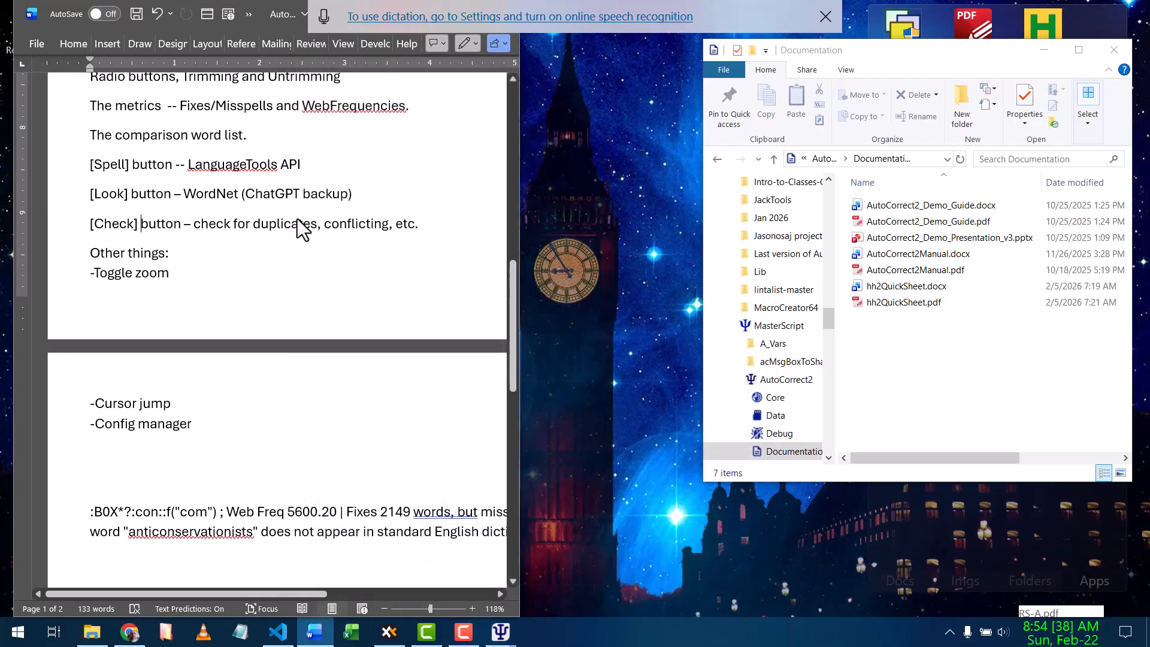
drag(284, 23, 390, 67)
click(414, 303)
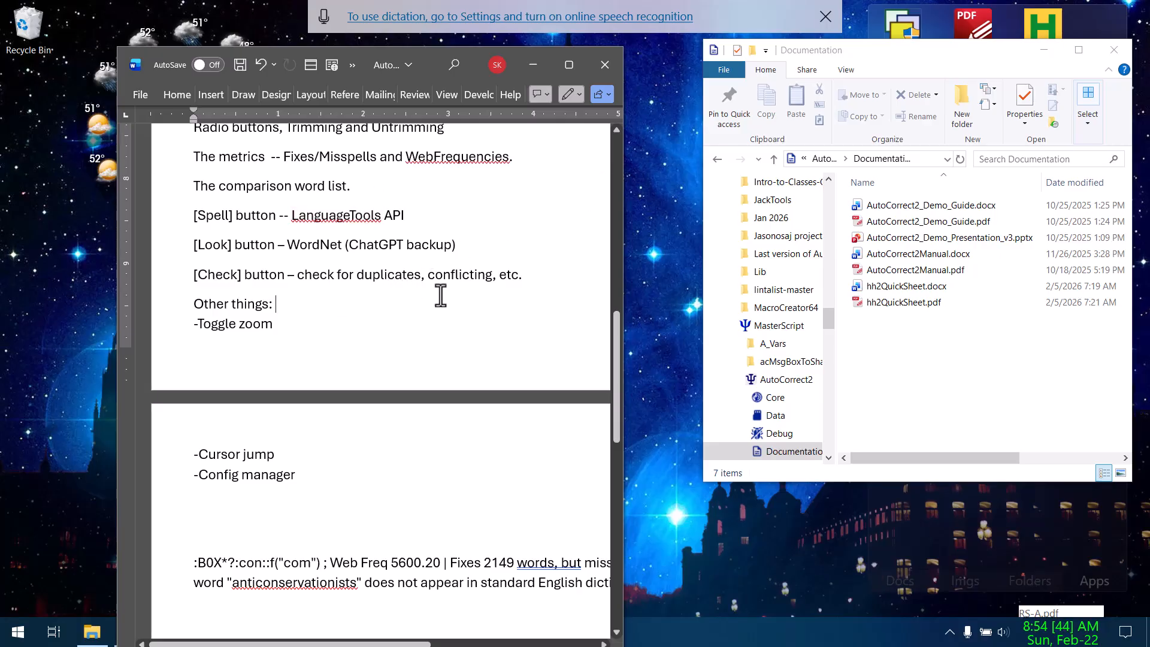
drag(617, 363, 615, 157)
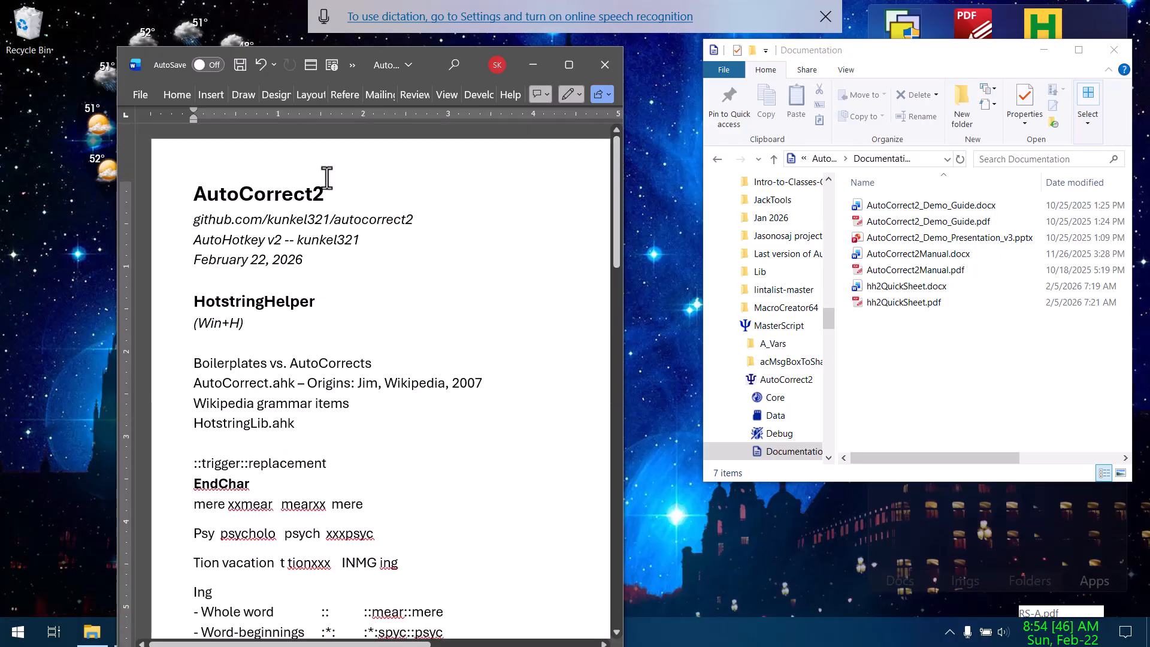